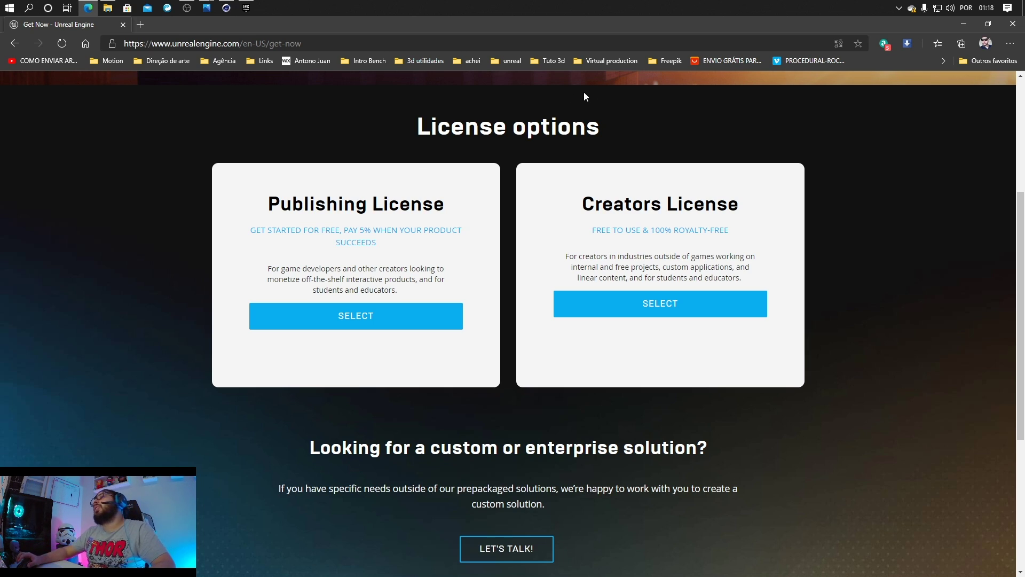
Step: Request the Epic Games launcher installer under the Creators License, and cancel saving the file
left_click(647, 299)
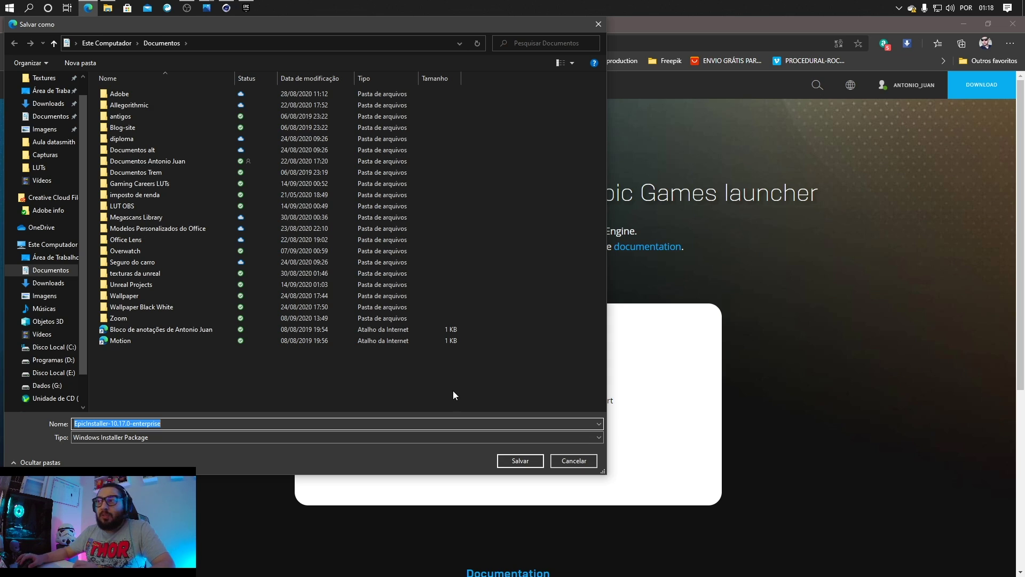
left_click(574, 461)
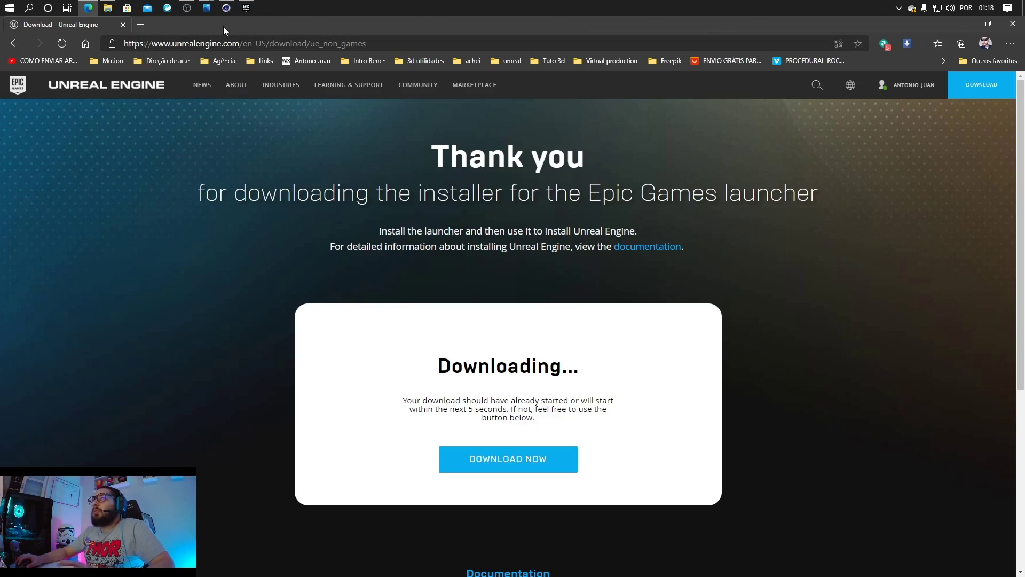
Step: Switch to Cinema 4D, preview the paper plane animation and return the playhead to frame 0
left_click(226, 8)
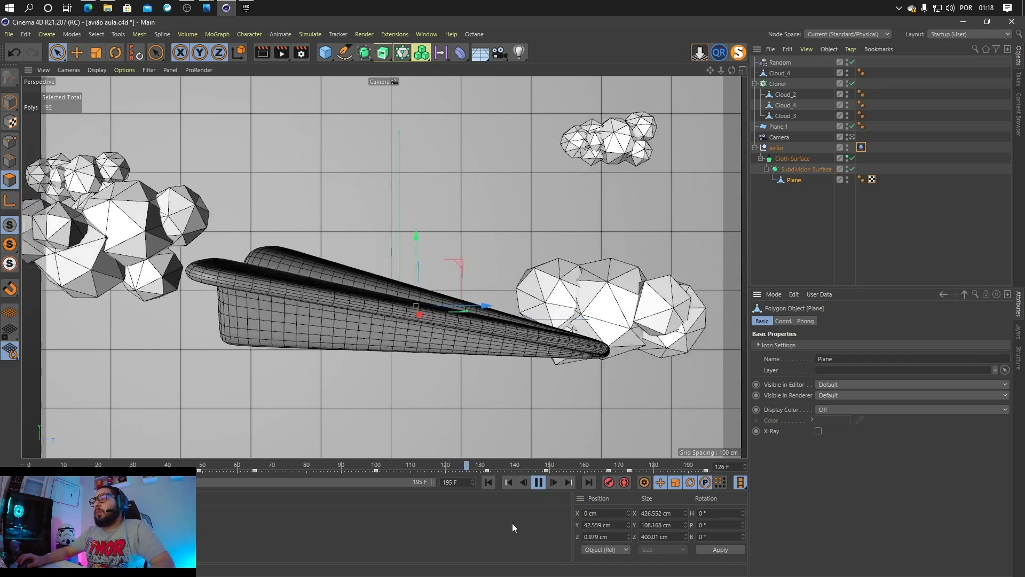
left_click(538, 483)
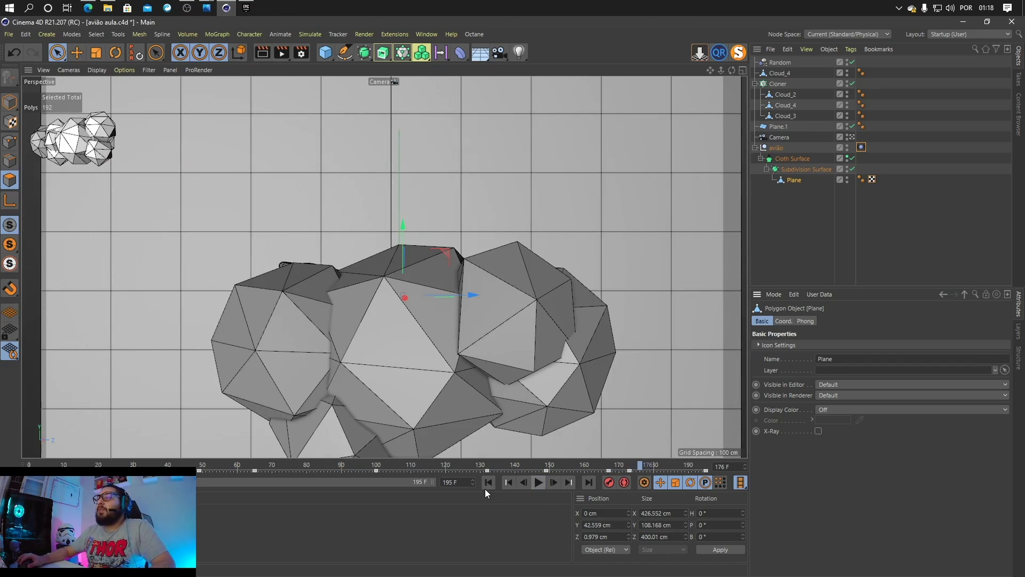
left_click(487, 483)
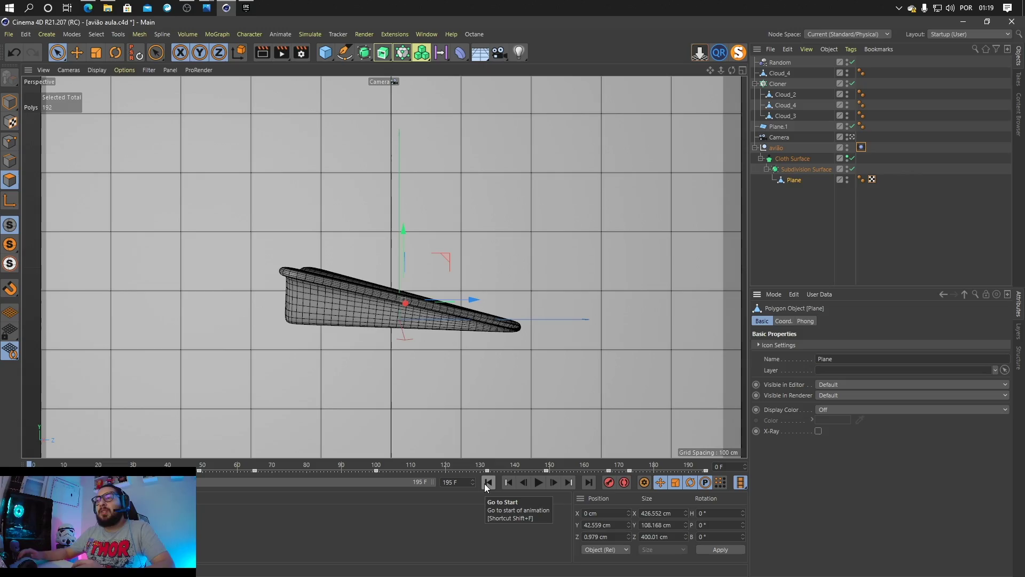
left_click(538, 483)
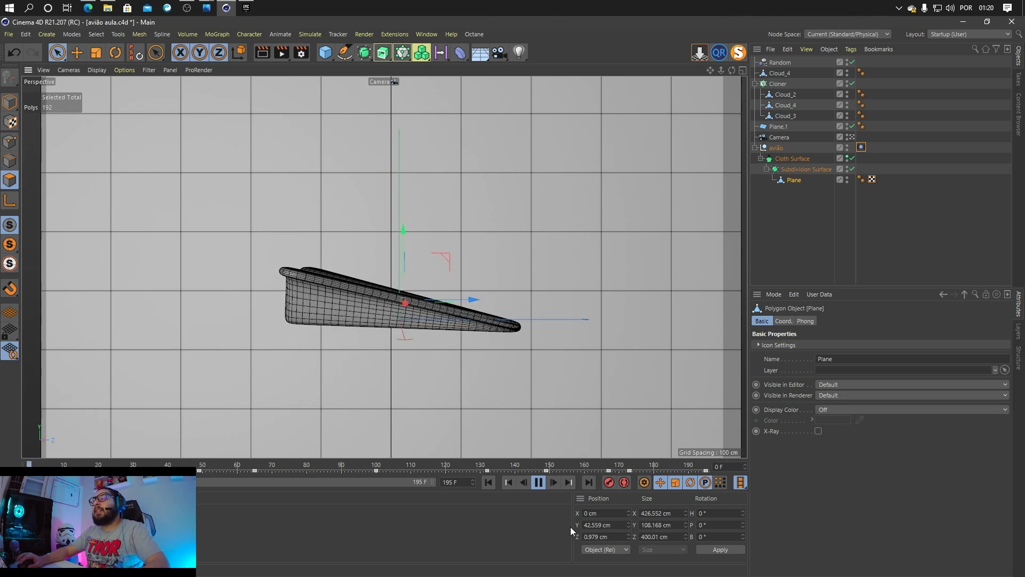
left_click(543, 483)
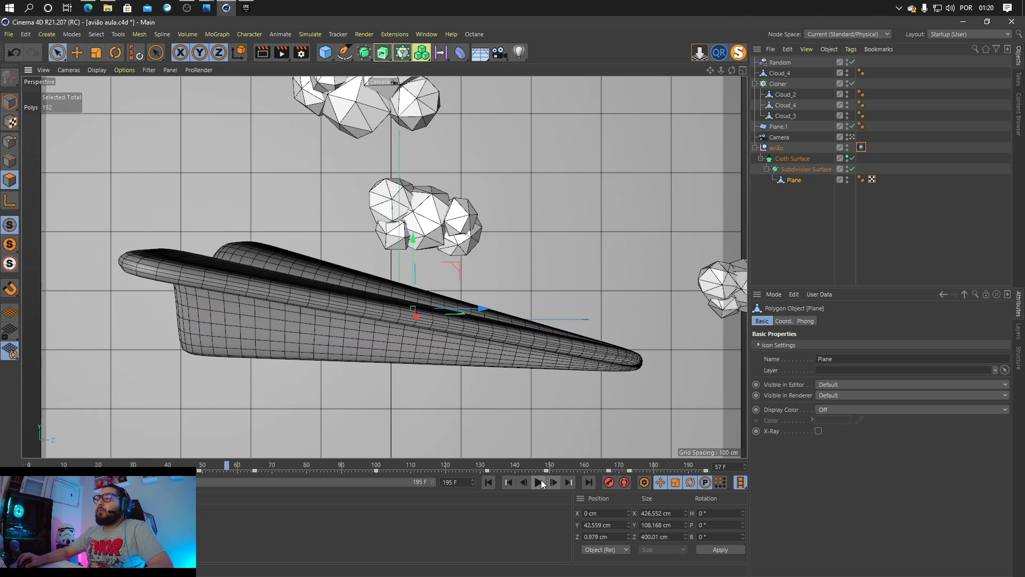
left_click_drag(220, 464, 3, 465)
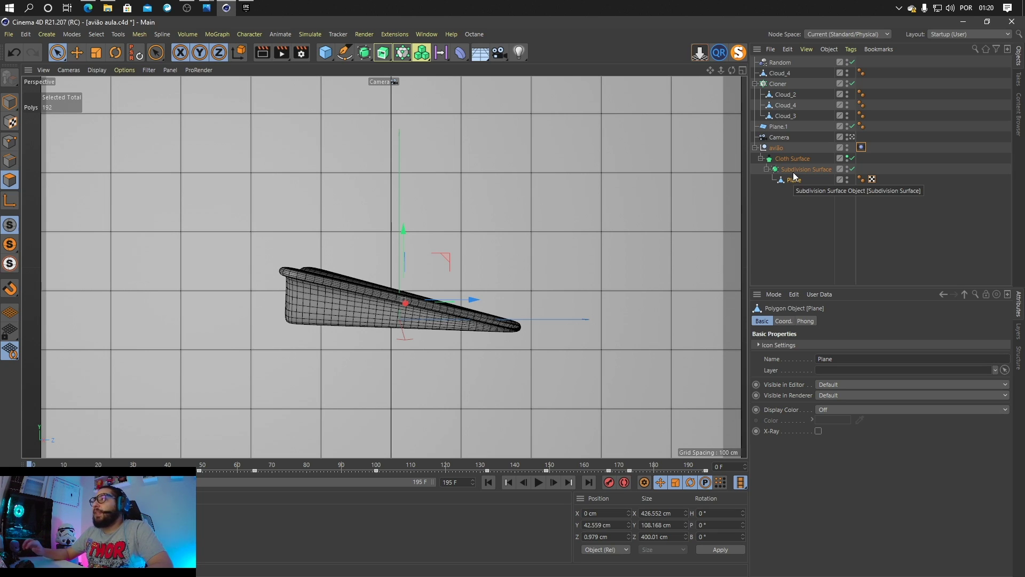
Step: Turn off the Subdivision Surface and Cloth Surface, and inspect the base Plane mesh outside the scene camera
left_click(823, 215)
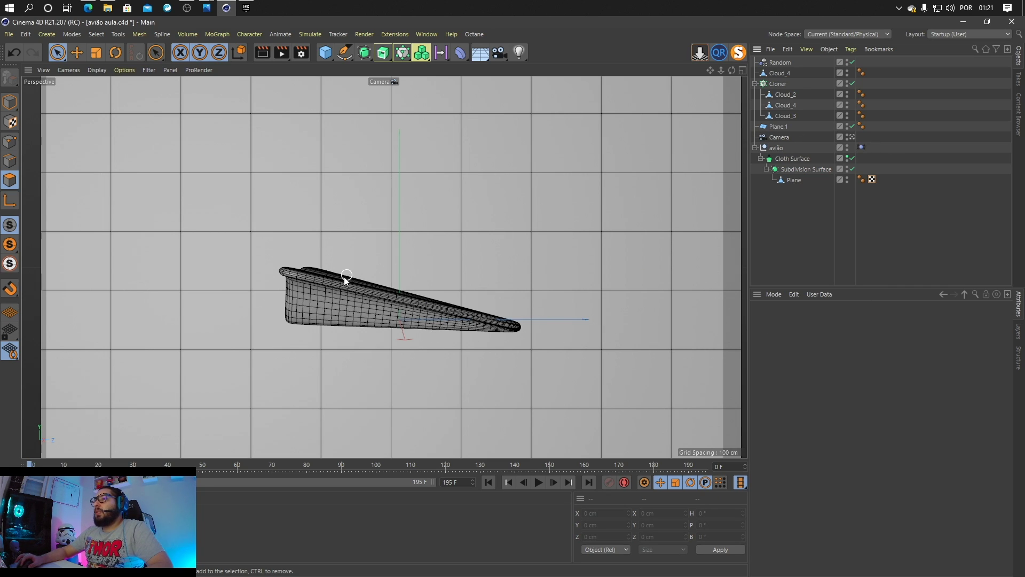
left_click(793, 159)
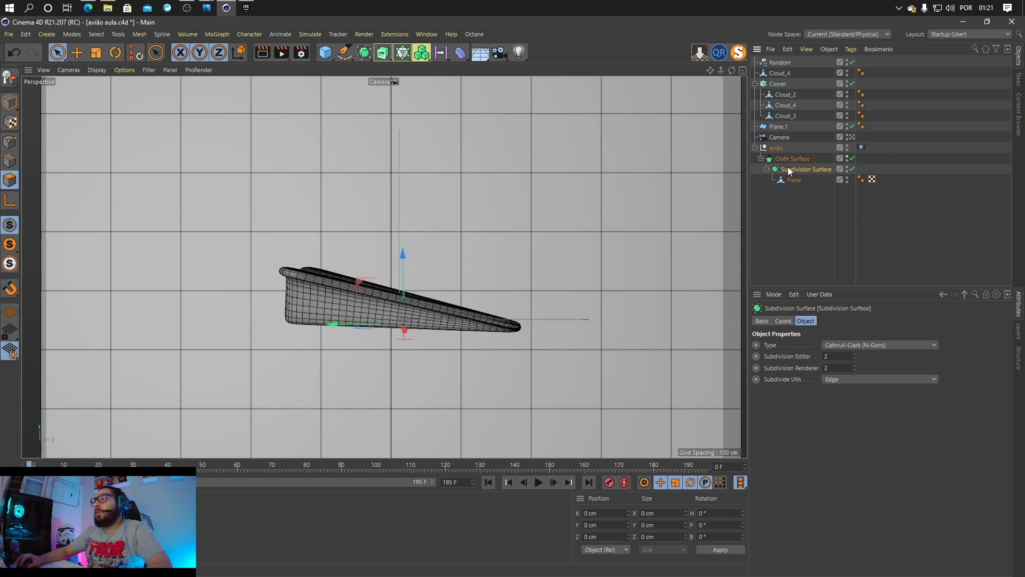
left_click(845, 173)
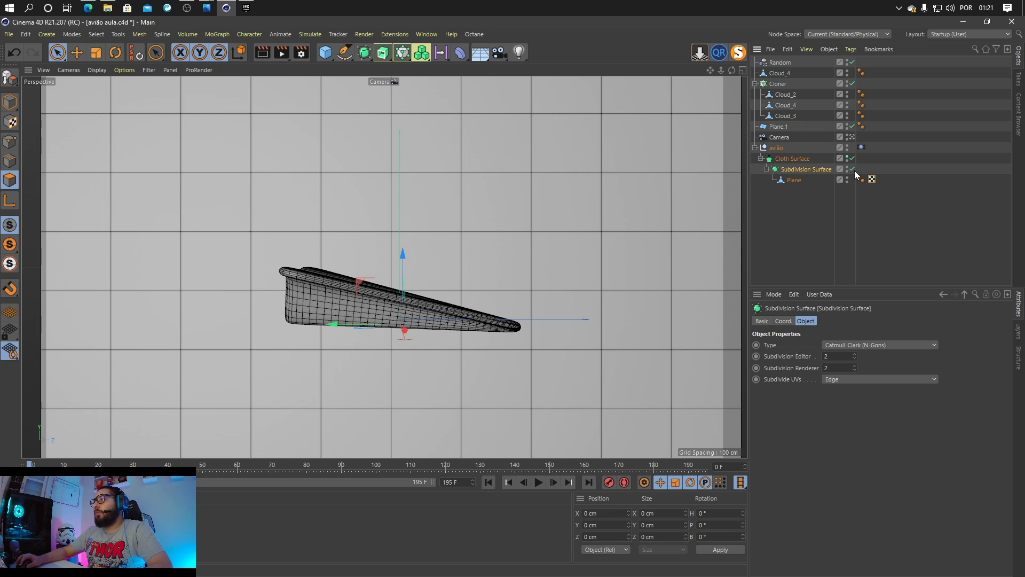
left_click(853, 169)
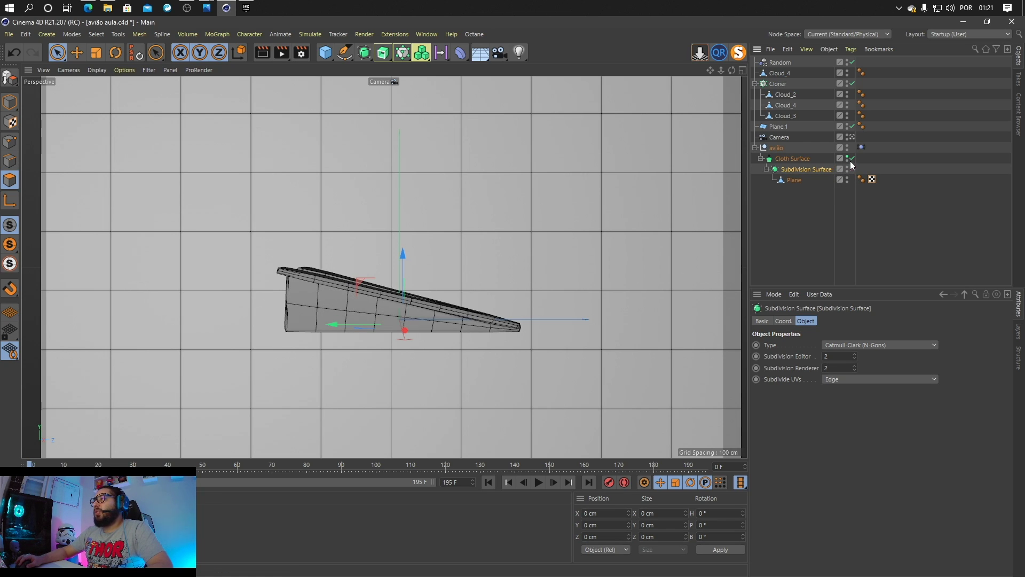
left_click(851, 159)
left_click(794, 182)
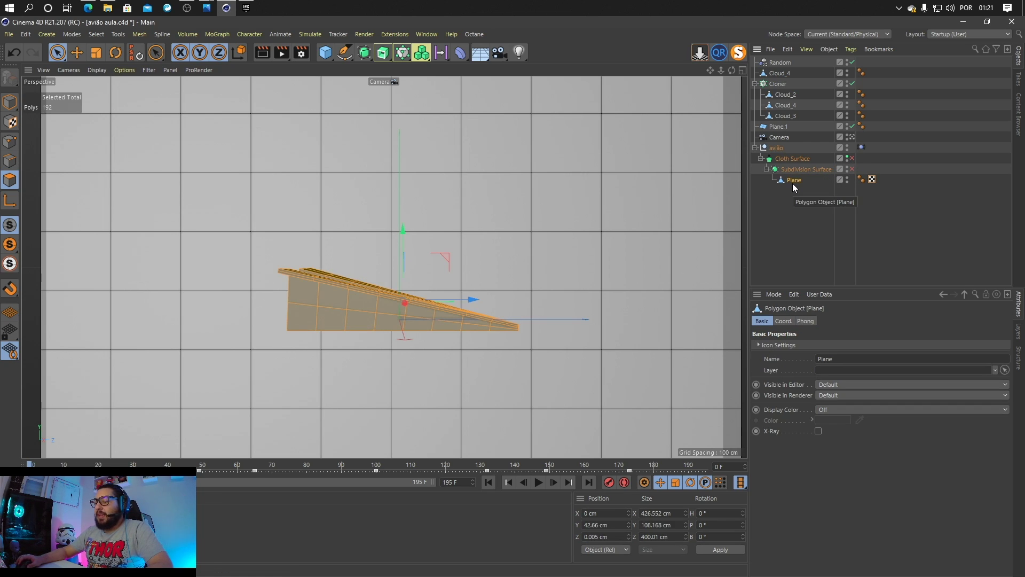
left_click(853, 138)
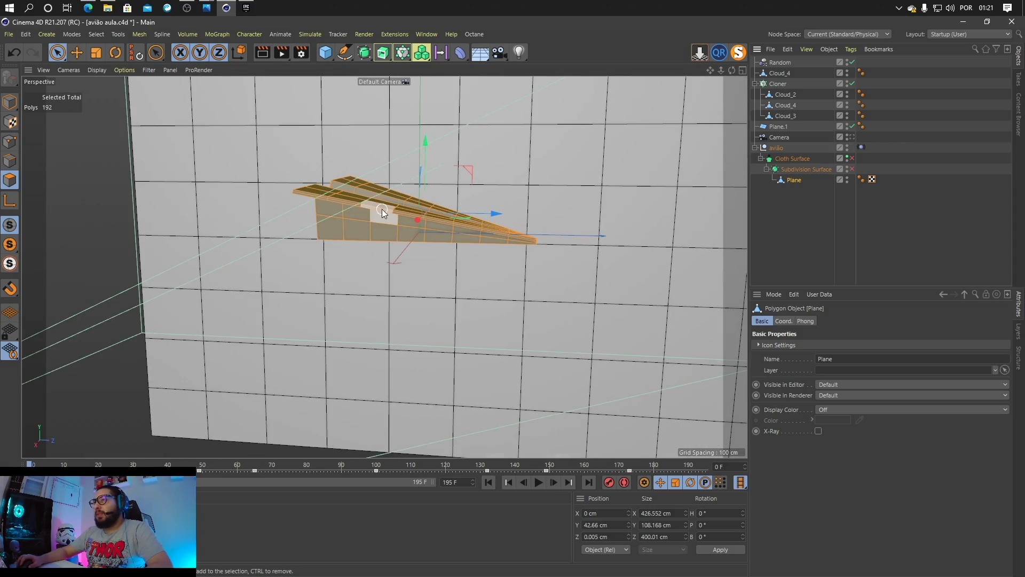
left_click_drag(412, 216, 696, 200, "alt")
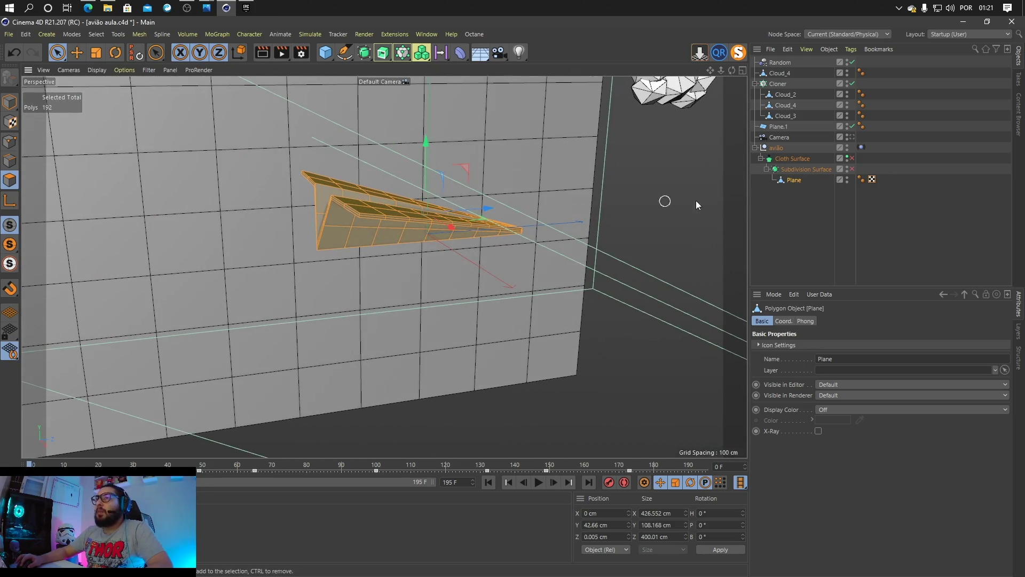
Step: Turn the Subdivision Surface and Cloth Surface back on, and return to the scene camera view
left_click(852, 169)
left_click(851, 158)
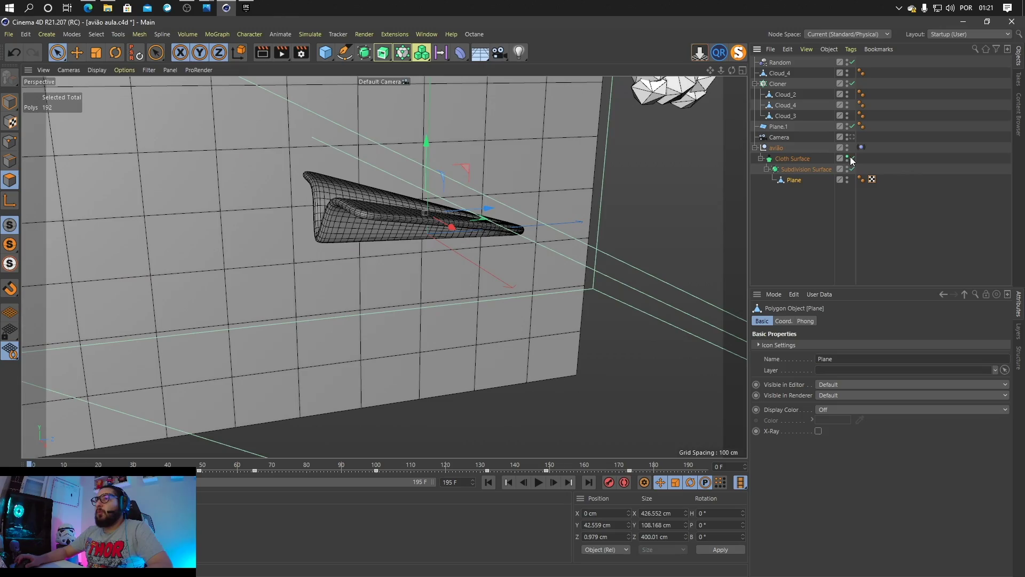
left_click_drag(534, 236, 447, 235, "alt")
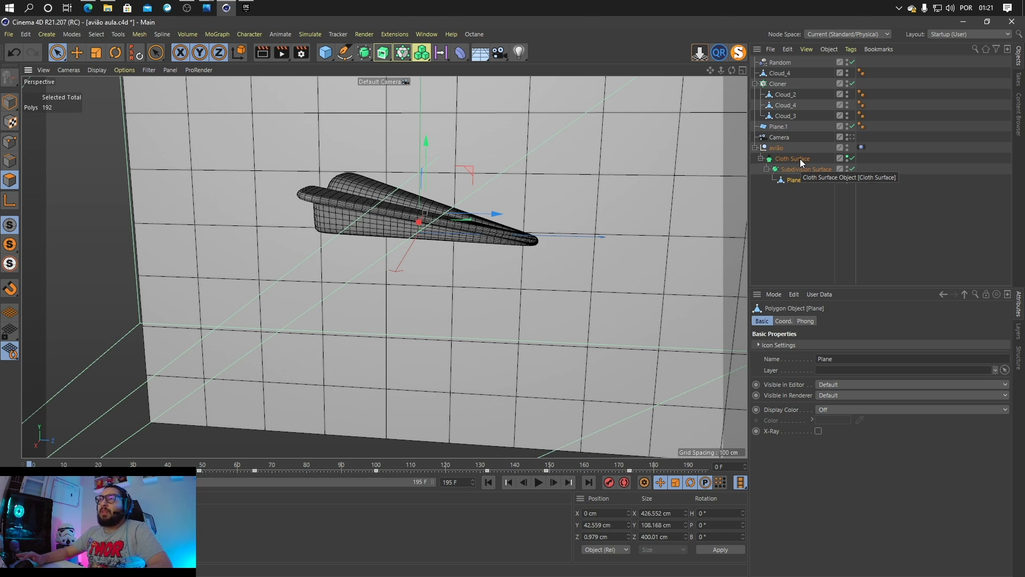
left_click(851, 136)
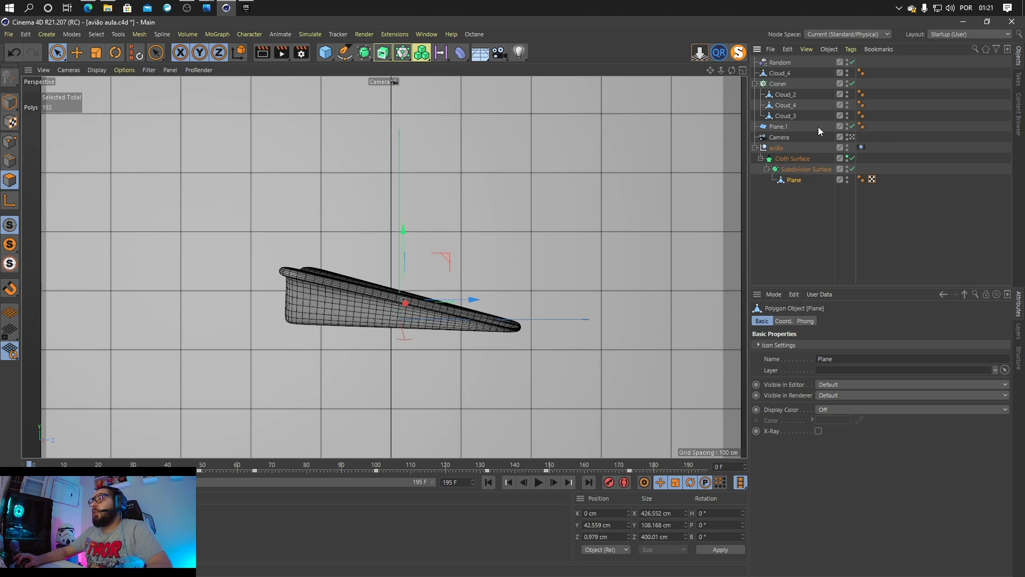
Step: Examine the Vibrate tag on the avião null and the Plane's coordinates during playback, and stop the animation
left_click(790, 148)
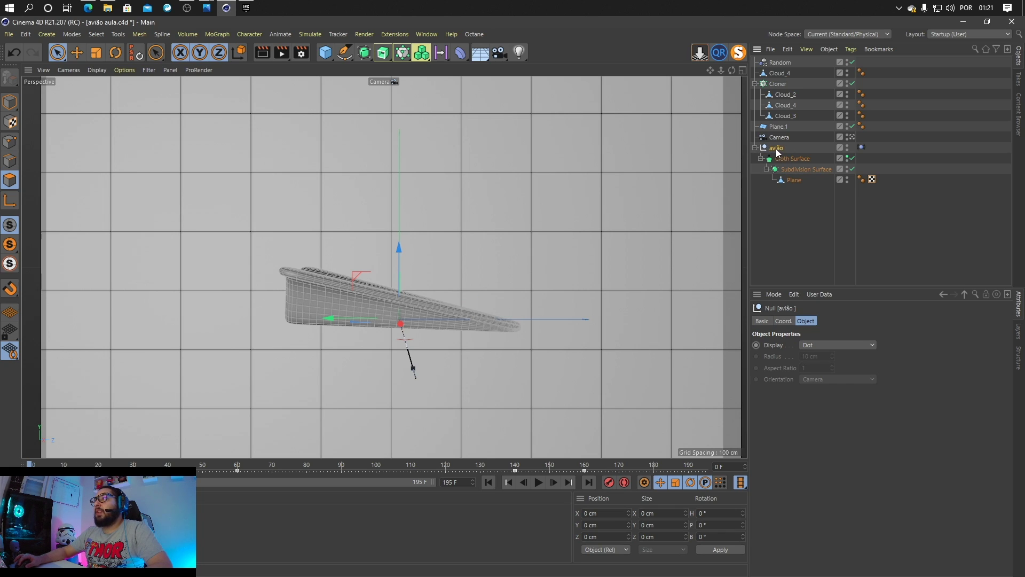
left_click(794, 180)
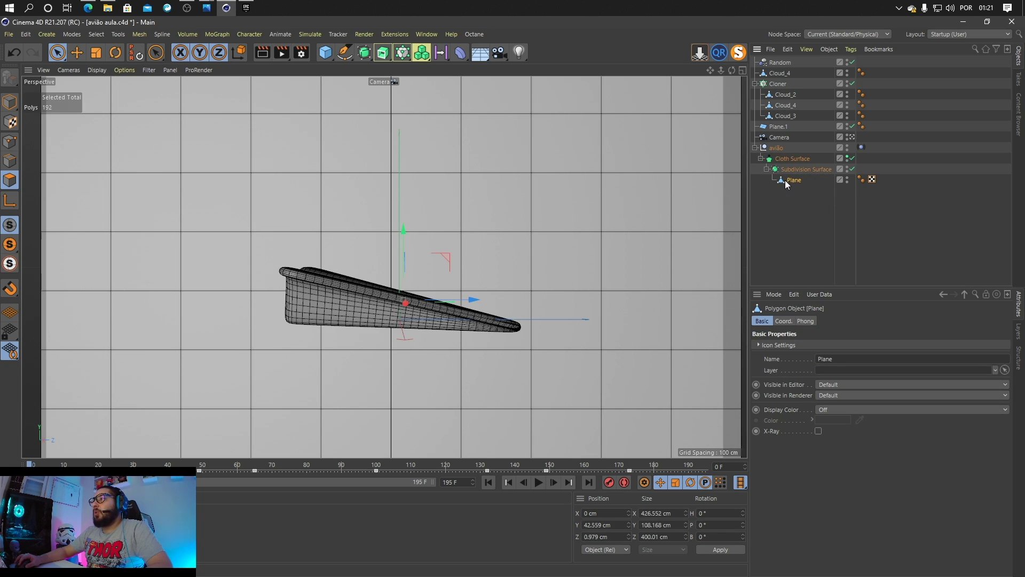
left_click(862, 147)
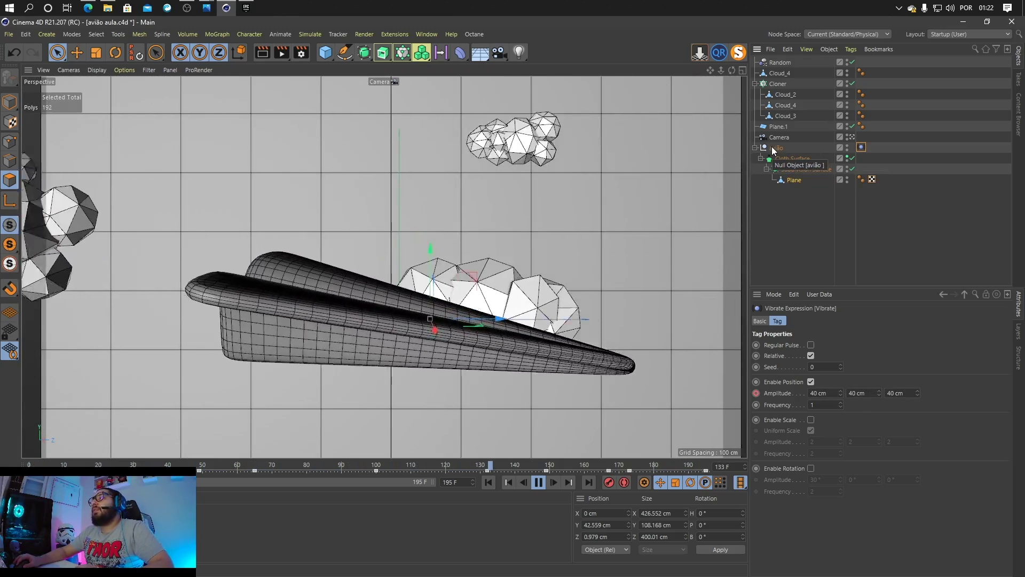
left_click(794, 180)
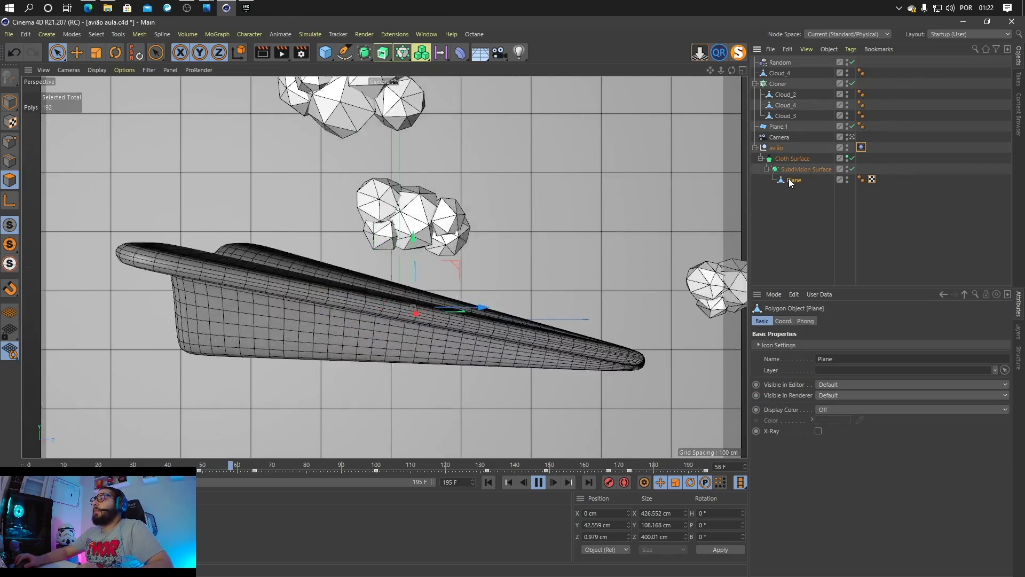
left_click(793, 320)
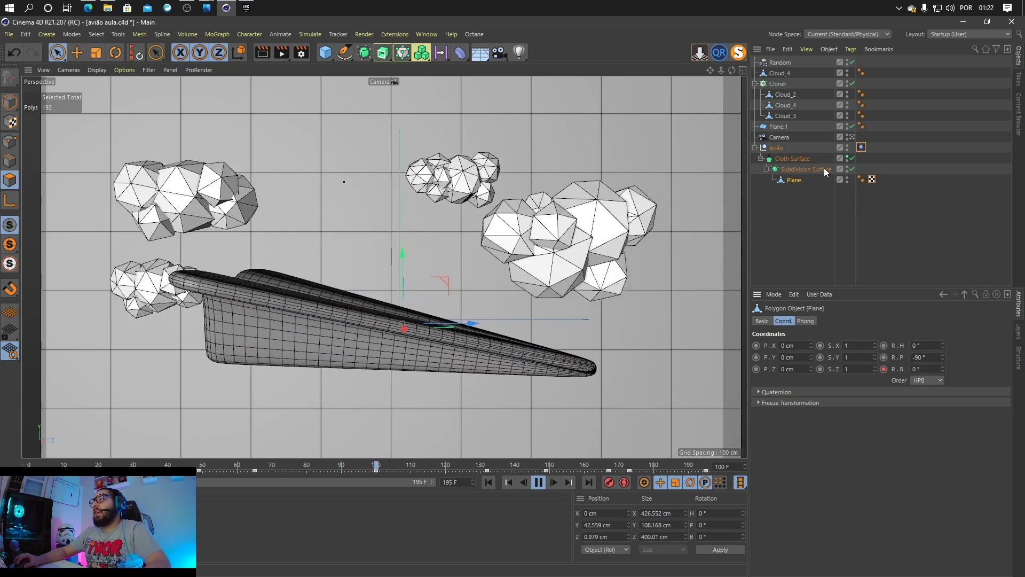
key("space")
left_click(539, 482)
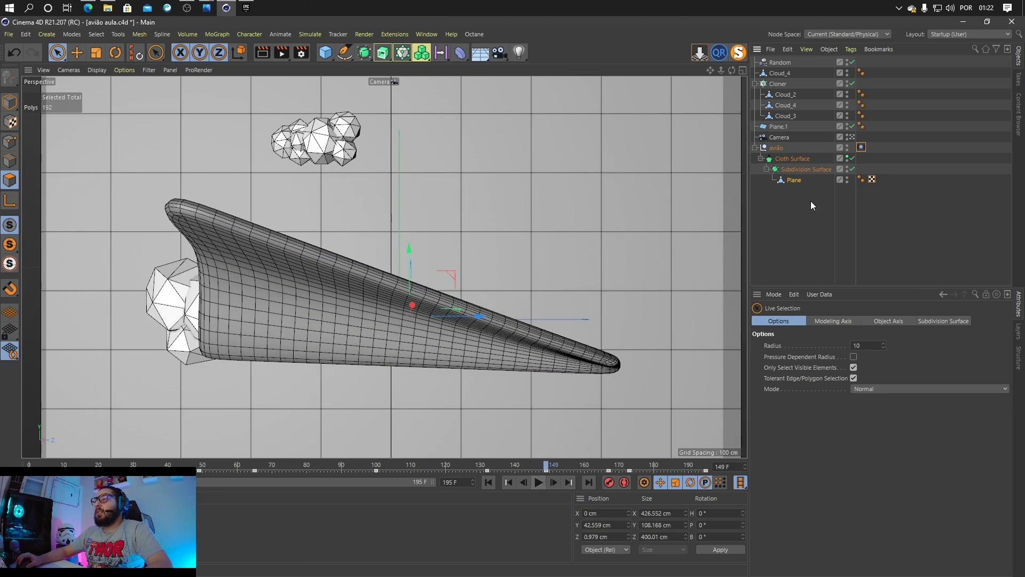
Step: Duplicate the Plane outside the avião hierarchy as PlaneB, and hide the copy in the editor and renderer
left_click(794, 181)
mouse_move(796, 196)
left_mouse_down("ctrl")
mouse_move(795, 208)
mouse_move(786, 201)
left_mouse_up("ctrl")
double_click(783, 191)
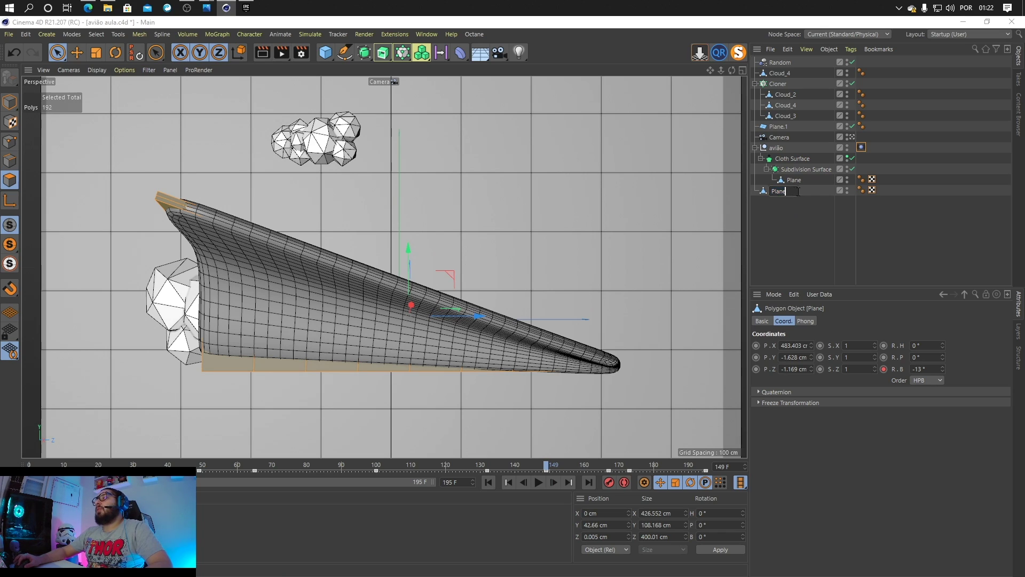
key("Return")
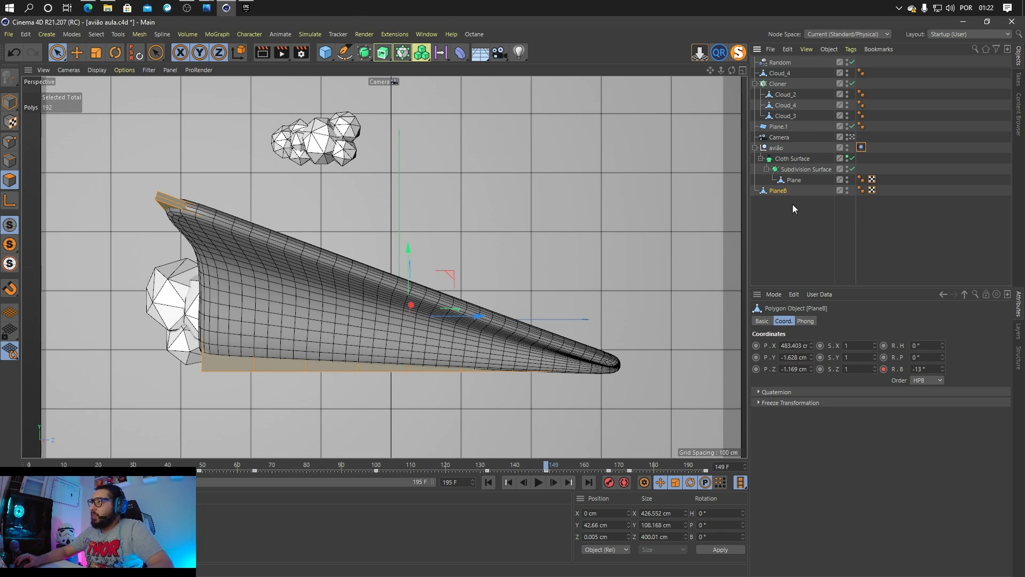
left_click(848, 189)
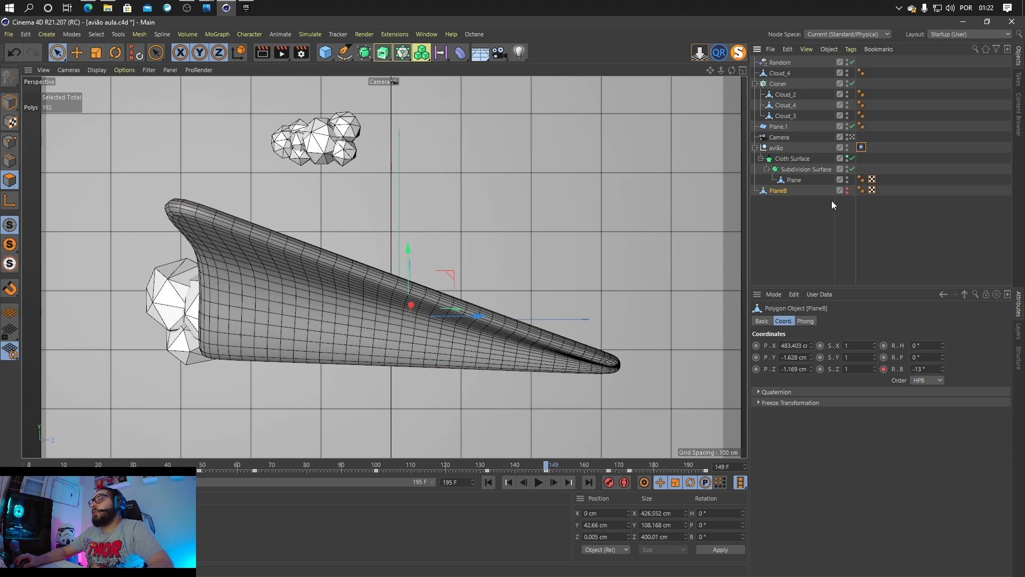
Step: Make the Cloth Surface editable, move the resulting Plane directly under avião, and delete the leftover Cloth Surface null
left_click(794, 180)
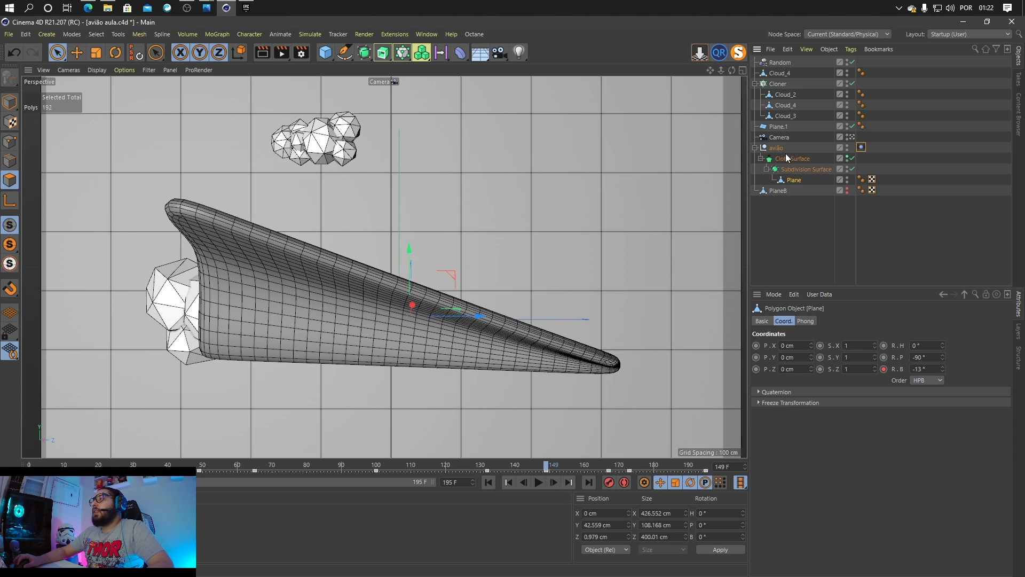
left_click(786, 154)
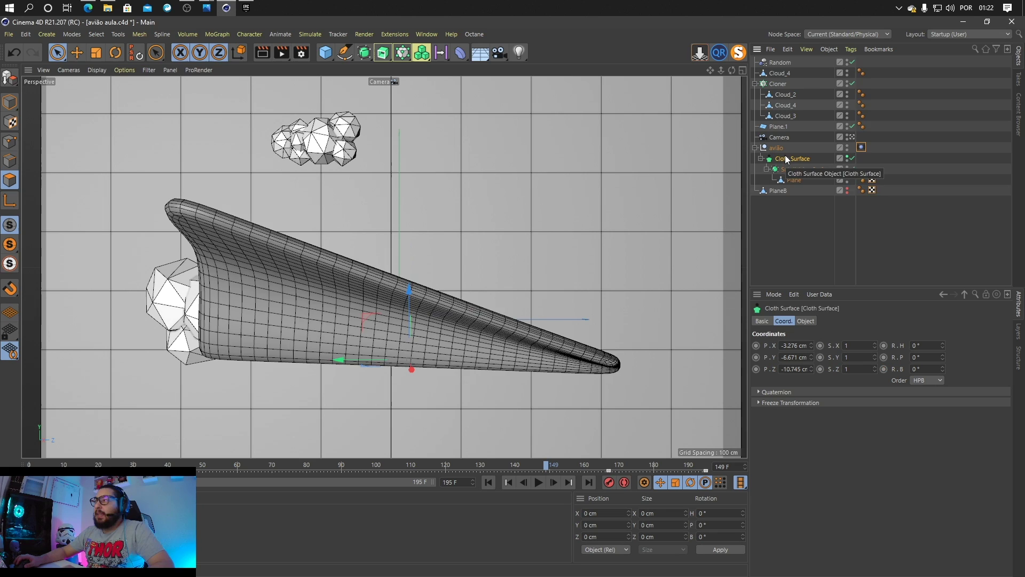
key("c")
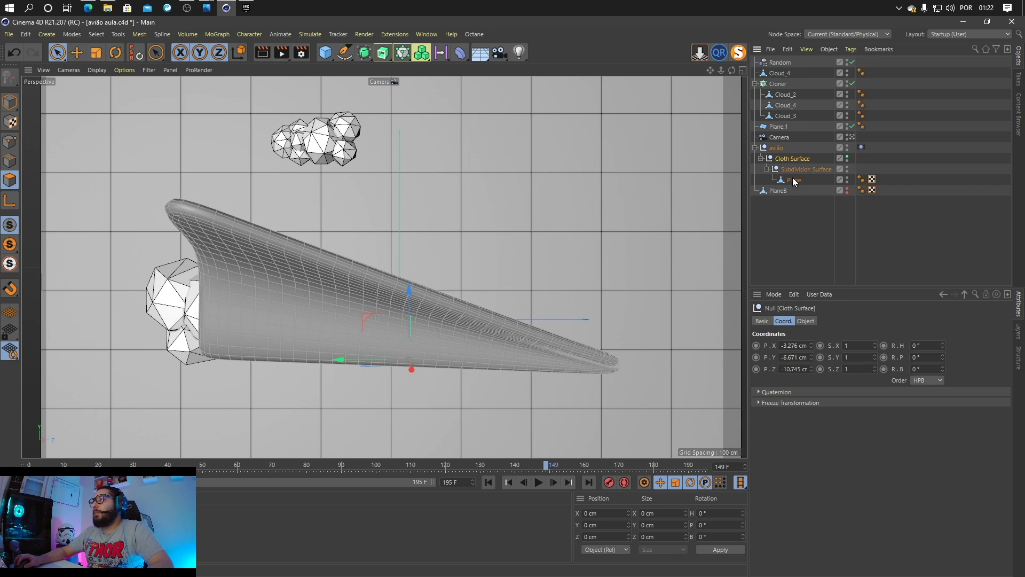
left_click_drag(792, 178, 788, 169)
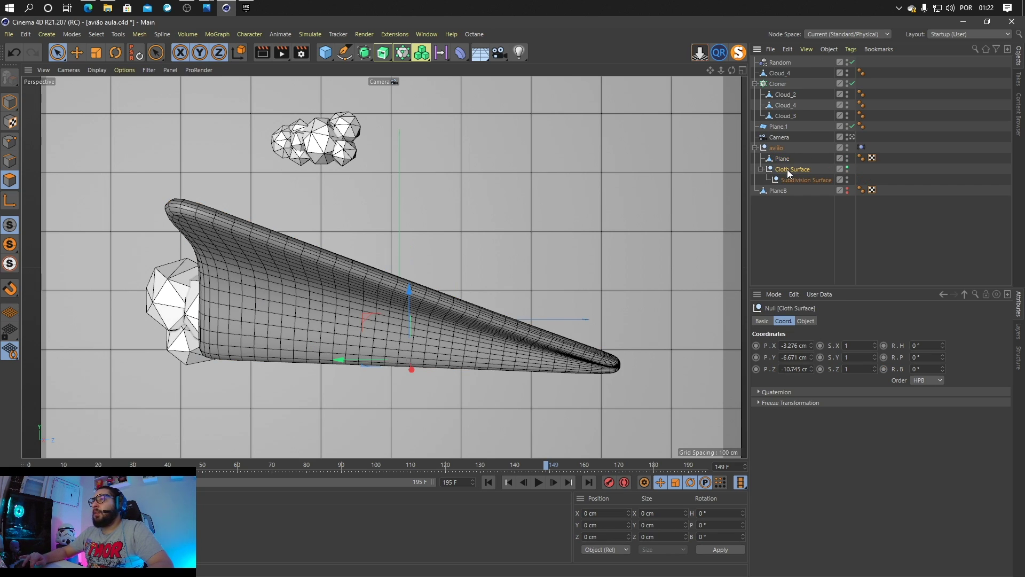
key("Delete")
Step: Play back the animation with the editable Plane, and return to the first frame
left_click_drag(545, 465, 2, 464)
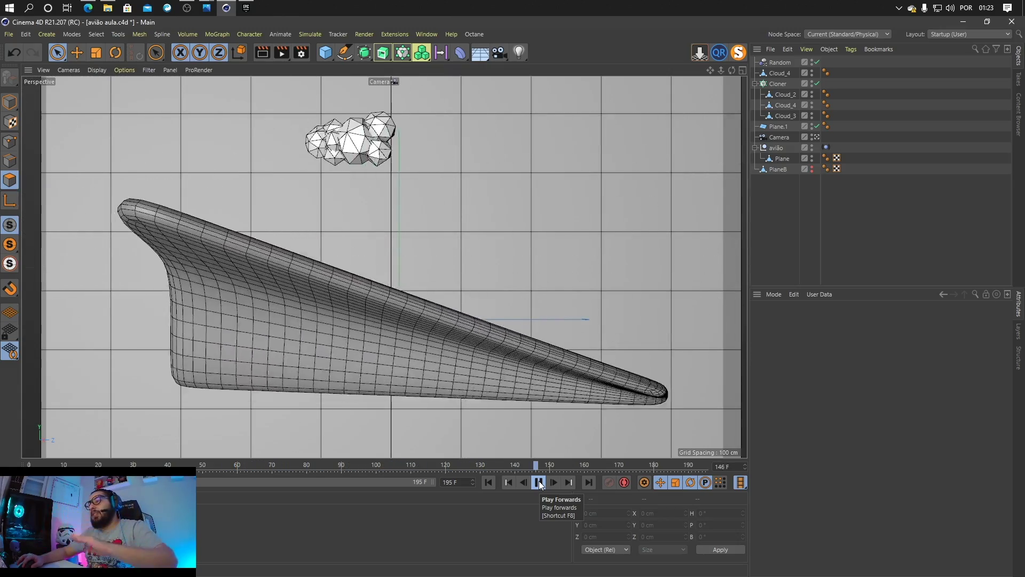
left_click(539, 483)
left_click(489, 483)
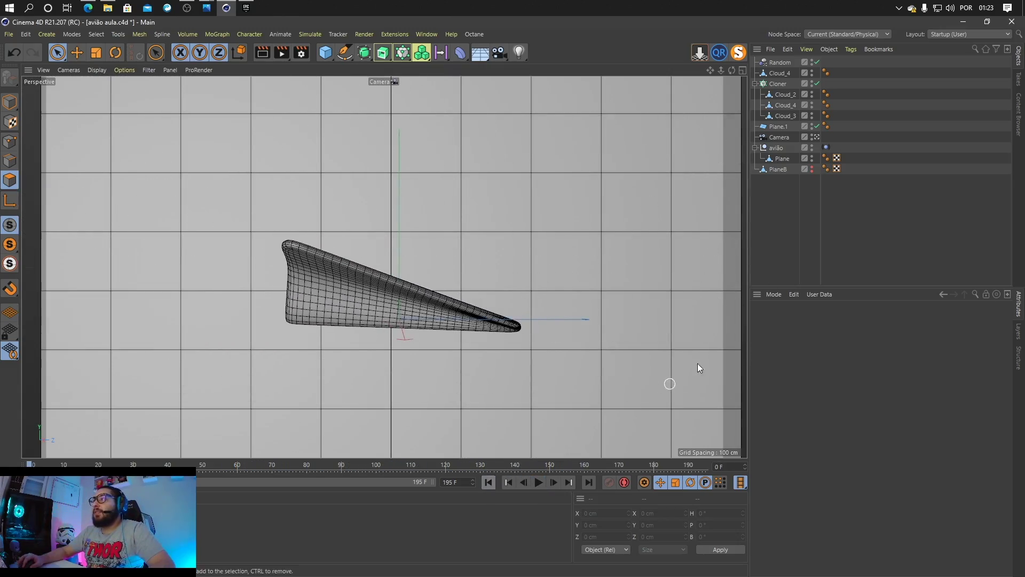
Step: Transfer the Rotation . B animation track from PlaneB to the Plane under avião in the F-Curve timeline, and close the timeline
left_click(787, 170)
left_click(812, 171)
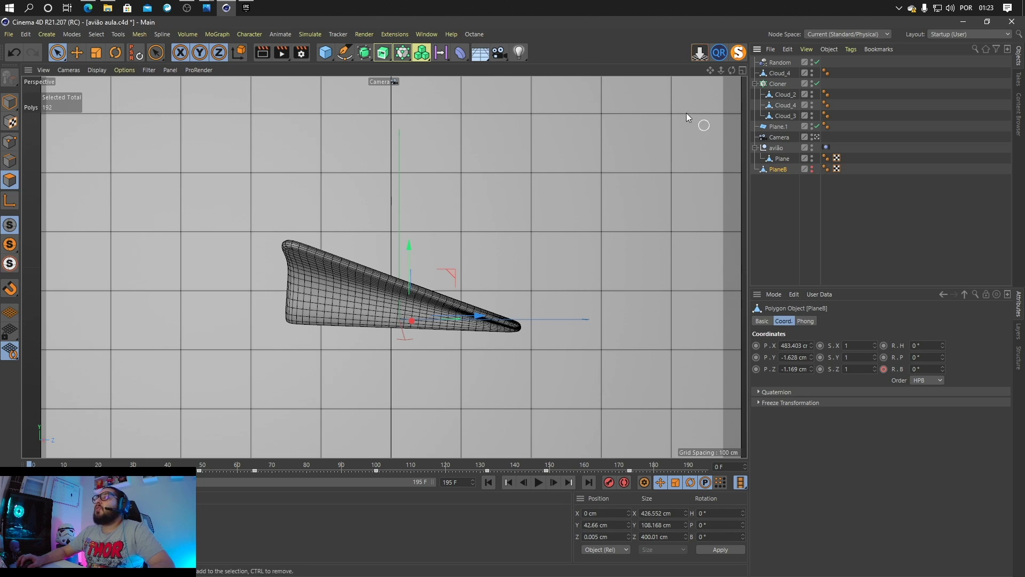
left_click(432, 33)
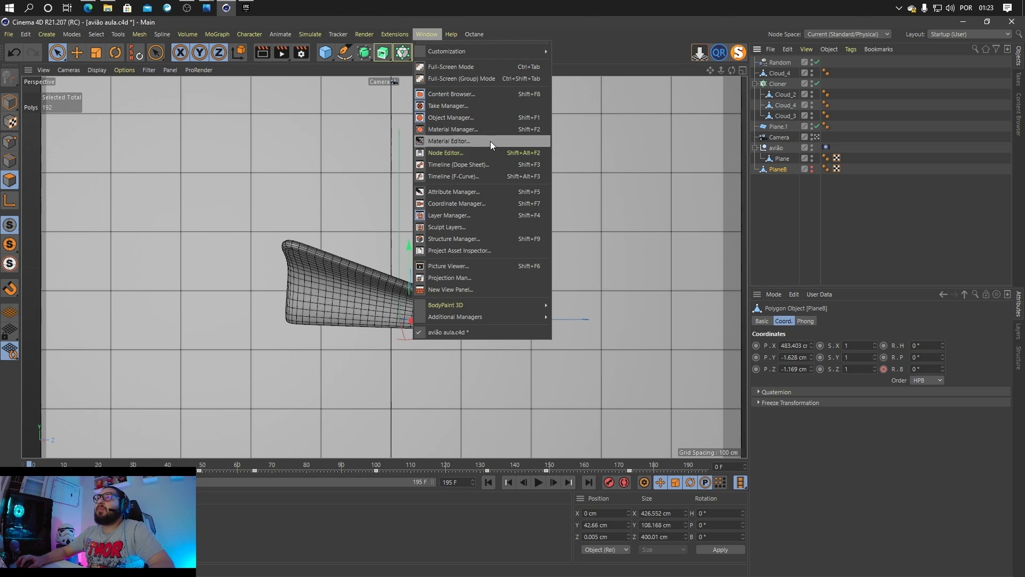
left_click(492, 172)
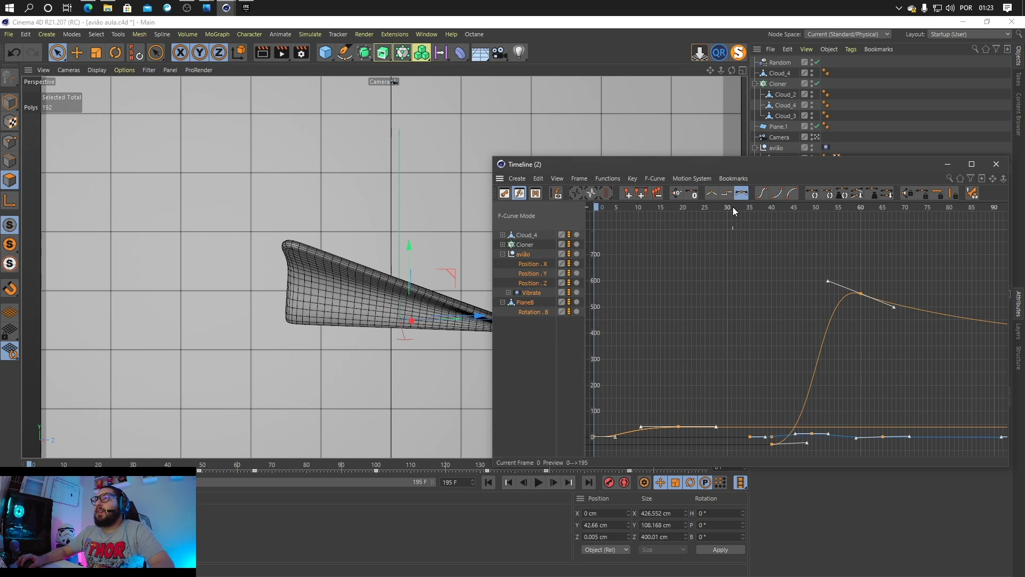
left_click_drag(803, 160, 381, 128)
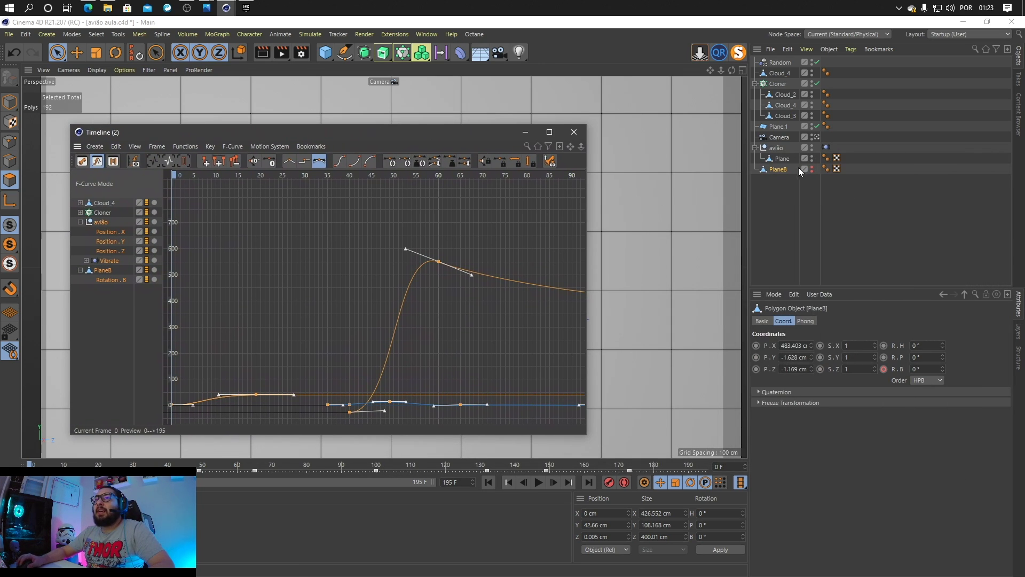
left_click(783, 159)
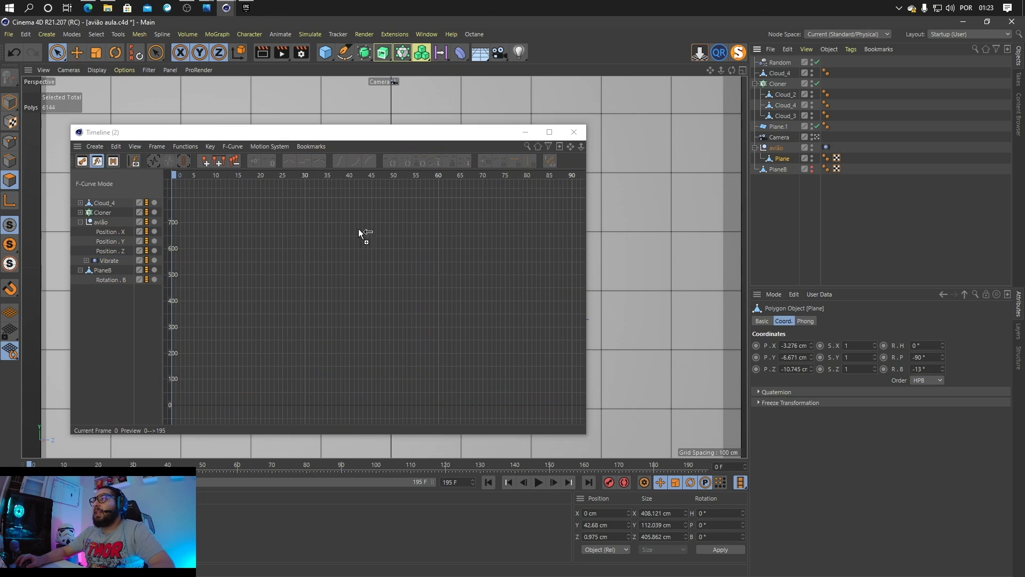
left_click_drag(97, 318, 98, 319)
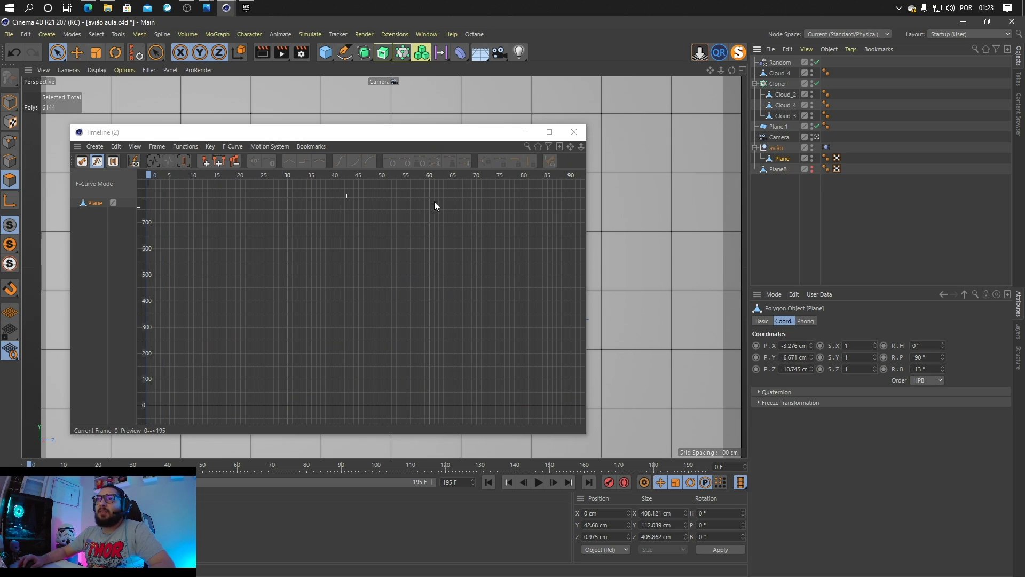
left_click_drag(519, 198, 99, 206)
left_click(105, 223)
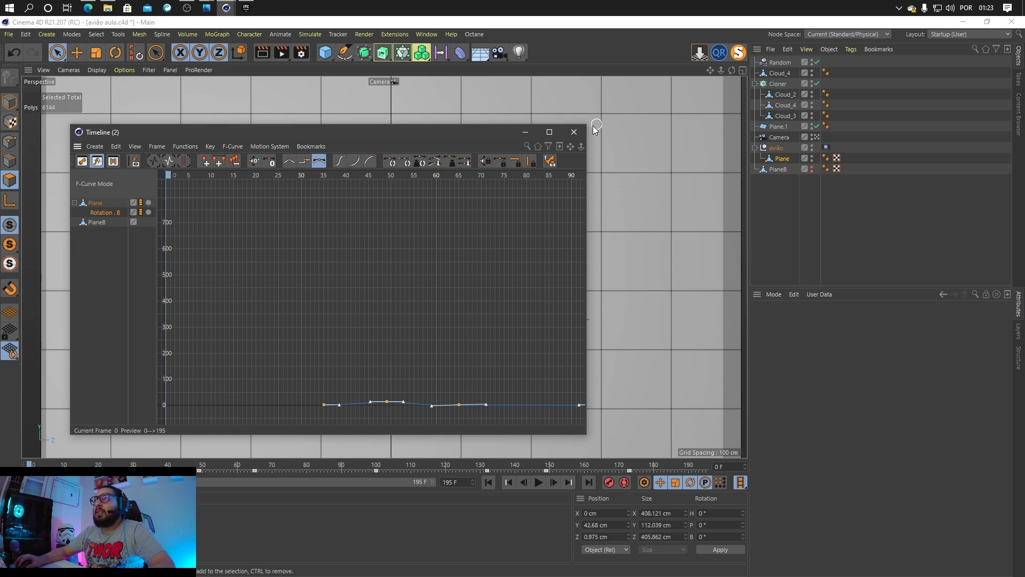
left_click(573, 131)
Step: Delete the PlaneB copy, play back the animation, and return to the first frame
left_click(779, 169)
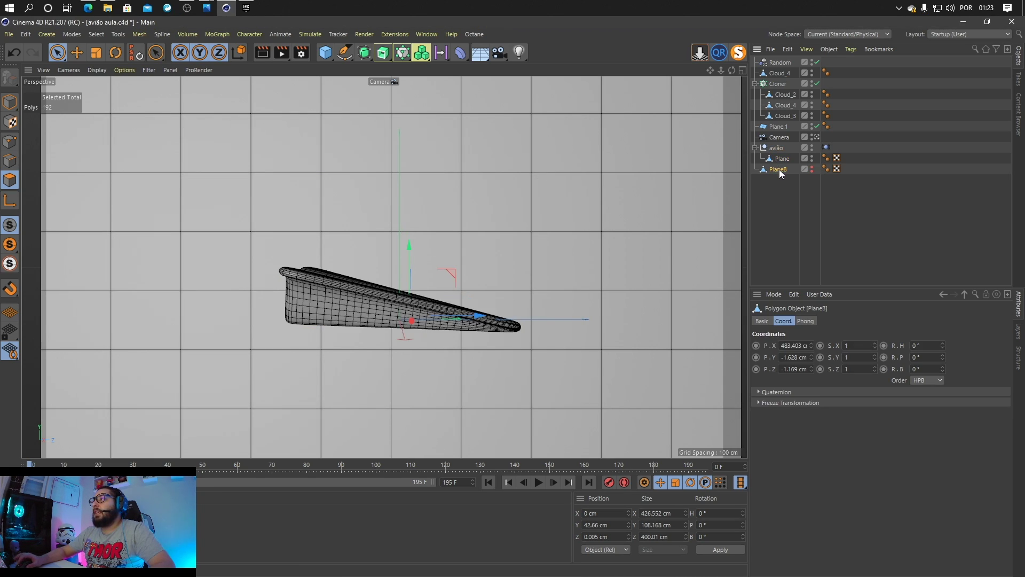
key("Delete")
left_click(542, 484)
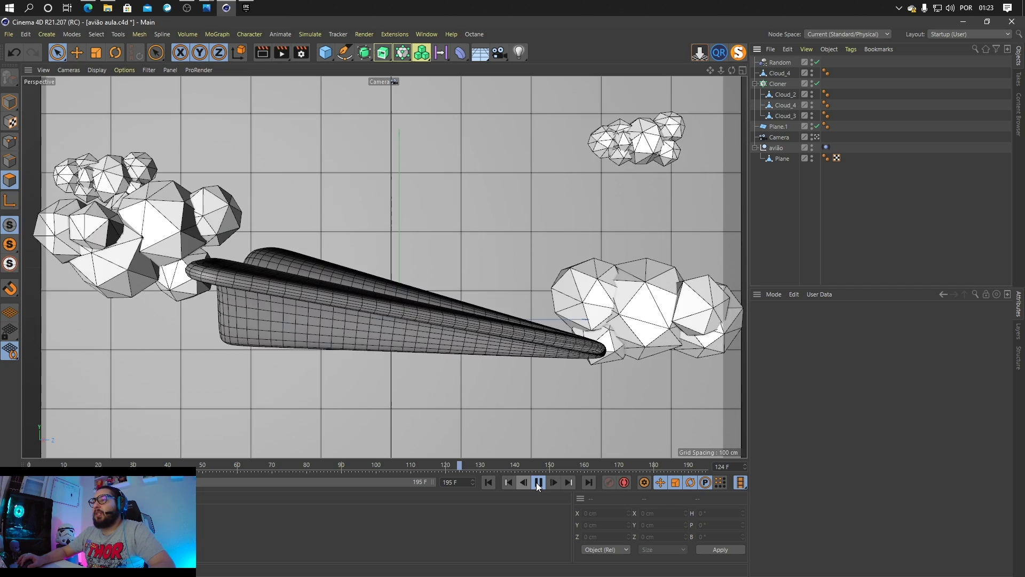
left_click(505, 483)
left_click(489, 483)
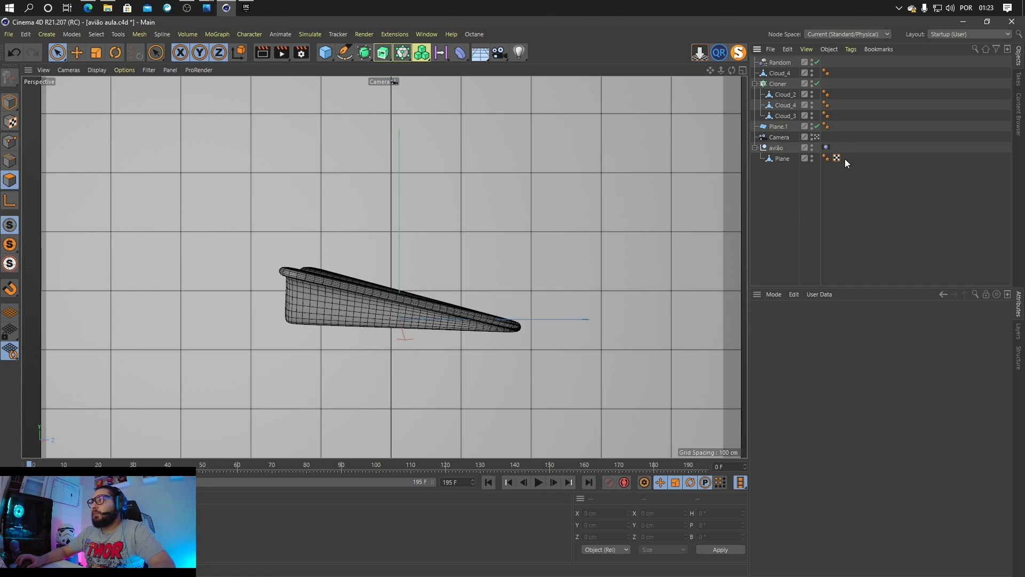
Step: Review the avião null's Vibrate tag, add avião to the F-Curve timeline, and select its position tracks
left_click(781, 147)
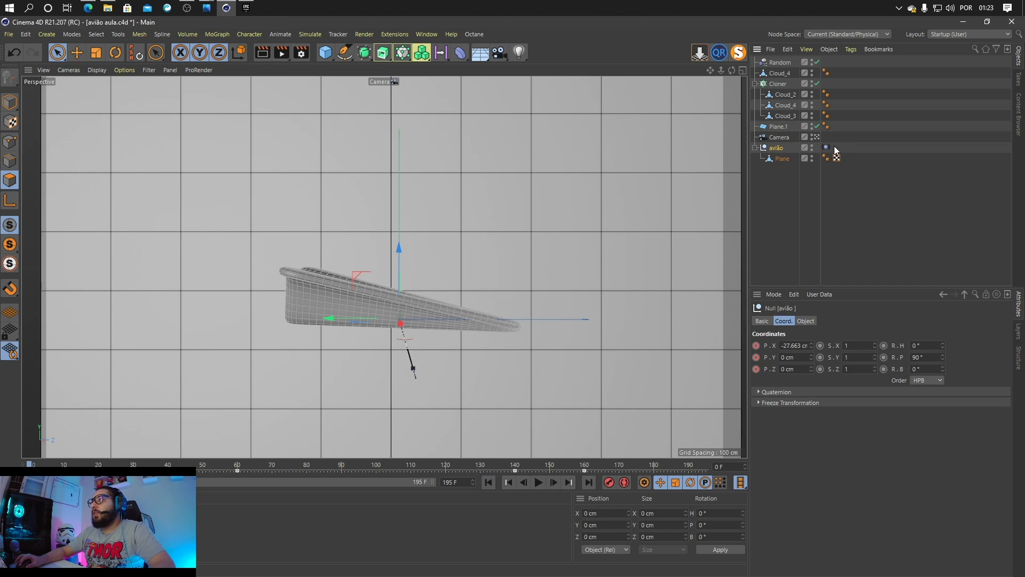
left_click(826, 148)
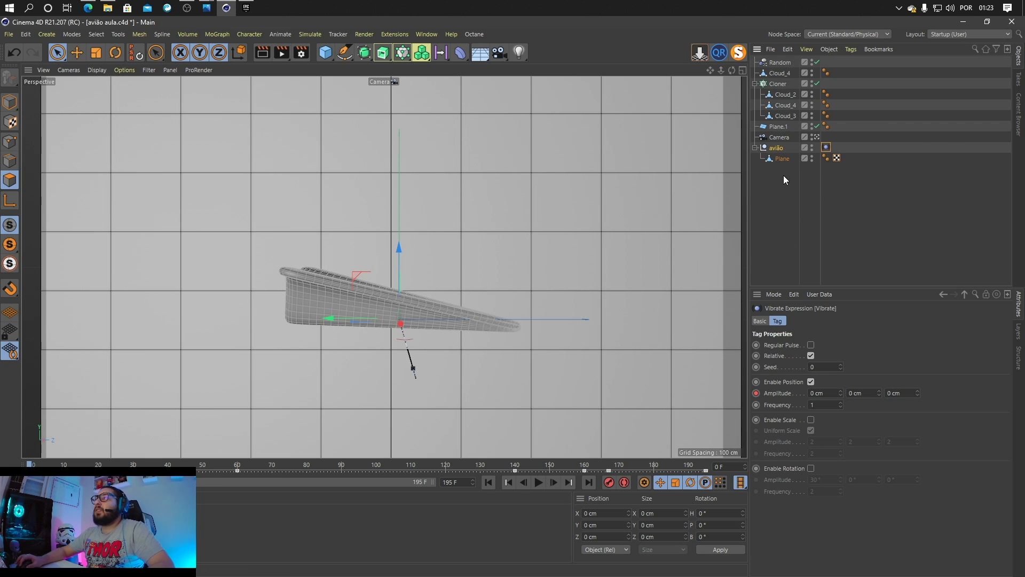
left_click(783, 149)
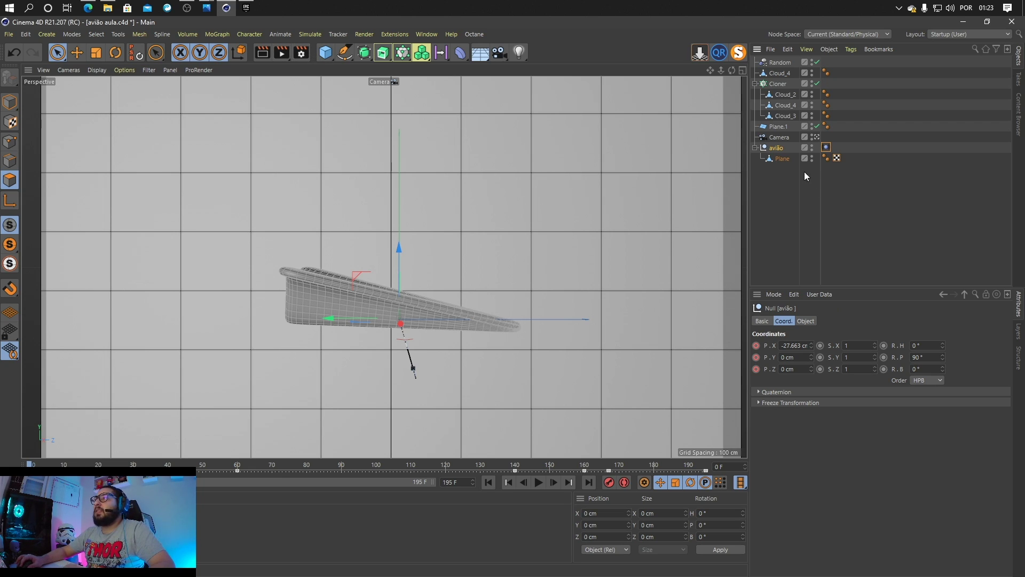
left_click(431, 35)
left_click(468, 172)
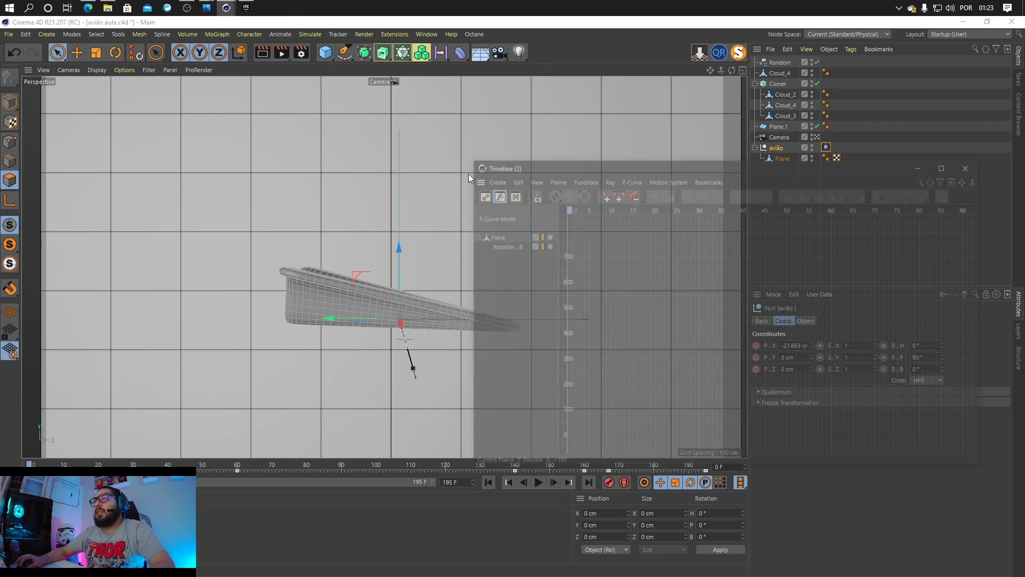
left_click_drag(728, 169, 392, 128)
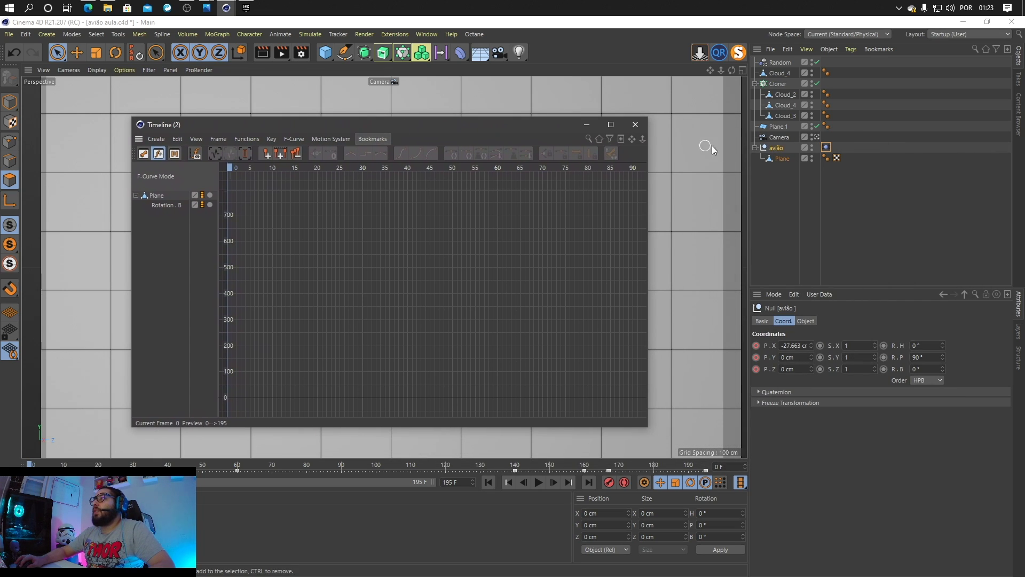
left_click_drag(160, 227, 158, 228)
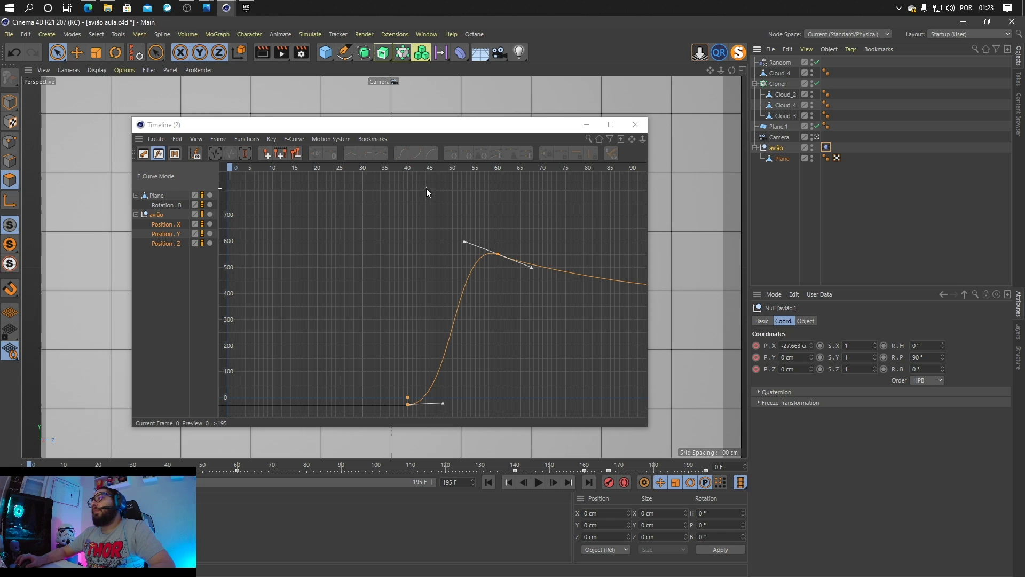
left_click(162, 216)
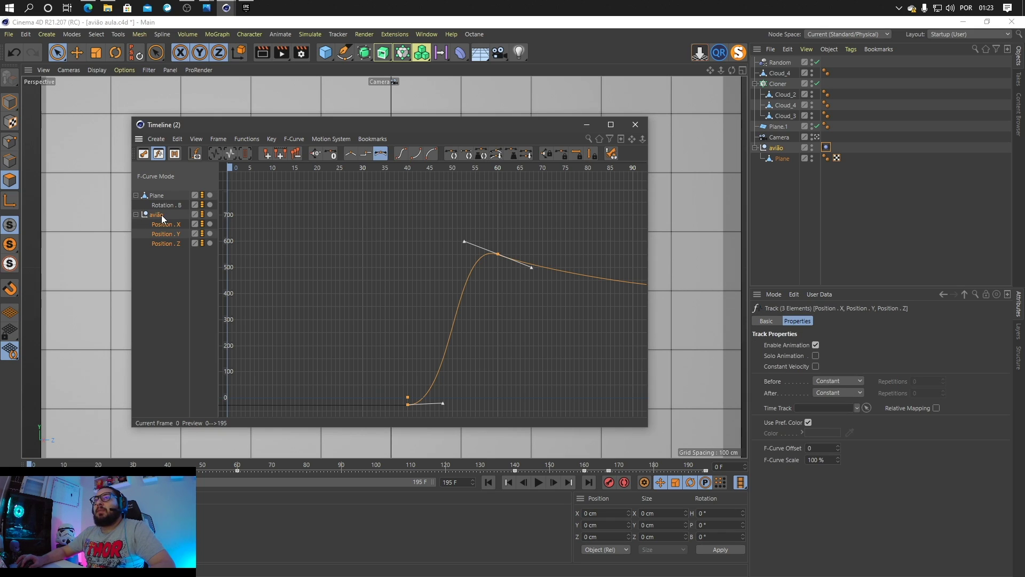
Step: Bake the avião null from frame 0 to 195 with expressions, clean tracks and all parameters, without creating a copy, and close the timeline
left_click(245, 140)
left_click(257, 194)
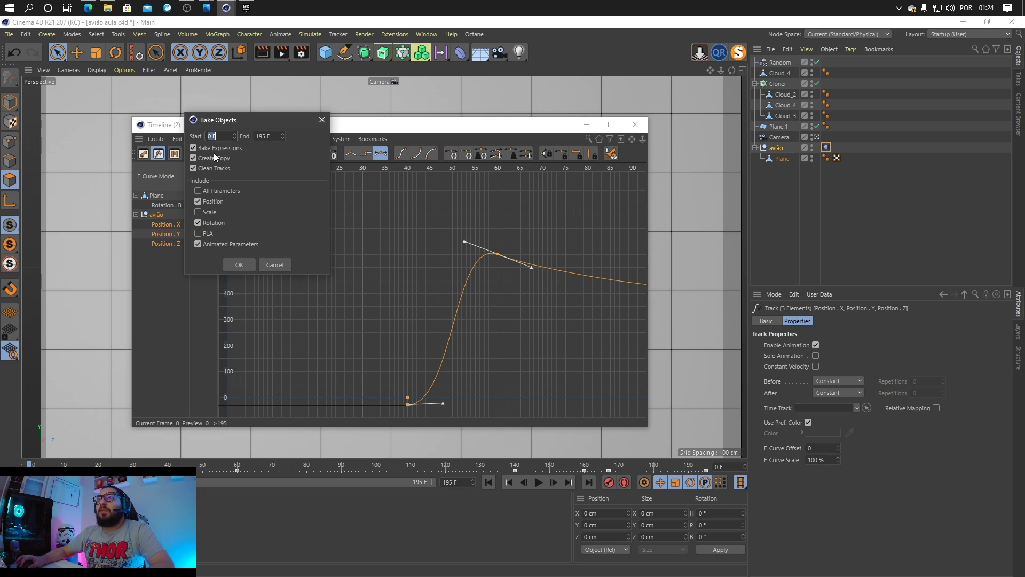
left_click(224, 191)
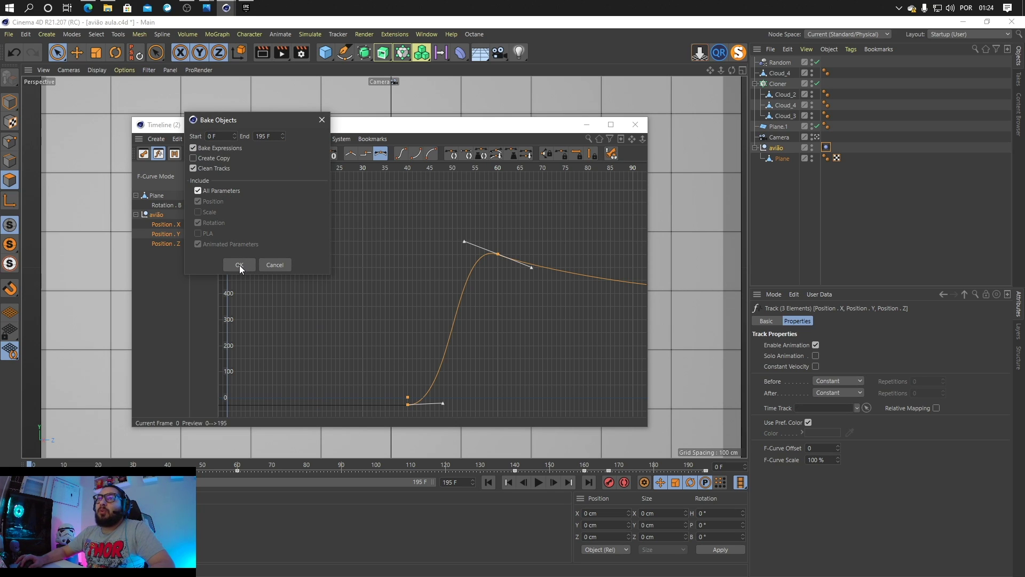
left_click(239, 265)
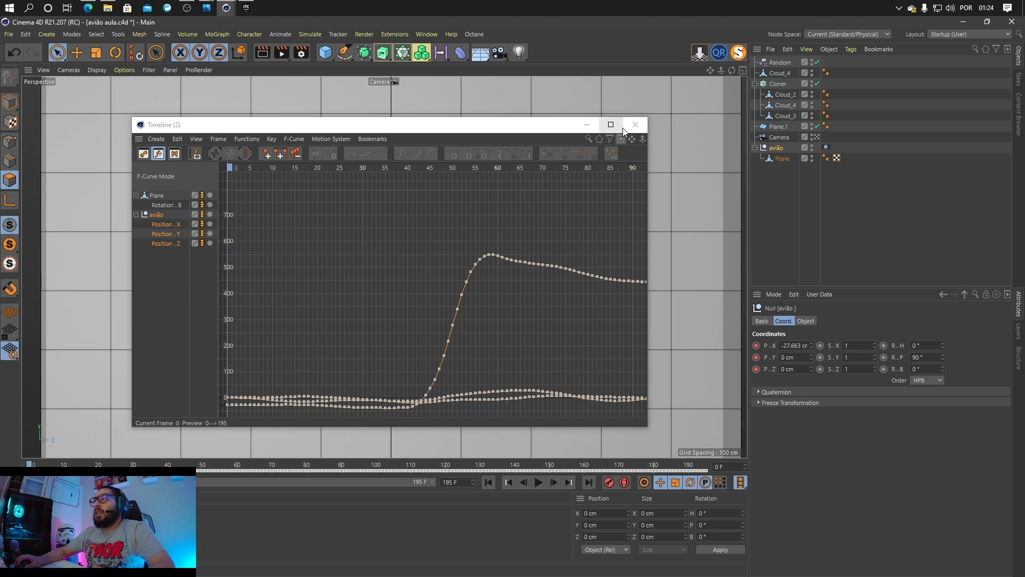
left_click(636, 125)
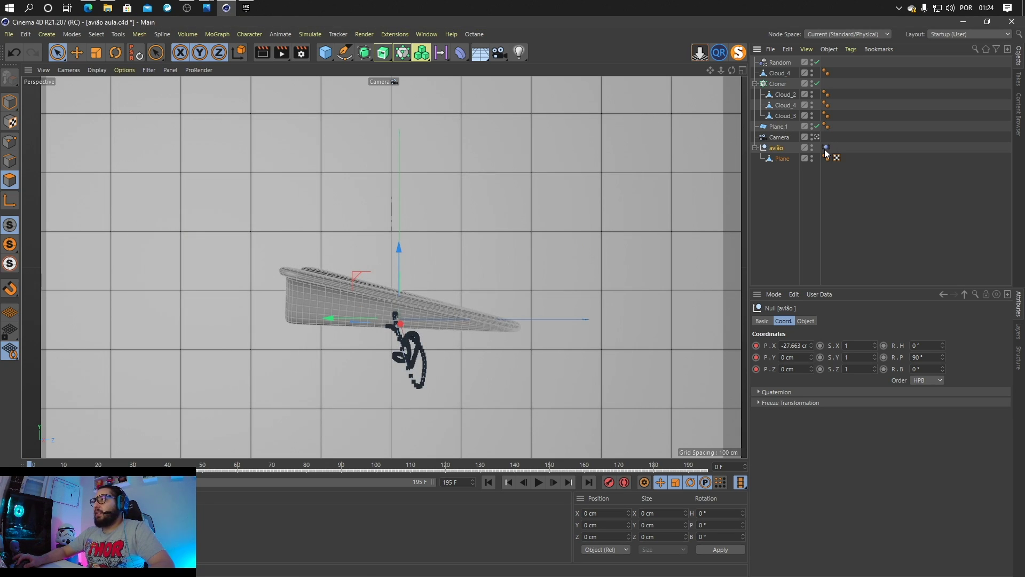
Step: Delete the Vibrate tag from avião, and play back the baked animation before stopping it
left_click(827, 148)
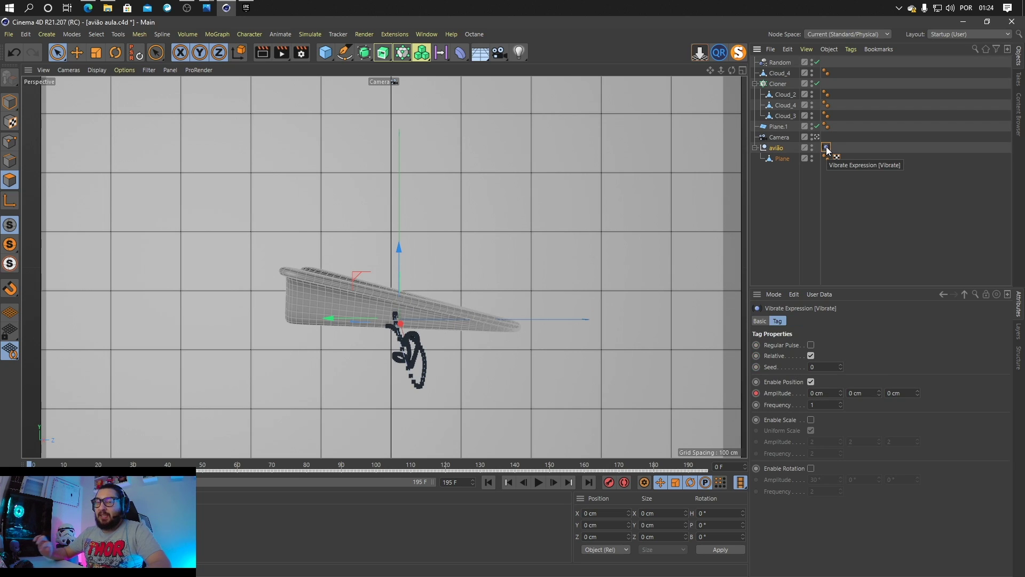
key("Delete")
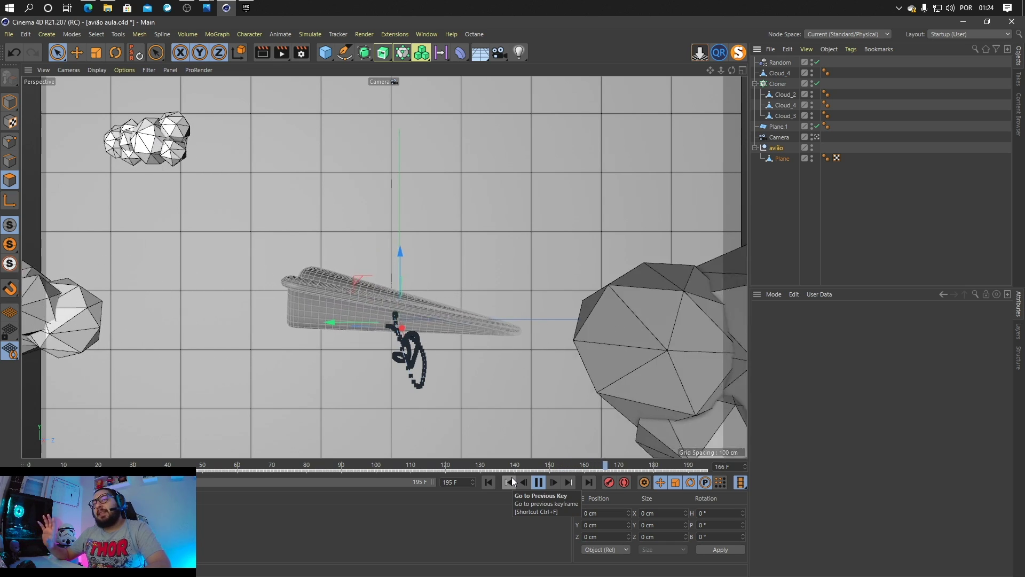
left_click(543, 476)
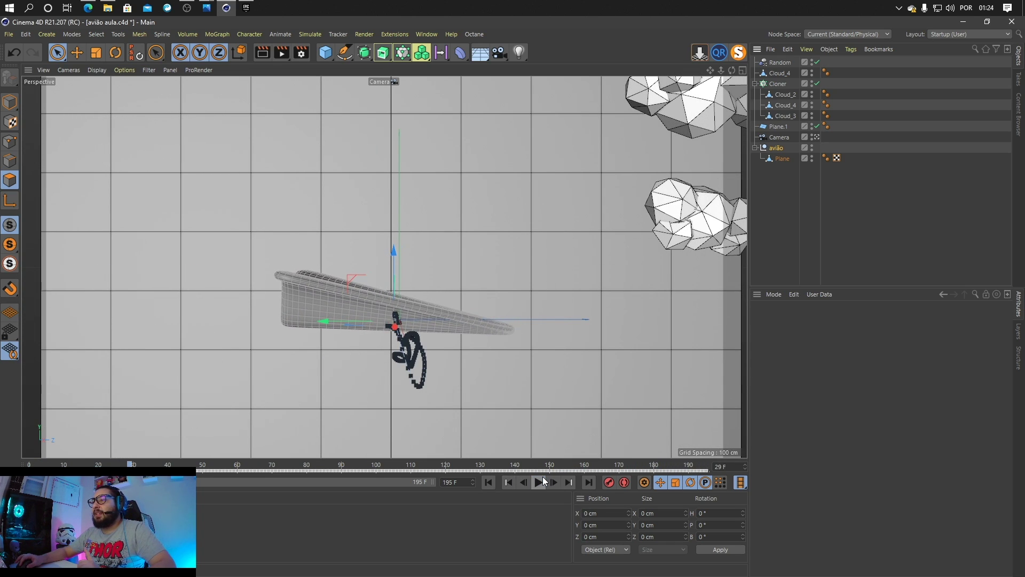
Step: Check the Cloner's Instance Mode options and keep it on Instance
left_click(776, 84)
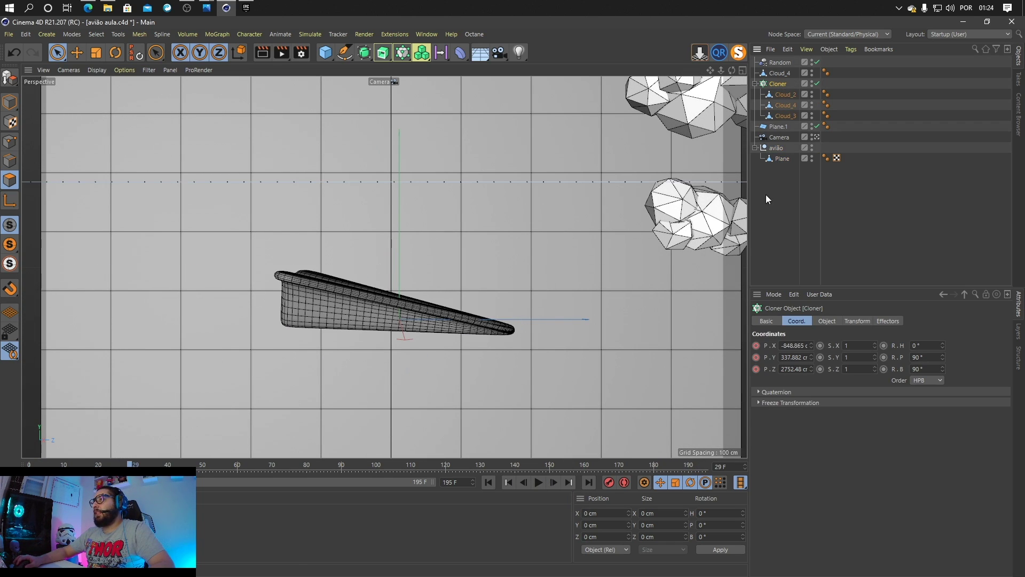
left_click(825, 322)
left_click(851, 380)
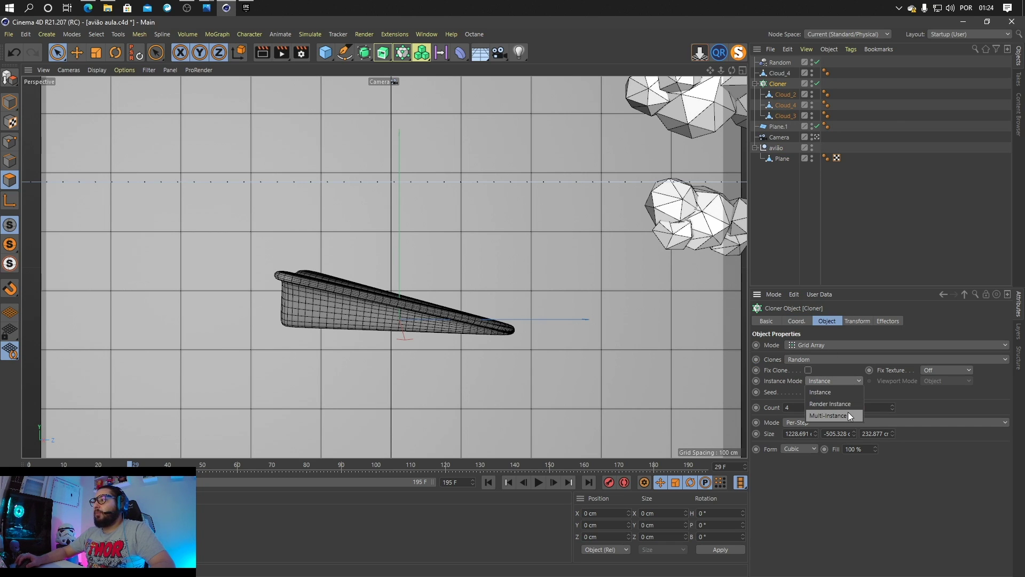
left_click(829, 392)
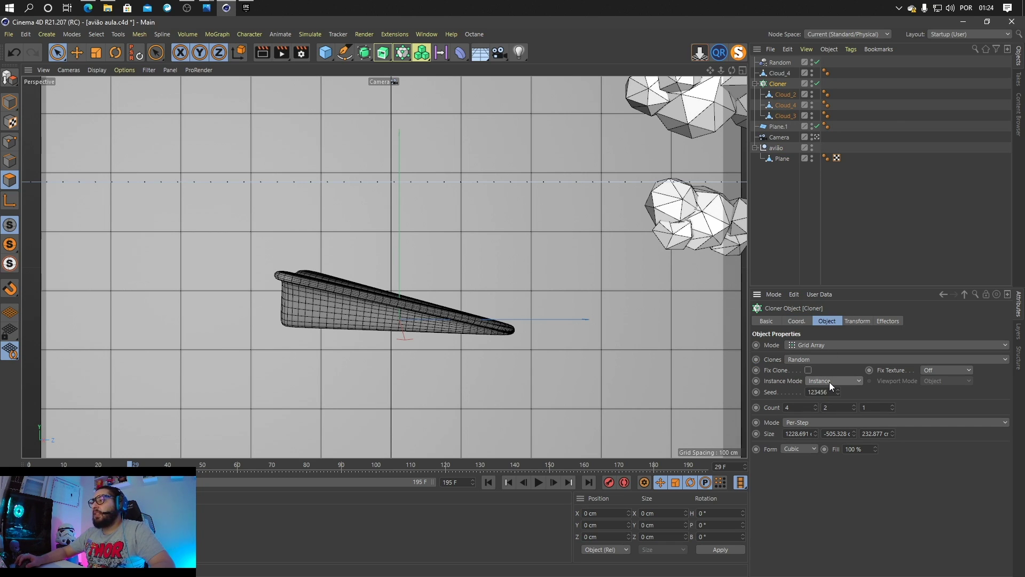
Step: Check the Save Polygons for Cineware and Save Animation for Cineware options in the Files preferences, and close the preferences
left_click(27, 37)
left_click(75, 176)
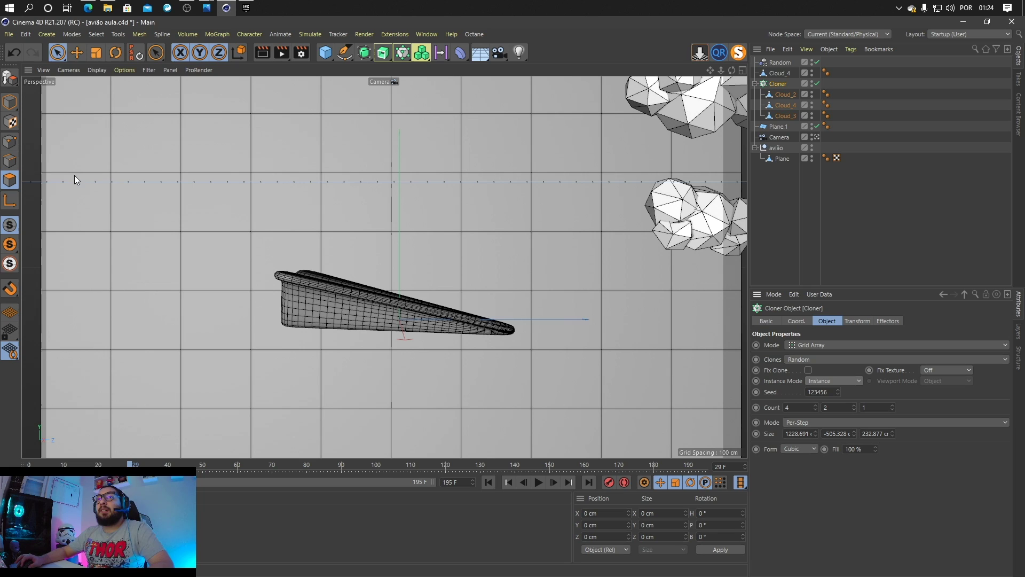
left_click_drag(309, 163, 390, 114)
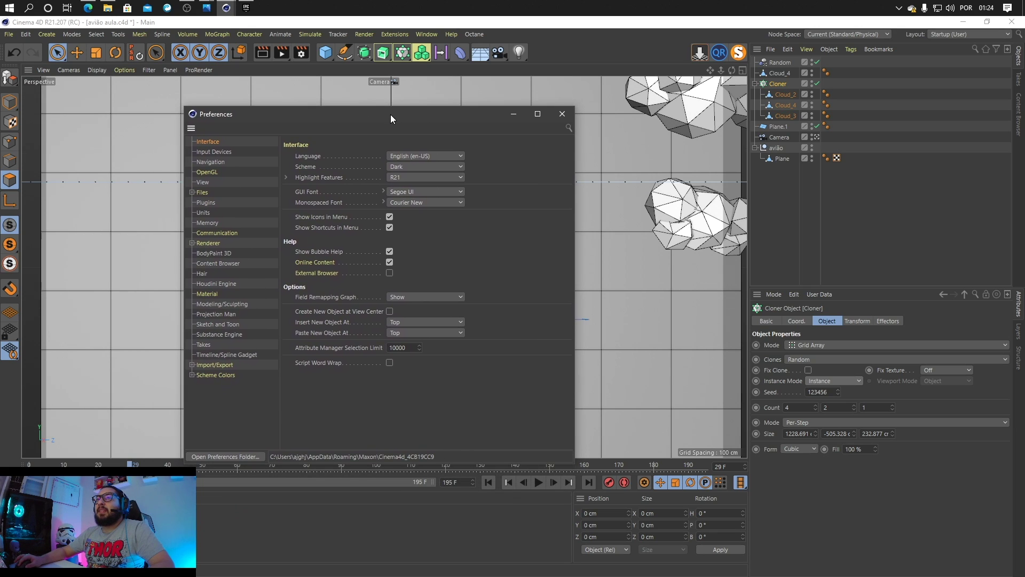
left_click(203, 192)
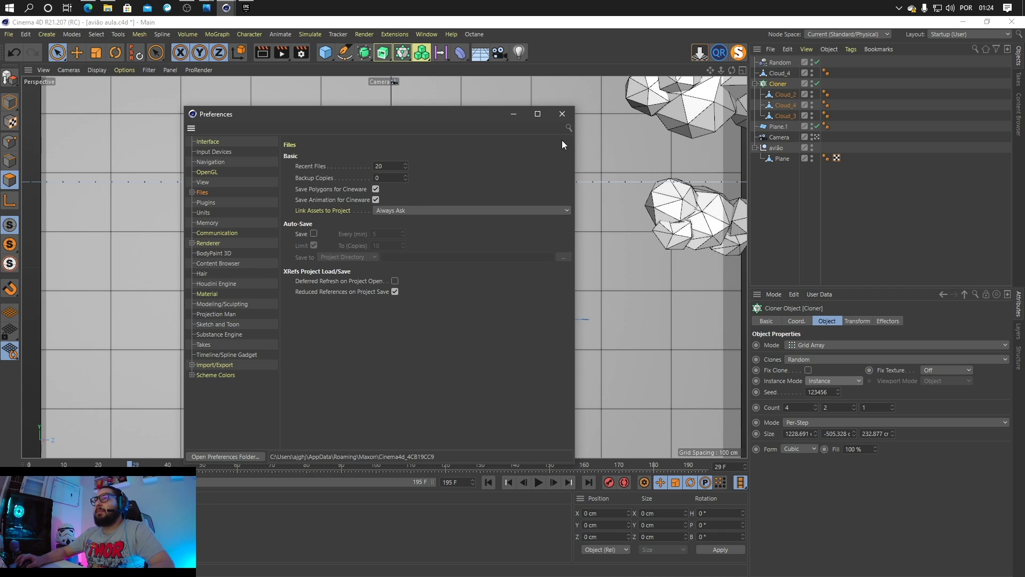
left_click(563, 114)
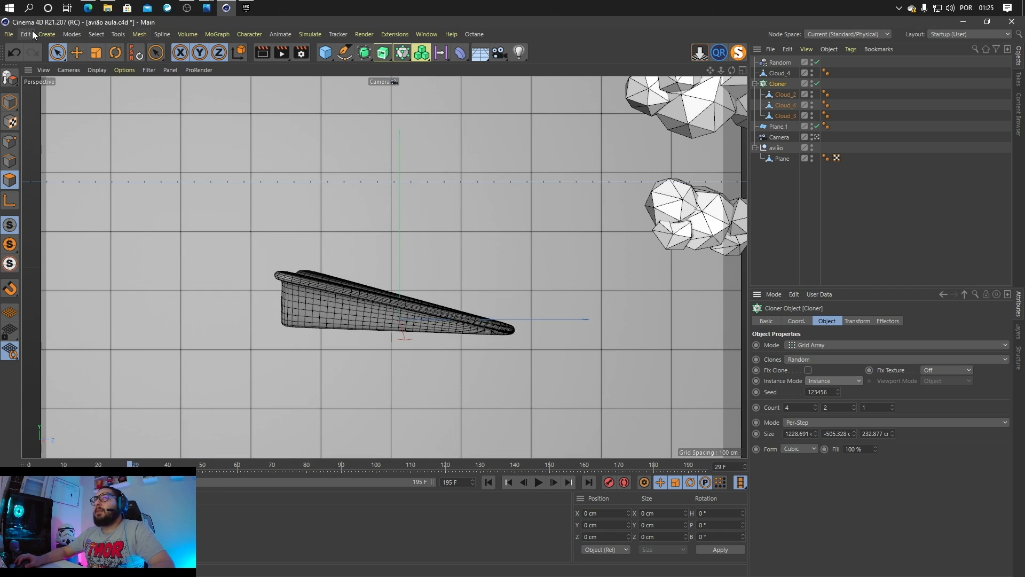
Step: Save the project for Cineware as Avia_unreal in the Aula datasmith folder
left_click(9, 34)
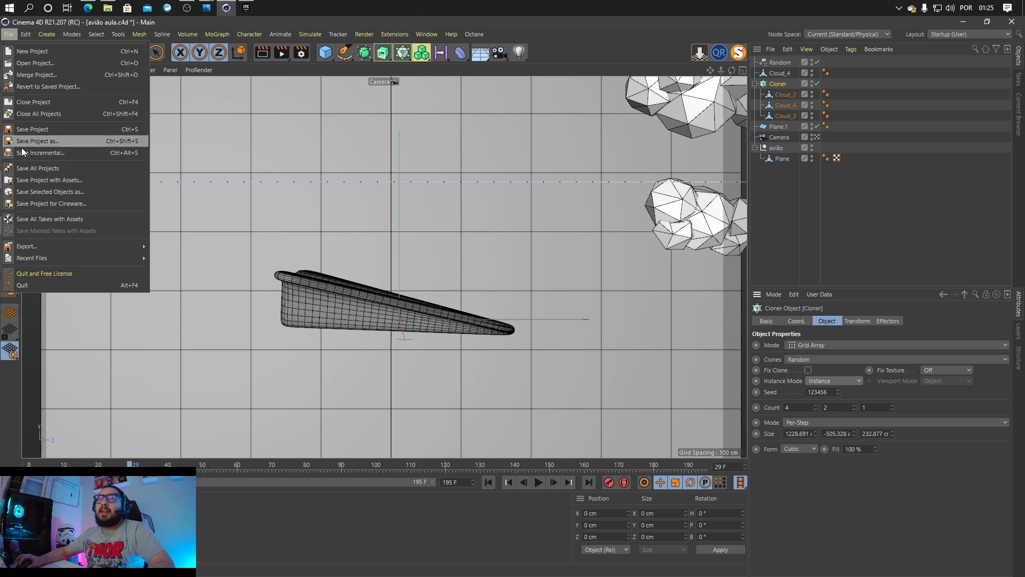
left_click(47, 203)
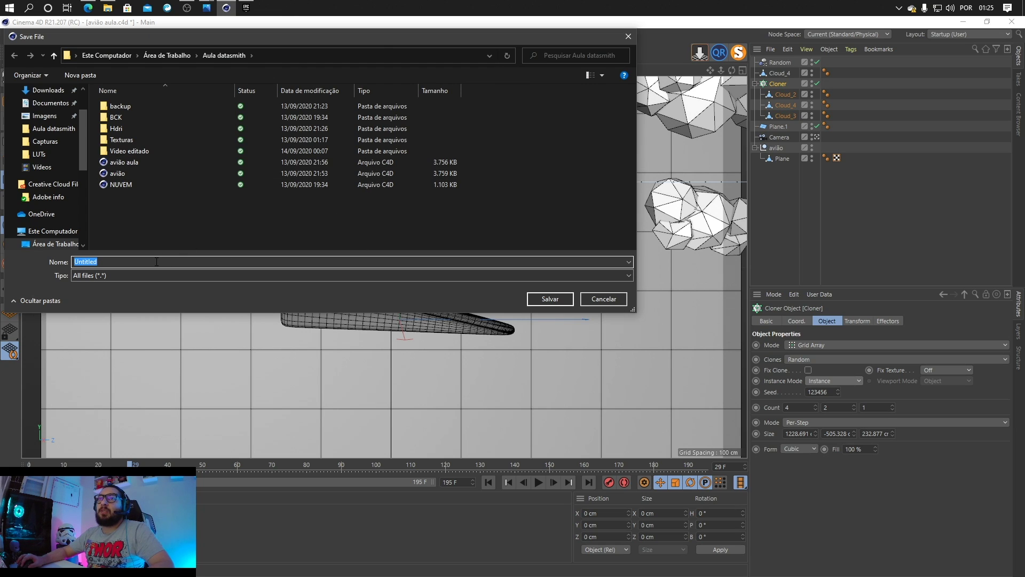
type("Avia_unreal")
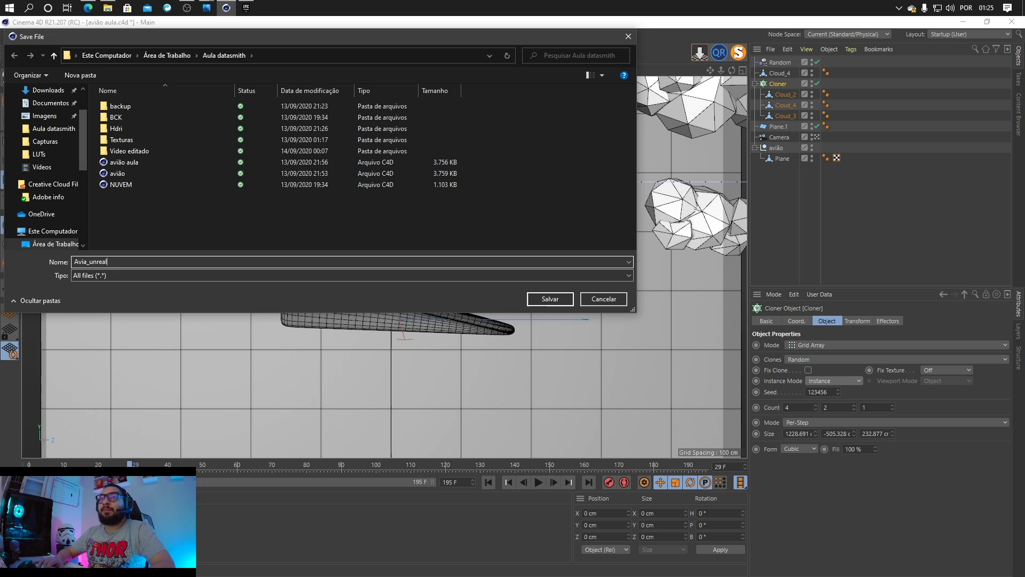
key("Return")
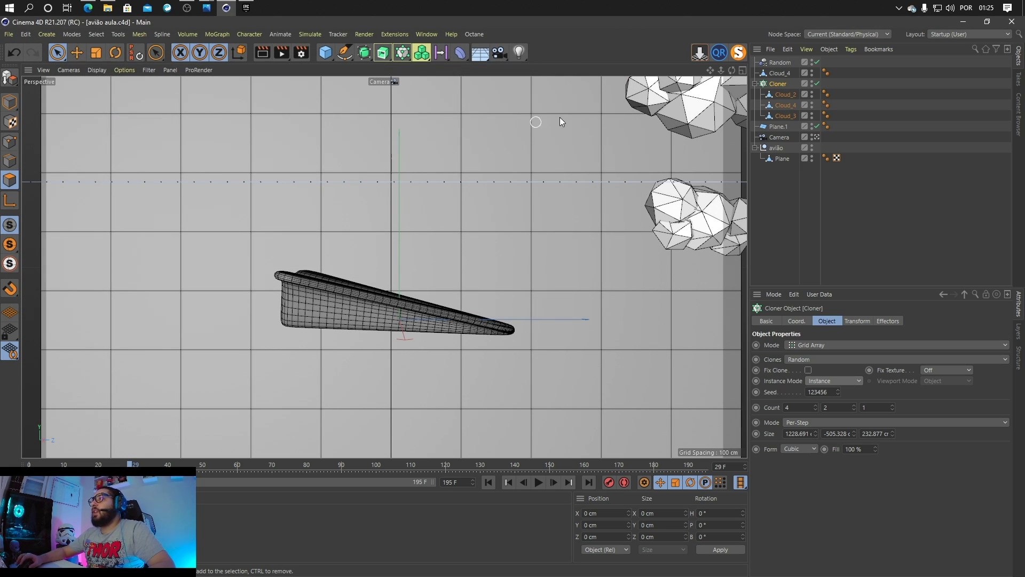
Step: Launch Unreal Engine 4.25.3 from the Epic Games Launcher and create a blank Games project named Aviao_unreal
left_click(244, 9)
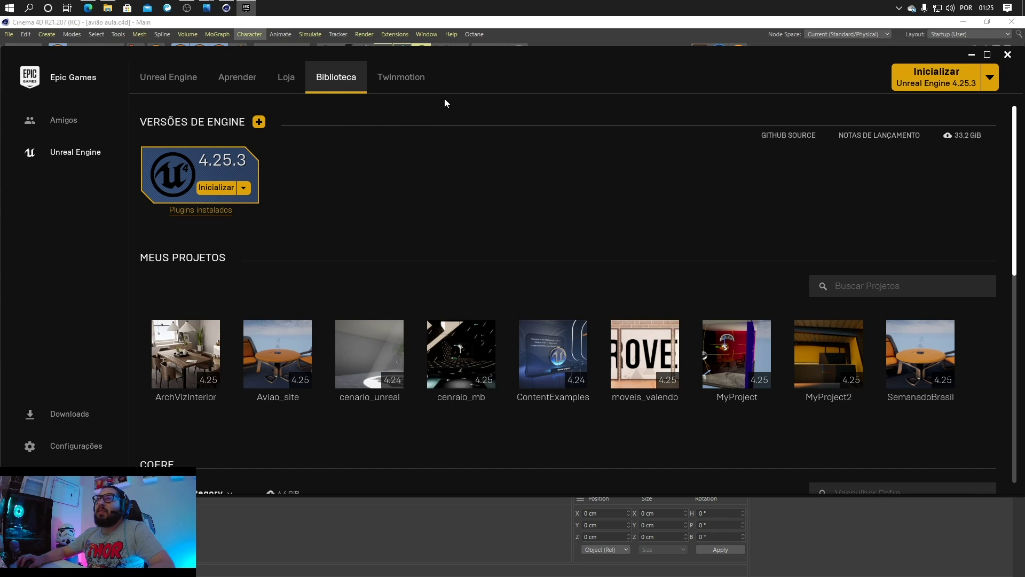
left_click(205, 191)
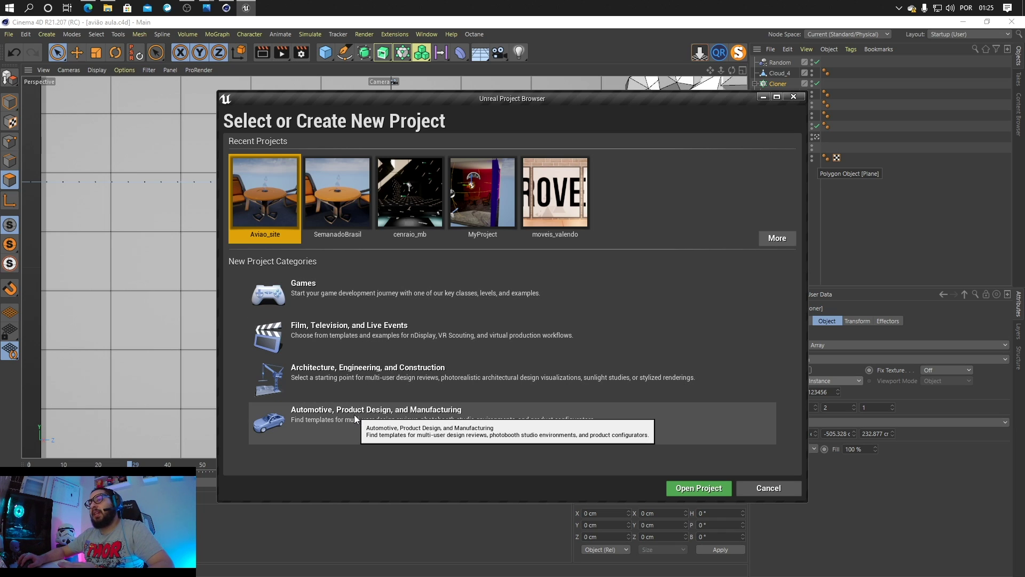
left_click(419, 302)
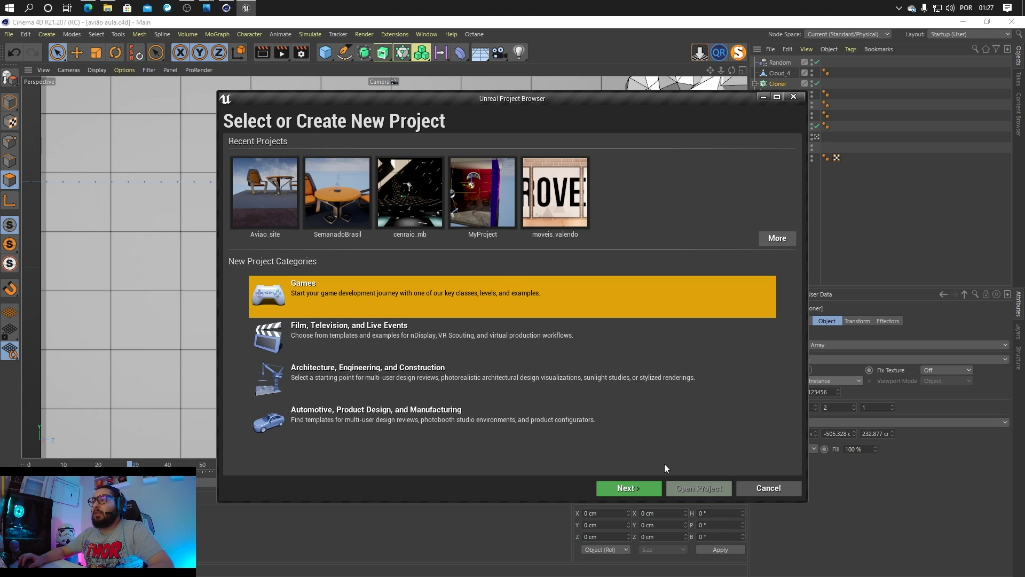
left_click(636, 486)
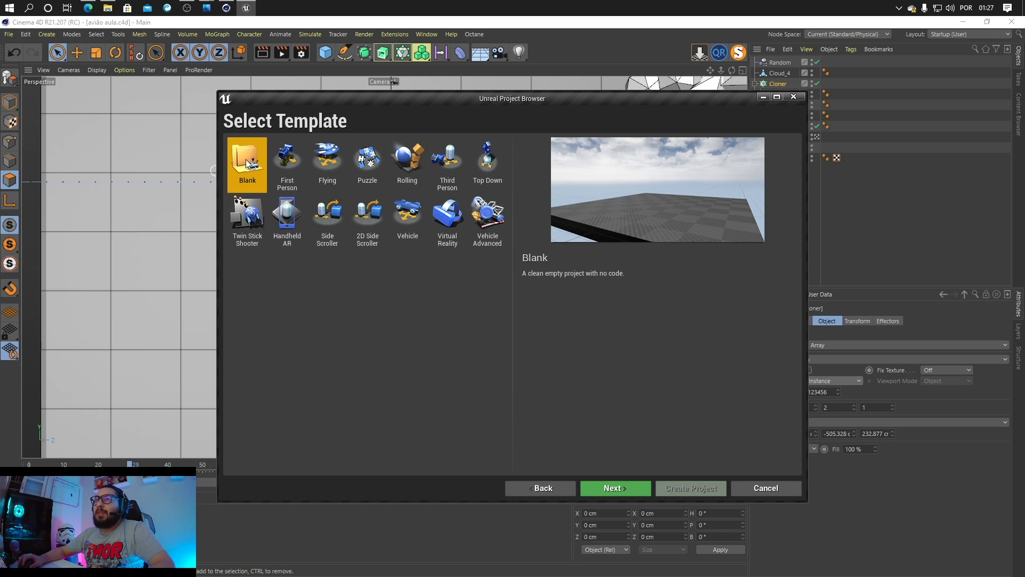
left_click(626, 492)
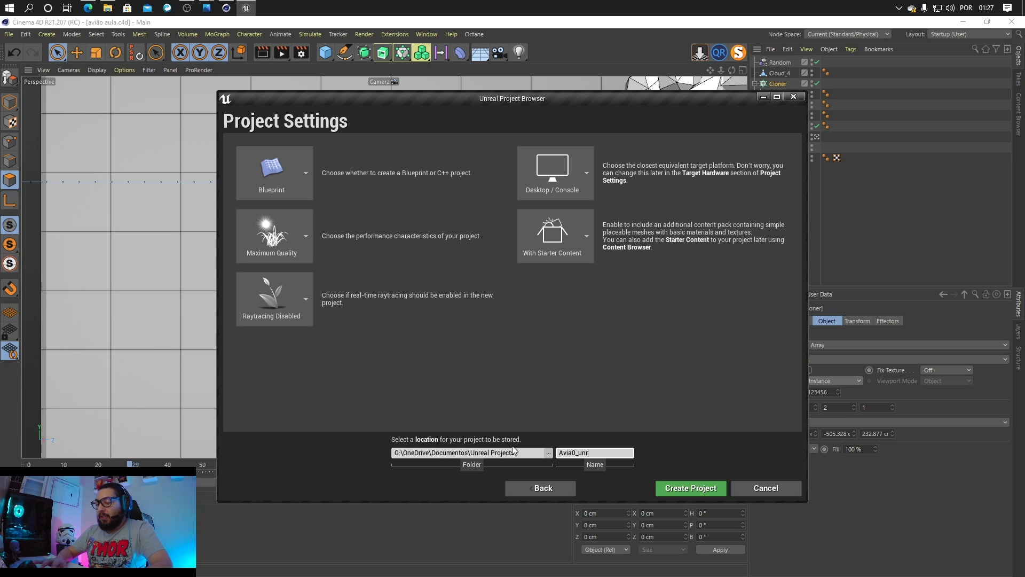
left_click(674, 489)
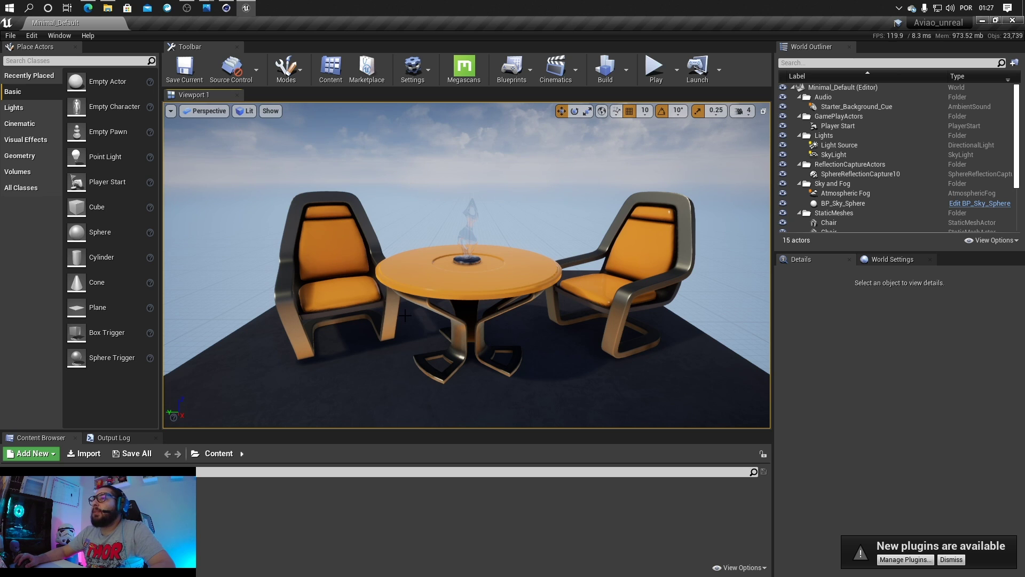
Step: Fly around the default scene to examine the table, the chairs and the floor from several angles and distances
right_click_drag(404, 316, 368, 321)
key("s")
key("d")
key("w")
key("w")
key("s")
key("d")
key("w")
key("s")
key("w")
key("s")
right_click_drag(577, 185, 577, 185)
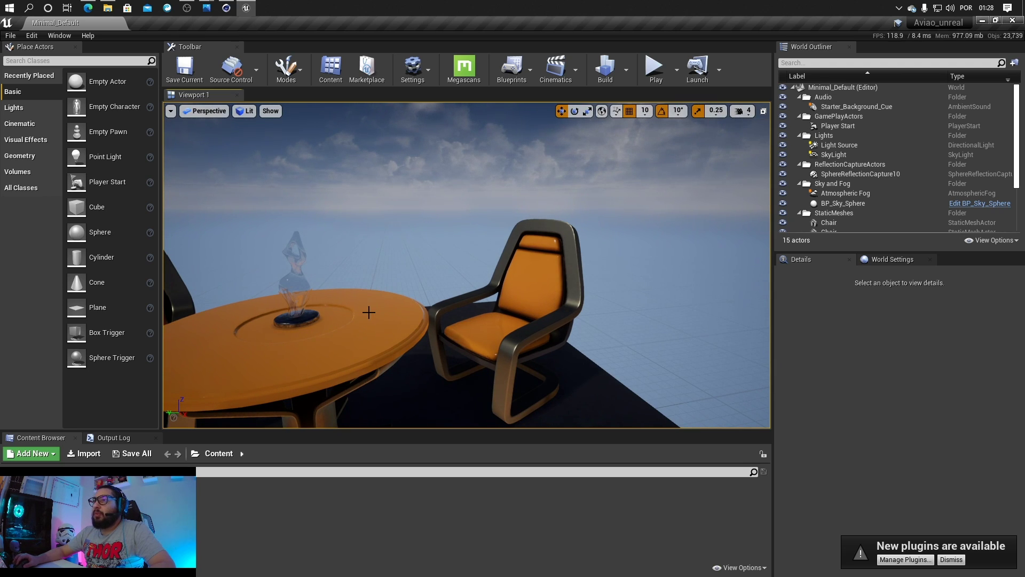
right_click_drag(368, 312, 341, 315)
key("s")
key("w")
key("s")
key("w")
key("s")
key("w")
key("s")
Step: Set the viewport camera speed to 3 and test flying through the scene in all directions
left_click(743, 110)
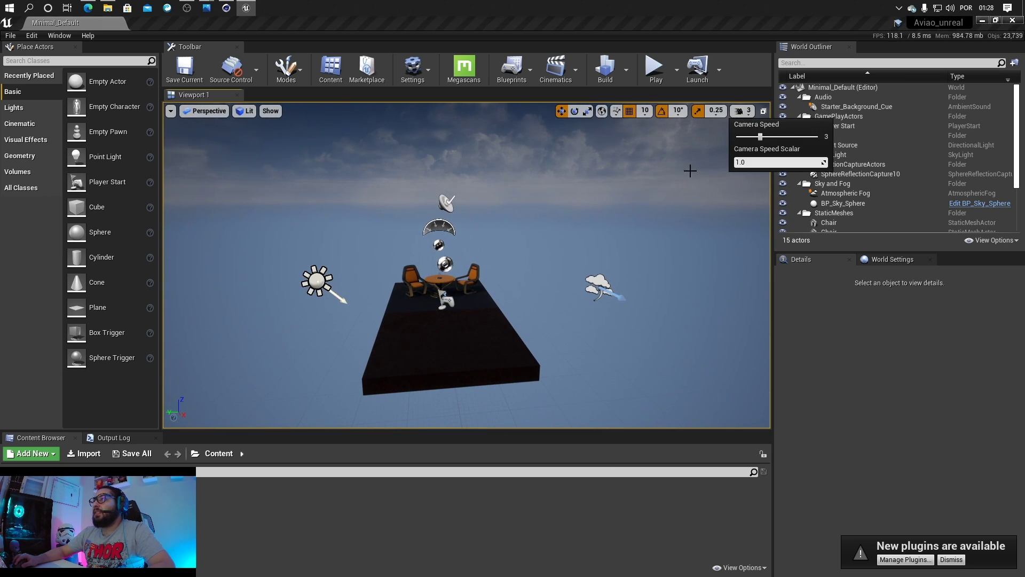
key("w")
right_click_drag(690, 171, 614, 187)
key("w")
key("e")
key("q")
key("e")
key("q")
key("e")
key("q")
key("e")
key("q")
key("w")
key("s")
key("a")
key("d")
key("a")
key("w")
key("s")
key("w")
key("d")
key("a")
key("d")
key("d")
key("s")
key("w")
key("a")
key("d")
key("s")
Step: Move the Light Source to about X -130, Y 270, Z 252 and set its mobility to Movable
left_click(837, 145)
key("s")
right_click_drag(441, 249, 441, 248)
left_click_drag(319, 227, 656, 208)
right_click_drag(656, 208, 726, 203)
key("w")
right_click_drag(498, 187, 498, 174)
left_click_drag(459, 227, 373, 211)
key("s")
right_click_drag(427, 297, 483, 319)
key("a")
left_click(984, 408)
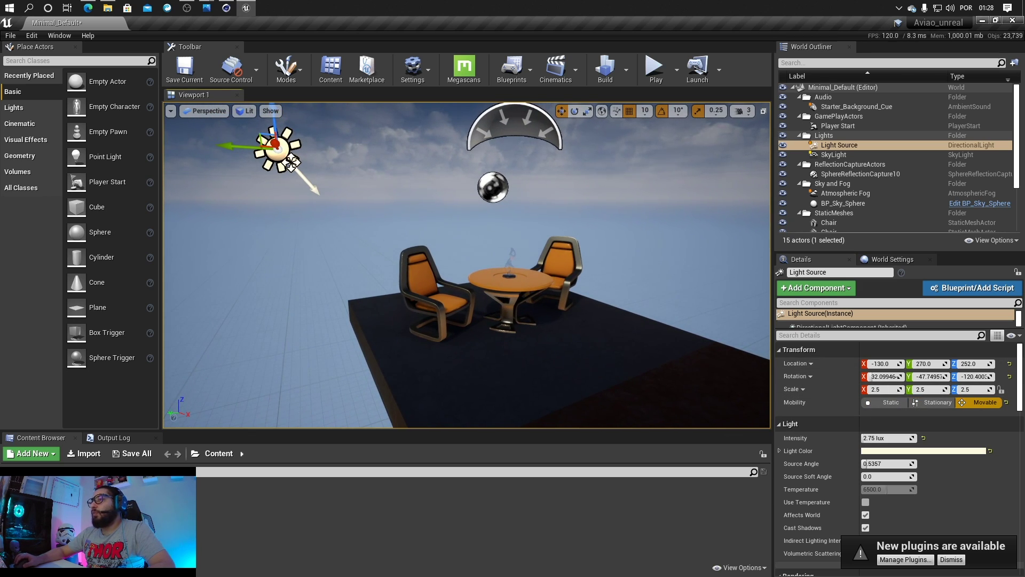
Step: Rotate the Light Source to about X 20.6, Y -29.8, Z 6.9 degrees so the shadows fall across the floor
key("e")
right_click_drag(396, 239, 392, 256)
key("e")
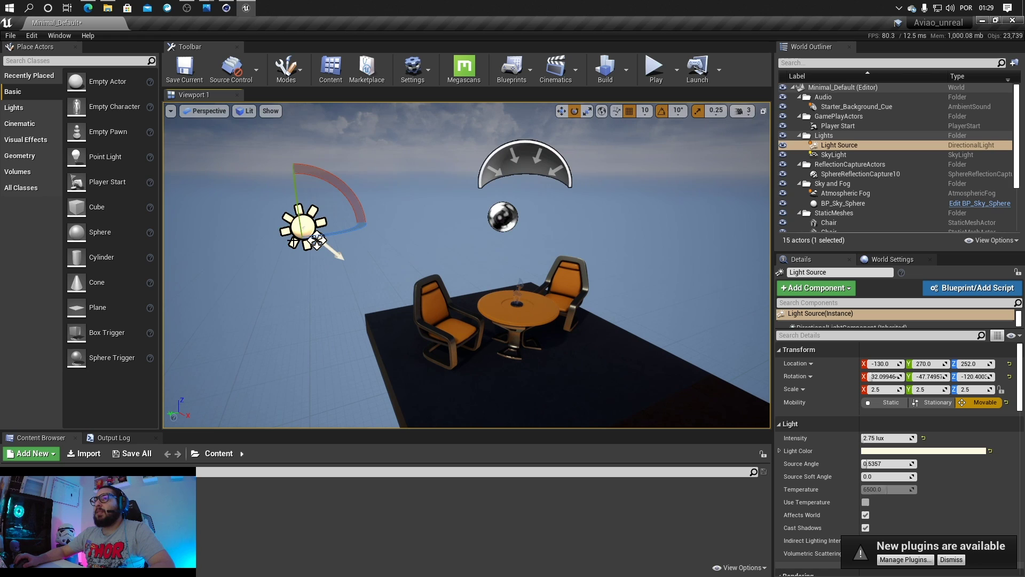
mouse_move(343, 186)
left_mouse_down()
mouse_move(304, 153)
mouse_move(334, 157)
mouse_move(270, 153)
mouse_move(225, 165)
mouse_move(201, 206)
mouse_move(213, 176)
mouse_move(255, 148)
mouse_move(349, 181)
left_mouse_up()
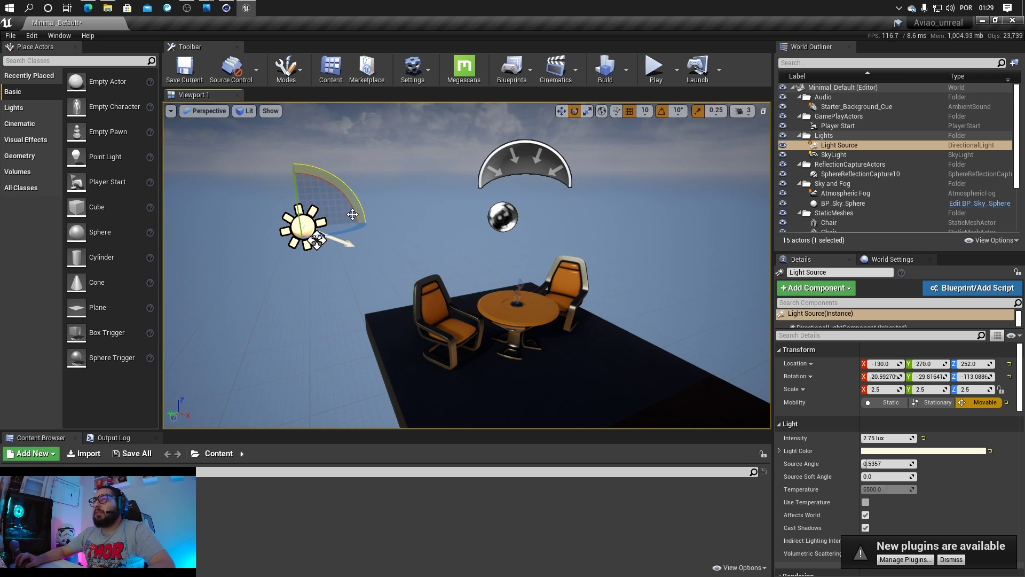
right_click_drag(362, 230, 322, 229)
left_click_drag(444, 219, 336, 219)
right_click_drag(591, 281, 566, 333)
key("w")
key("s")
key("e")
right_click_drag(381, 346, 377, 346)
key("a")
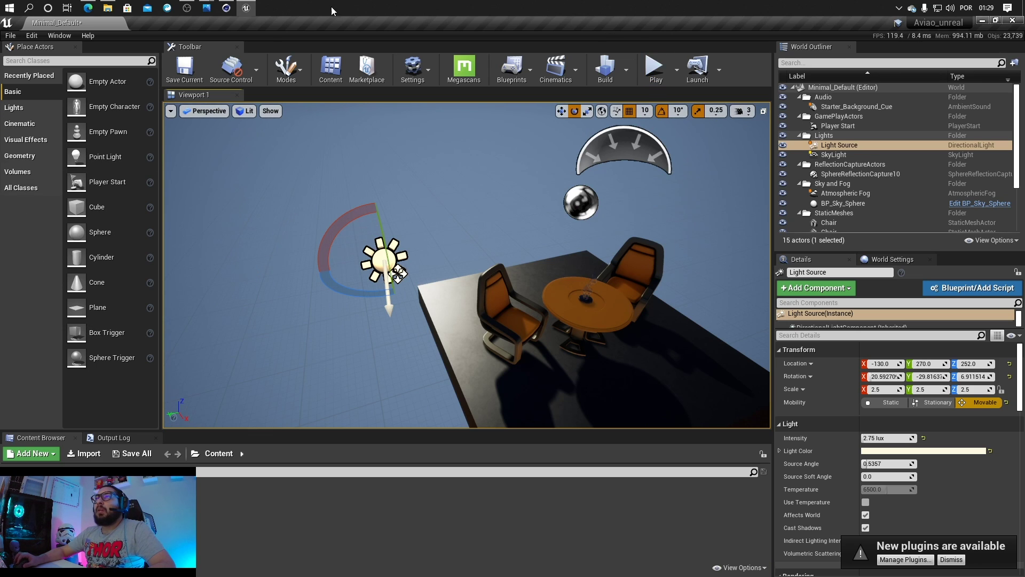
Step: Search the built-in plugins for "datas", enable the Datasmith C4D Importer despite its beta status, and close the plugin list
left_click(420, 77)
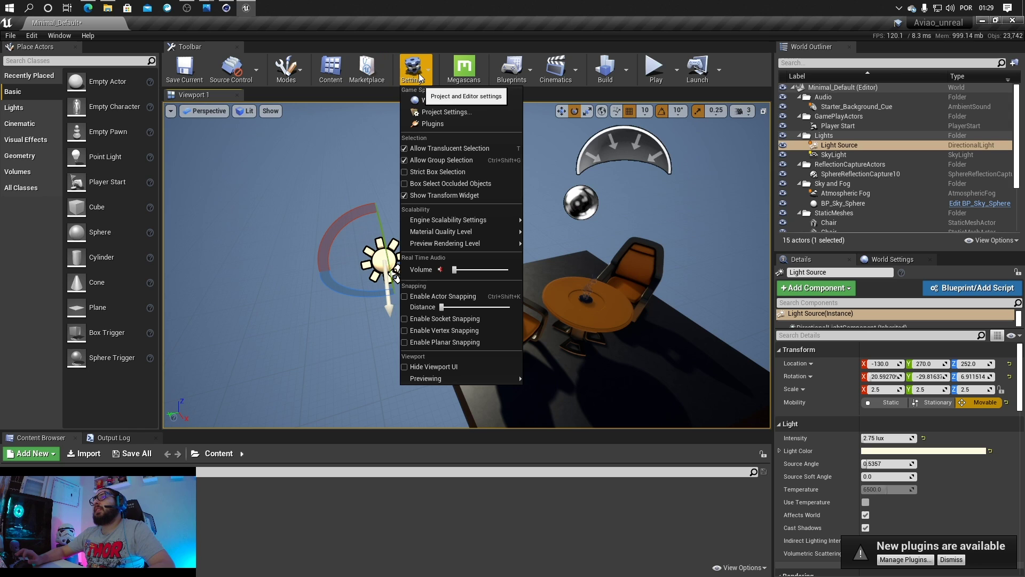
left_click(422, 129)
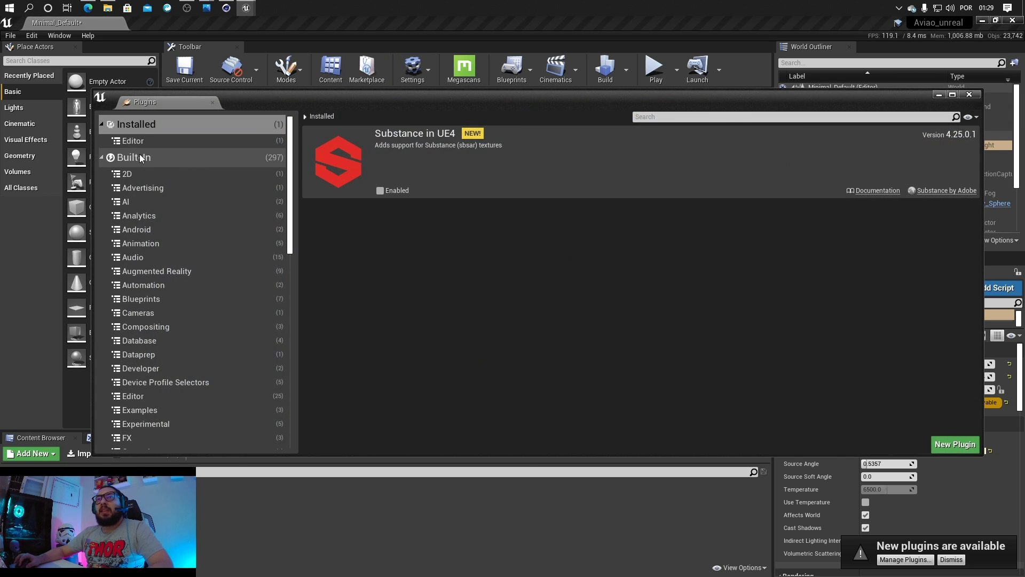
left_click(141, 158)
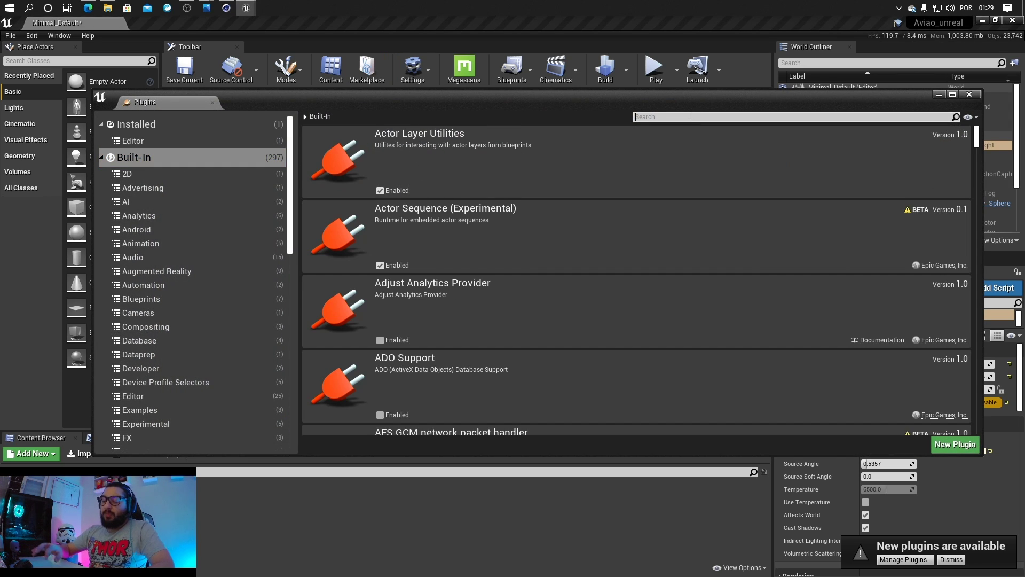
type("datas")
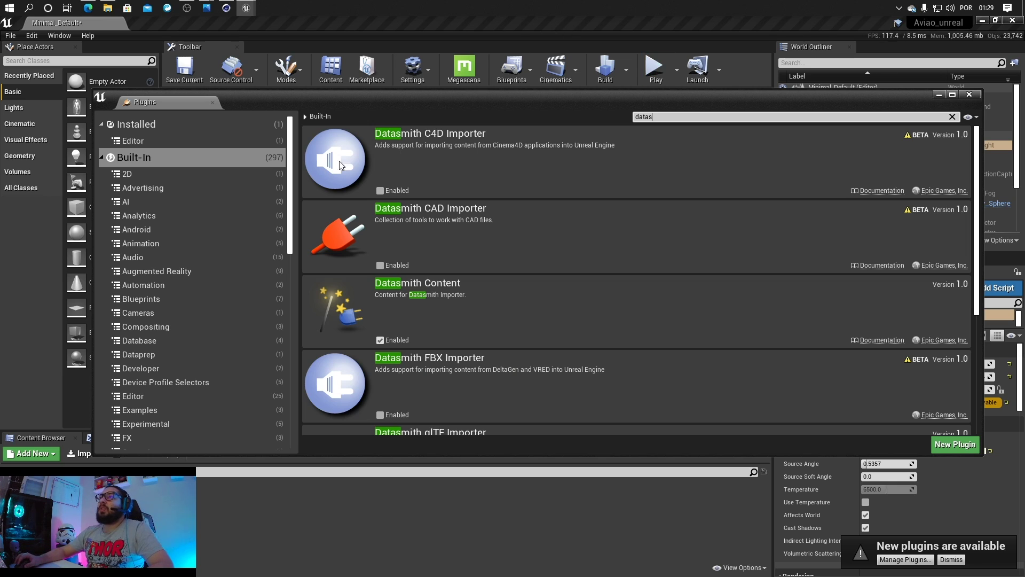
scroll(488, 266, "down", 3)
scroll(490, 266, "up", 3)
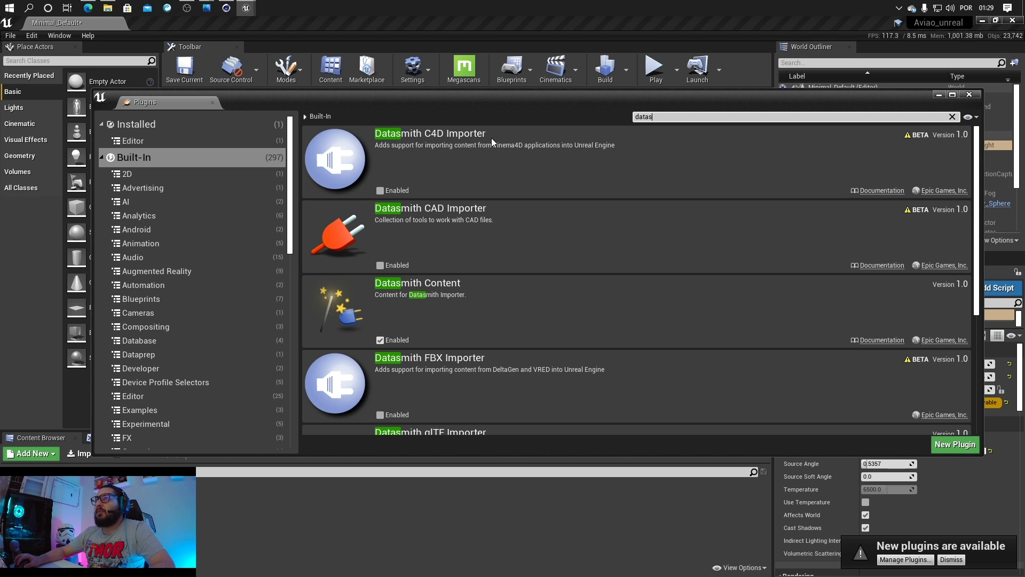
left_click(389, 189)
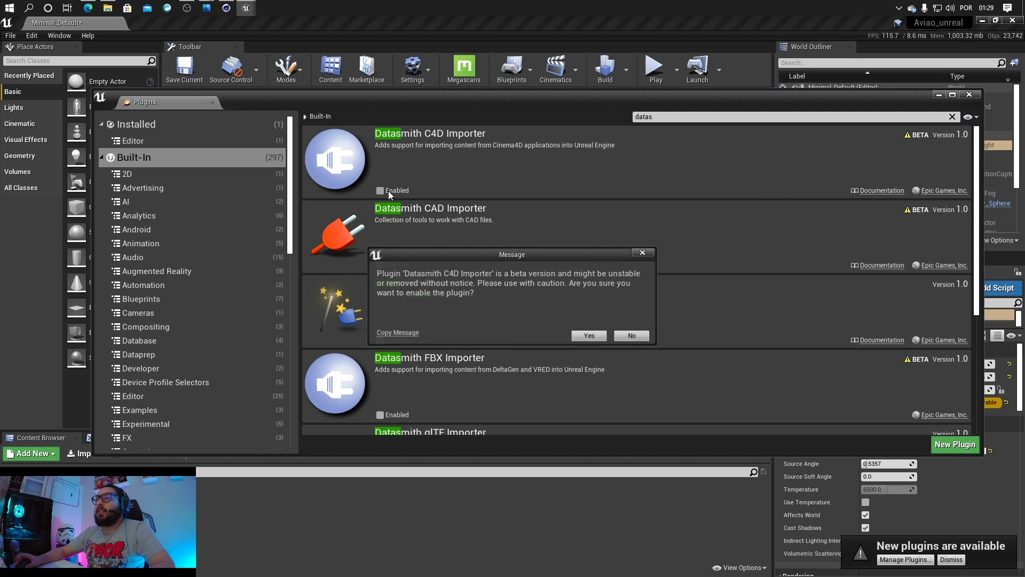
left_click(588, 336)
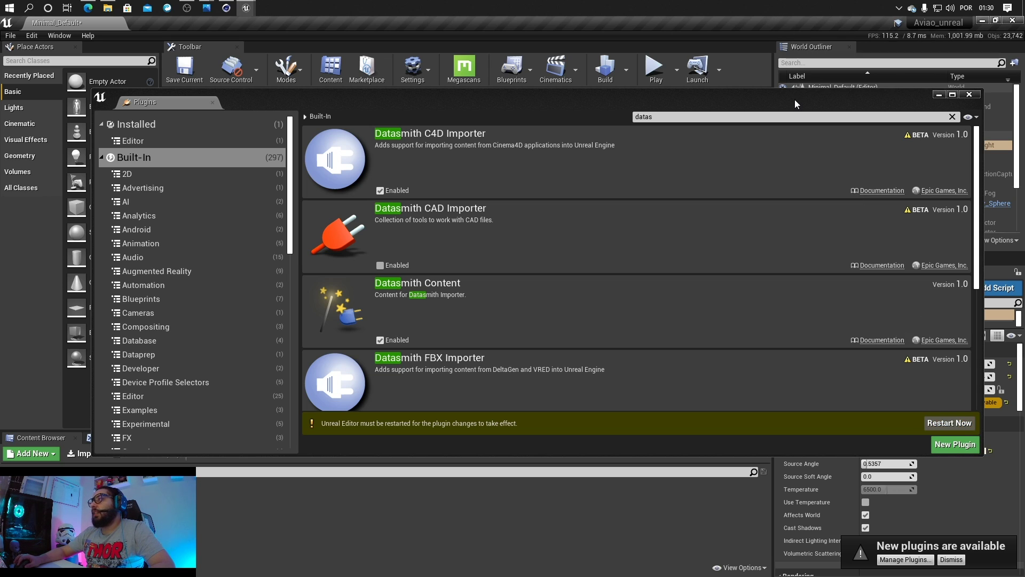
left_click_drag(795, 99, 742, 83)
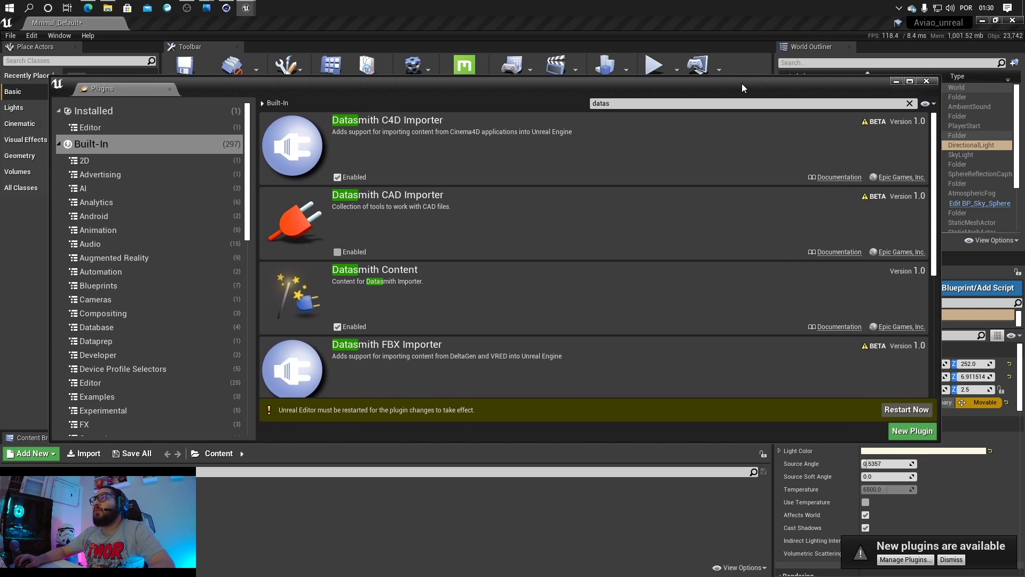
left_click(926, 81)
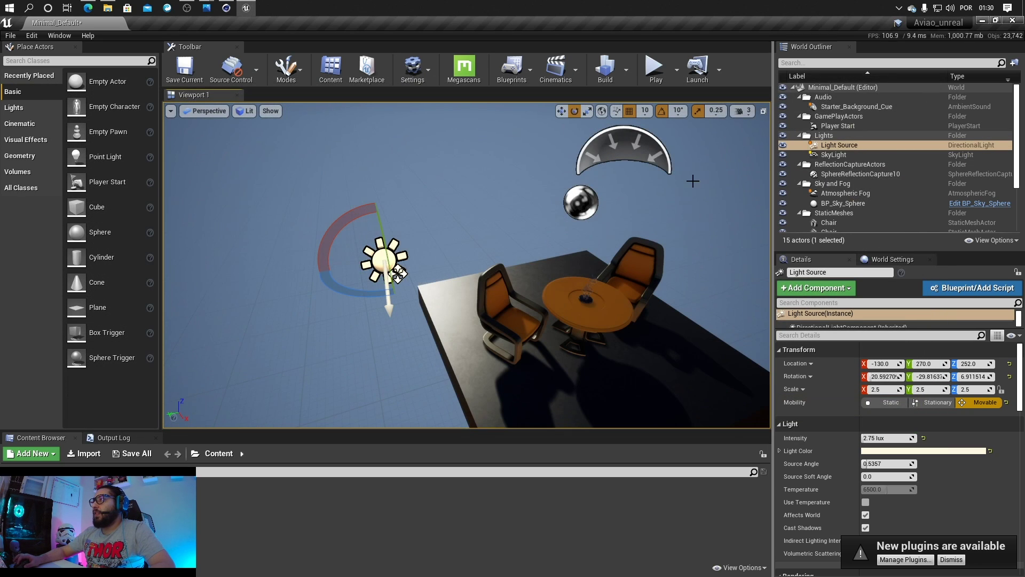
Step: Filter the project settings for "light", disable Allow Static Lighting and enable Screen Space Global Illumination (Beta) under Rendering
left_click(412, 70)
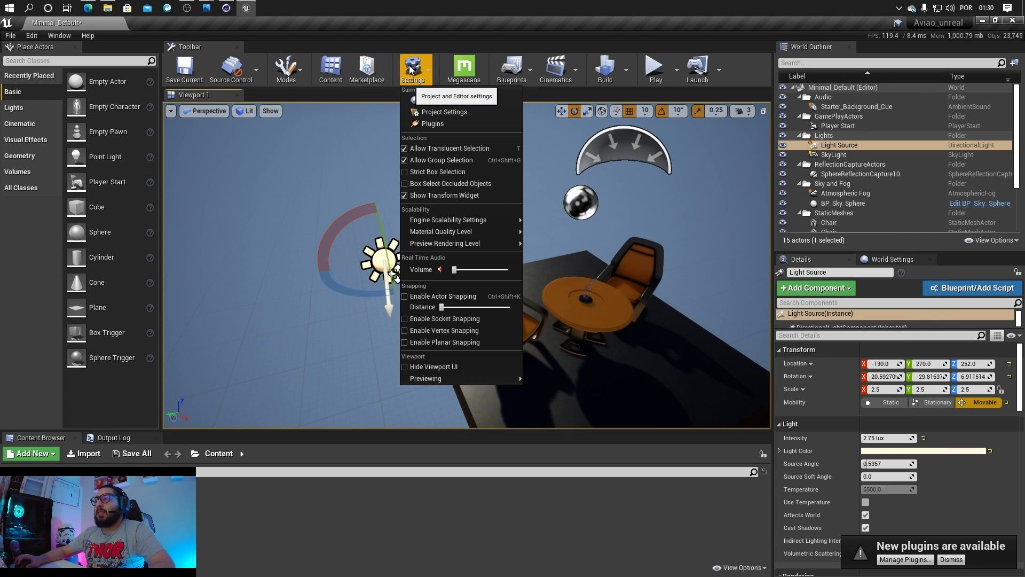
left_click(430, 112)
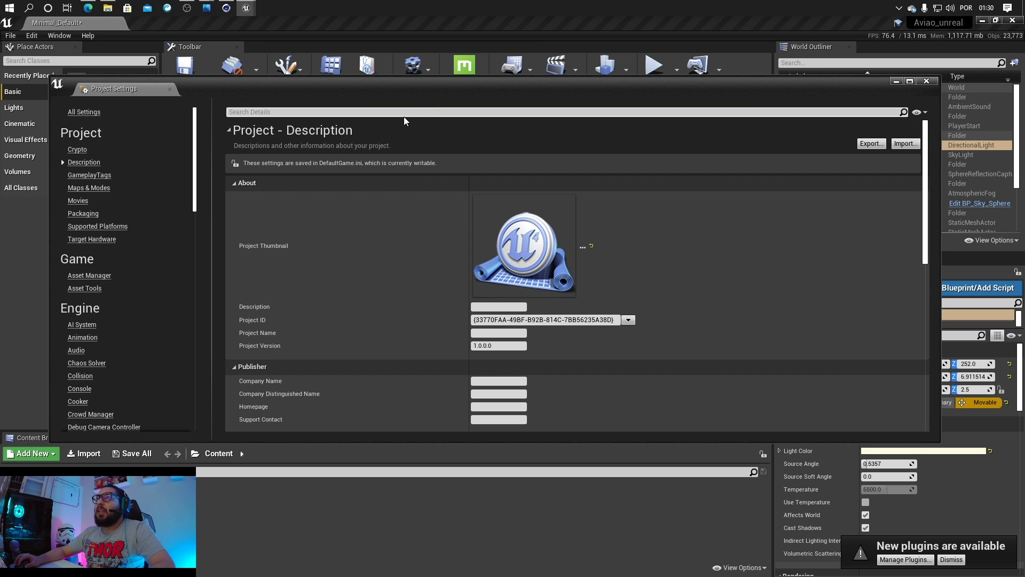
left_click(405, 112)
type("light")
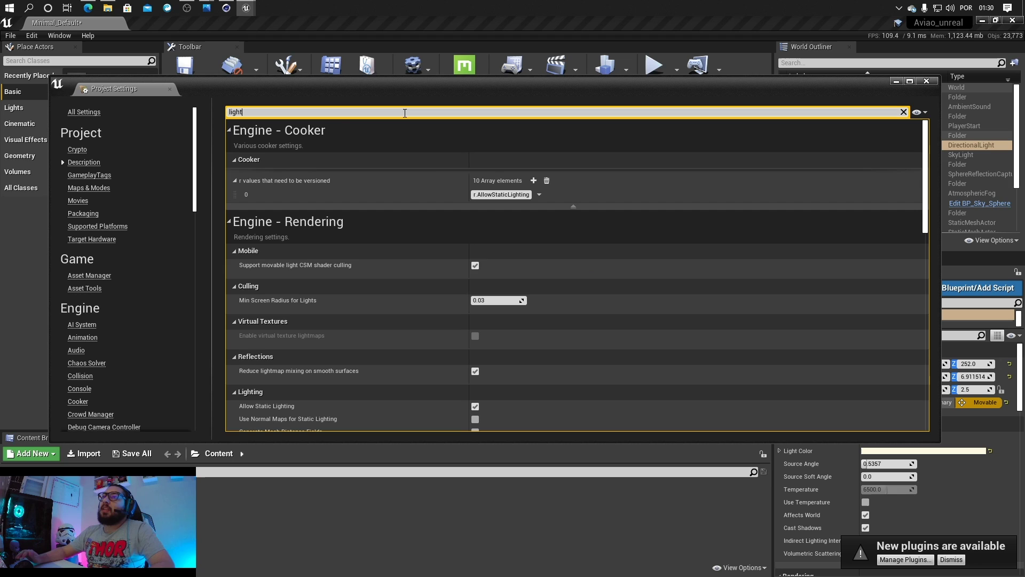
scroll(487, 261, "down", 4)
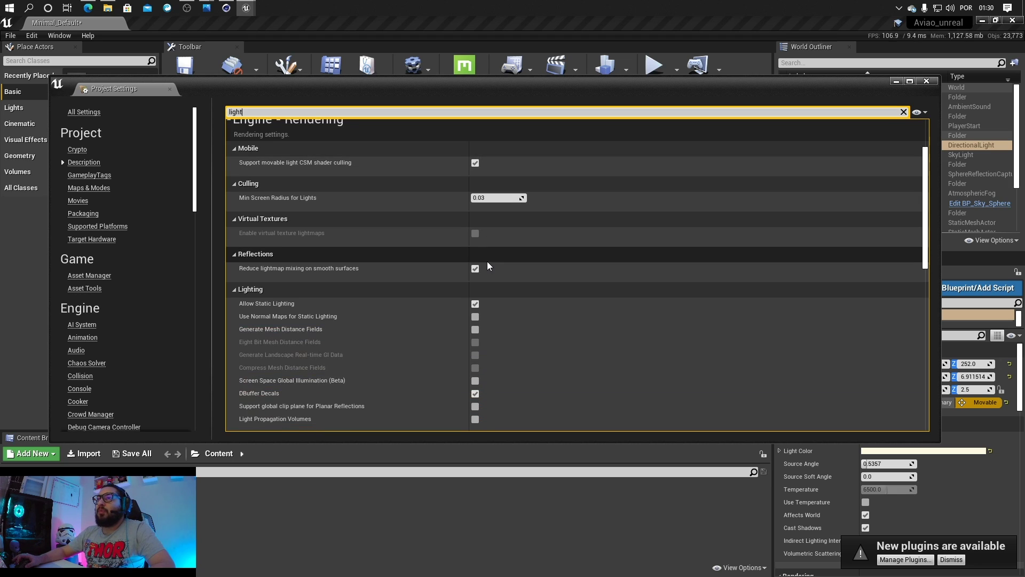
scroll(389, 245, "up", 4)
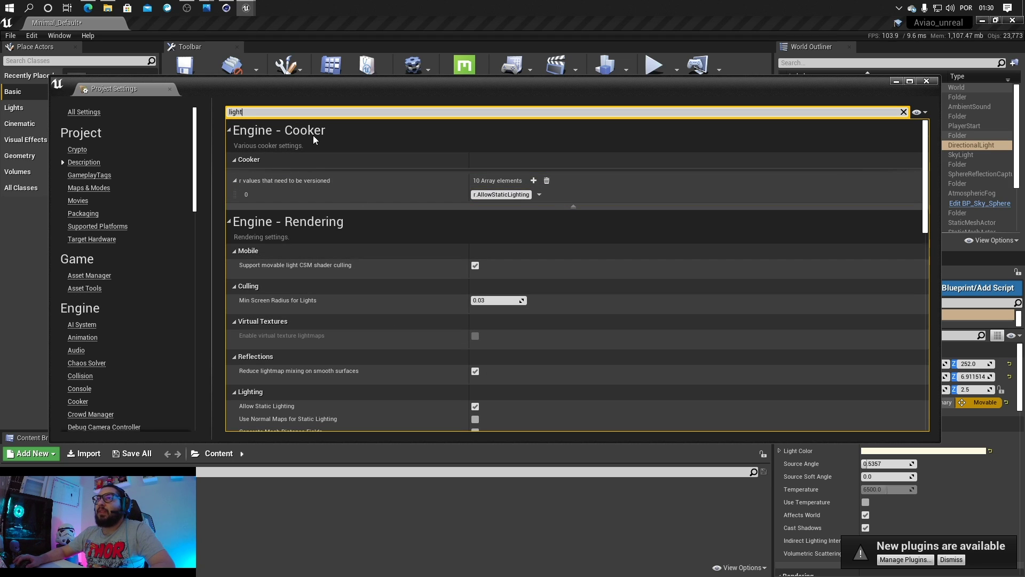
scroll(313, 140, "down", 1)
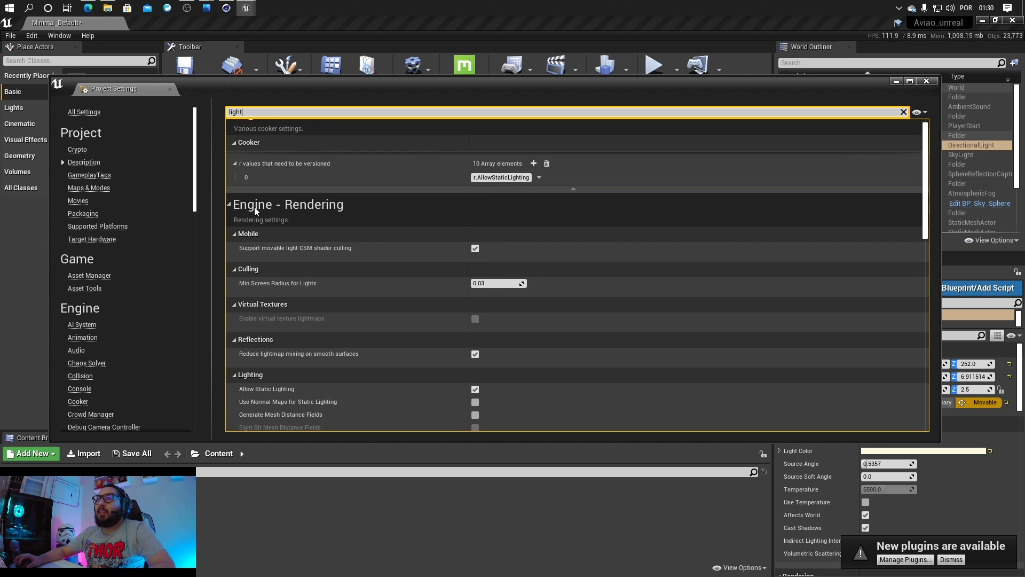
scroll(354, 211, "down", 5)
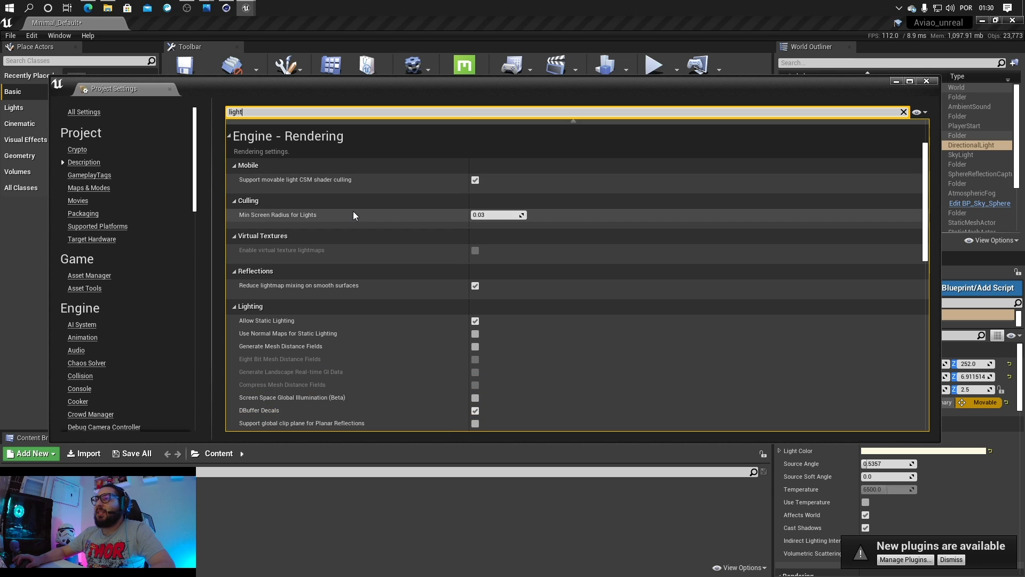
scroll(288, 264, "down", 2)
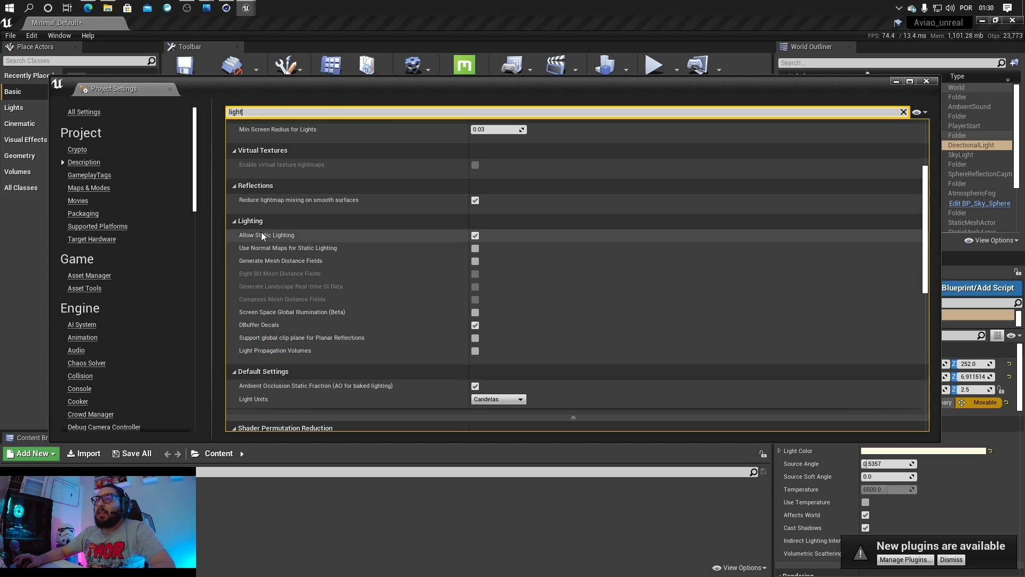
left_click(475, 236)
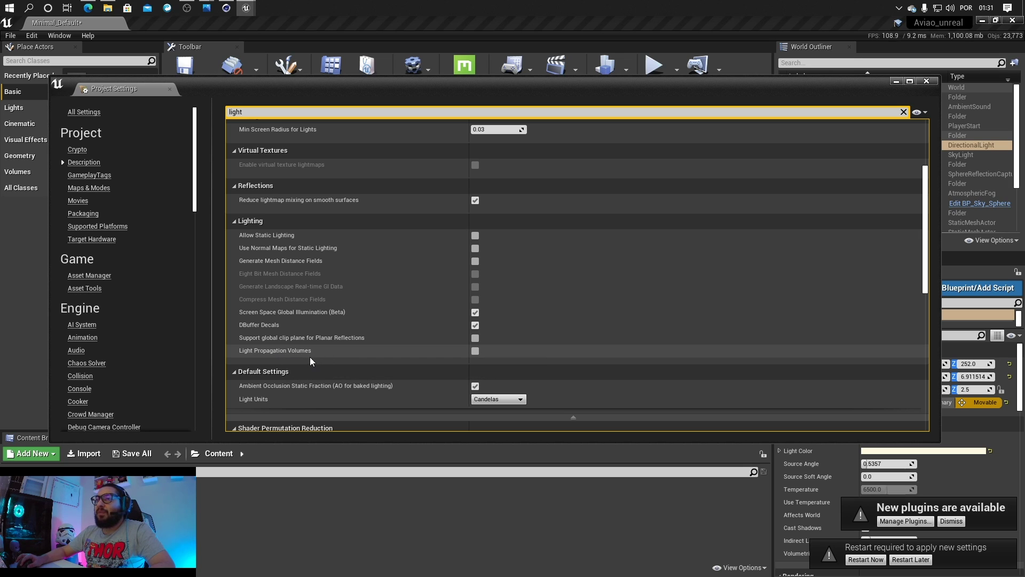
Step: Enable Light Propagation Volumes in the Lighting settings and look through the remaining filtered options
left_click(477, 351)
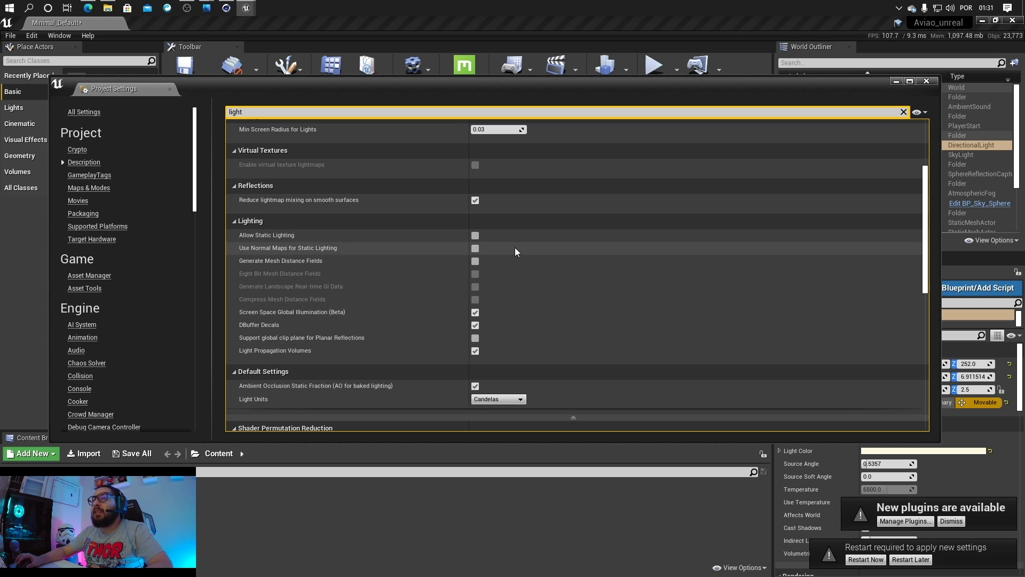
scroll(516, 248, "down", 4)
scroll(517, 248, "down", 12)
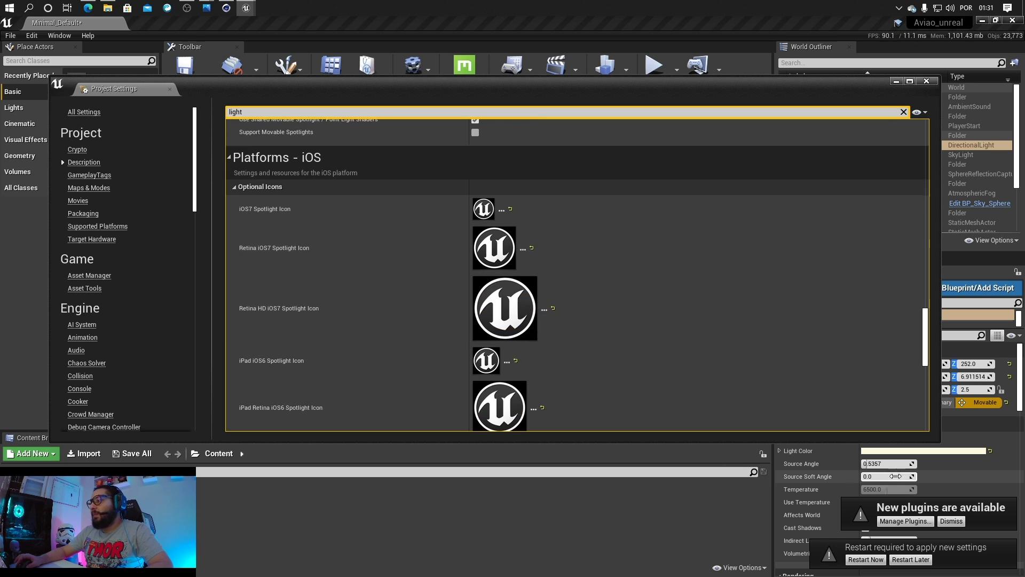
Step: Close the project settings and restart the editor to apply the changes, without saving the level
left_click(926, 80)
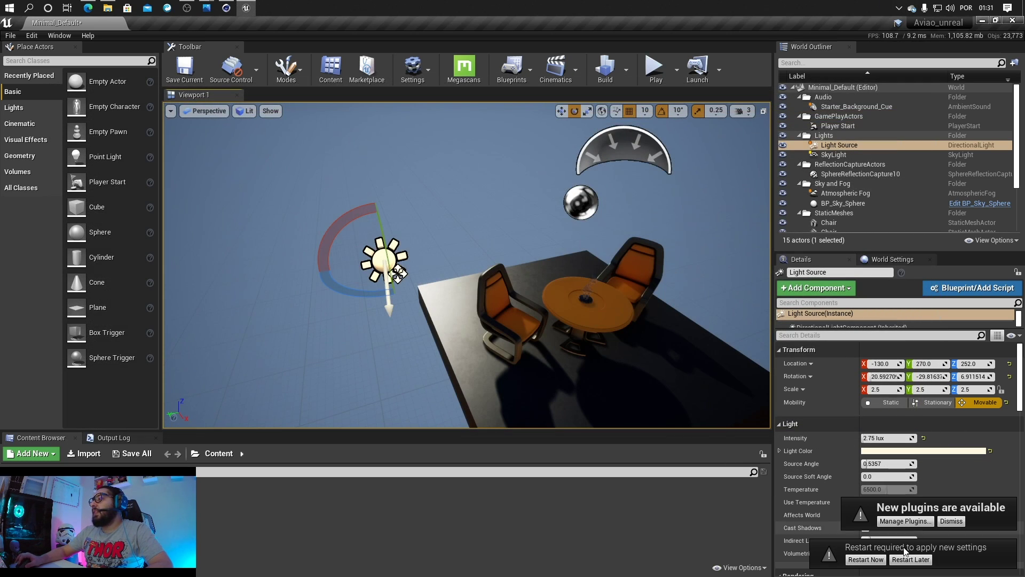
left_click(864, 561)
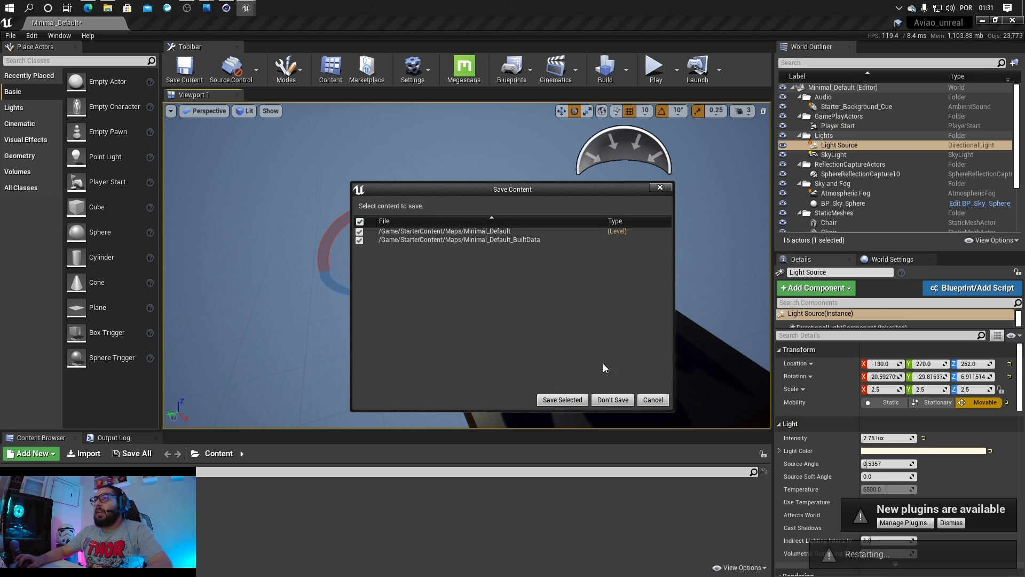
left_click(613, 400)
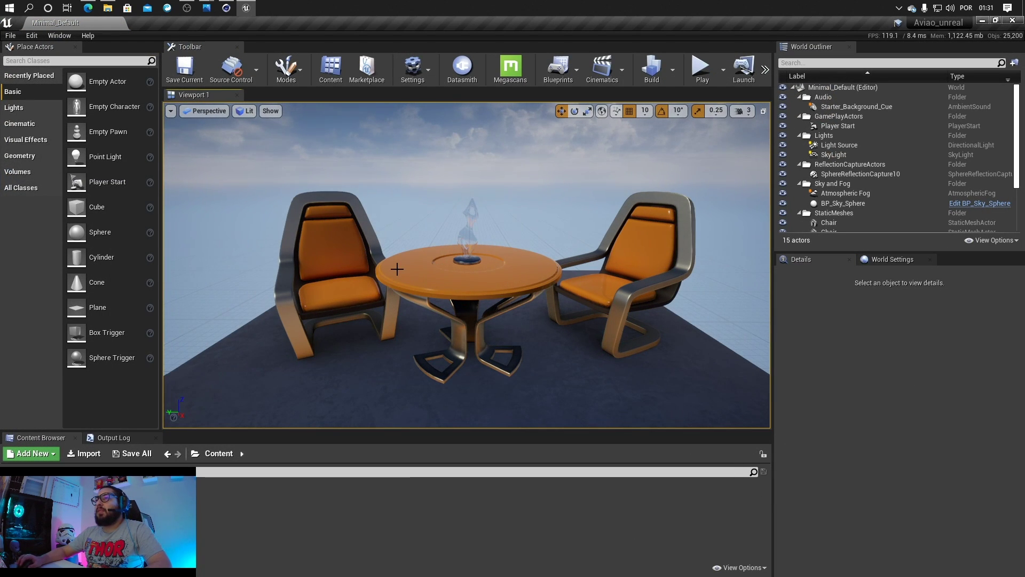
Step: Set the mobility of the directional Light Source to Movable
left_click_drag(397, 269, 342, 294)
right_click_drag(397, 269, 689, 291)
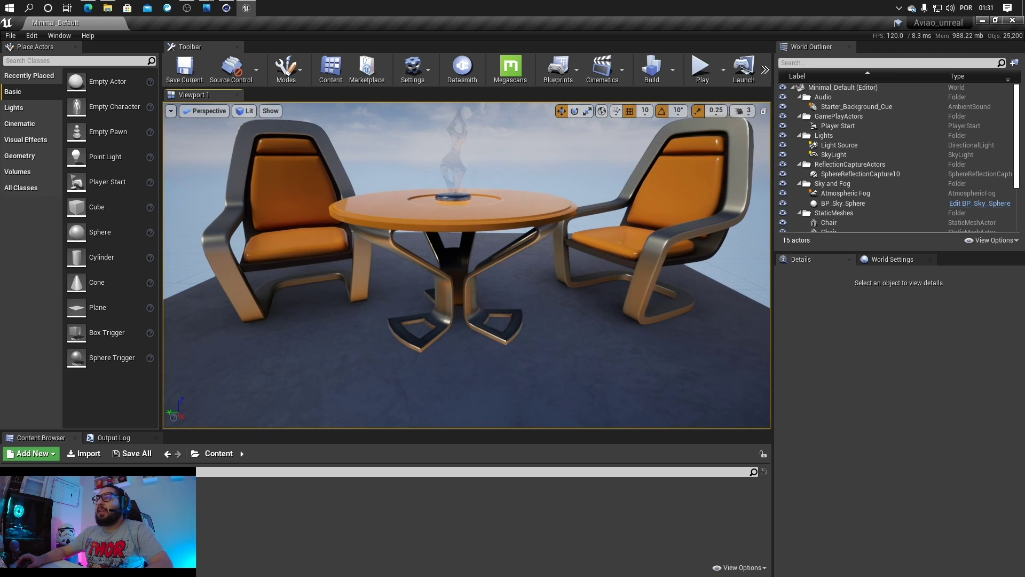
right_click_drag(261, 285, 289, 267)
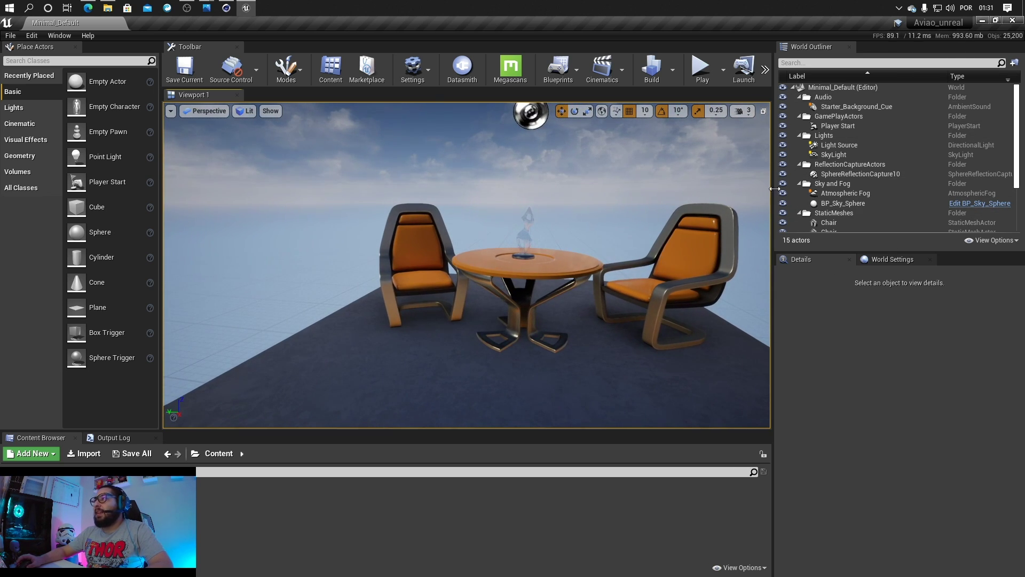
left_click(847, 148)
left_click(840, 155, "ctrl")
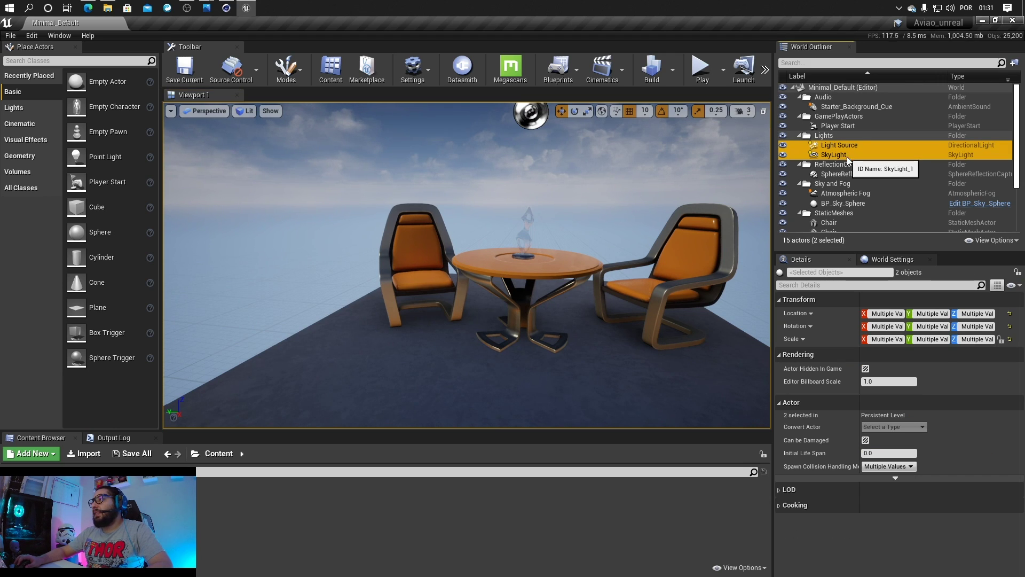
left_click(856, 145)
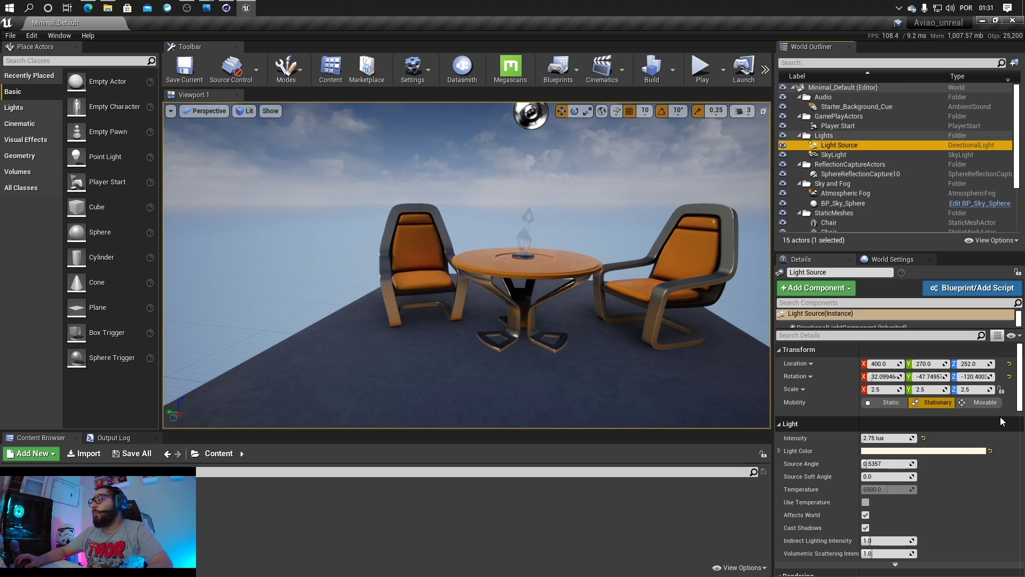
left_click(988, 403)
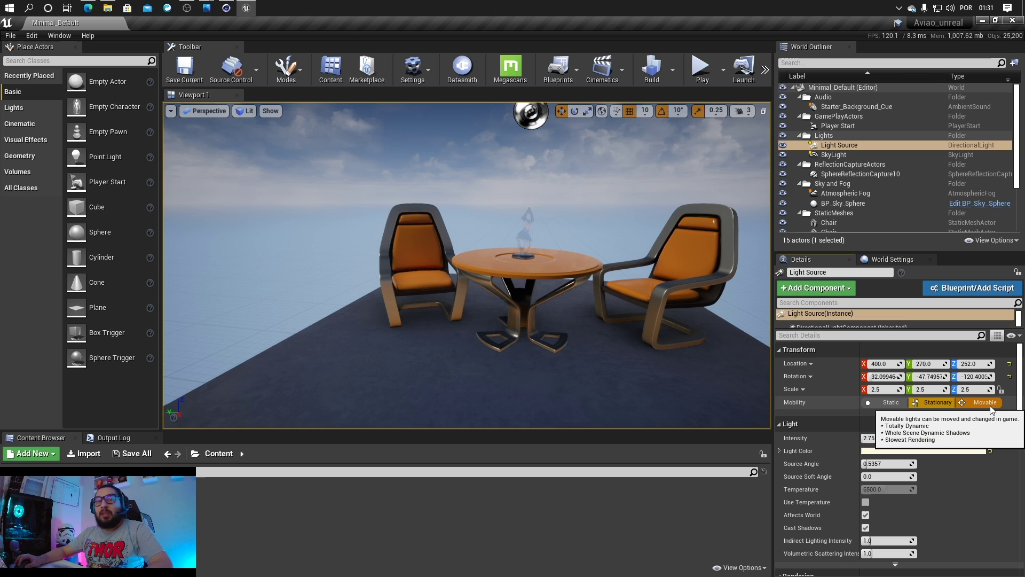
left_click(991, 407)
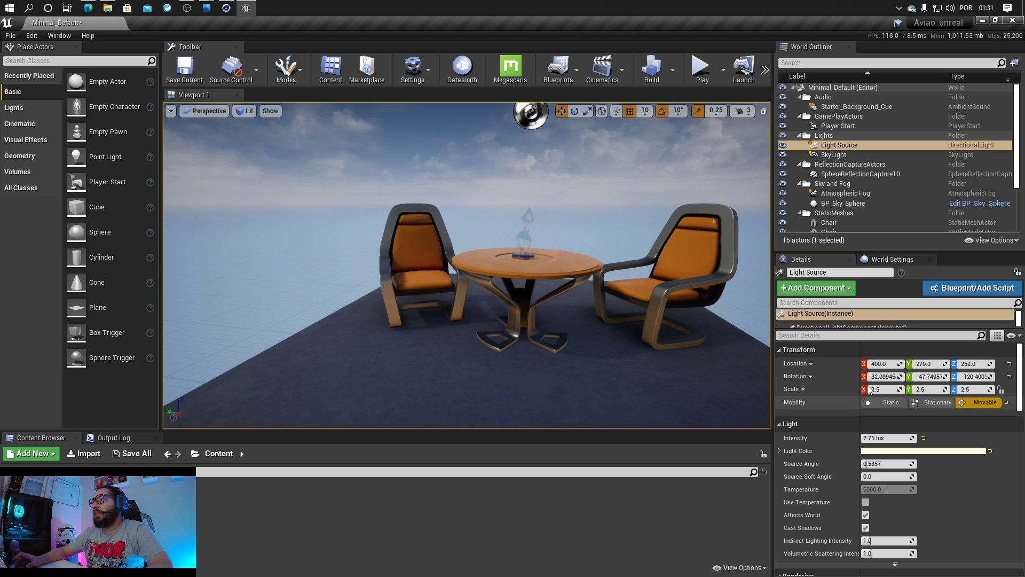
Step: Move the Light Source along the X axis to location -70, off to the side of the table and chairs
right_click_drag(539, 267, 320, 323)
left_click_drag(417, 275, 708, 275)
mouse_move(708, 275)
right_mouse_down()
mouse_move(764, 294)
mouse_move(668, 310)
mouse_move(705, 279)
right_mouse_up()
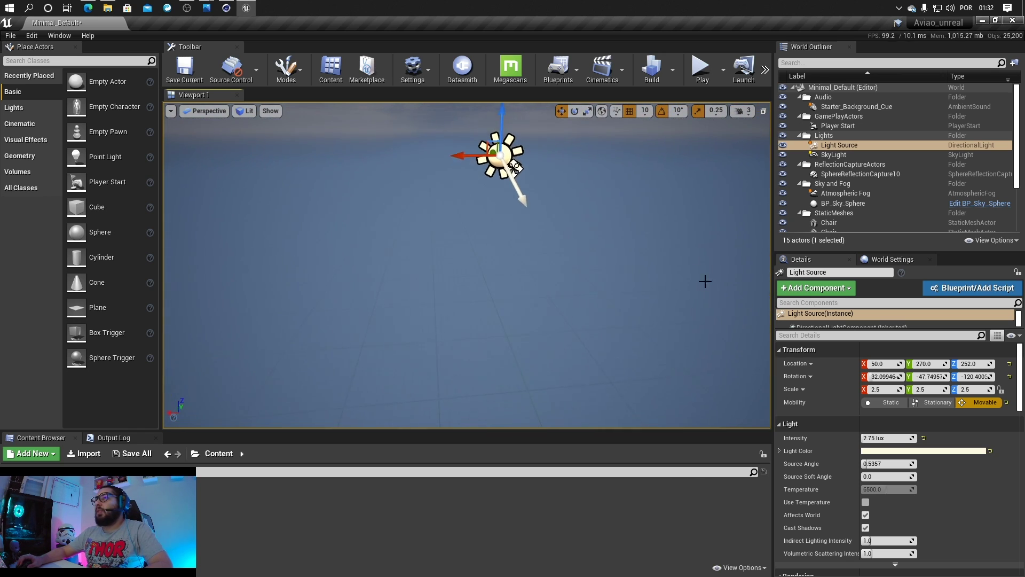
left_click_drag(457, 148, 634, 147)
right_click_drag(635, 147, 716, 171)
right_click_drag(638, 233, 625, 198)
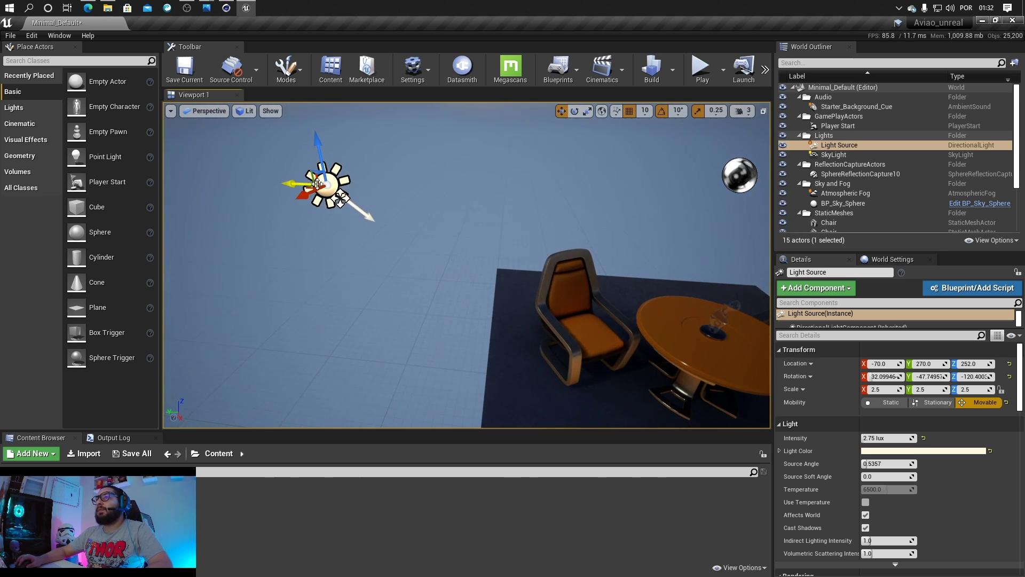
Step: Cycle the Light Source's transform gizmo through the rotate, scale and move modes
key("e")
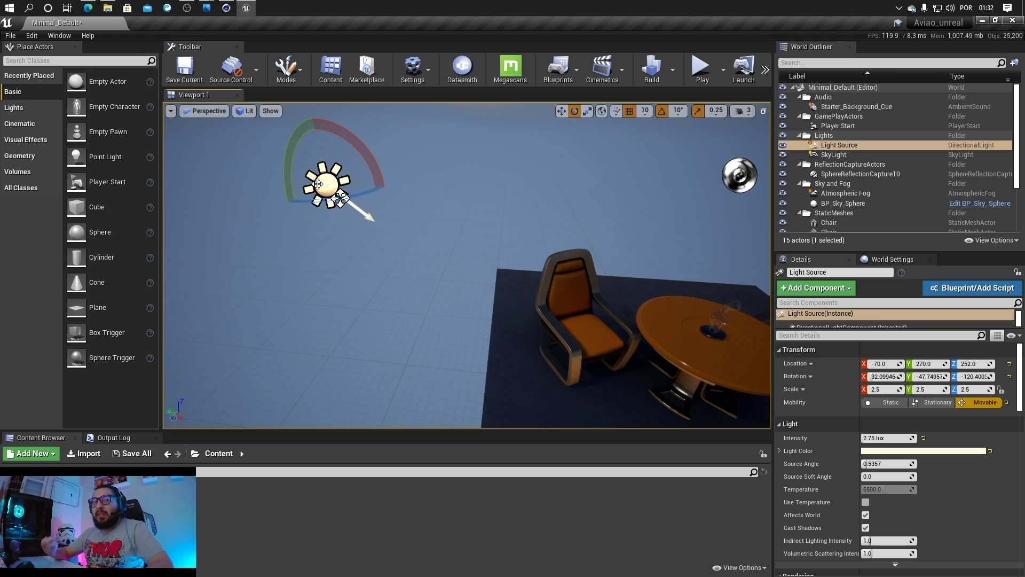
key("r")
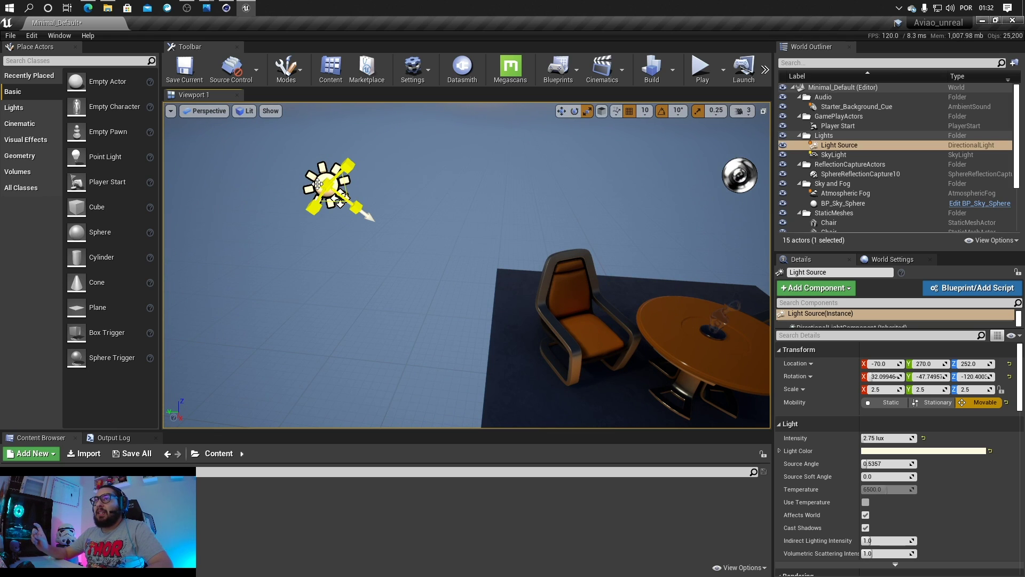
key("w")
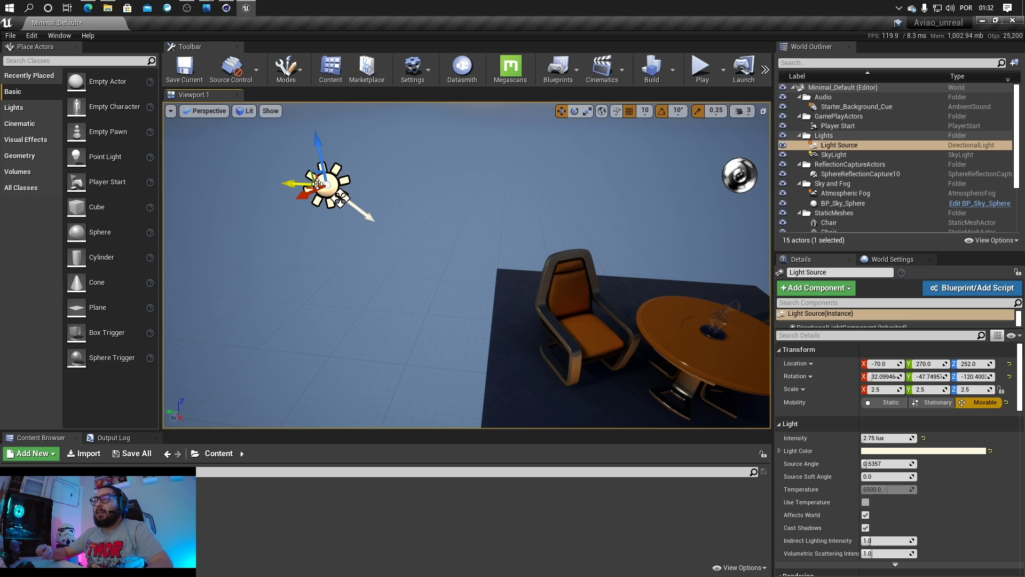
key("e")
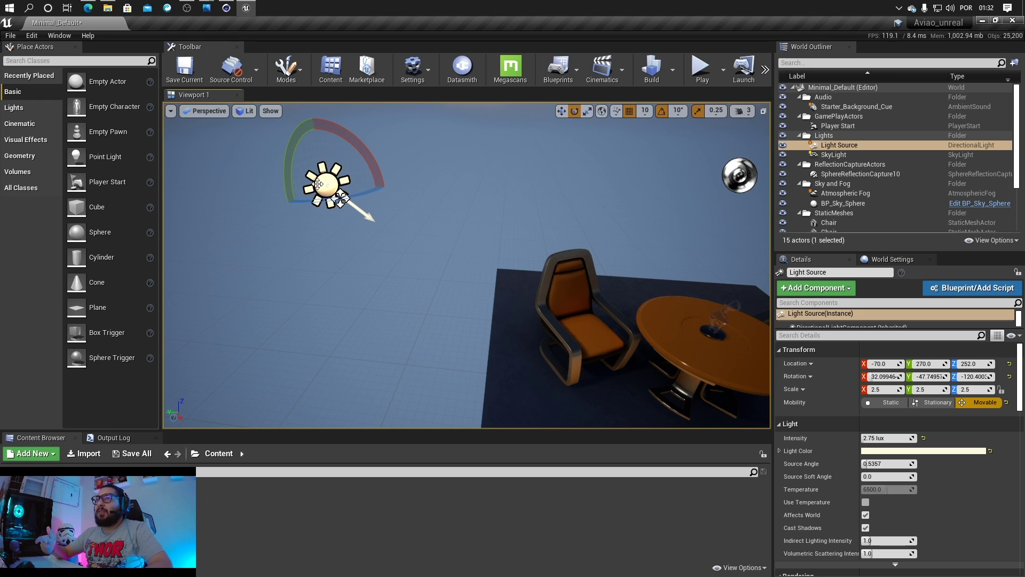
key("r")
key("w")
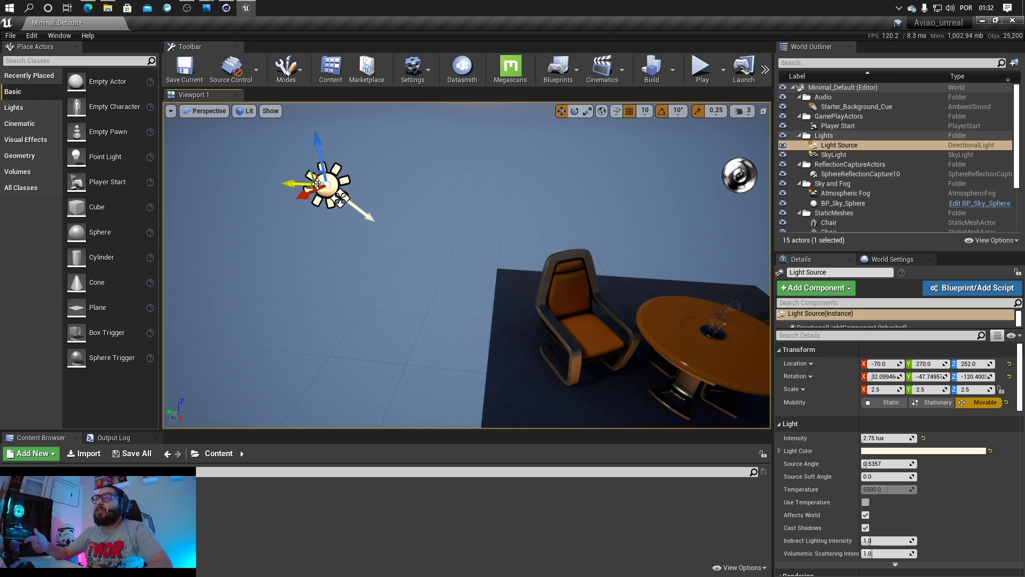
Step: Rotate the Light Source to about 25.6, -38.9 and -65.9 degrees to change the direction of the sunlight
key("e")
mouse_move(345, 135)
left_mouse_down()
mouse_move(361, 149)
mouse_move(342, 134)
left_mouse_up()
mouse_move(352, 207)
right_mouse_down()
mouse_move(315, 207)
mouse_move(347, 207)
right_mouse_up()
mouse_move(352, 200)
left_mouse_down()
mouse_move(259, 210)
mouse_move(245, 200)
mouse_move(360, 196)
left_mouse_up()
key("s")
mouse_move(729, 391)
right_mouse_down()
mouse_move(721, 363)
mouse_move(739, 393)
mouse_move(720, 398)
mouse_move(729, 391)
right_mouse_up()
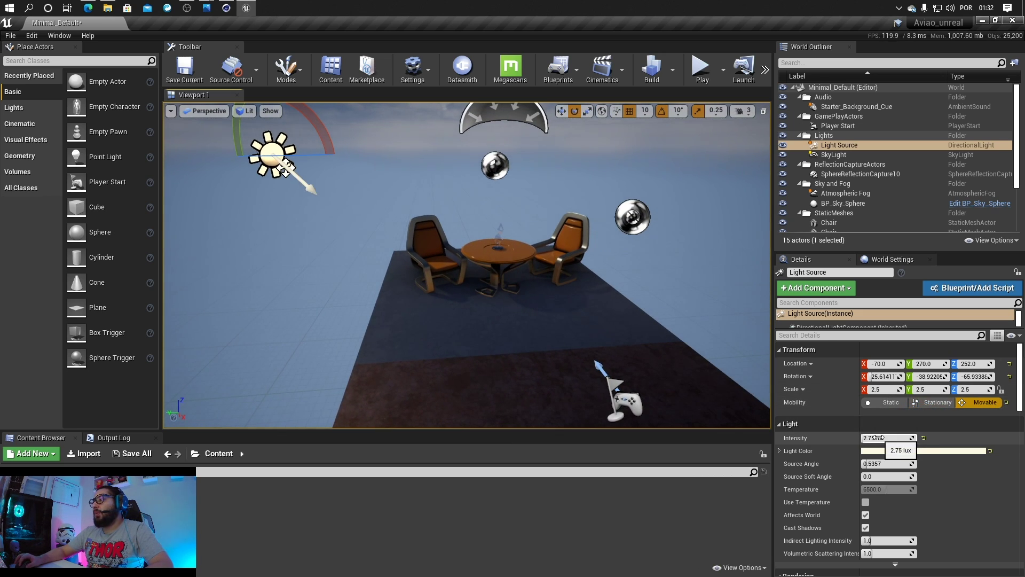
Step: Raise the Light Source's intensity to about 36.4 lux and check the lighting on the table and chairs
mouse_move(880, 438)
left_mouse_down()
mouse_move(905, 438)
mouse_move(870, 437)
left_mouse_up()
key("w")
right_click_drag(300, 245, 395, 262)
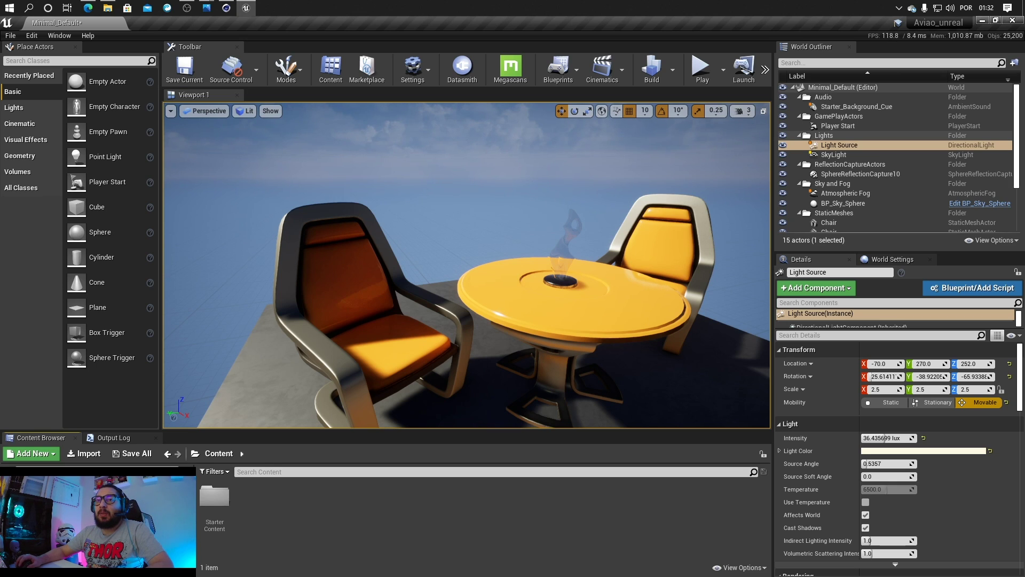
Step: Create a new folder named C4d_import inside the project's Content folder
right_click(22, 484)
left_click(79, 239)
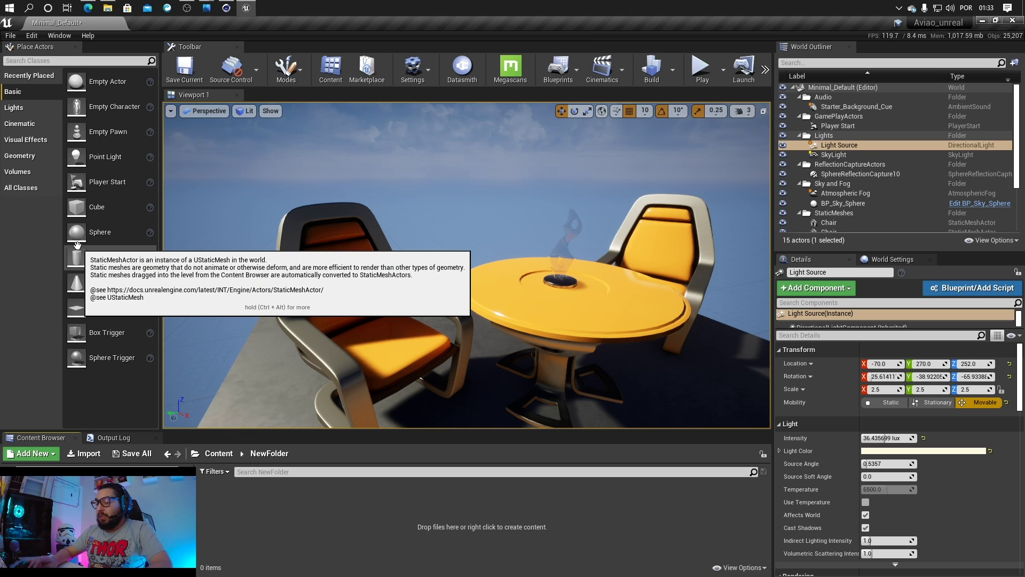
key("Return")
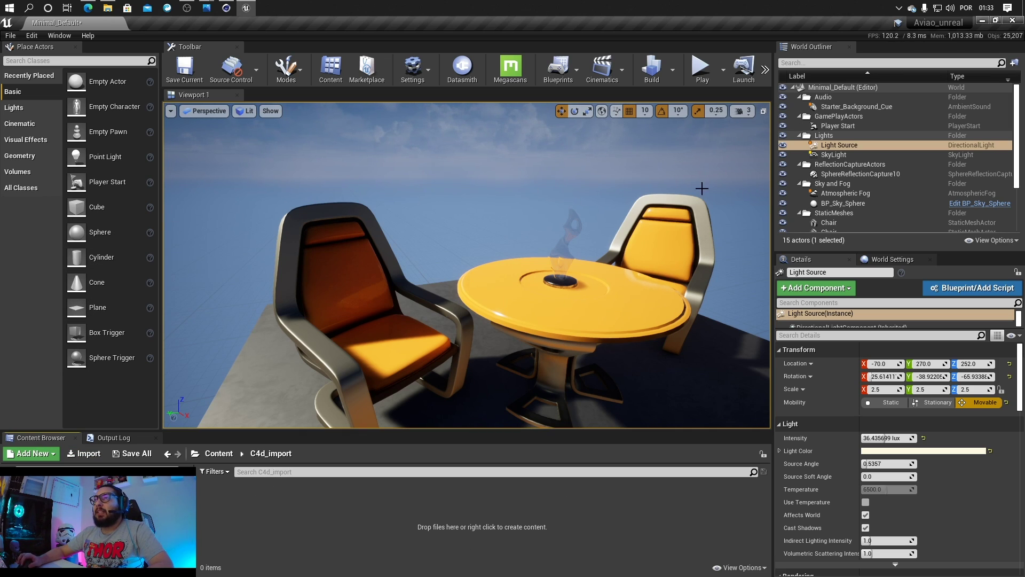
Step: Start a Datasmith import and open the Avia_unreal C4D file from the Aula datasmith folder on the desktop
left_click(458, 65)
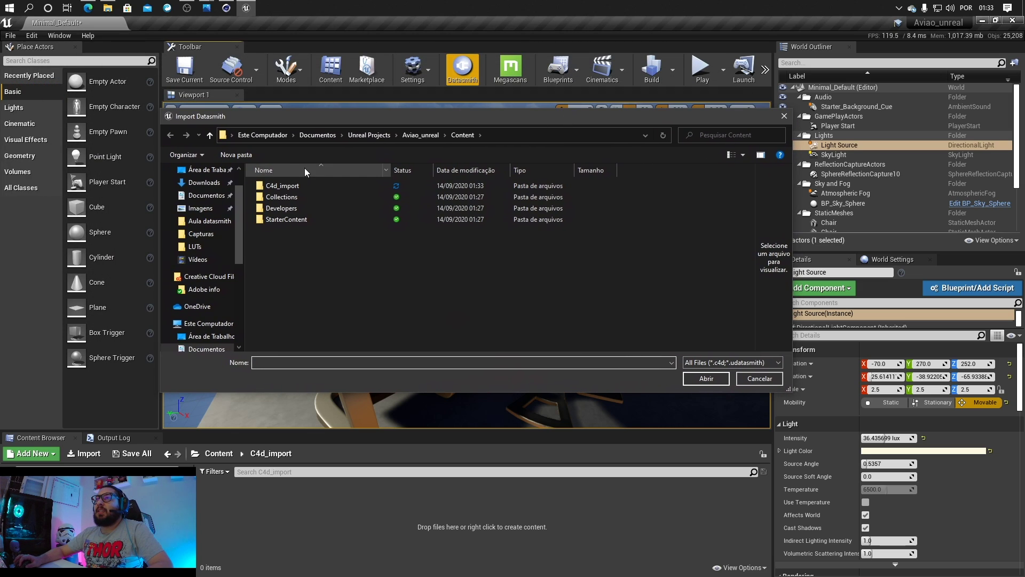
left_click(206, 170)
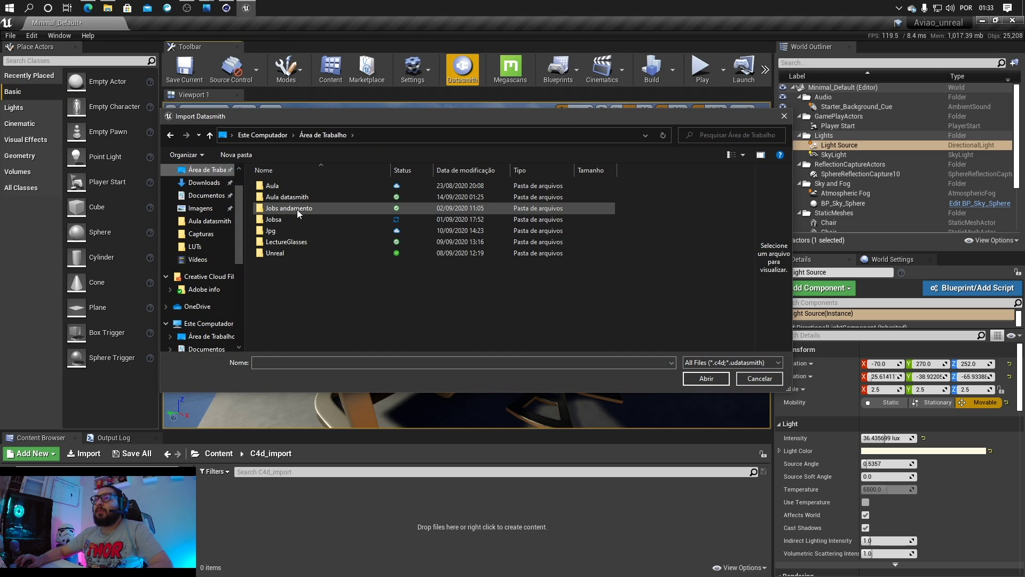
double_click(293, 219)
key("alt+Left")
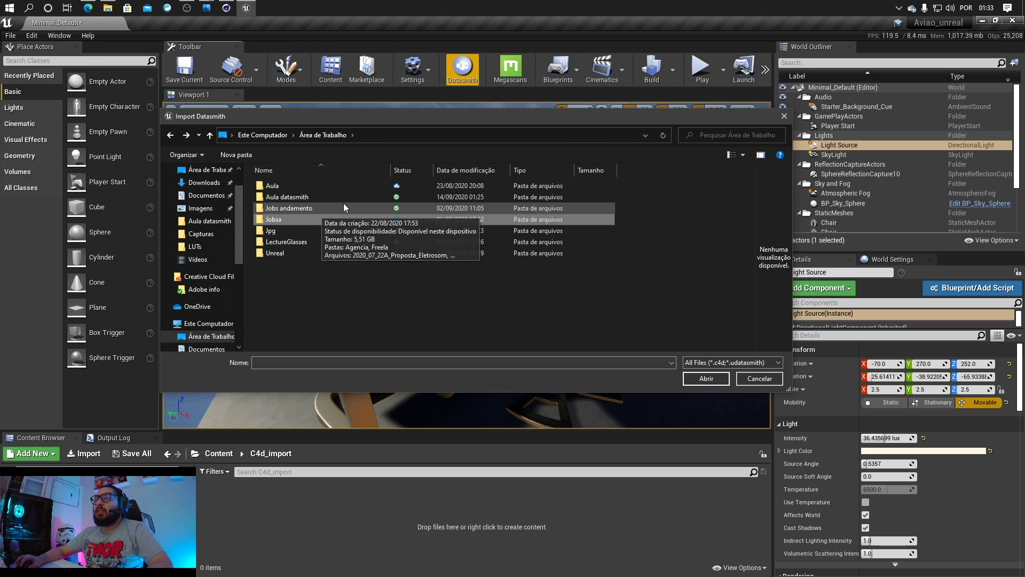
double_click(297, 196)
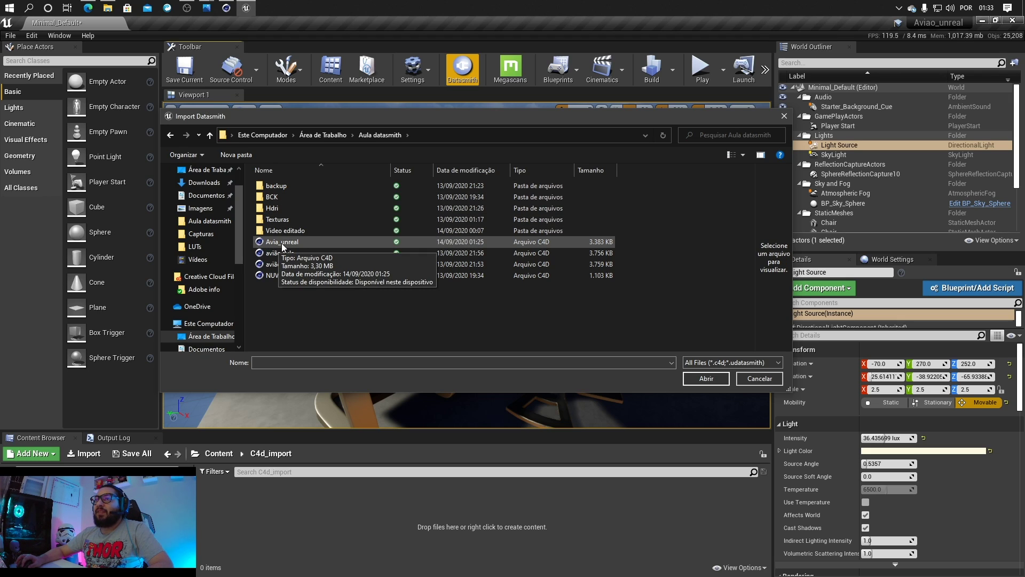
left_click(297, 242)
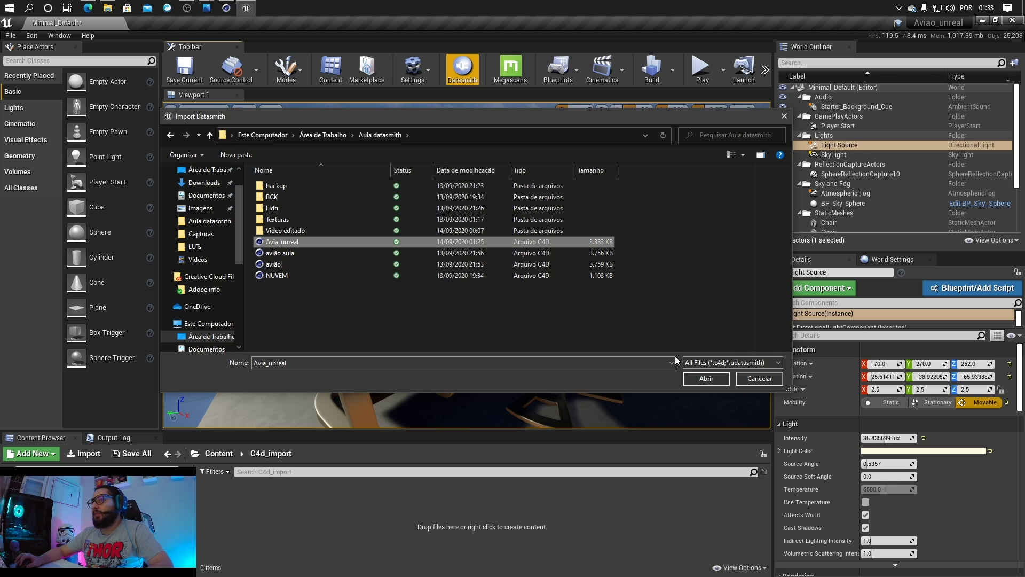
left_click(694, 377)
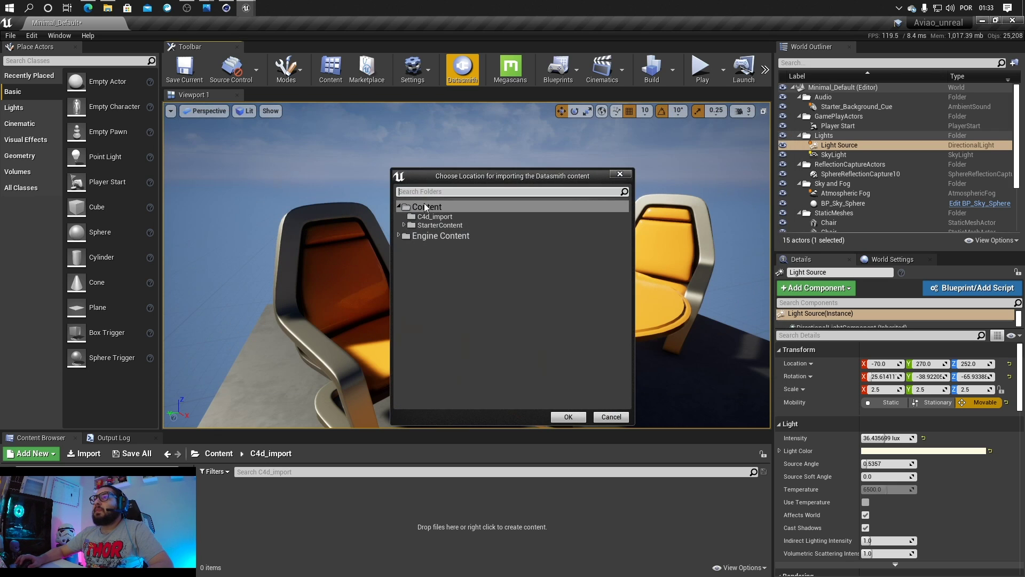
Step: Import the scene into the C4d_import folder with Generate Lightmap UVs disabled in the Static Mesh Options
left_click(434, 216)
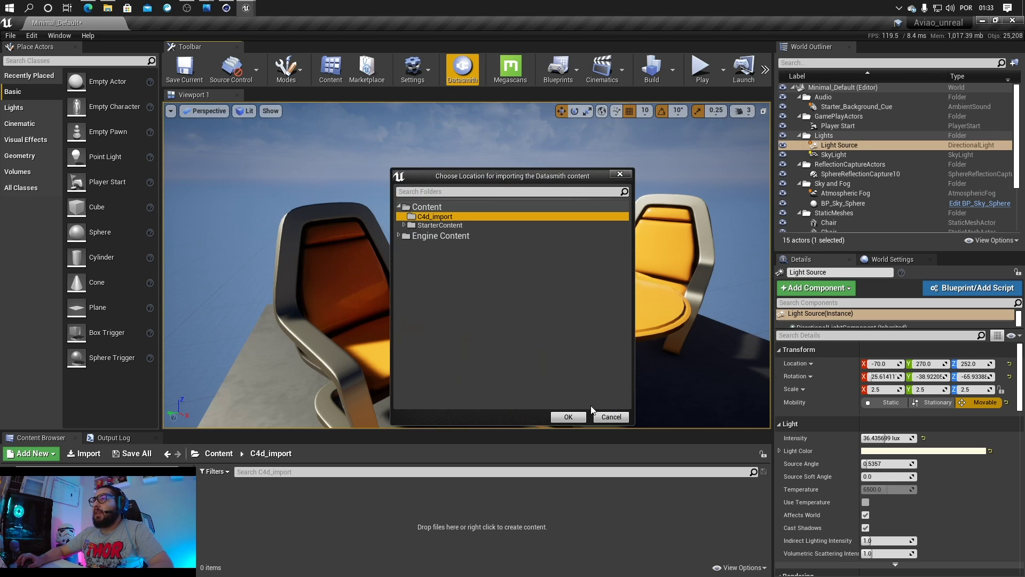
left_click(570, 419)
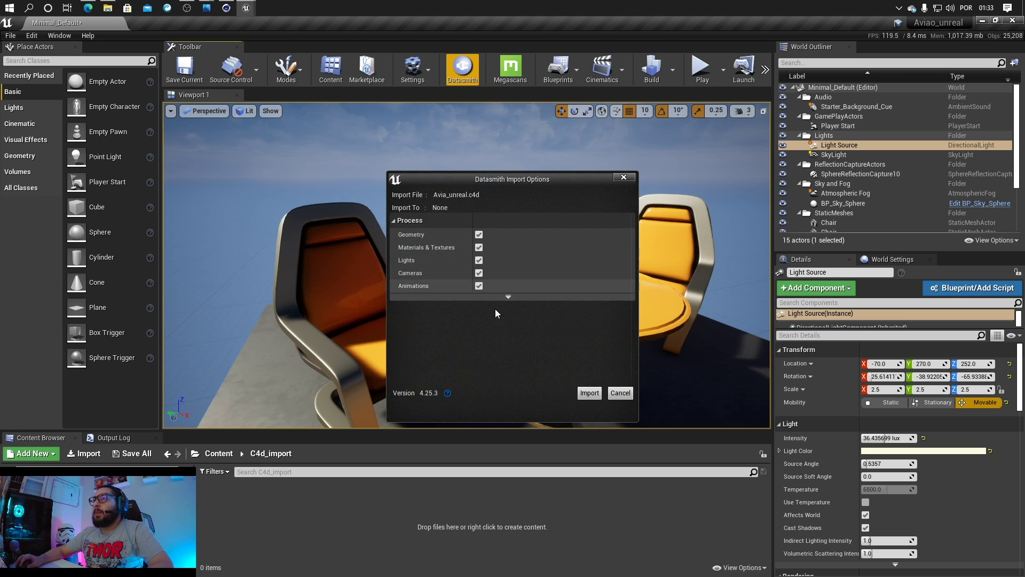
left_click(508, 297)
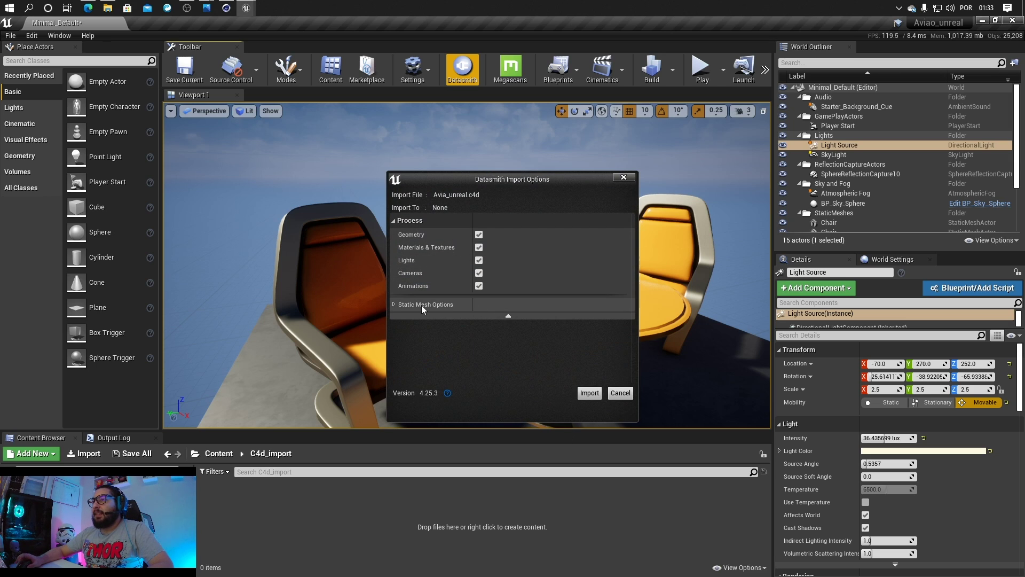
left_click(395, 304)
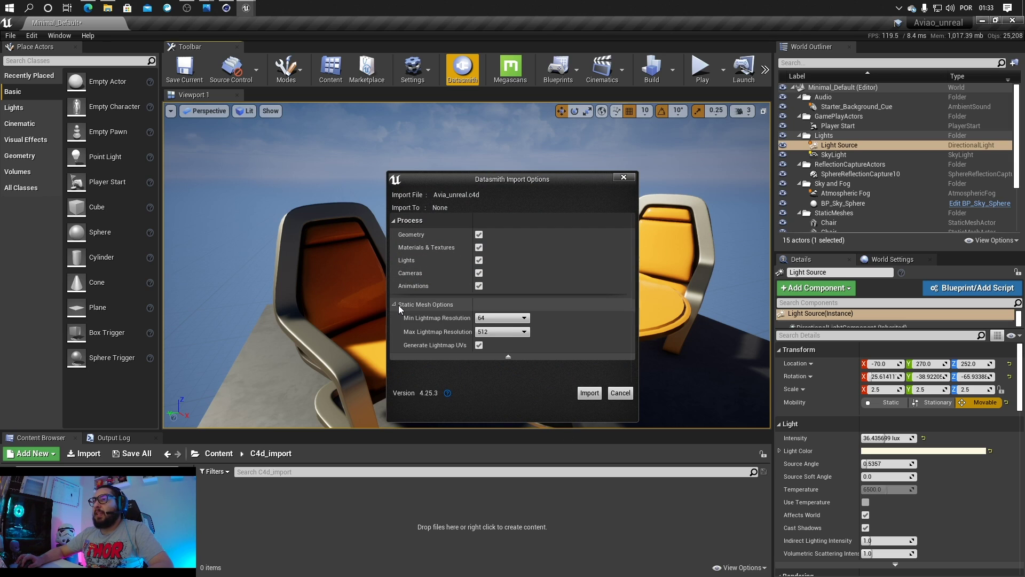
left_click(478, 345)
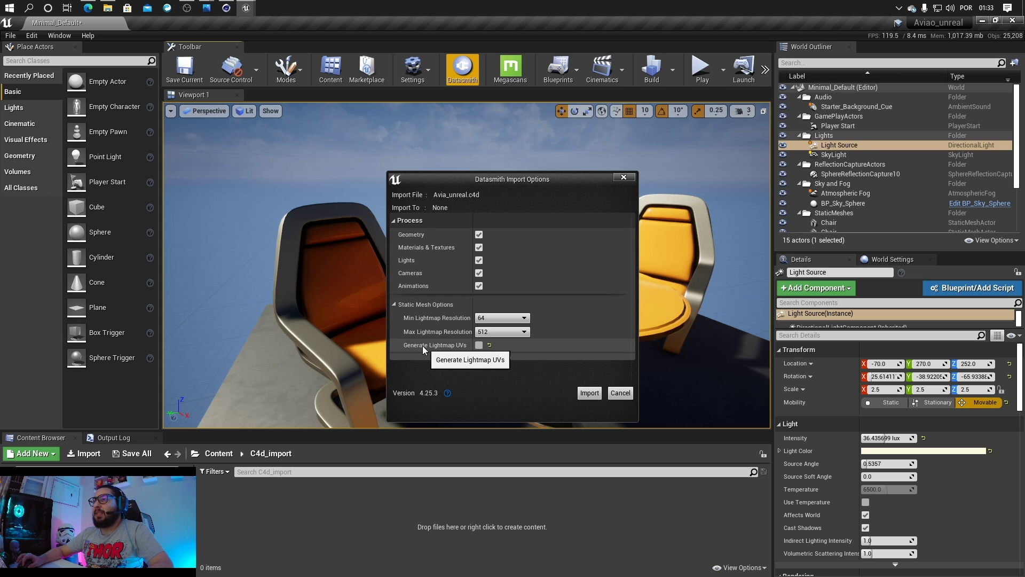
left_click(591, 394)
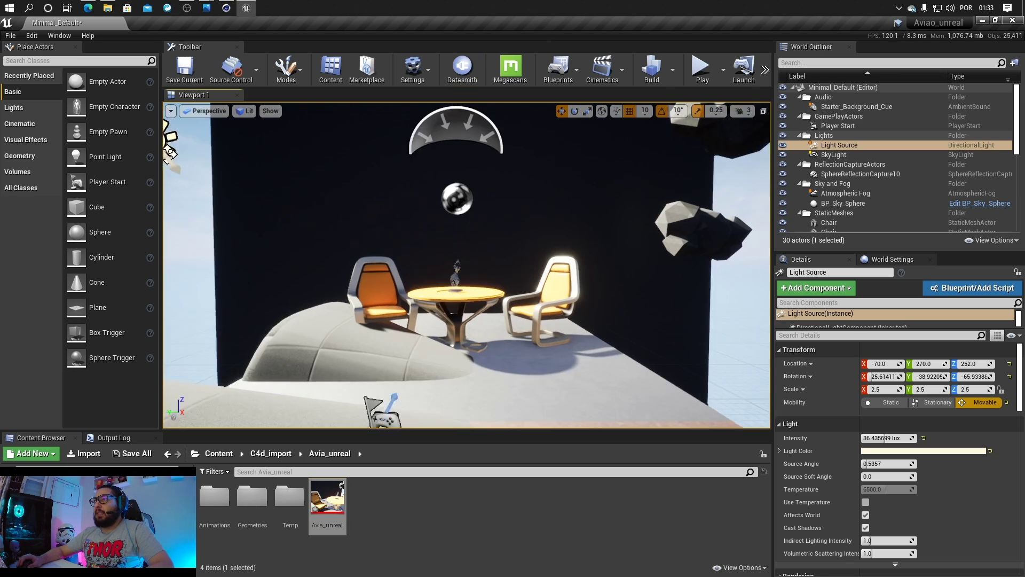
Step: Collapse the Audio, ReflectionCaptureActors, Sky and Fog and StaticMeshes folders in the World Outliner
right_click_drag(481, 240, 464, 238)
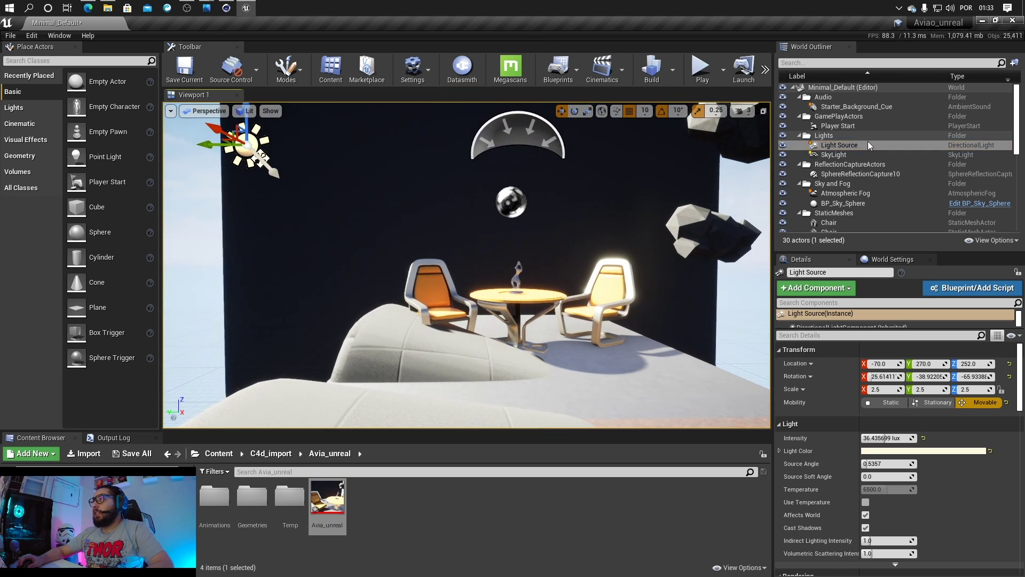
left_click(799, 97)
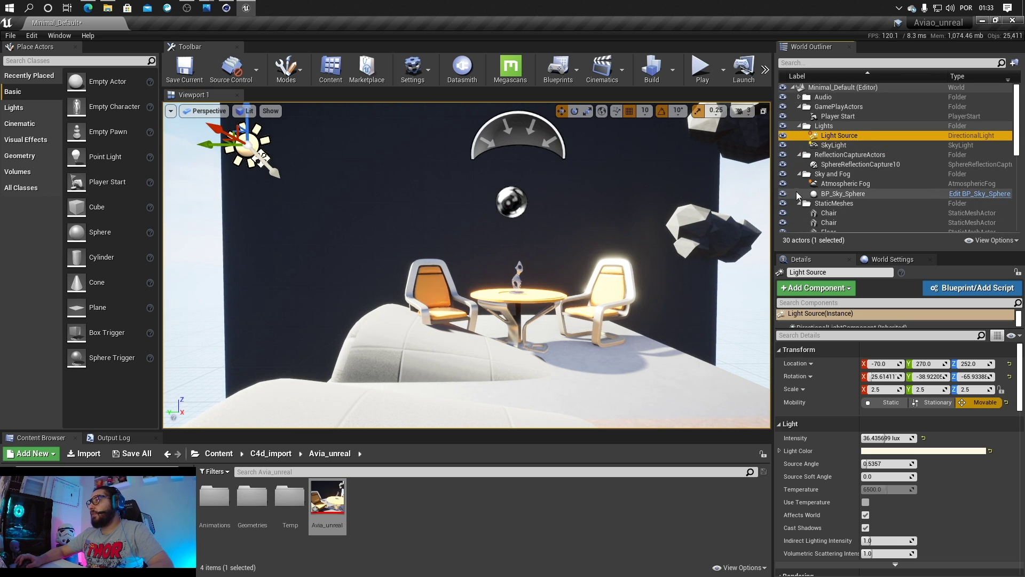
left_click(799, 155)
left_click(799, 165)
left_click(799, 174)
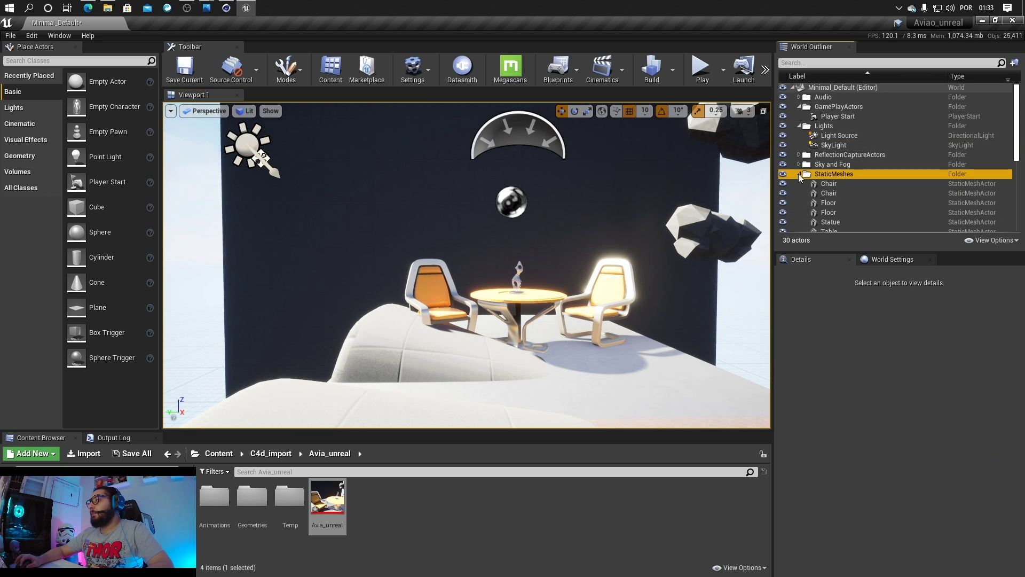
left_click(799, 174)
Step: Force-delete the imported Avia_unreal assets, including the static meshes, Datasmith scene and level sequence, and check the level without them
right_click_drag(552, 358, 470, 359)
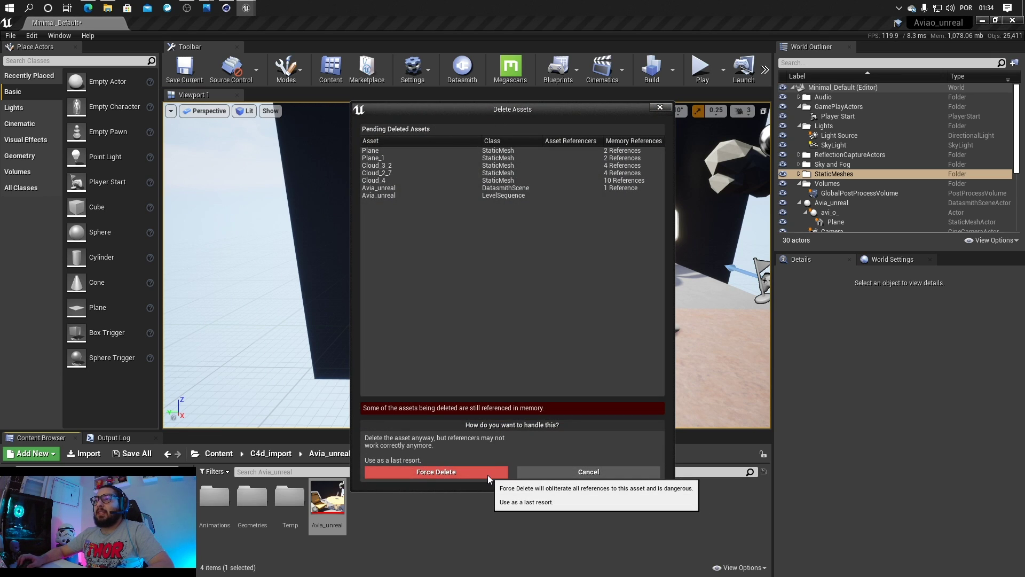
left_click(488, 475)
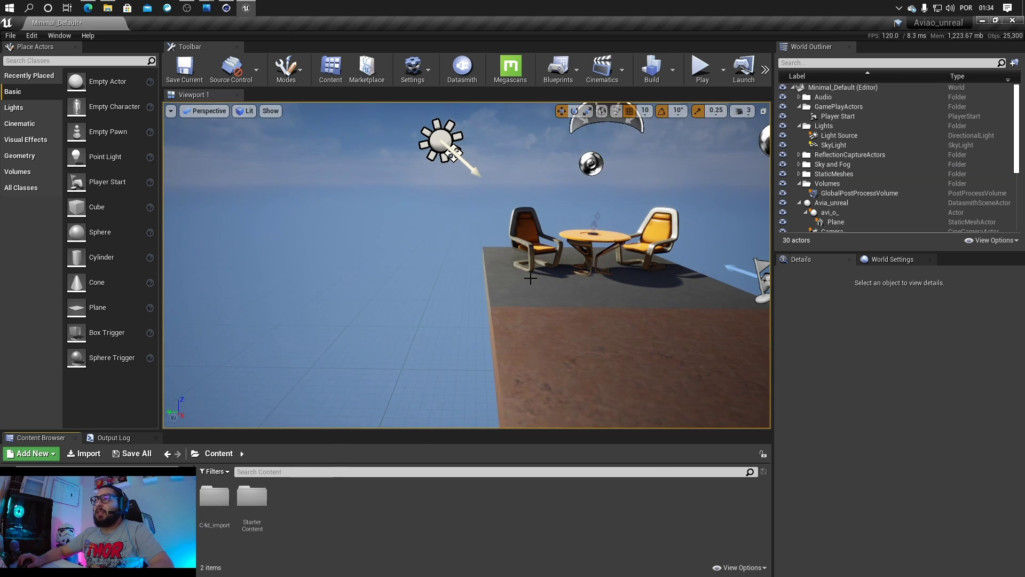
key("w")
key("d")
right_click_drag(531, 278, 540, 277)
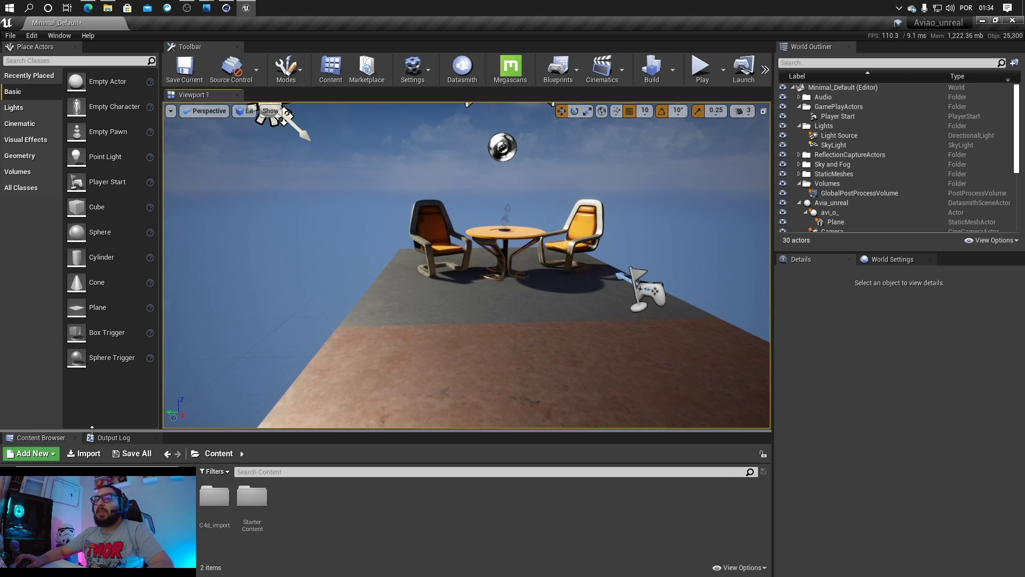
Step: Create a level named Aviao_animacao in the C4d_import folder and open it without saving the pending content
left_click(46, 494)
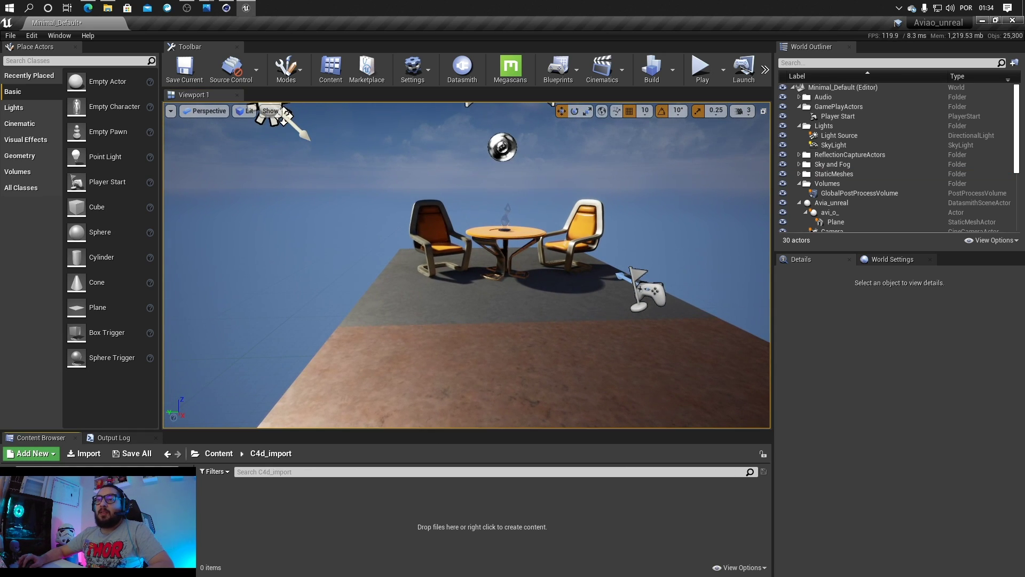
right_click(223, 498)
left_click(296, 249)
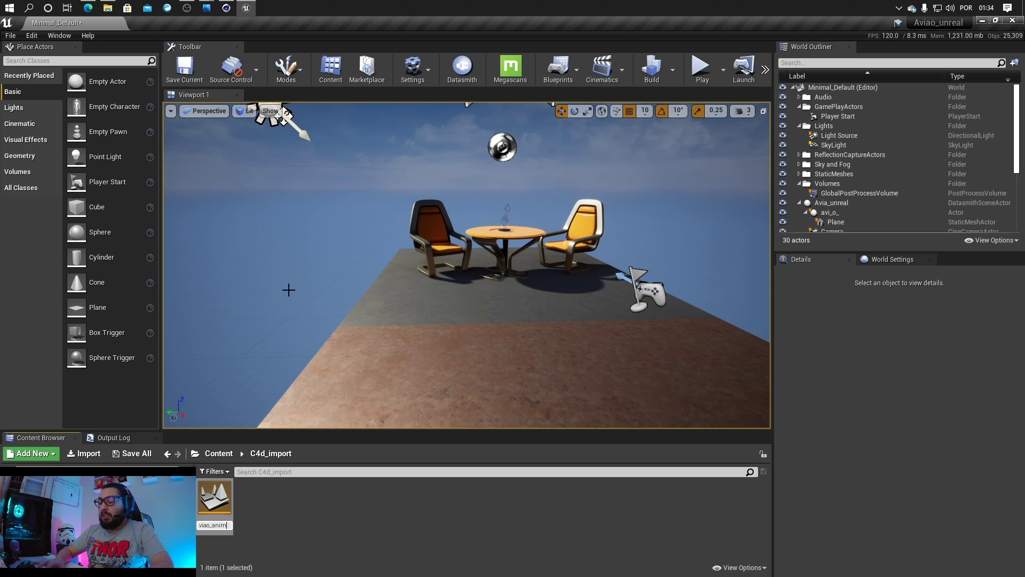
key("Return")
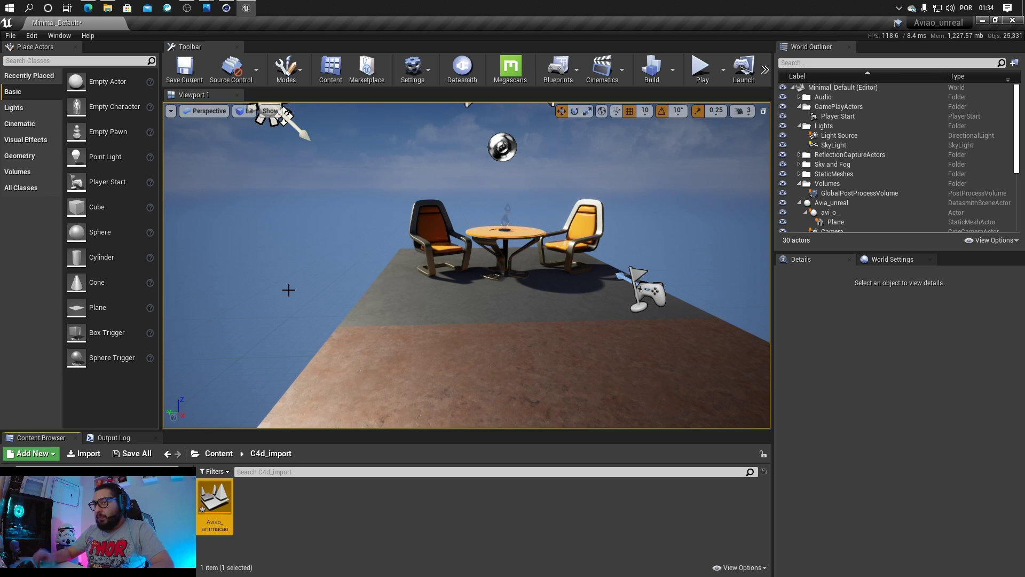
double_click(219, 485)
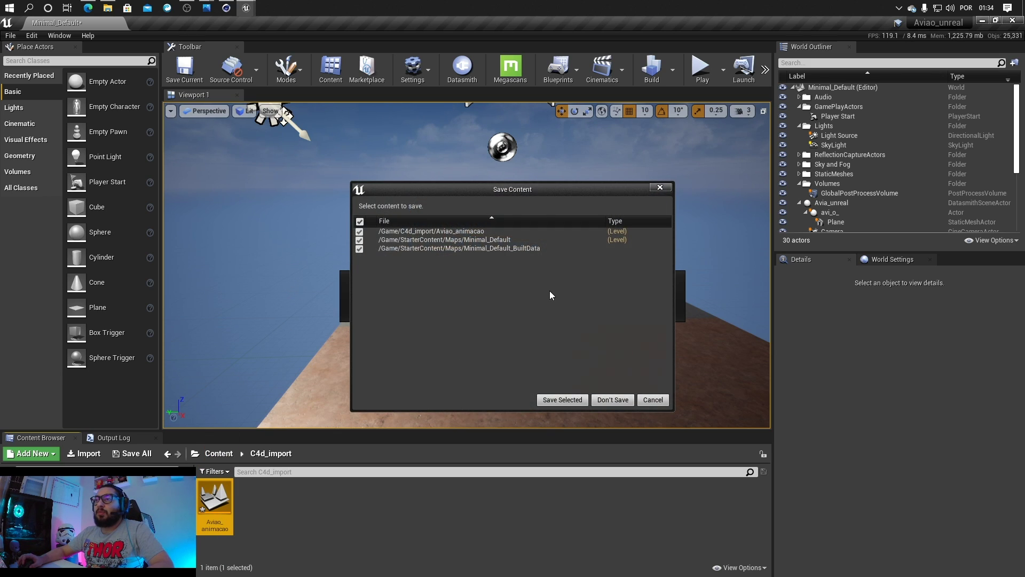
left_click(613, 399)
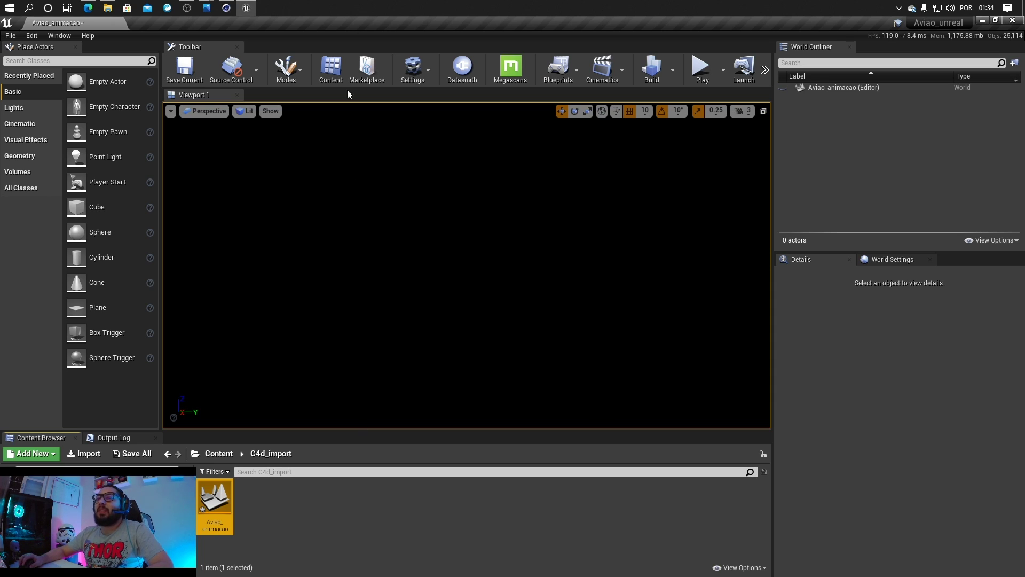
Step: Import the Avia_unreal C4D file through Datasmith into the C4d_import folder, accepting the current import options
left_click(464, 68)
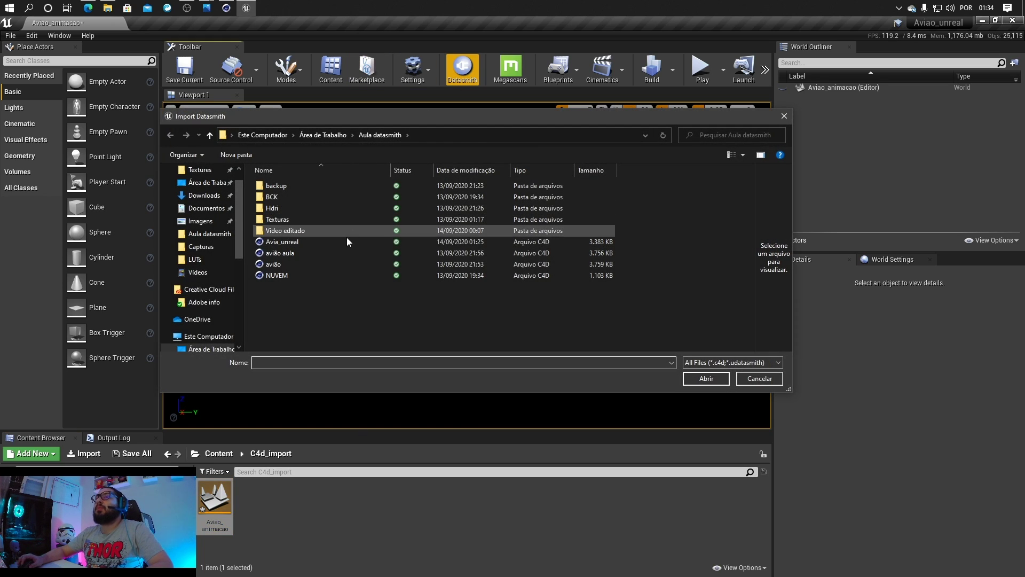
double_click(342, 246)
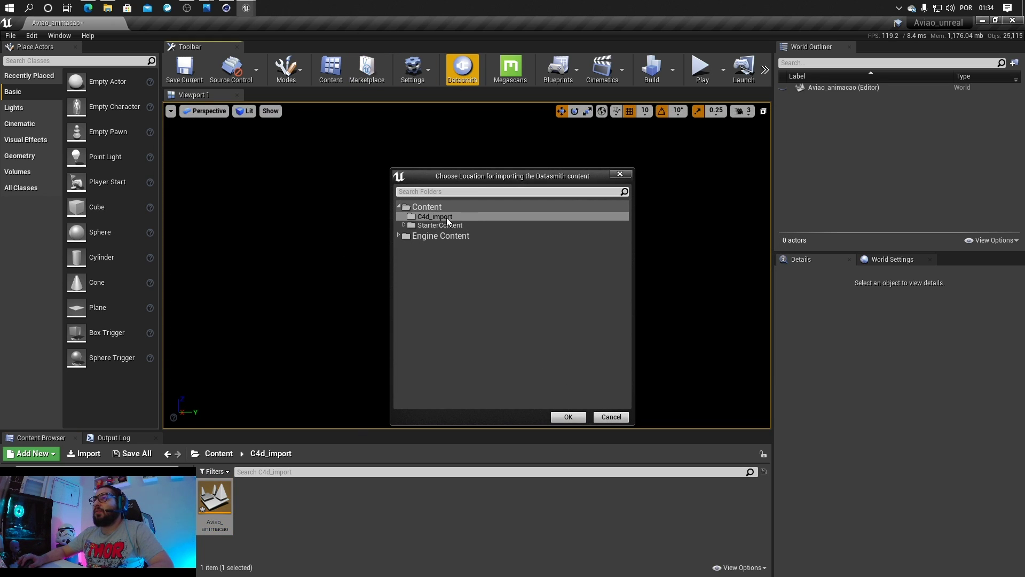
left_click(568, 416)
left_click(591, 393)
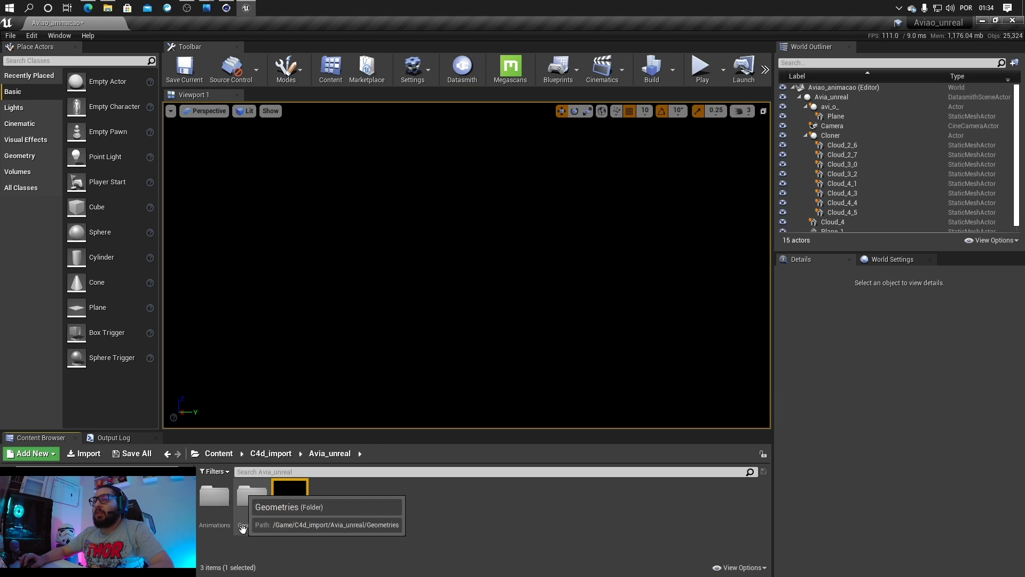
Step: Open the imported Avia_unreal content folder and collapse the Avia_unreal hierarchy in the World Outliner
right_click(300, 501)
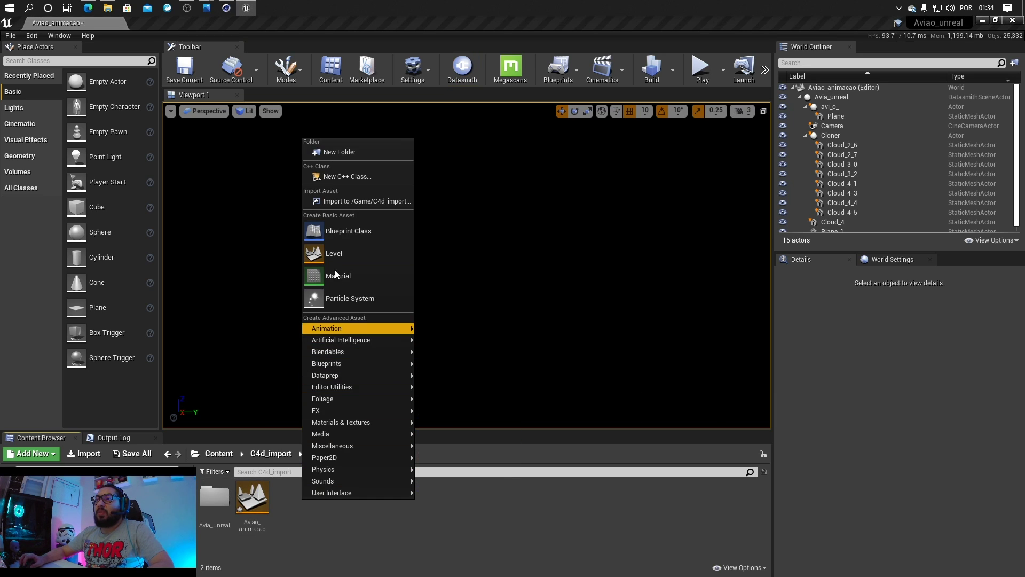
left_click(204, 425)
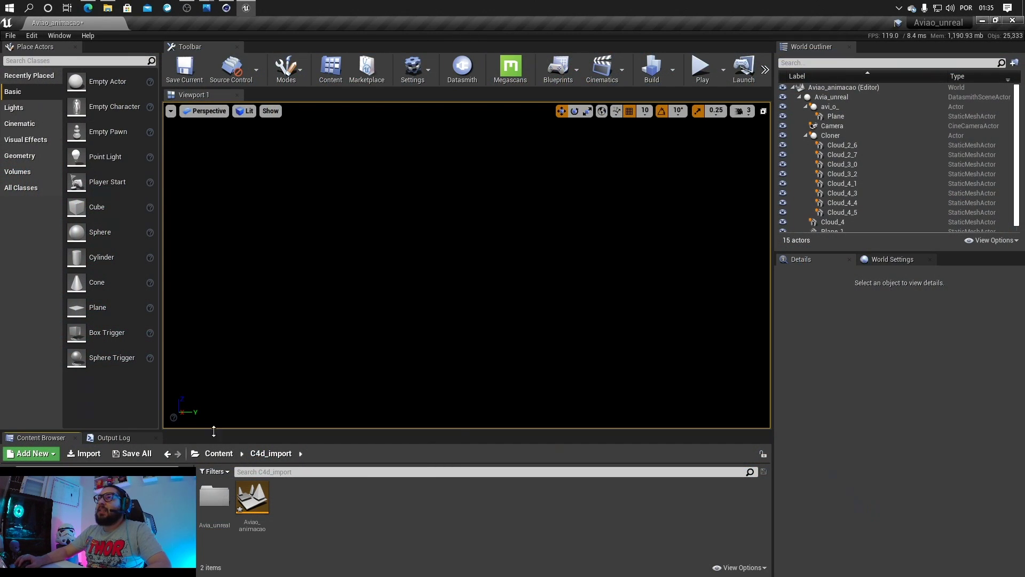
double_click(215, 500)
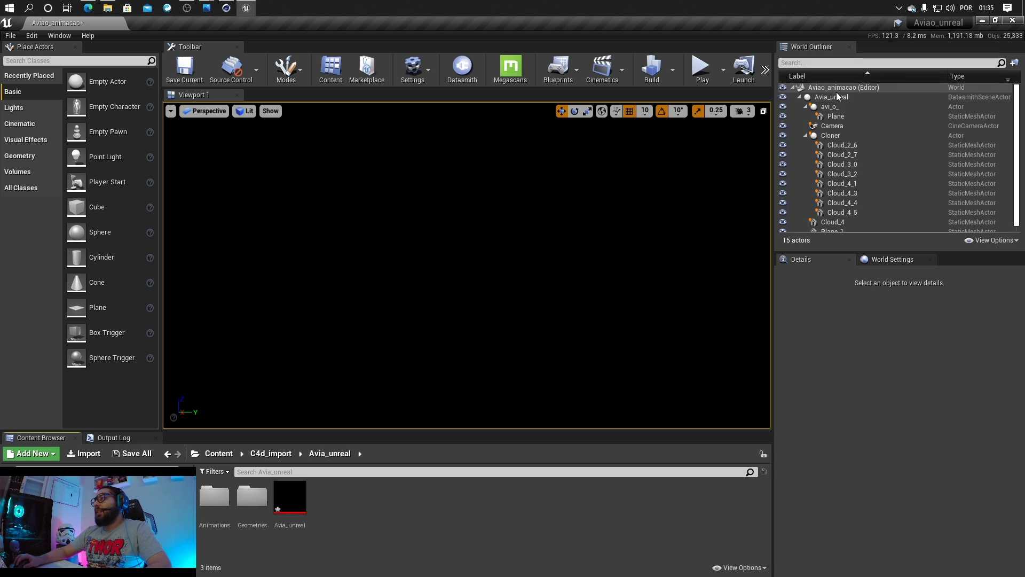
left_click(799, 97)
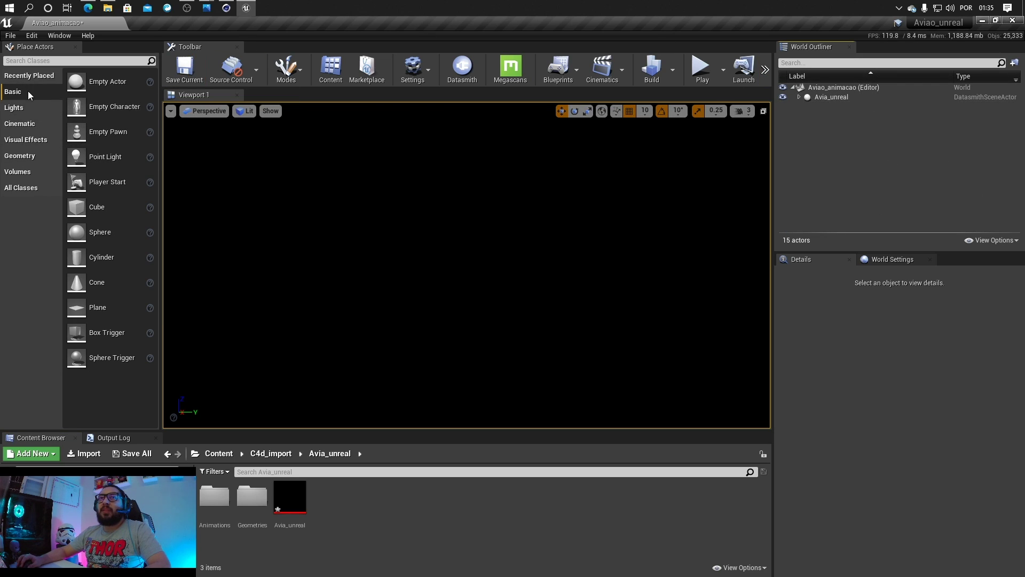
Step: Place a Directional Light in the level at about X 700, Y -320, Z 110 and set its mobility to Movable
left_click(12, 108)
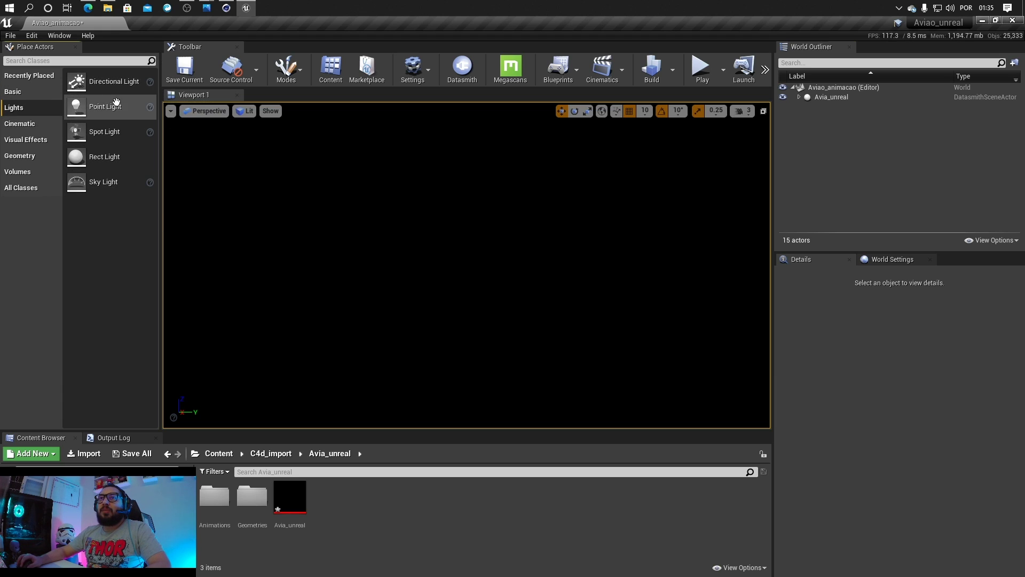
left_click_drag(101, 81, 332, 239)
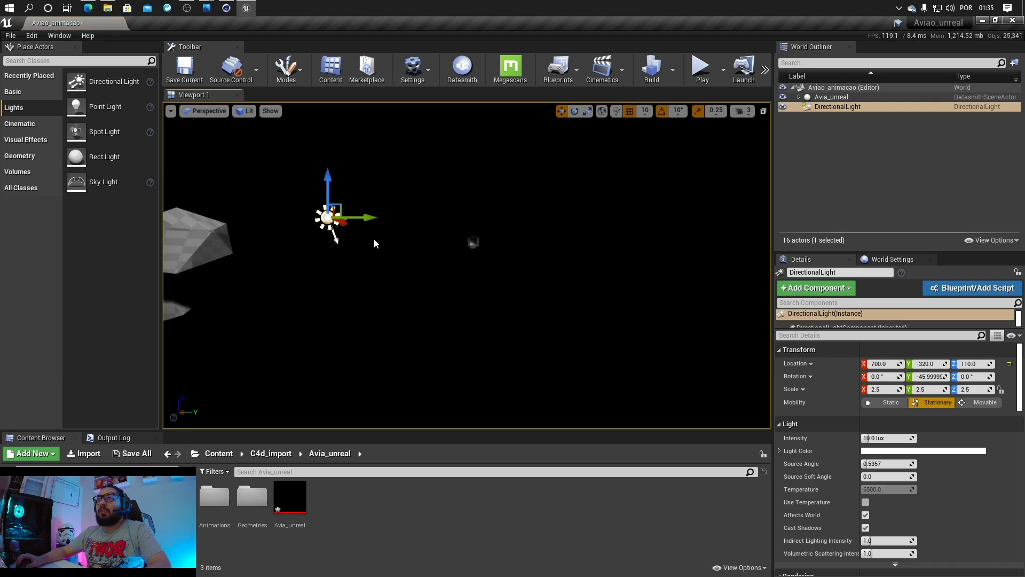
right_click_drag(374, 238, 245, 236)
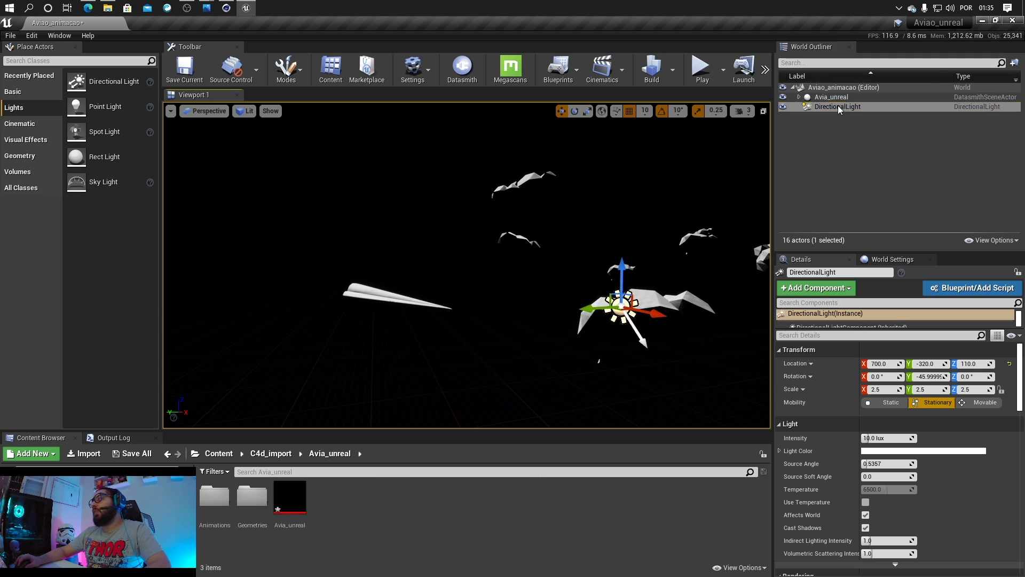
left_click(981, 406)
right_click_drag(512, 283, 569, 282)
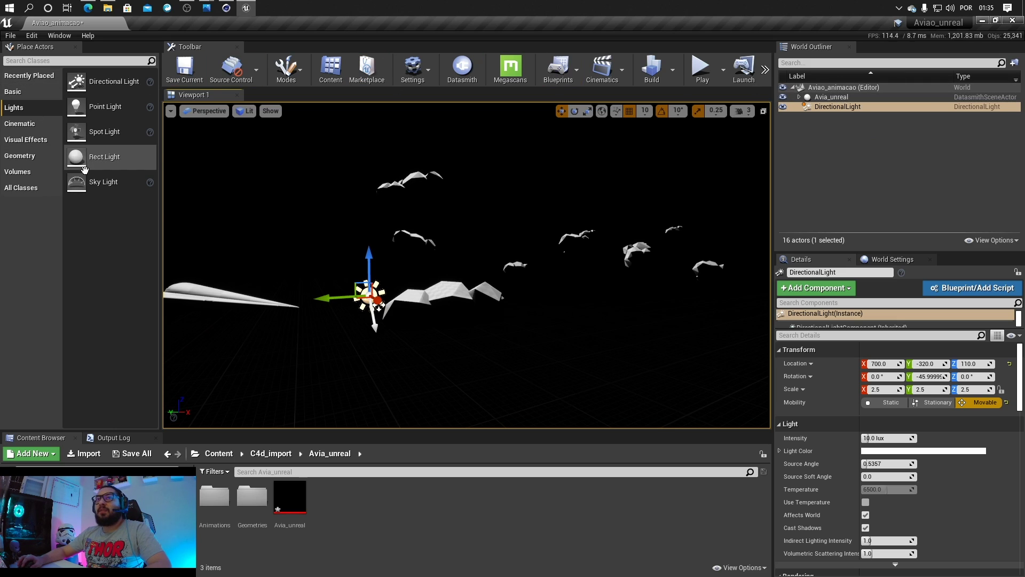
Step: Place a Sky Light at about X 570, Y -520, Z 50, make it Movable and review its remaining properties
left_click_drag(101, 182, 442, 309)
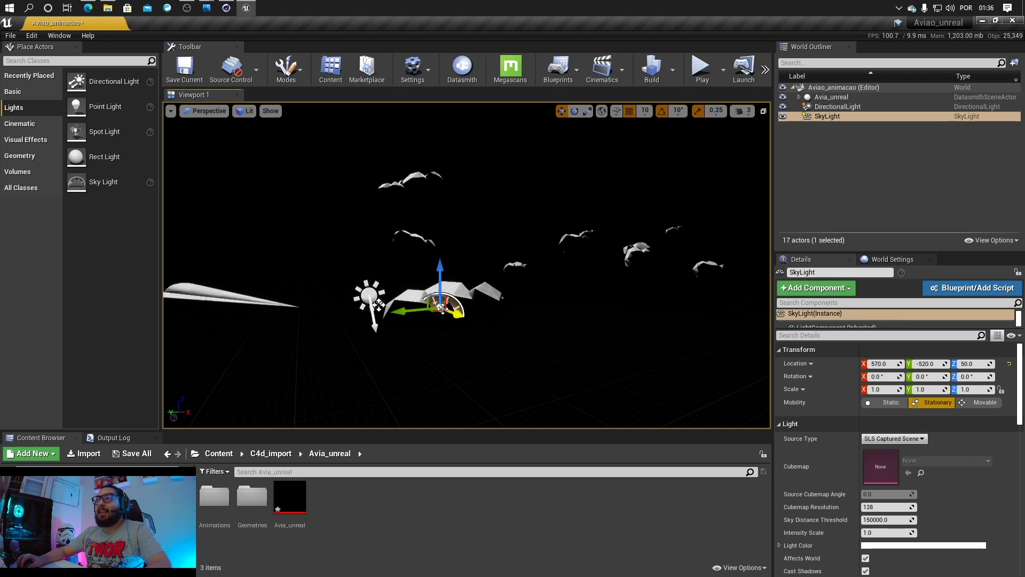
left_click(983, 402)
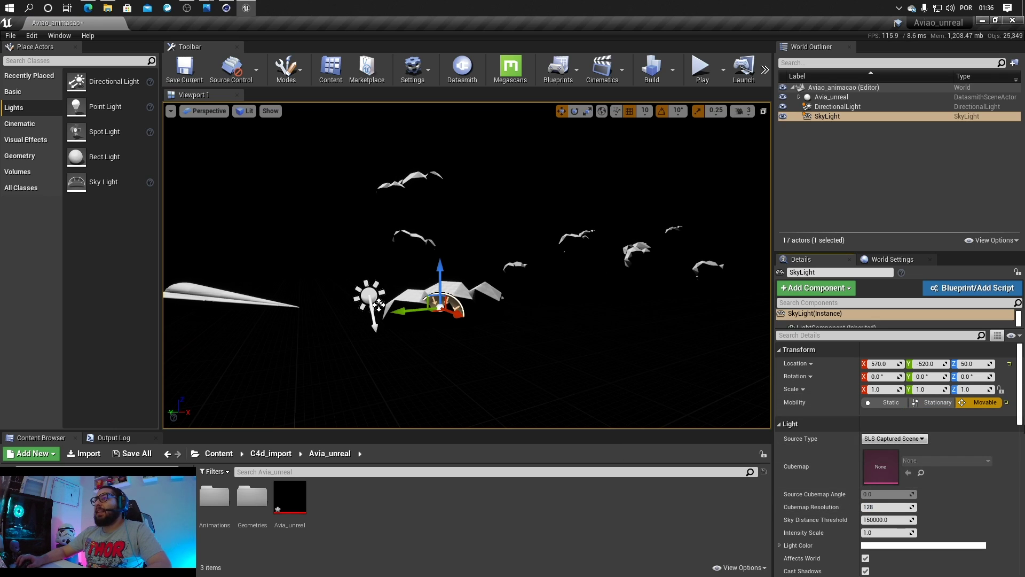
scroll(962, 442, "down", 10)
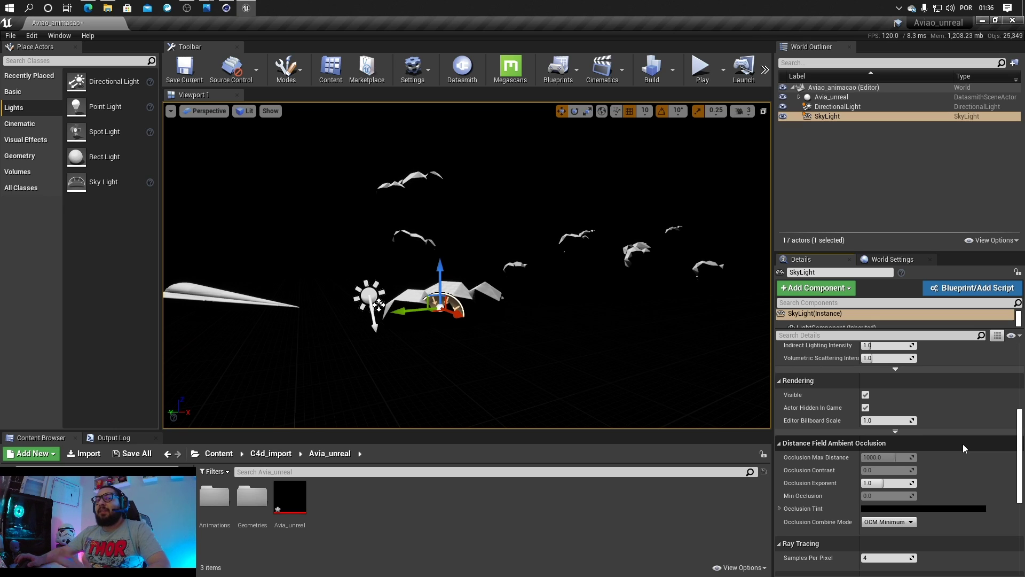
scroll(937, 472, "down", 3)
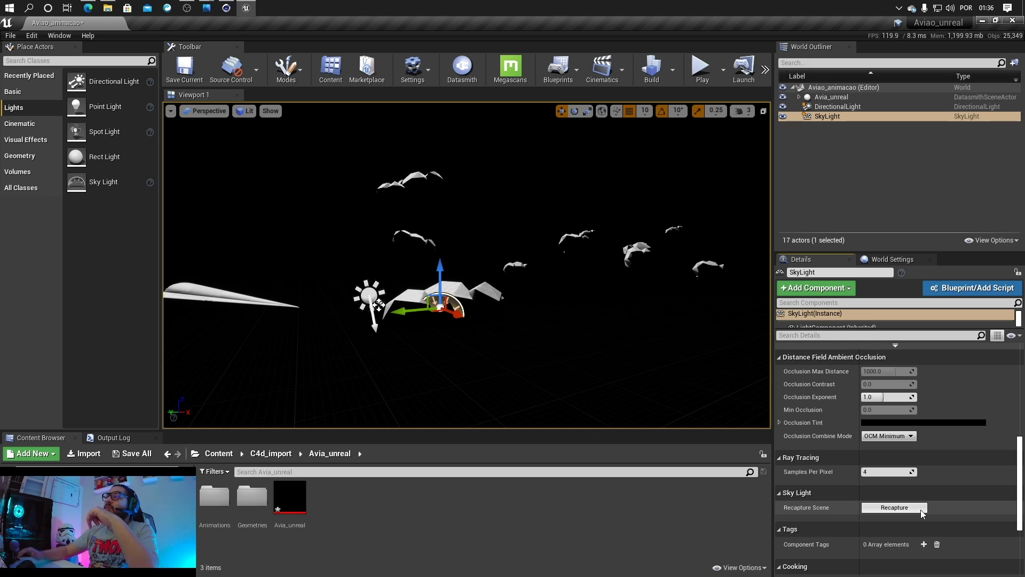
scroll(930, 471, "up", 8)
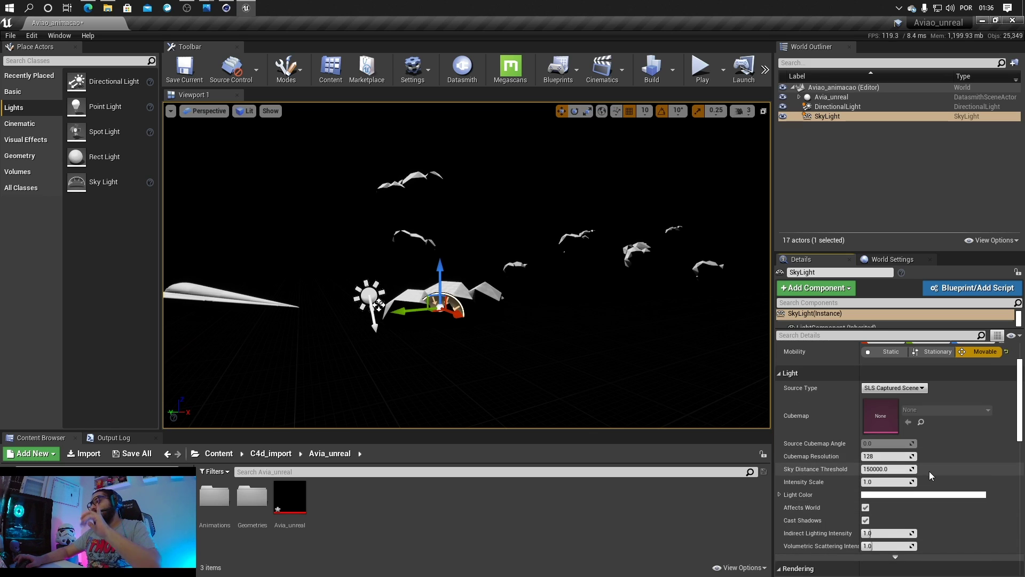
scroll(929, 471, "up", 3)
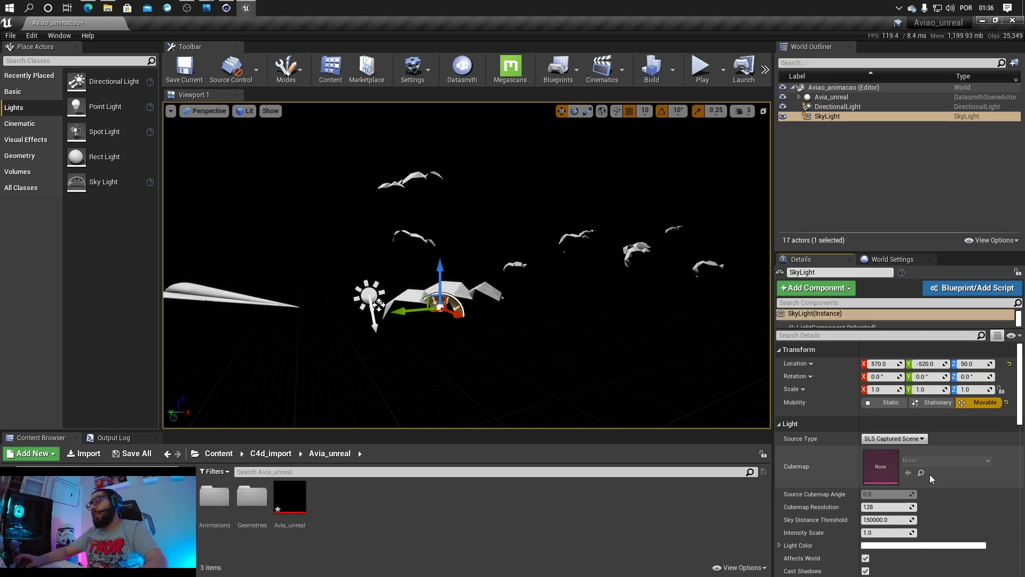
Step: Create a folder named Texturas inside the Avia_unreal content folder
right_click(345, 490)
left_click(382, 138)
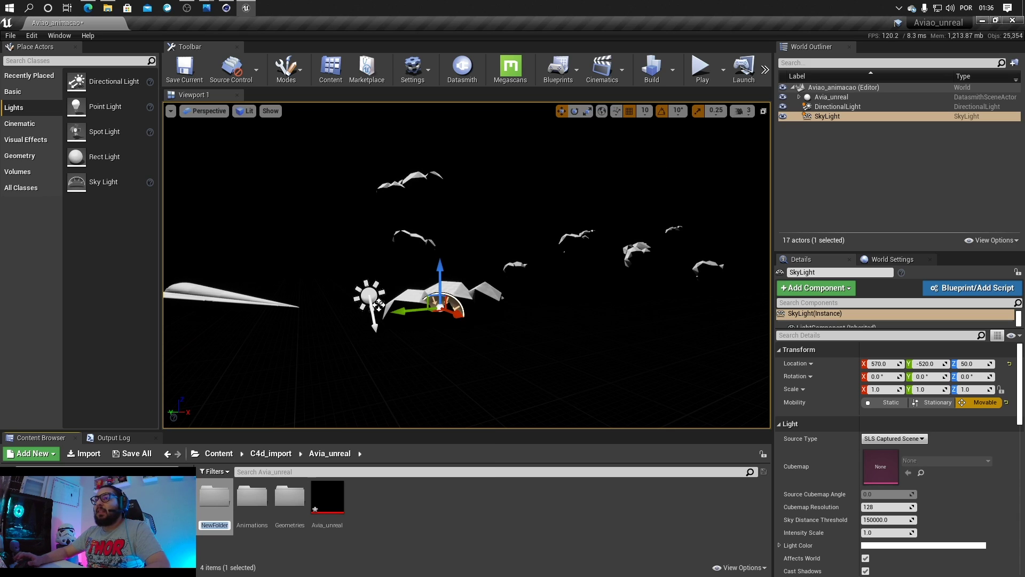
type("Textur")
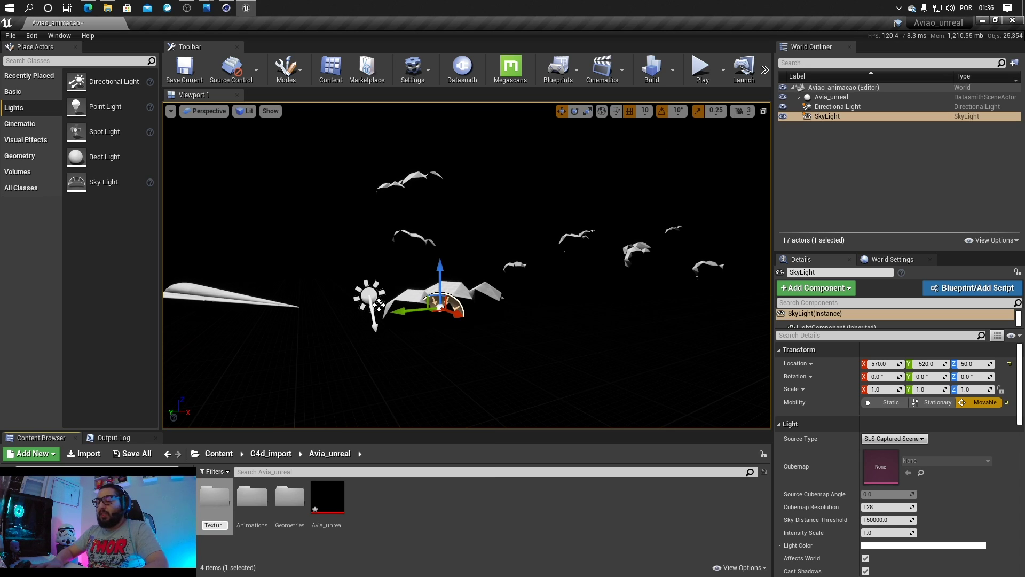
type("as")
key("Return")
Step: Import the 4K Displacement and Normal images from the desktop's Aula datasmith Texturas folder into the project's Texturas folder
key("alt+Tab")
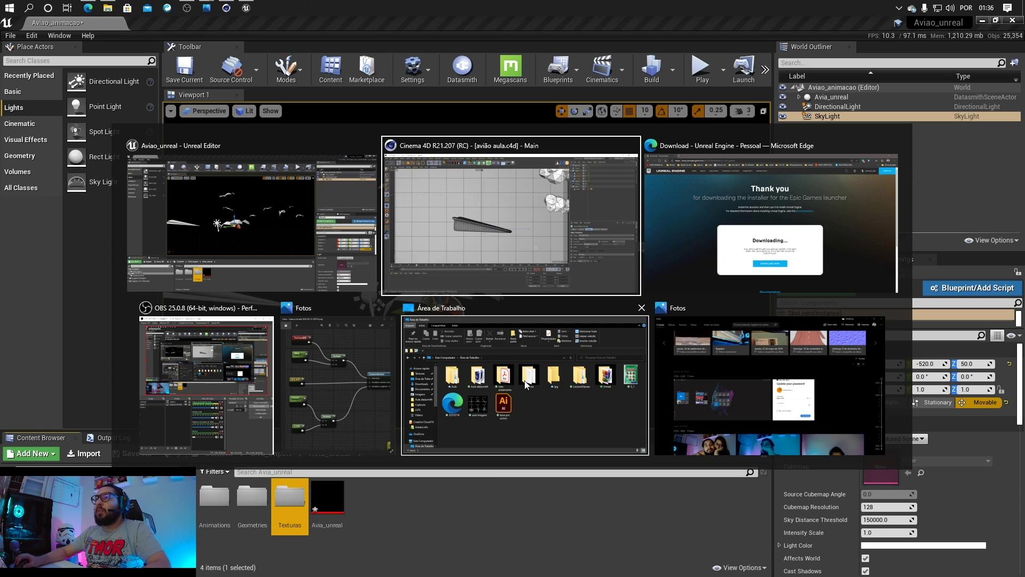
left_click(476, 368)
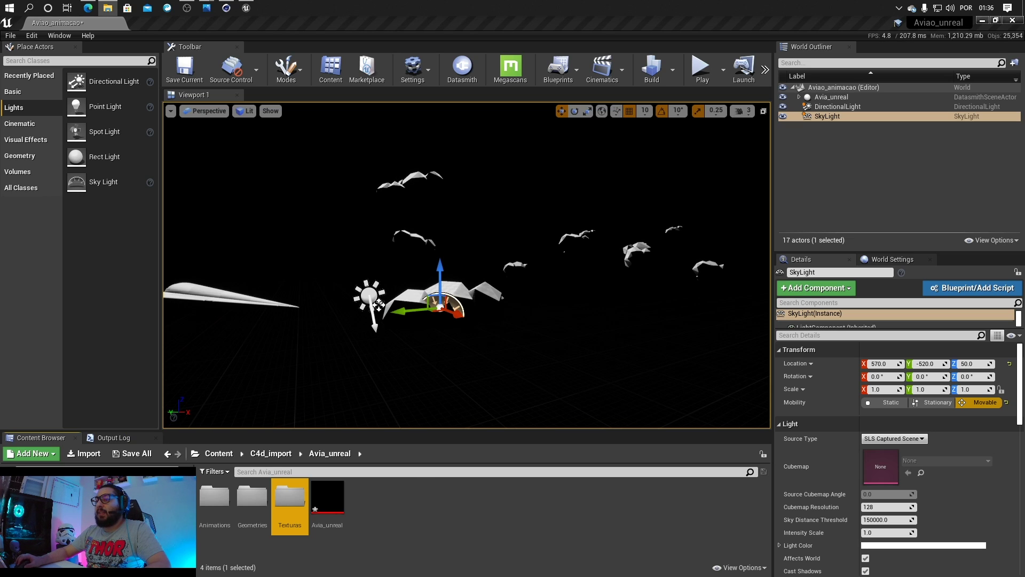
left_click_drag(643, 576, 601, 184)
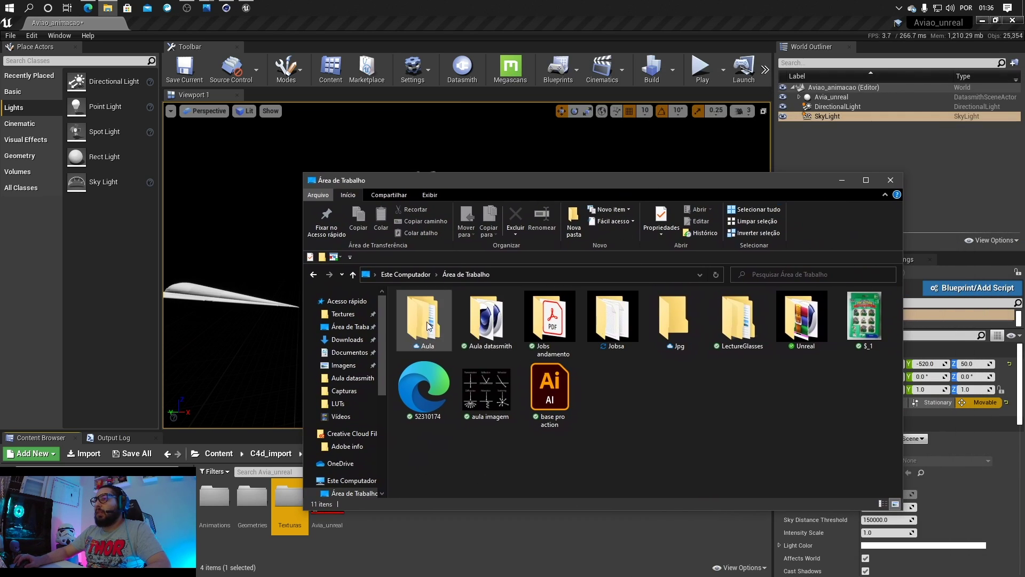
left_click(345, 329)
double_click(495, 313)
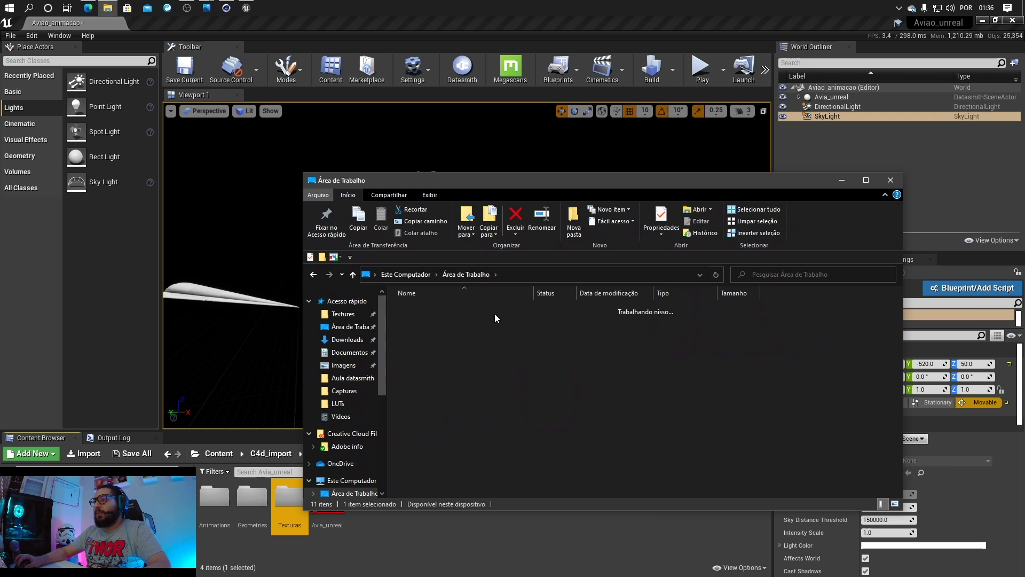
double_click(433, 343)
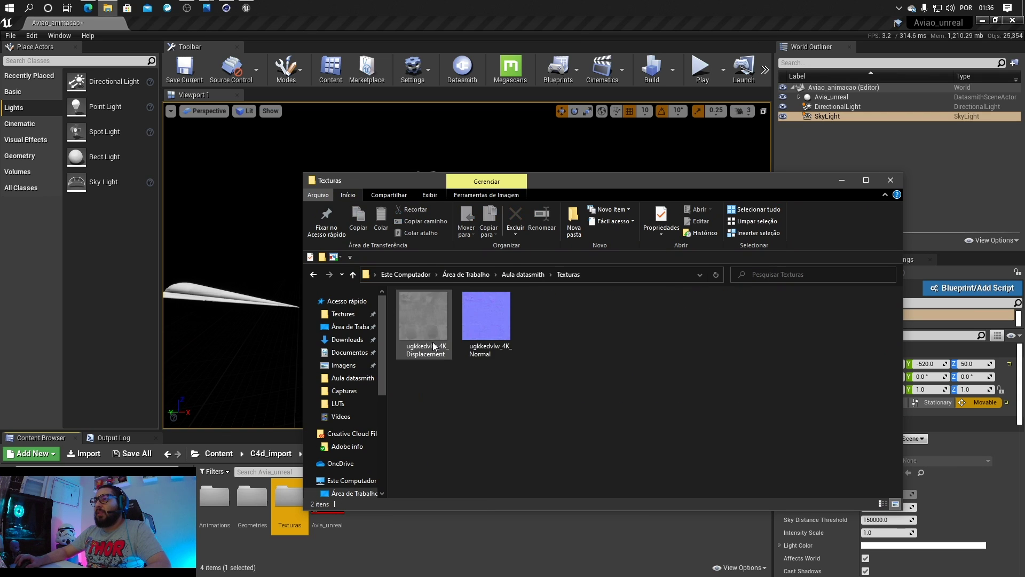
left_click_drag(617, 389, 241, 537)
double_click(291, 517)
key("alt+Tab")
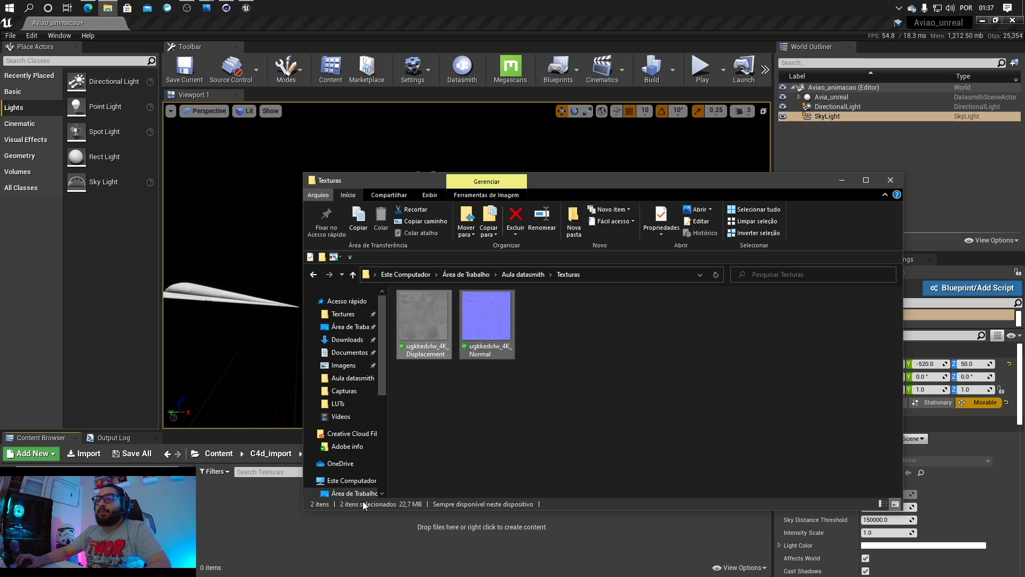
Step: Import the octane studio image from the Aula datasmith Hdri folder into Texturas and close the file browser window
left_click(515, 272)
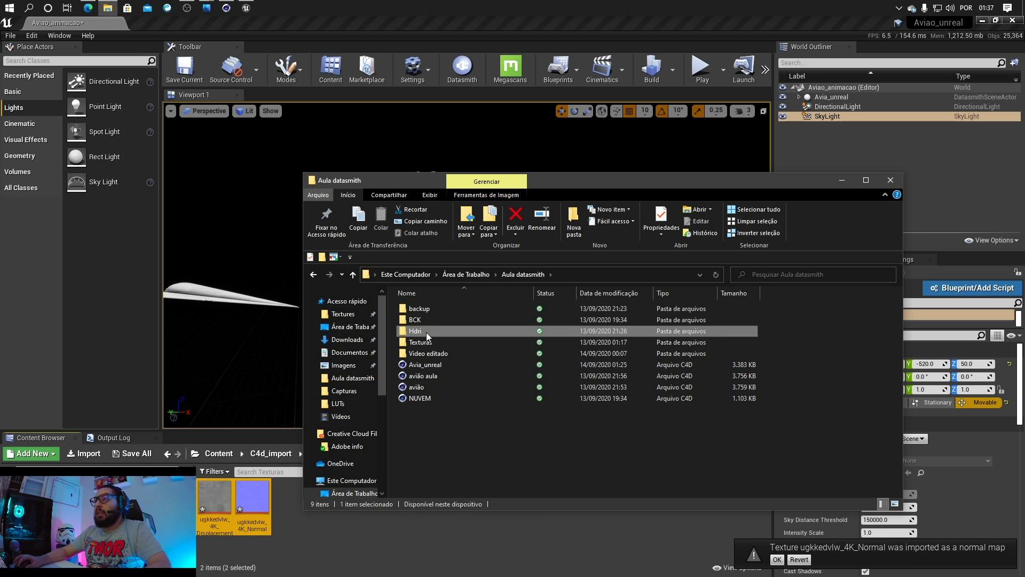
double_click(426, 333)
left_click_drag(432, 320, 338, 548)
left_click(918, 197)
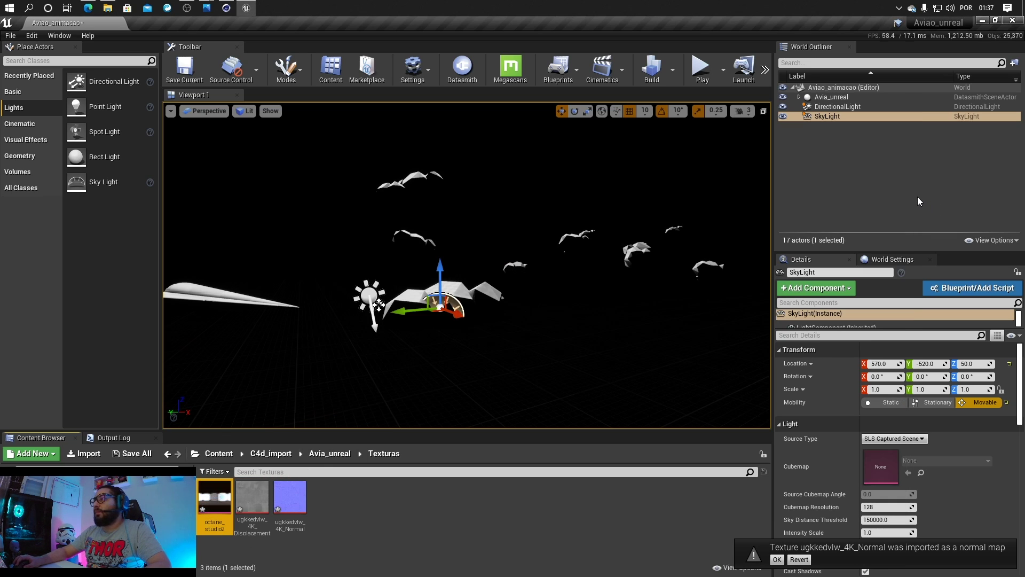
key("alt+Tab")
left_click(889, 180)
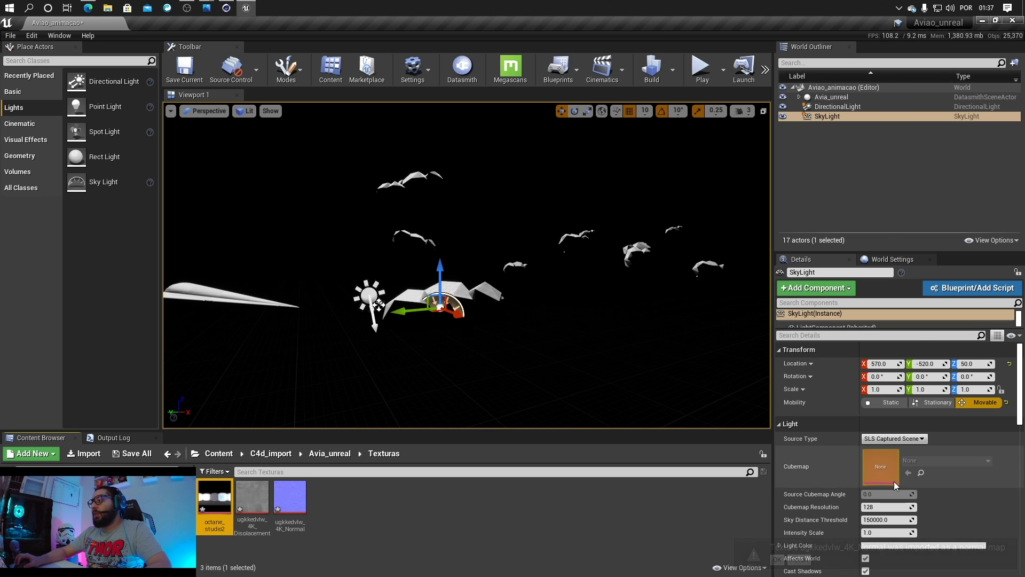
Step: Switch the Sky Light's source type to SLS Specified Cubemap and assign the octane_studio2 texture as its cubemap
left_click(828, 118)
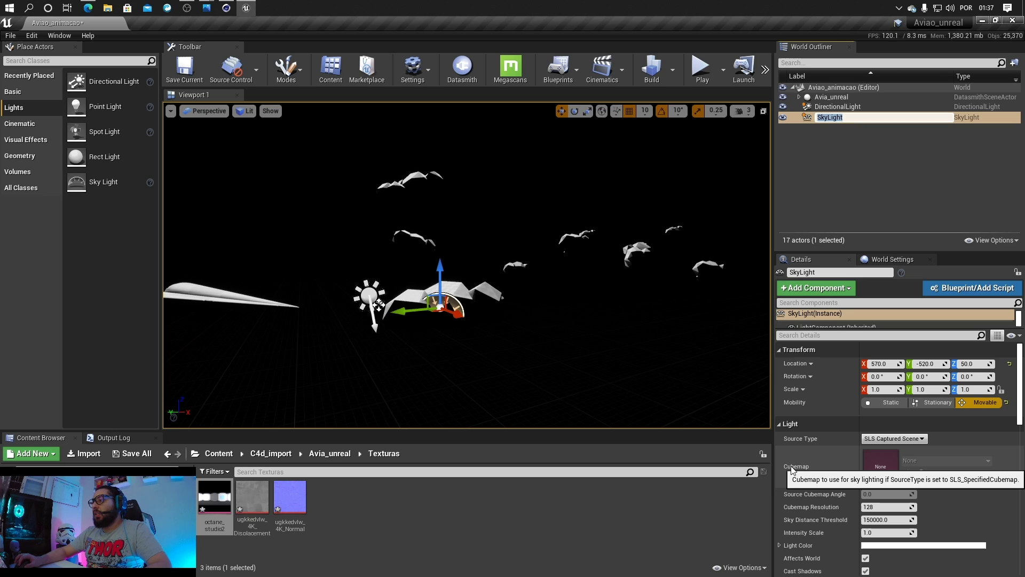
left_click(888, 442)
left_click(891, 440)
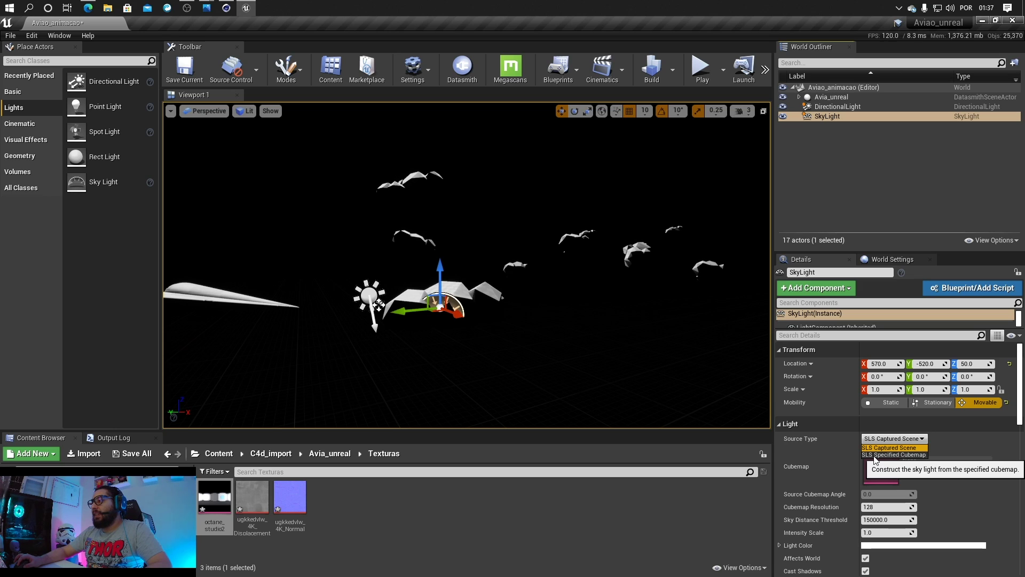
left_click(903, 455)
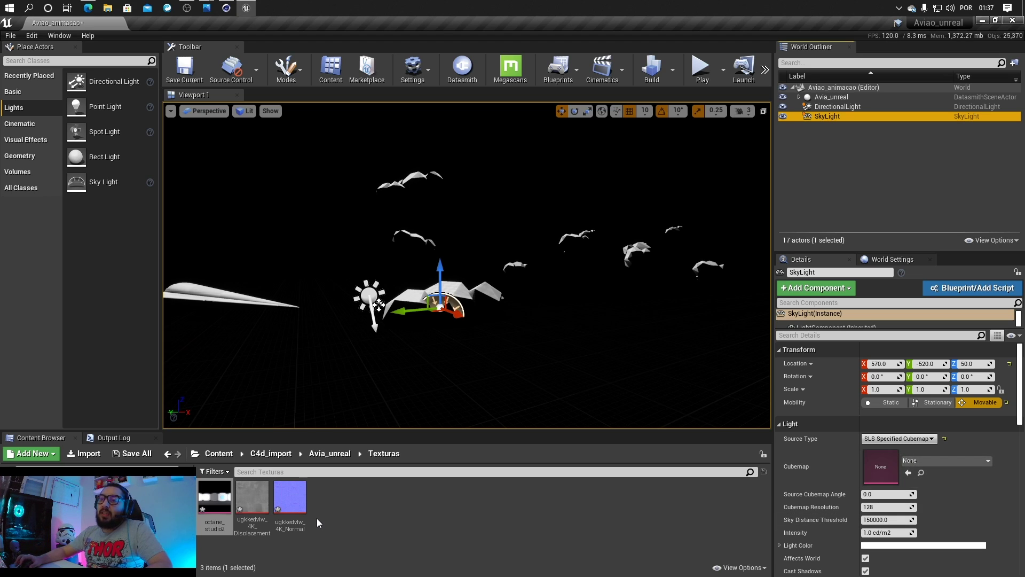
left_click_drag(214, 496, 891, 466)
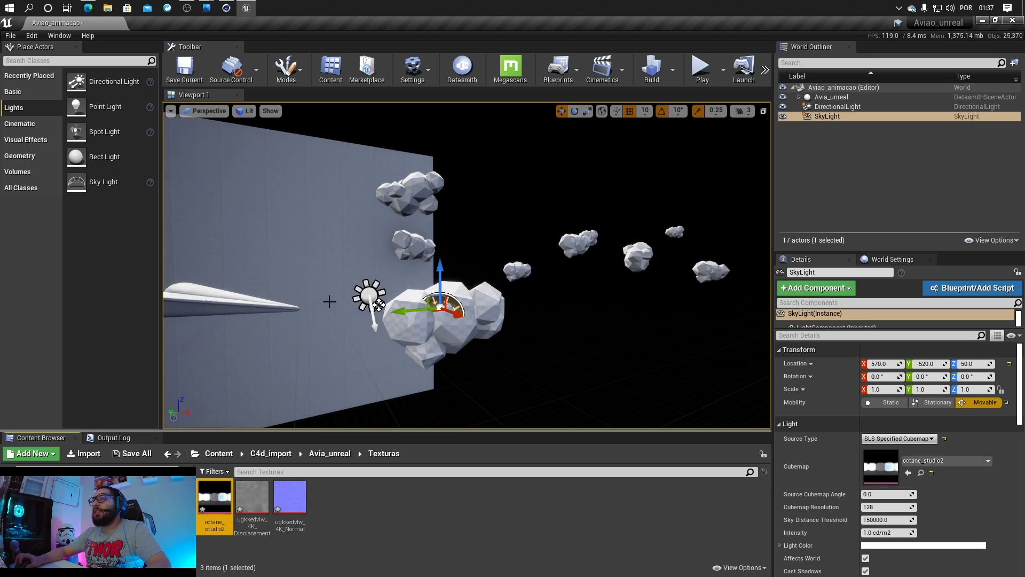
Step: Delete the Directional Light from the level and inspect the paper plane scene lit only by the Sky Light
left_click(840, 108)
key("Delete")
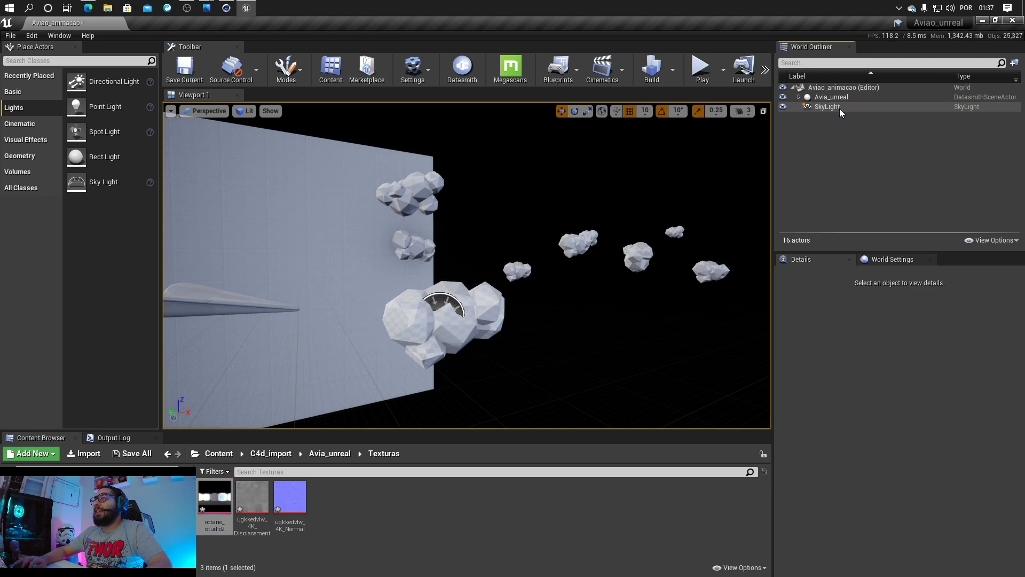
right_click_drag(511, 232, 534, 227)
key("w")
key("s")
key("w")
key("s")
key("s")
key("w")
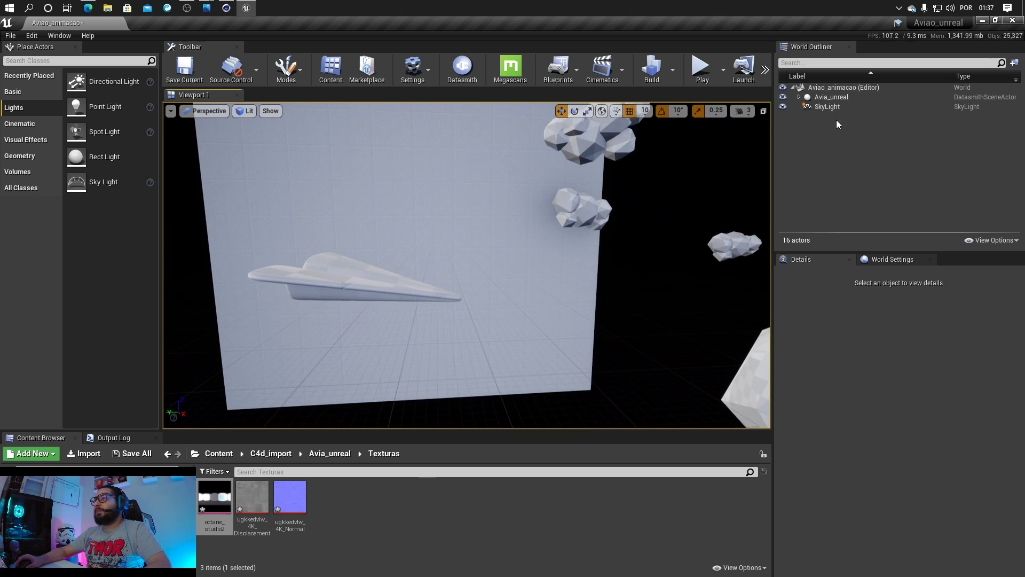
Step: Set the Sky Light's cubemap resolution to 1024, comparing it with 256
left_click(827, 107)
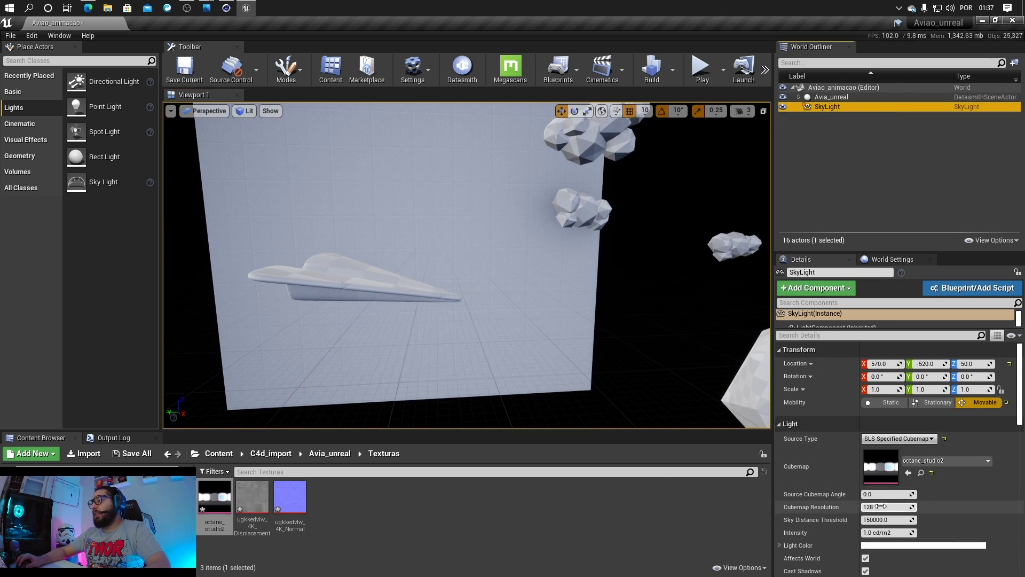
left_click(882, 507)
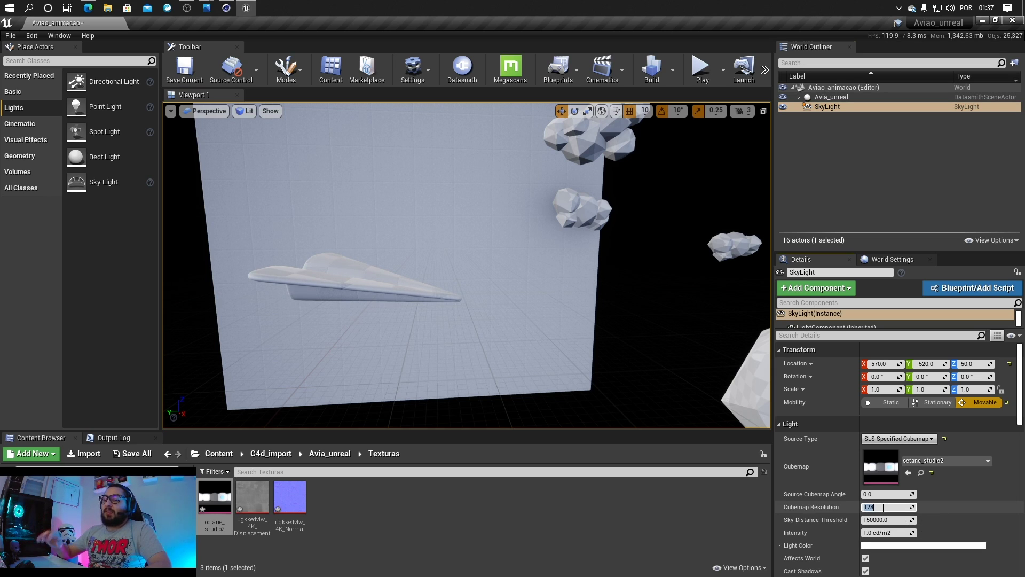
type("102")
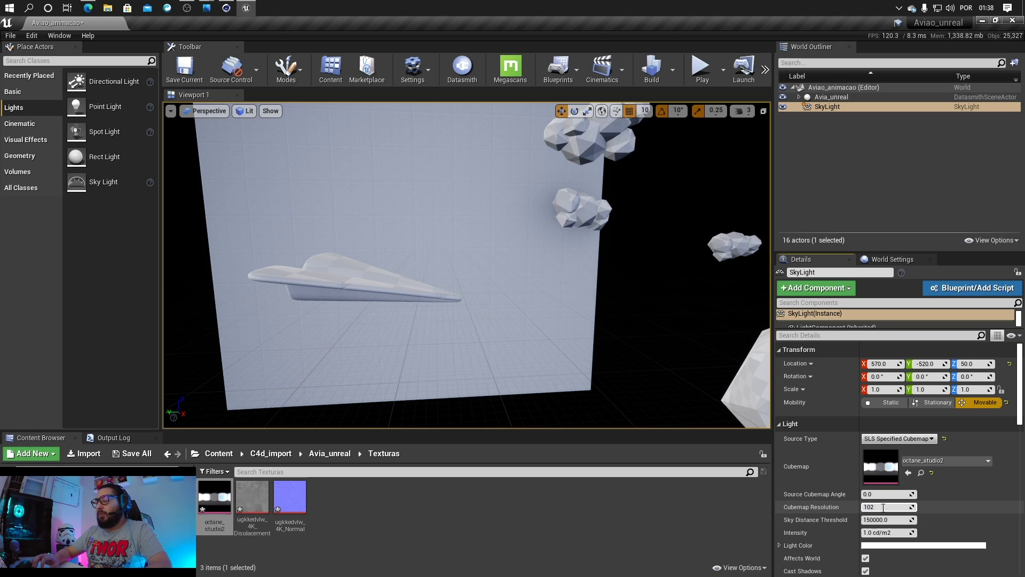
type("4")
key("Return")
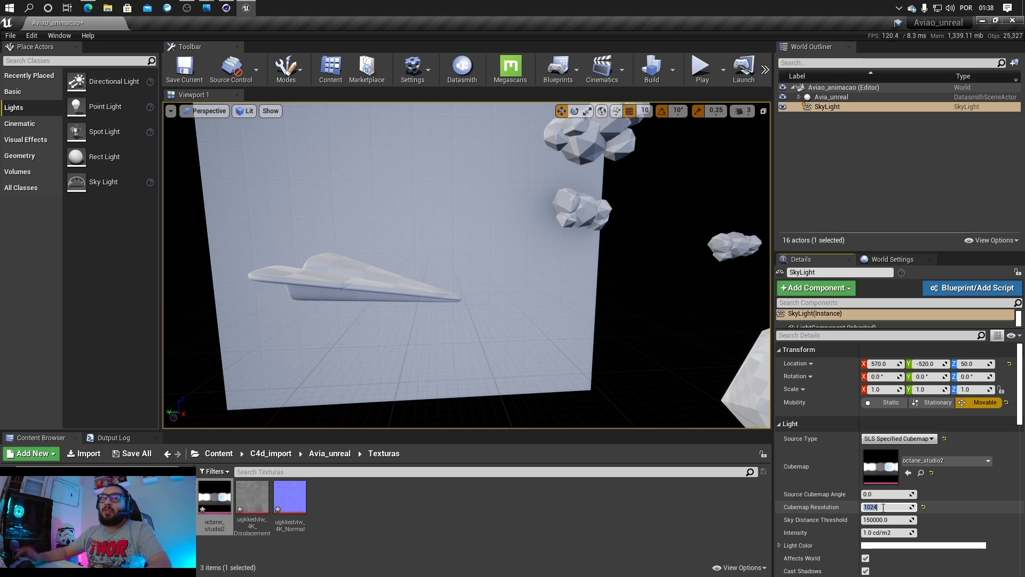
left_click(954, 508)
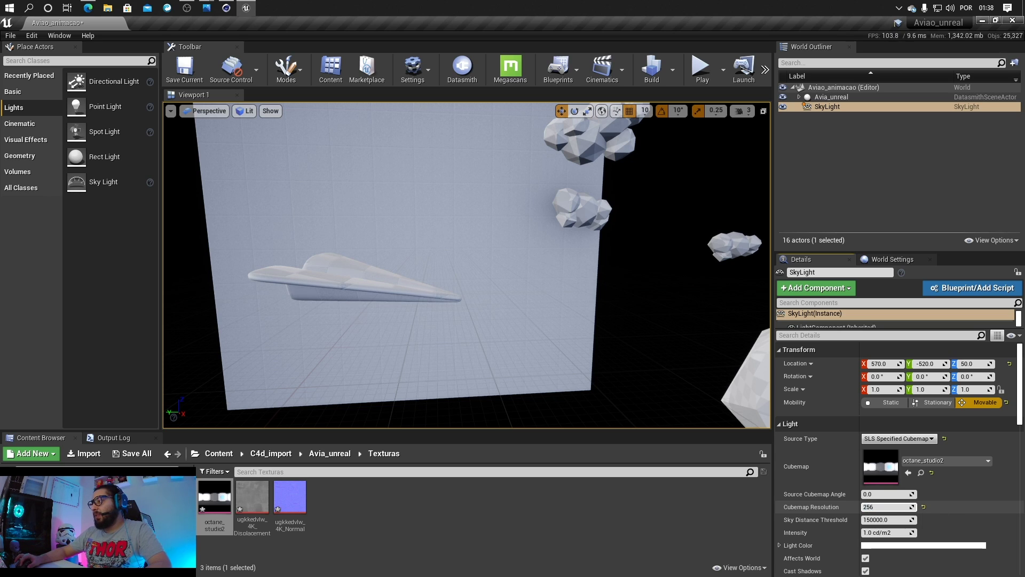
left_click_drag(888, 507, 911, 507)
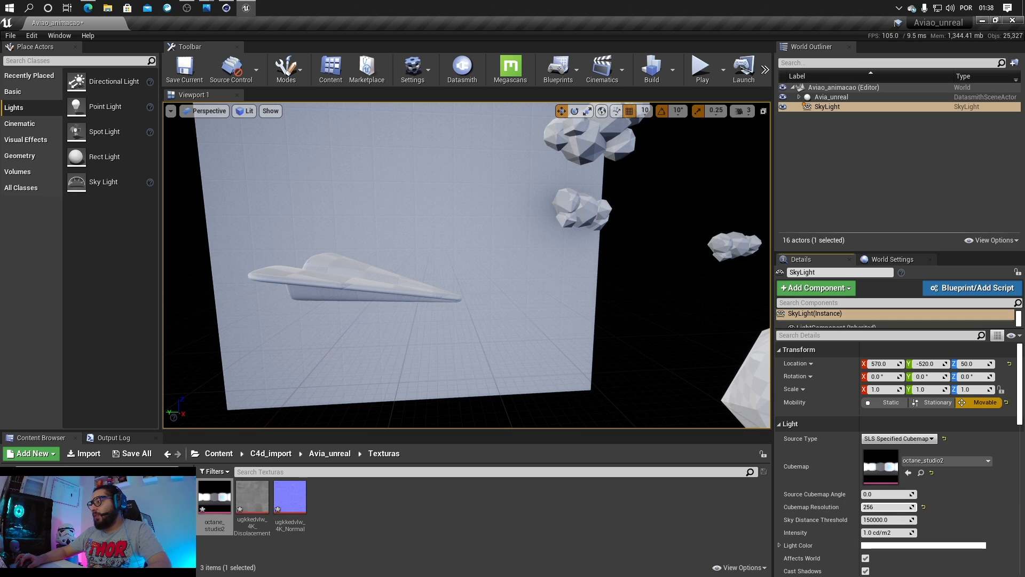
Step: Try the Sky Light's intensity alternately at 5 and 1 cd/m2, finish at 1 and deselect the light
left_click(915, 532)
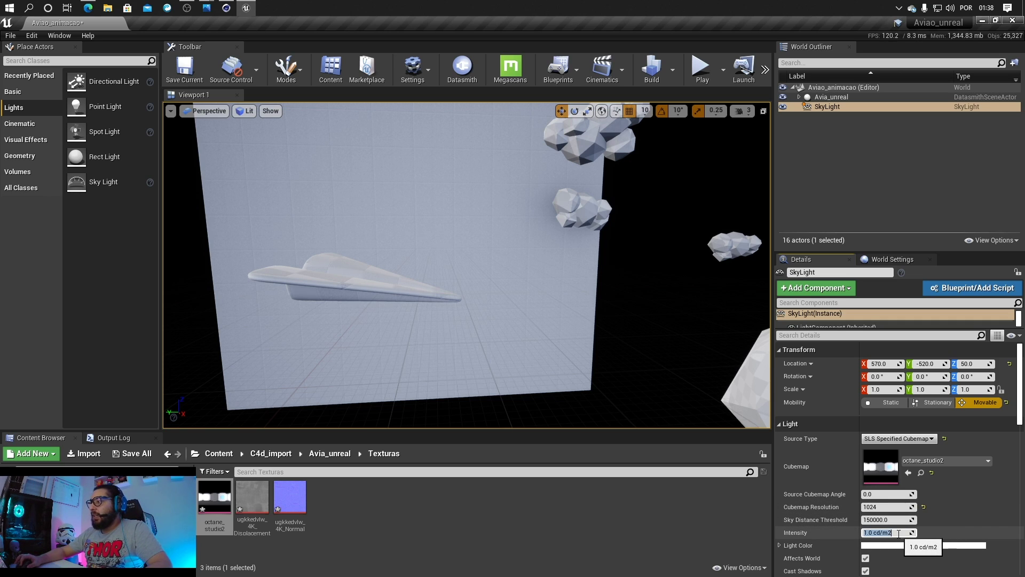
type("5")
key("Return")
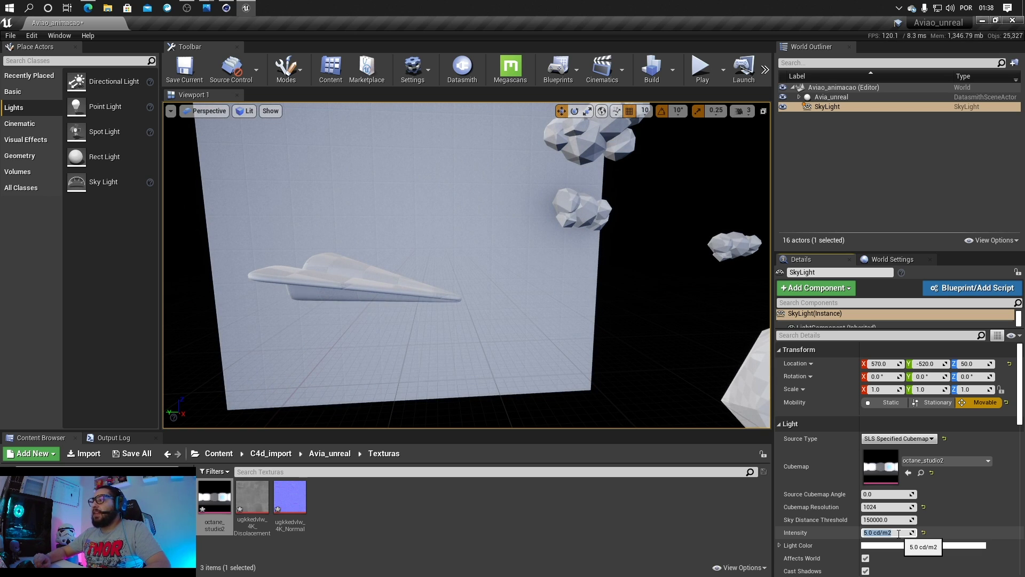
type("1")
key("Return")
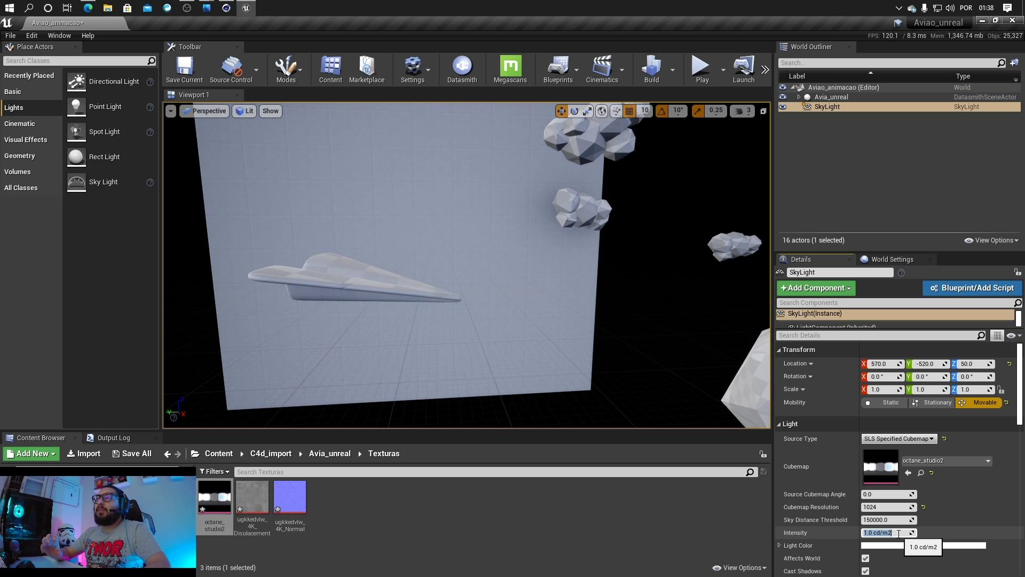
type("5")
key("Return")
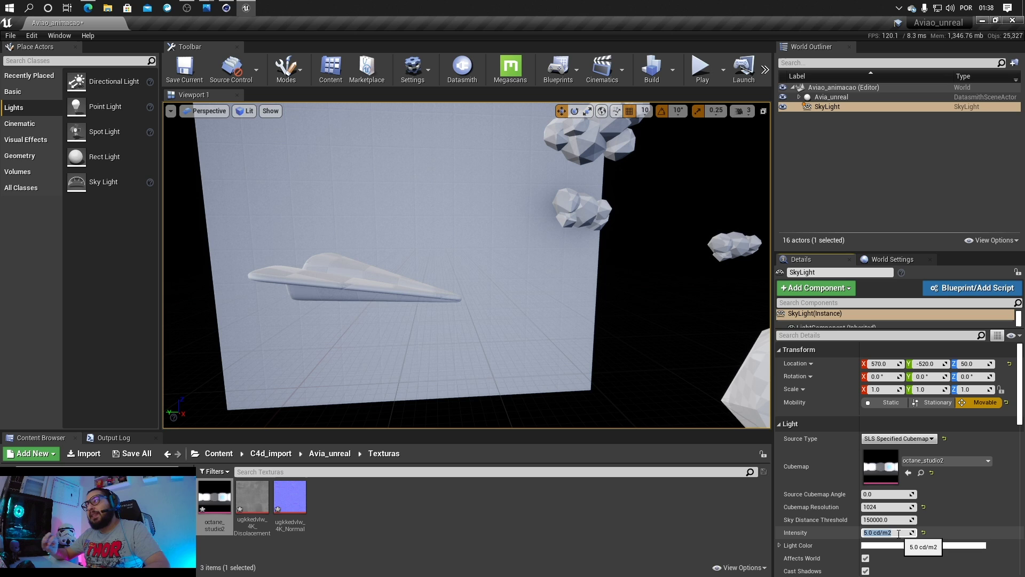
type("1")
key("Return")
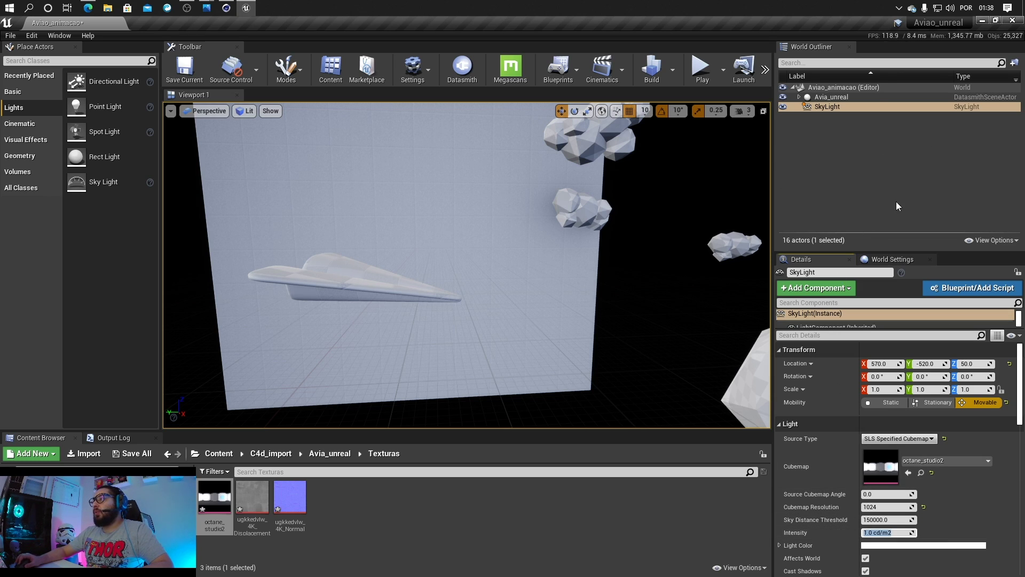
left_click(864, 221)
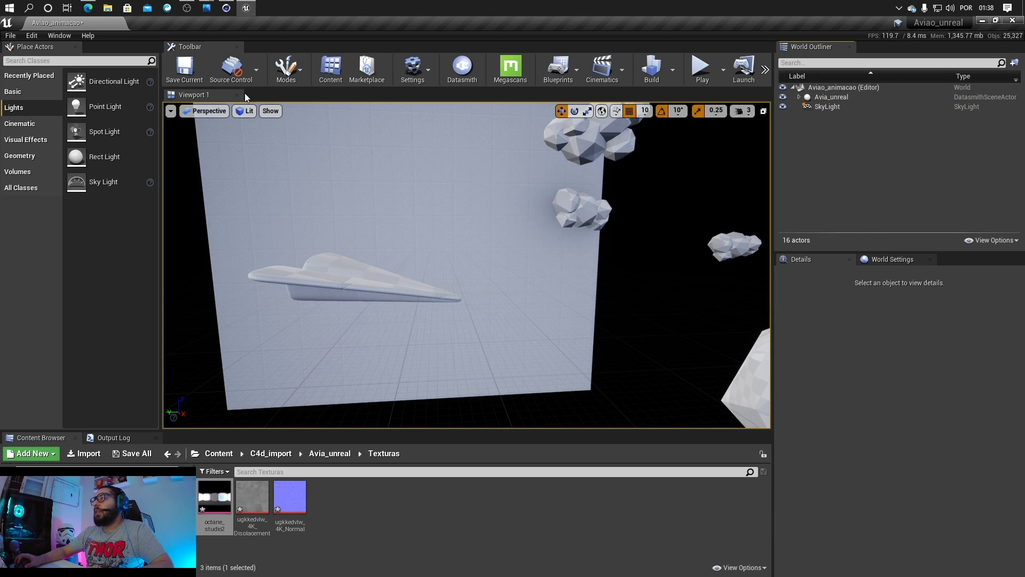
Step: Find the Post Process Volume actor and place it beside the paper plane at about X -1210, Y 60, Z -40
left_click(18, 60)
type("post")
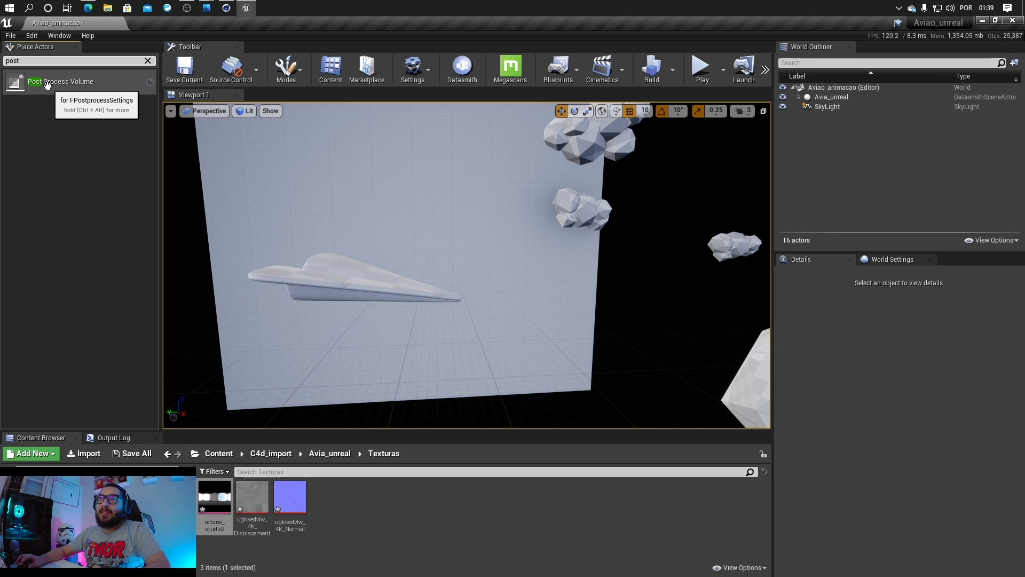
left_click_drag(52, 86, 403, 259)
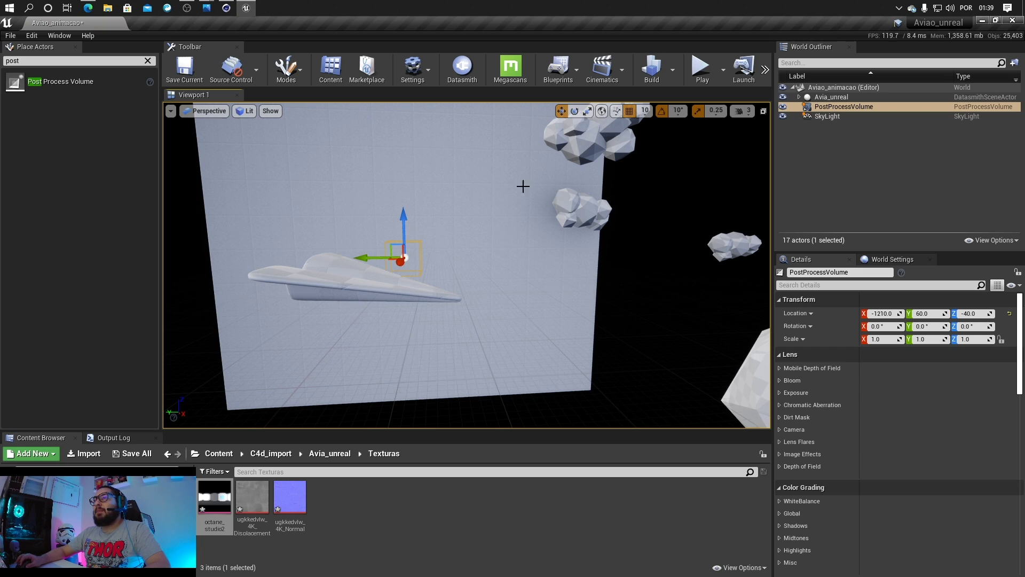
left_click(821, 147)
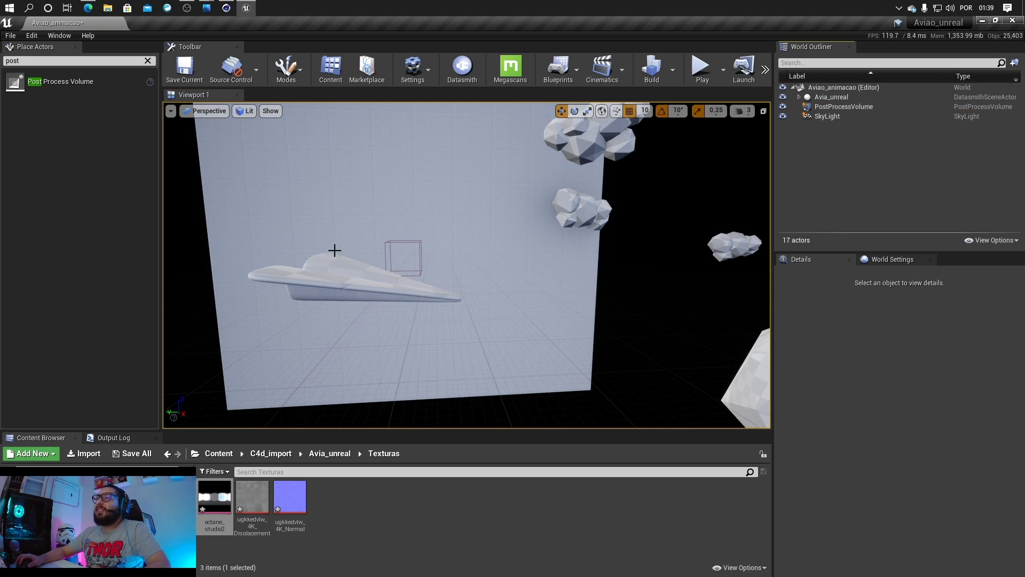
Step: Filter the Post Process Volume's properties for "unbound", enable Infinite Extent (Unbound) and clear the filter
left_click(410, 244)
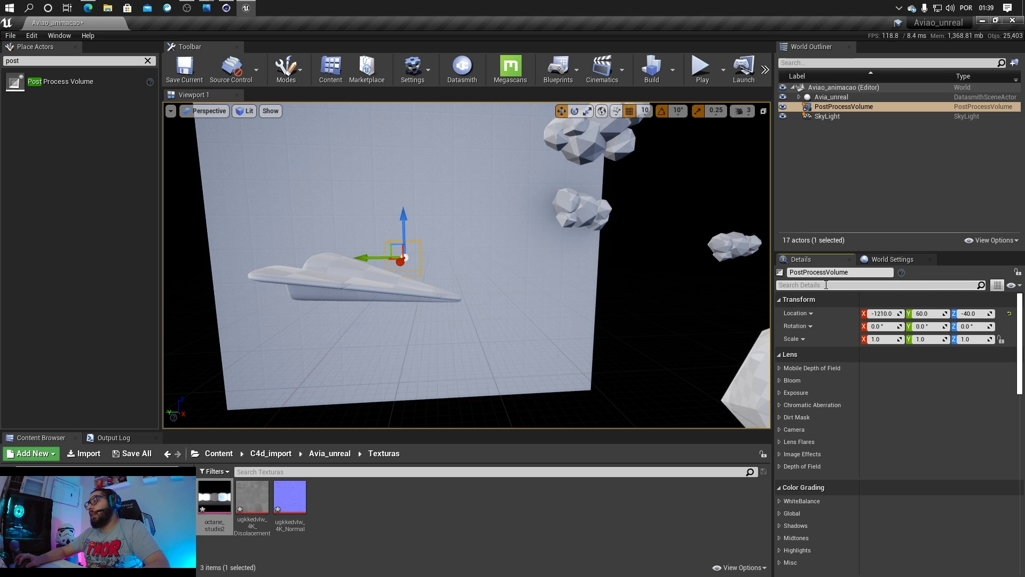
type("unb")
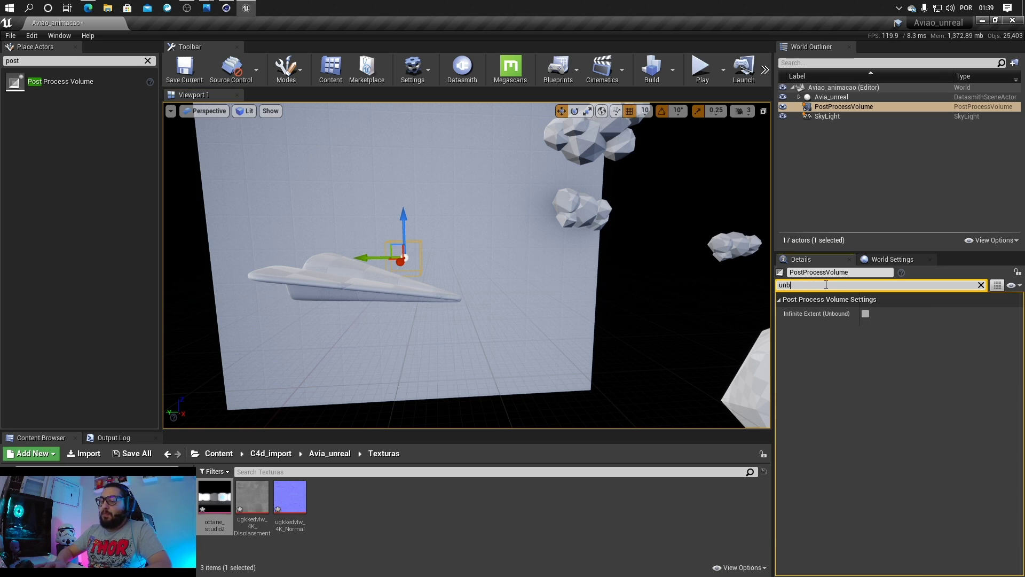
type("ound")
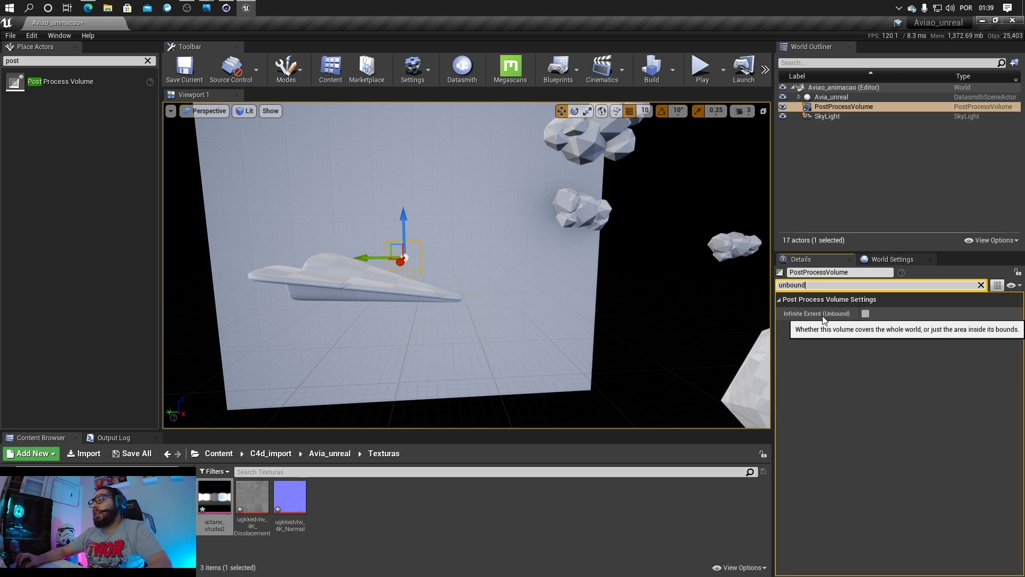
left_click(865, 314)
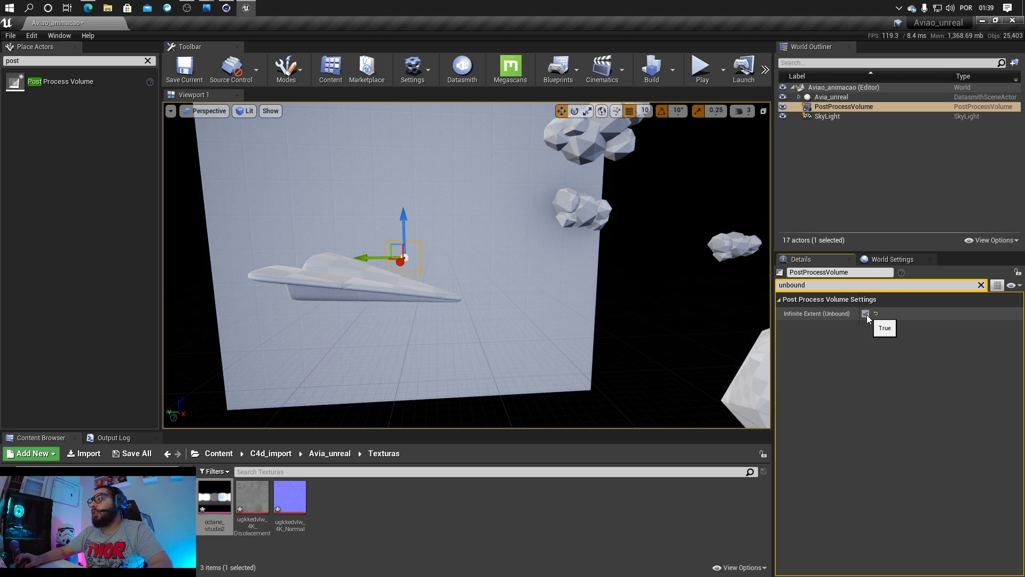
left_click(982, 284)
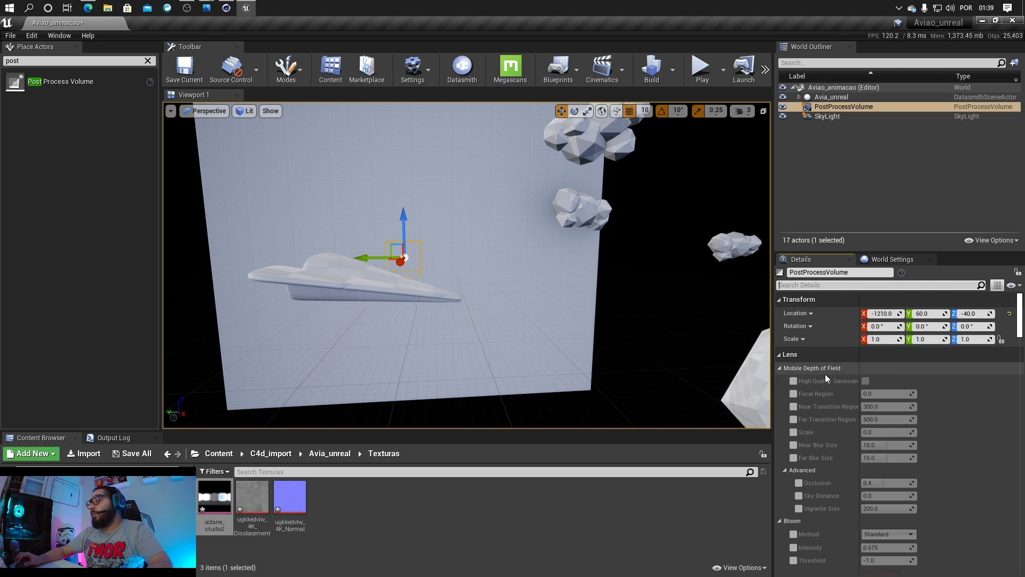
Step: Collapse the volume's Lens, Color Grading, Film, Rendering Features and Post Process Volume Settings categories
scroll(825, 377, "down", 2)
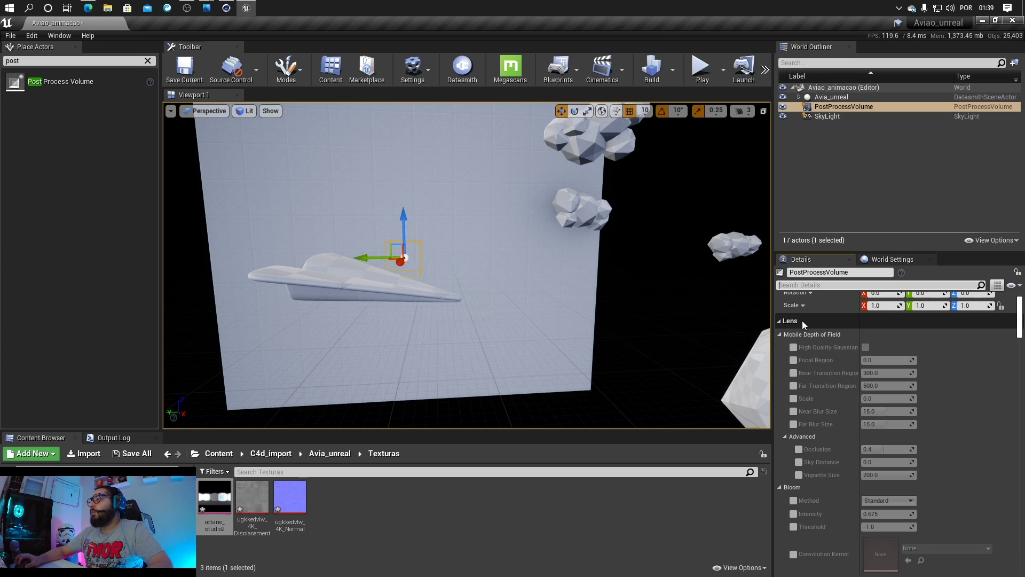
left_click(777, 321)
left_click(780, 337)
left_click(779, 351)
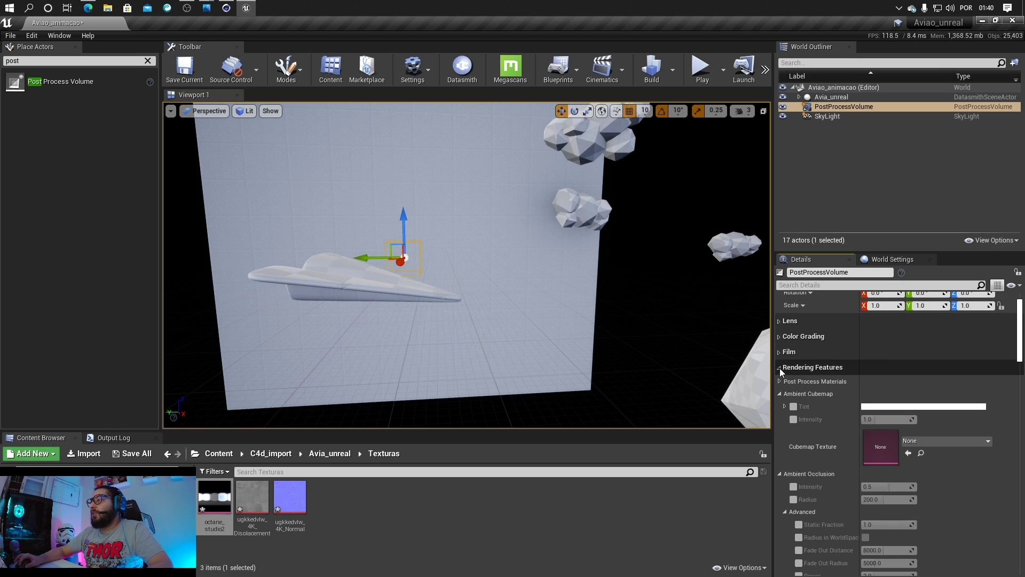
left_click(779, 367)
left_click(780, 383)
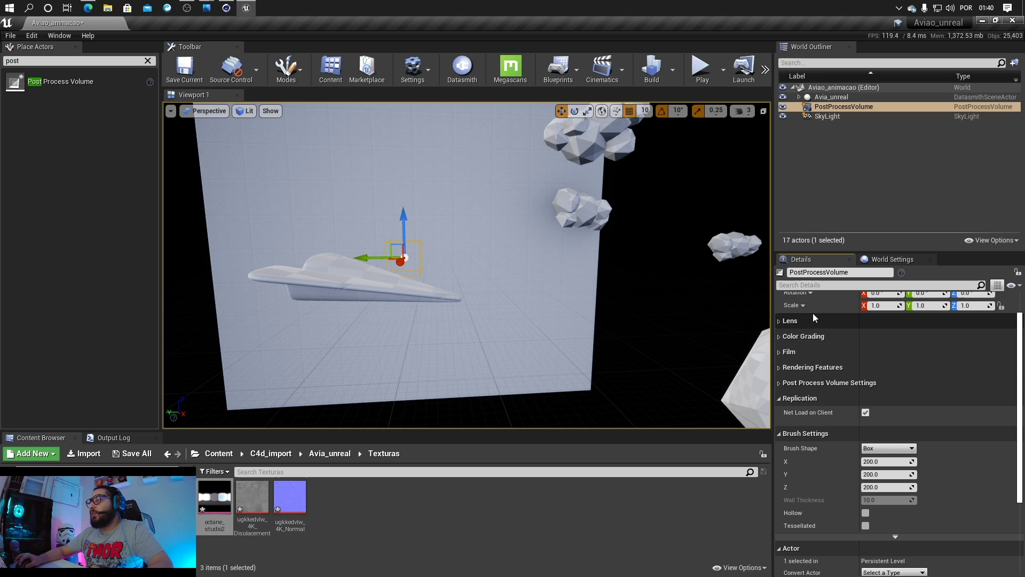
Step: Filter the Post Process Volume's properties for "exposure" and enable the Exposure Compensation override
left_click(813, 284)
type("expo")
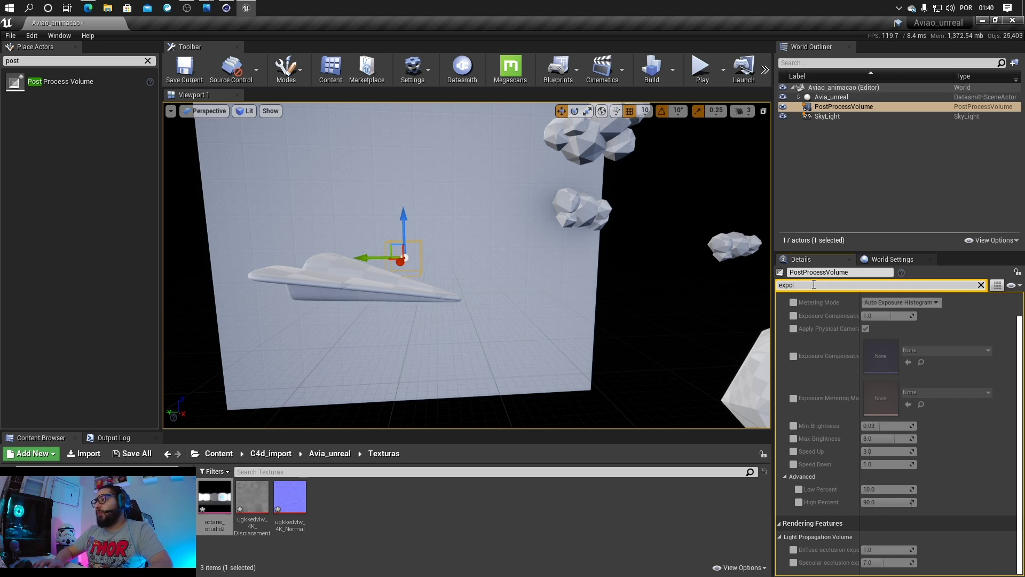
type("sure")
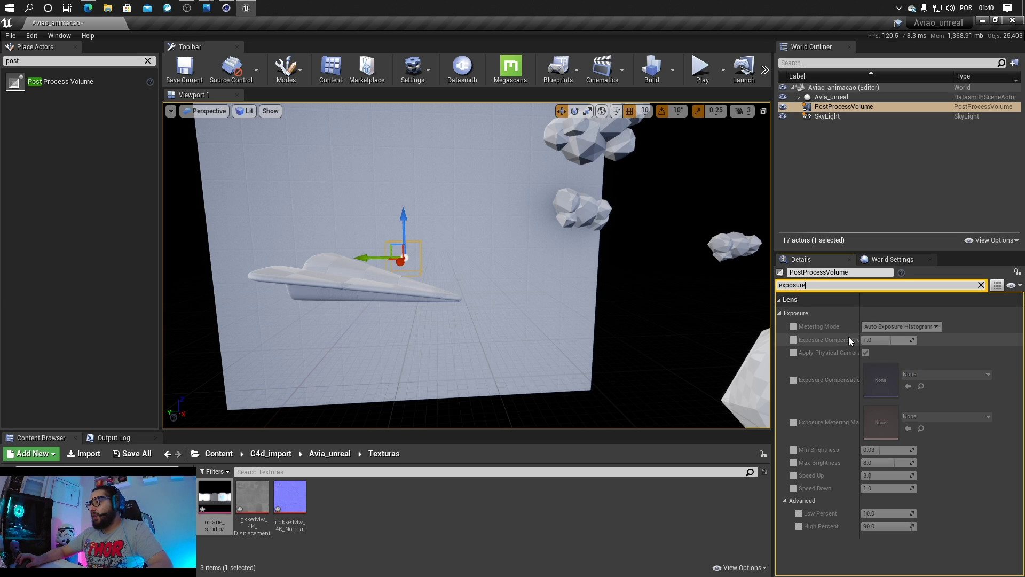
left_click(793, 339)
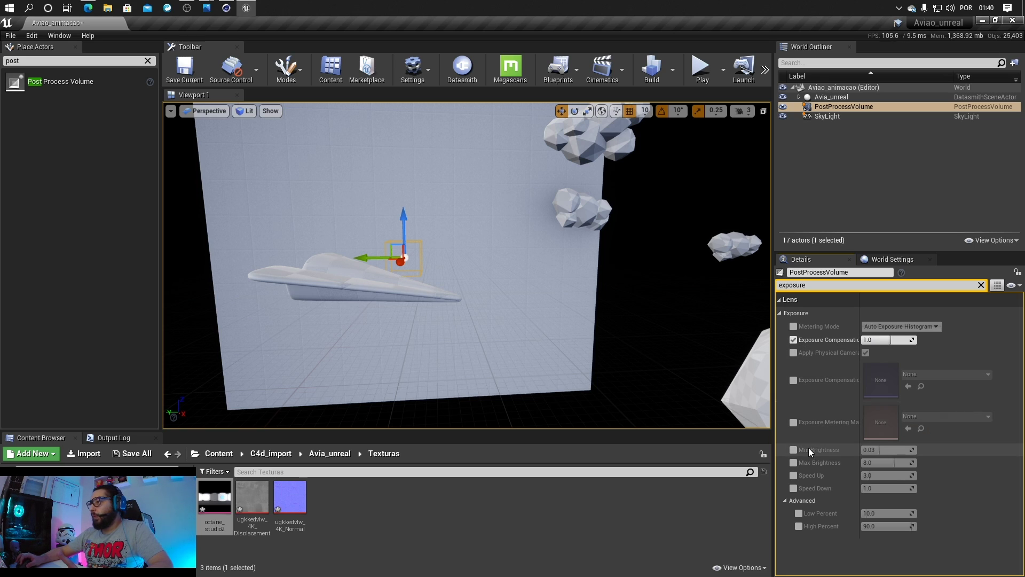
Step: Enable the volume's Min Brightness and Max Brightness overrides and set both to 1.0
left_click(794, 450)
left_click(793, 462)
left_click(881, 450)
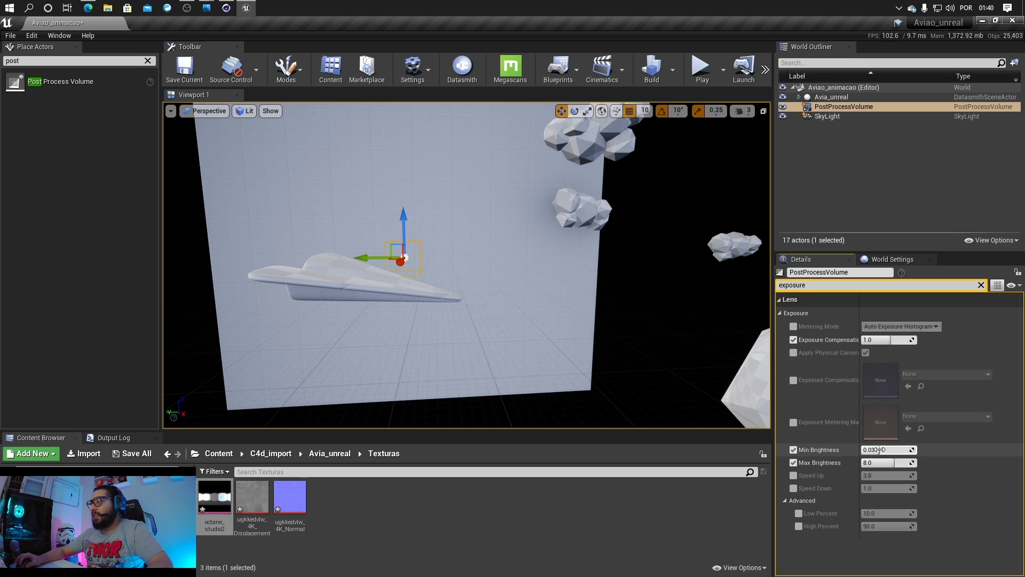
type("1")
left_click(883, 463)
type("1")
left_click(974, 458)
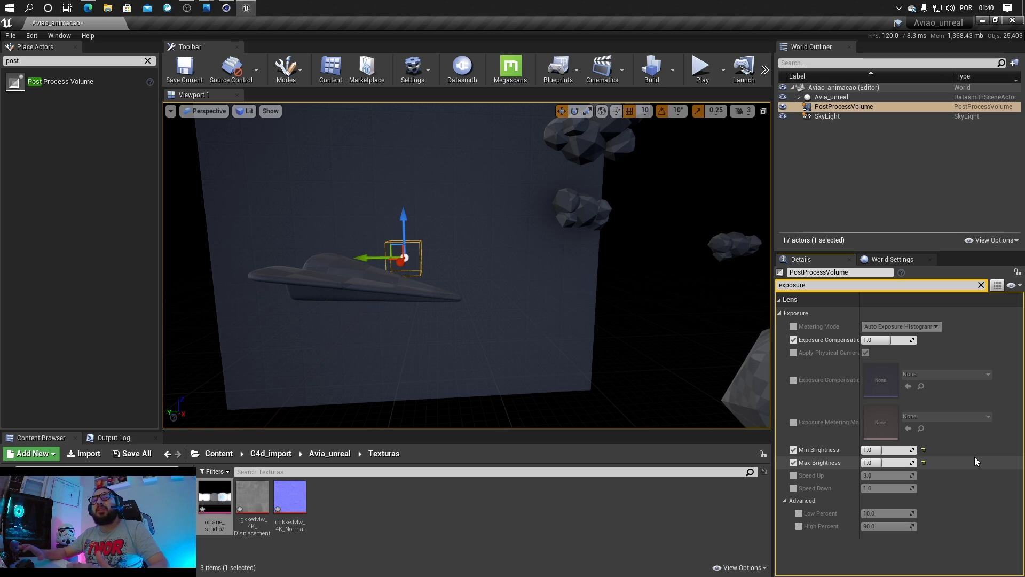
Step: Try Intensity values of 5, 1 and 3 on the Sky Light and settle on 4.0 cd/m2
left_click(827, 117)
left_click(980, 334)
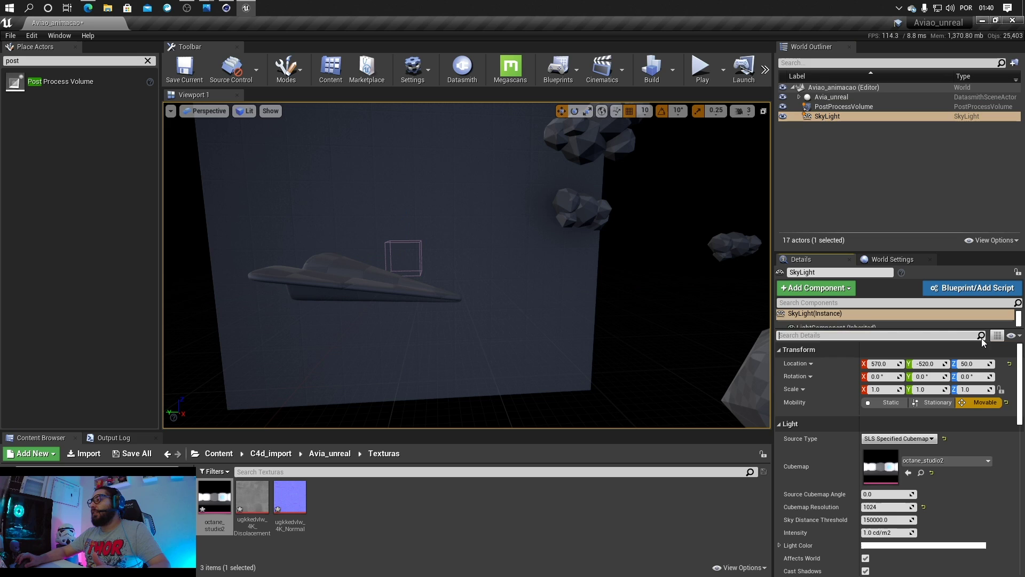
left_click(893, 532)
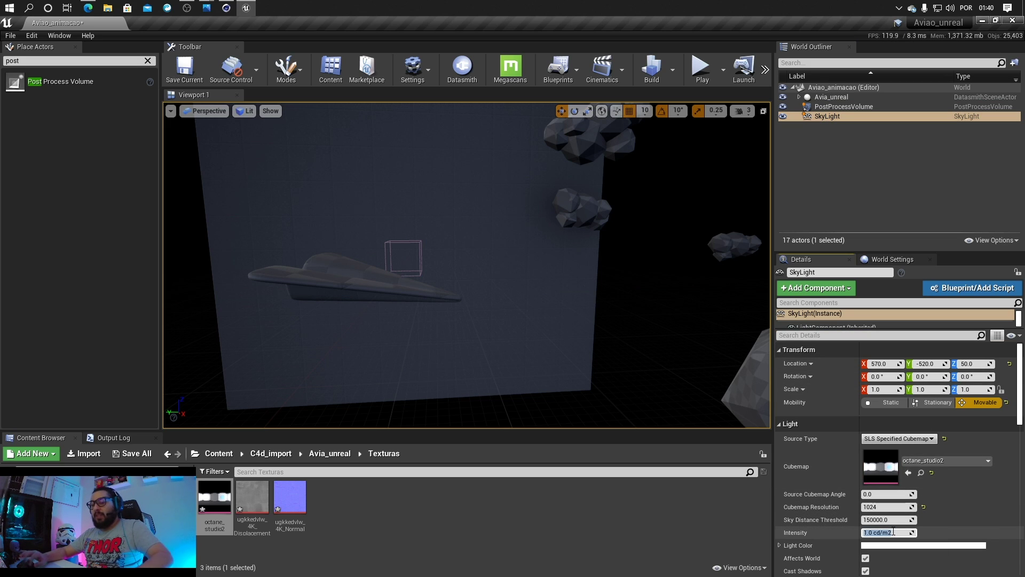
type("5")
key("Return")
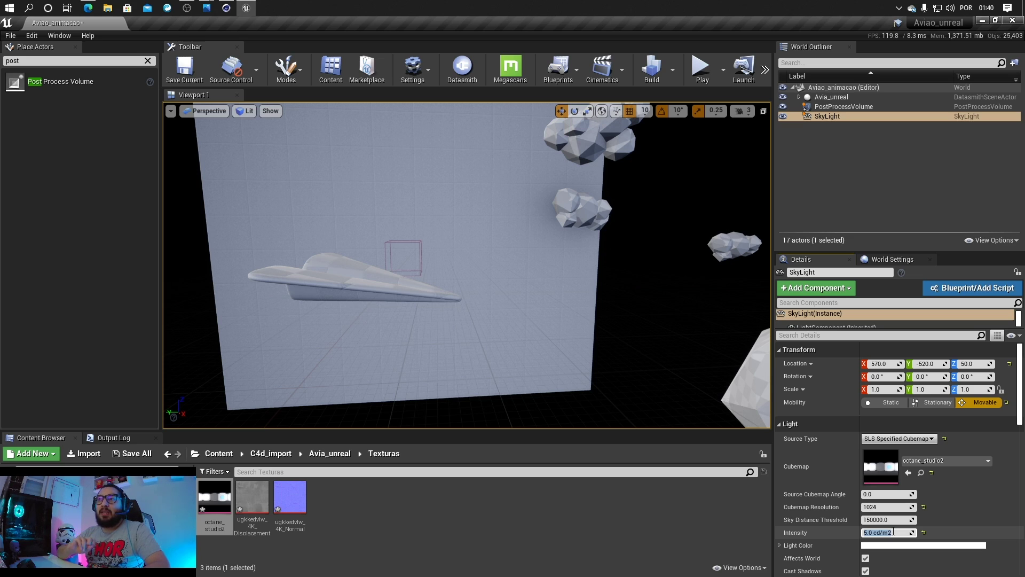
type("1")
key("Return")
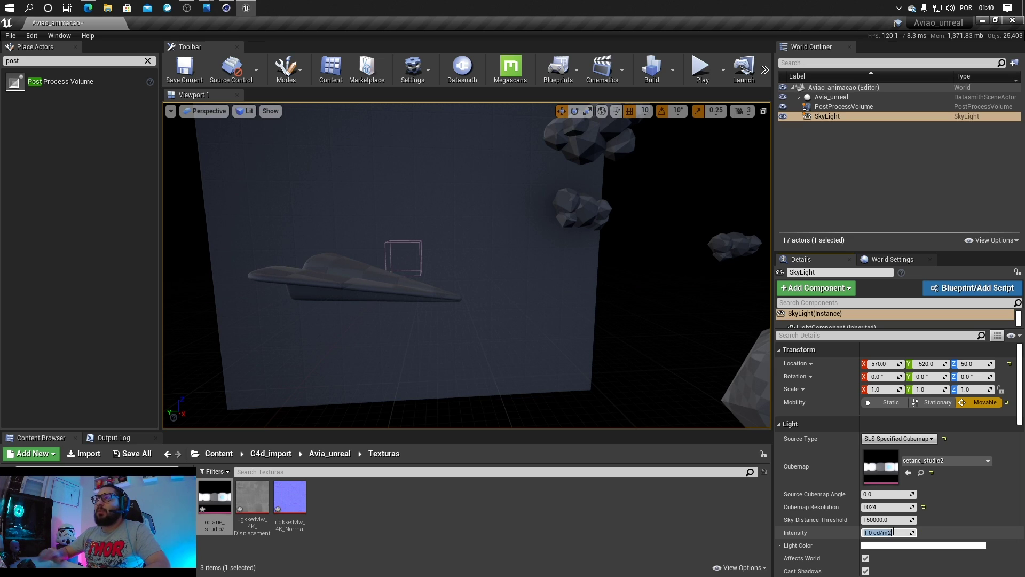
type("3")
key("Return")
type("4")
key("Return")
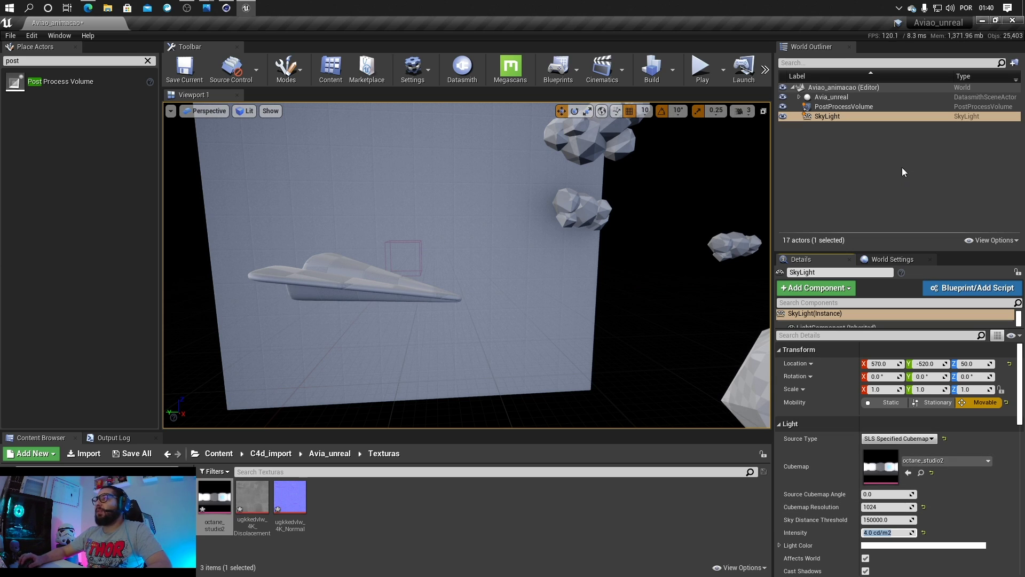
Step: Create a folder named Materiais inside the Avia_unreal content folder and open it
left_click(48, 505)
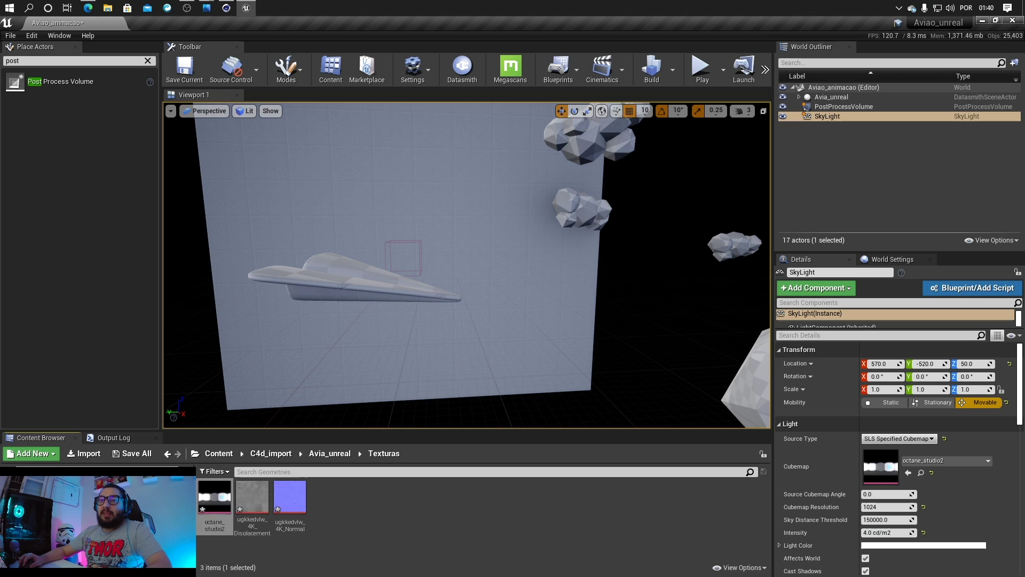
left_click(53, 514)
left_click(50, 501)
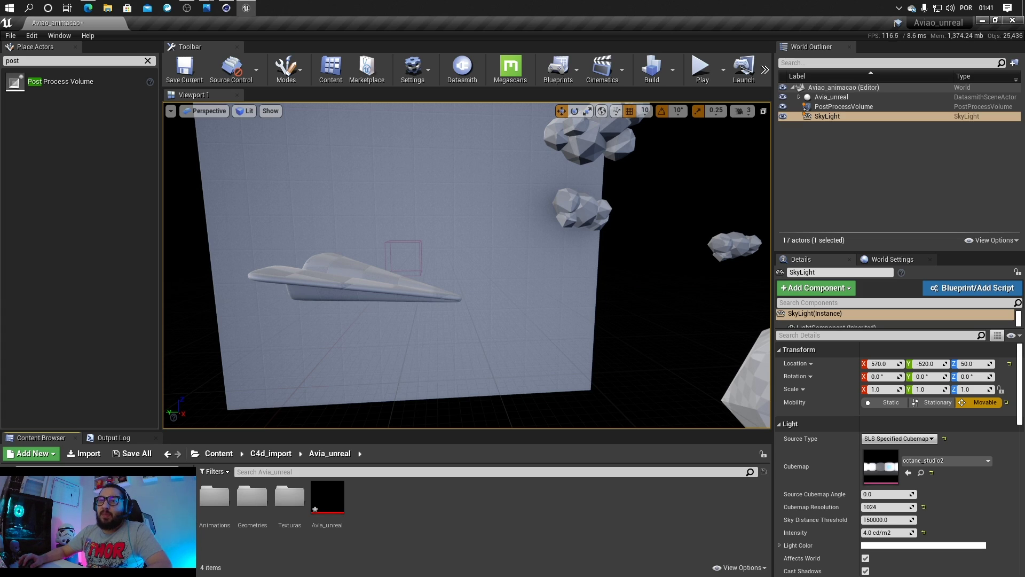
right_click(373, 497)
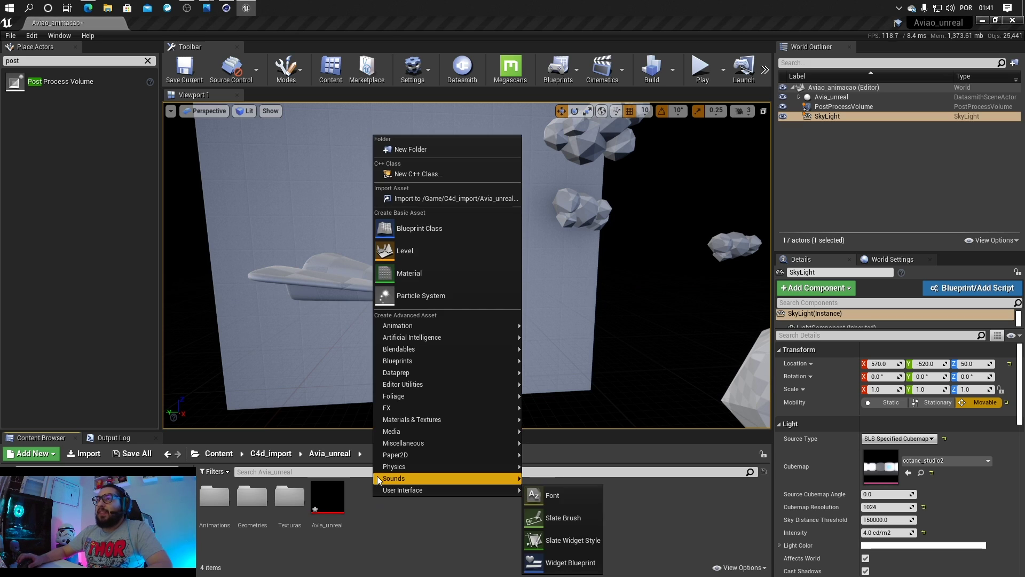
left_click(410, 149)
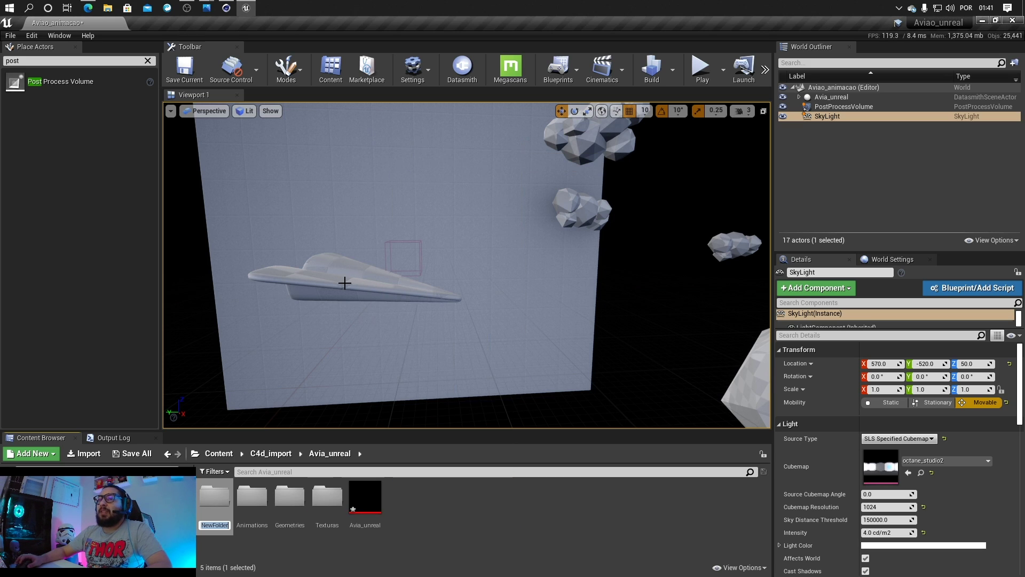
type("Materia")
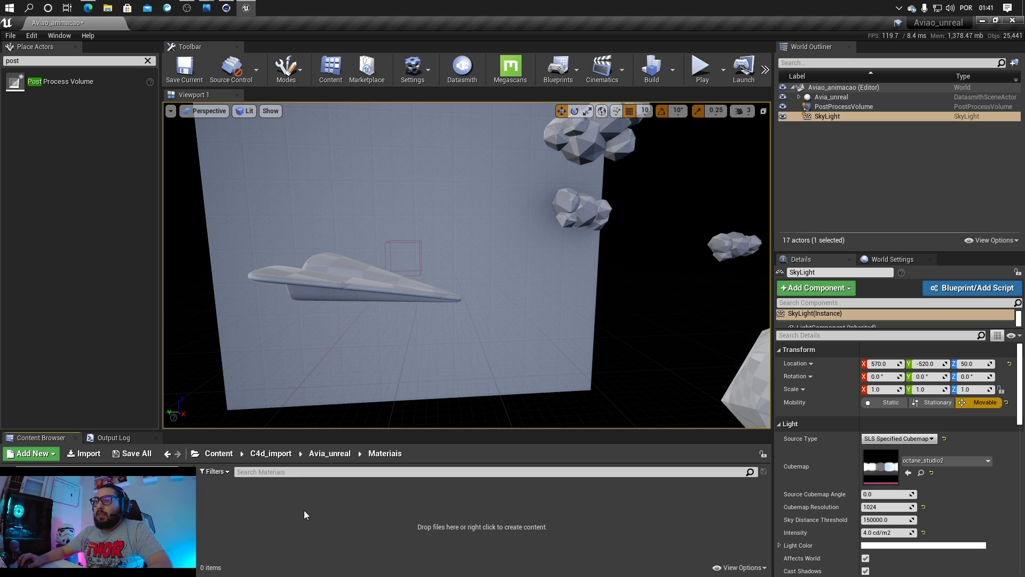
Step: Create a new material named M_ColorBase in the Materiais folder
right_click(228, 504)
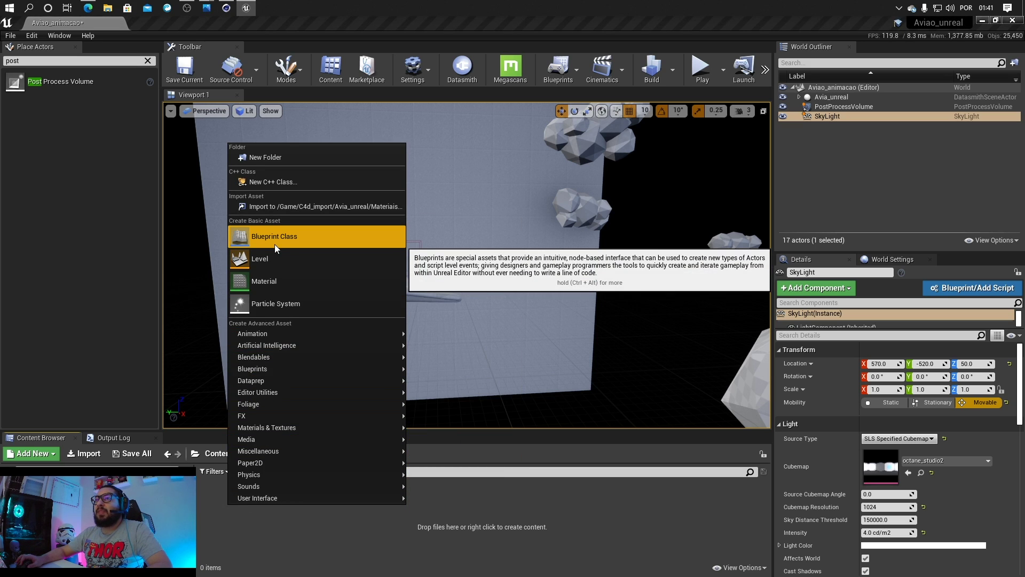
left_click(278, 282)
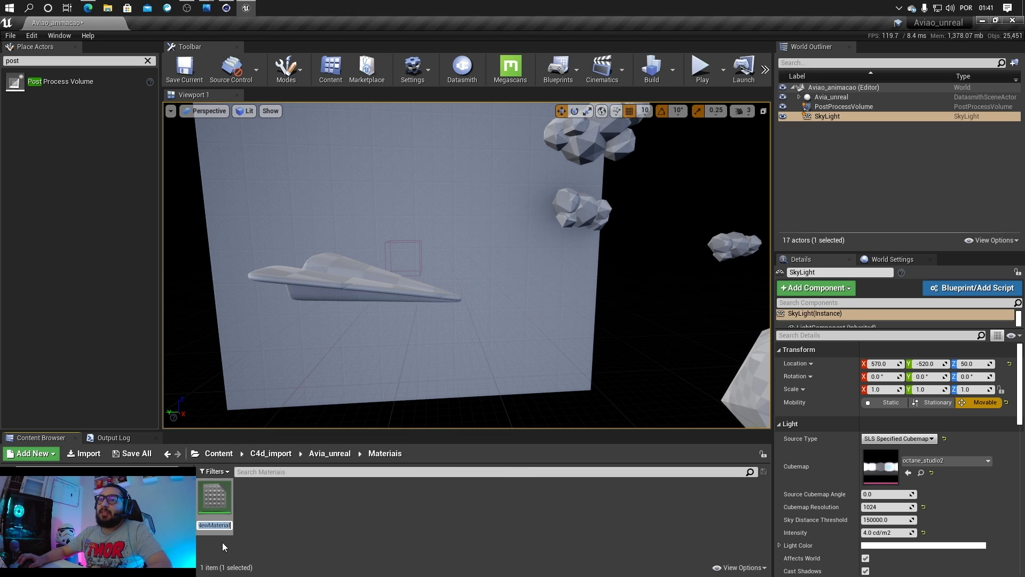
type("M")
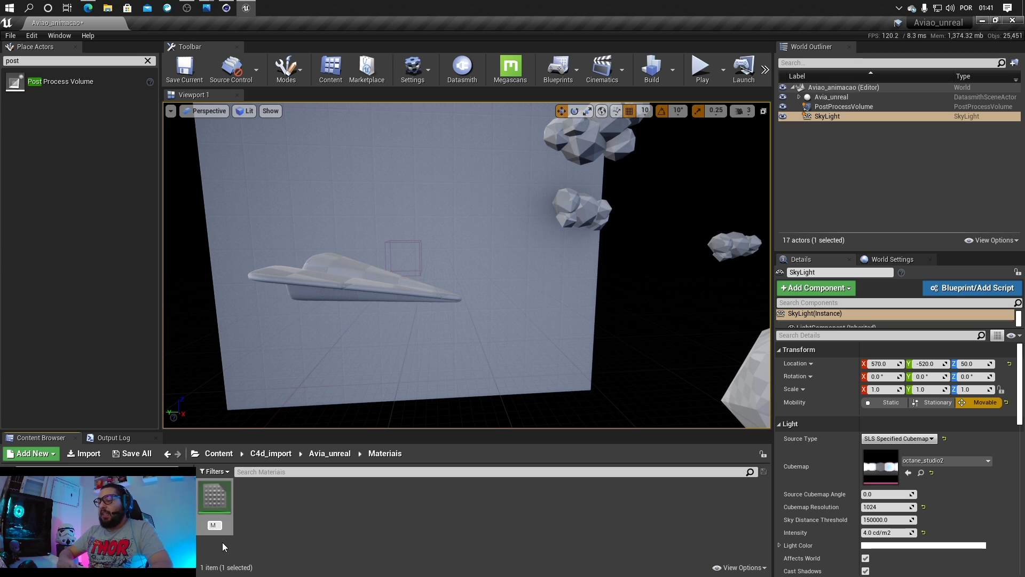
type("_ColorBas")
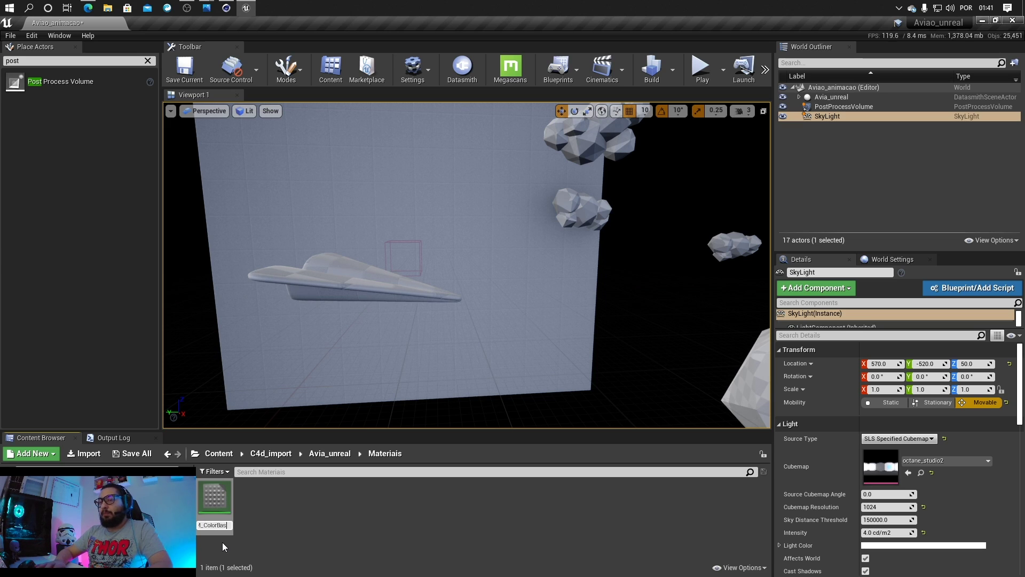
type("e")
key("Return")
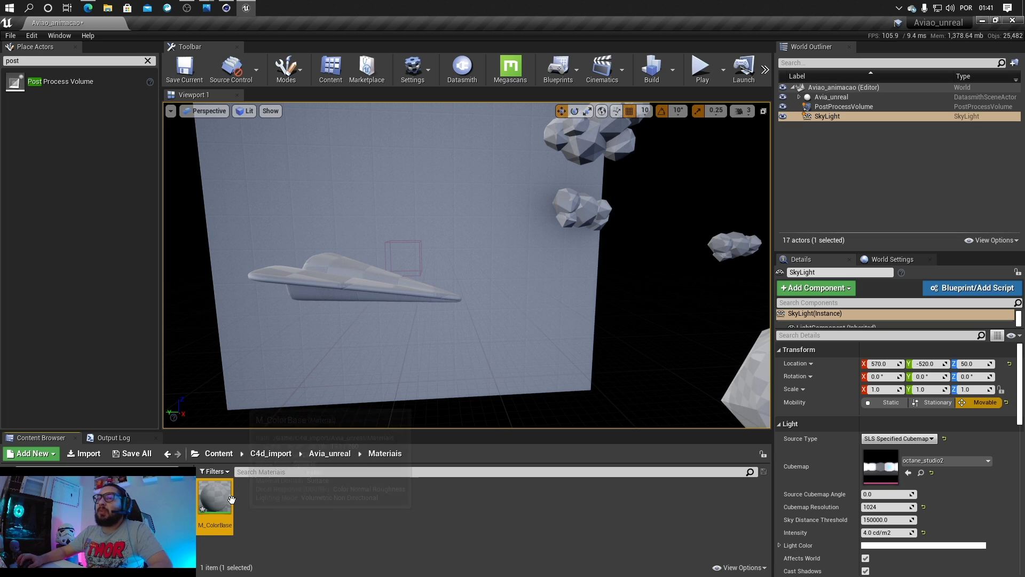
left_click(121, 471)
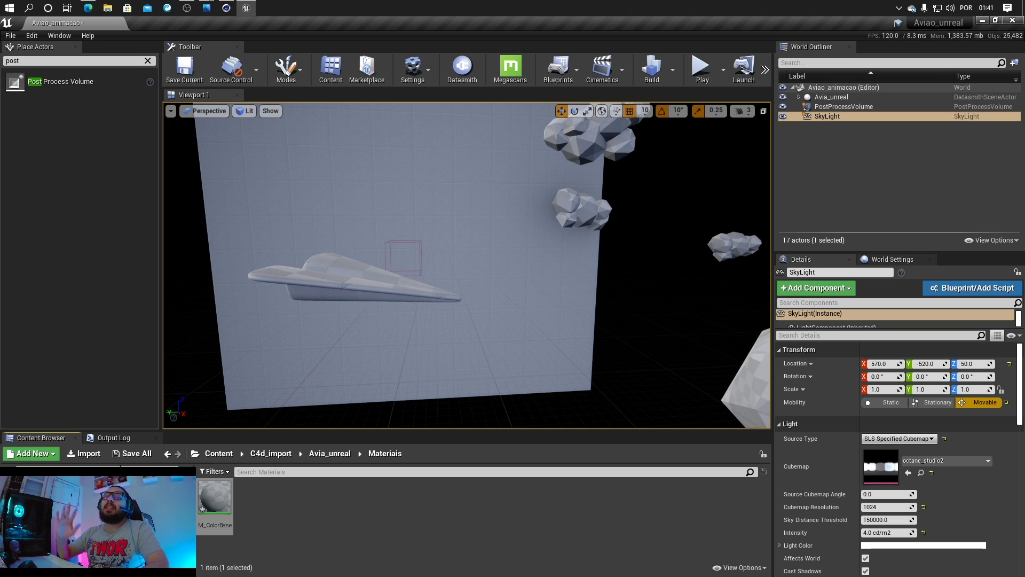
Step: Open M_ColorBase in a maximized Material Editor and reposition its main material node in the graph
double_click(230, 500)
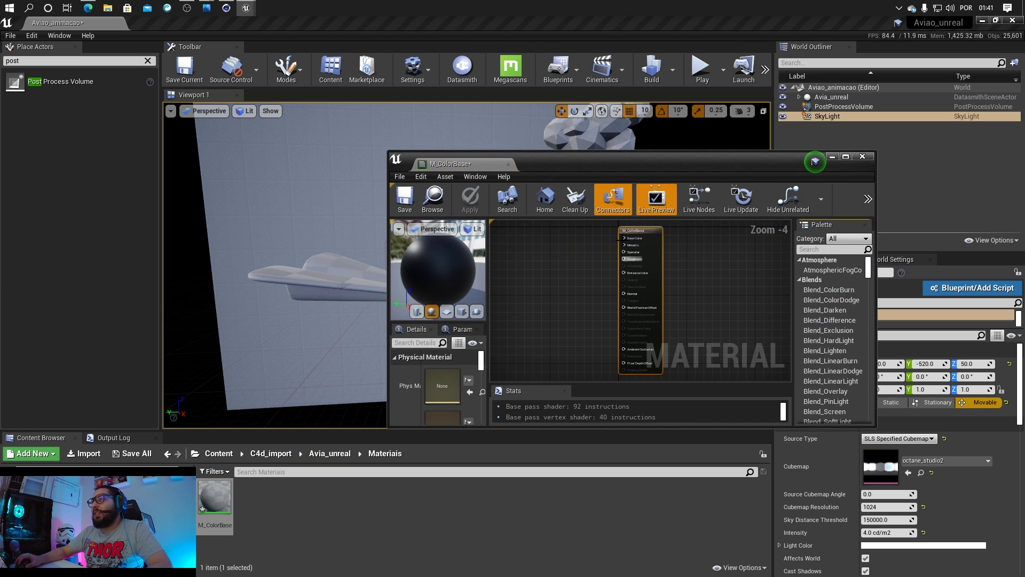
left_click(846, 156)
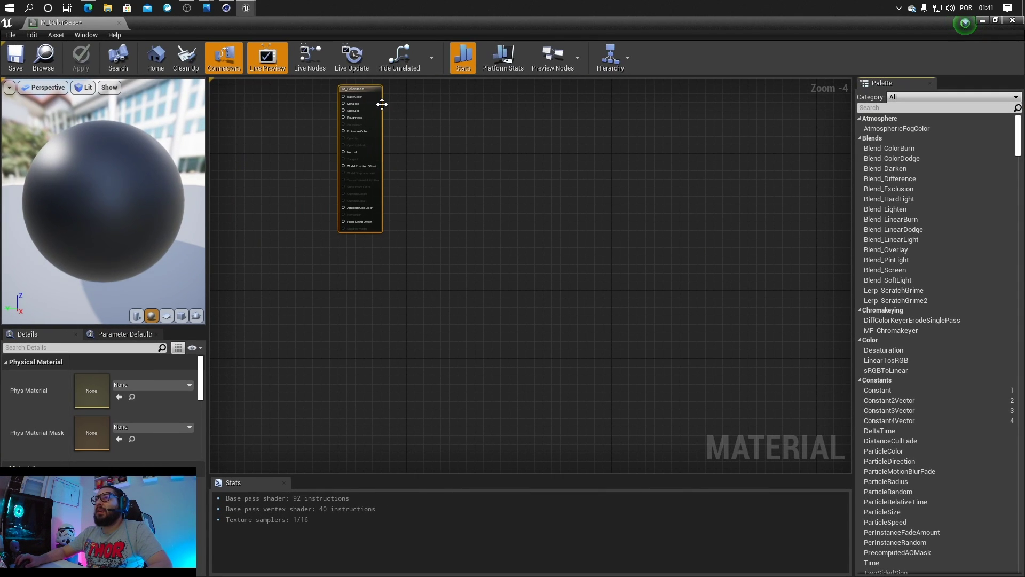
left_click_drag(382, 104, 492, 190)
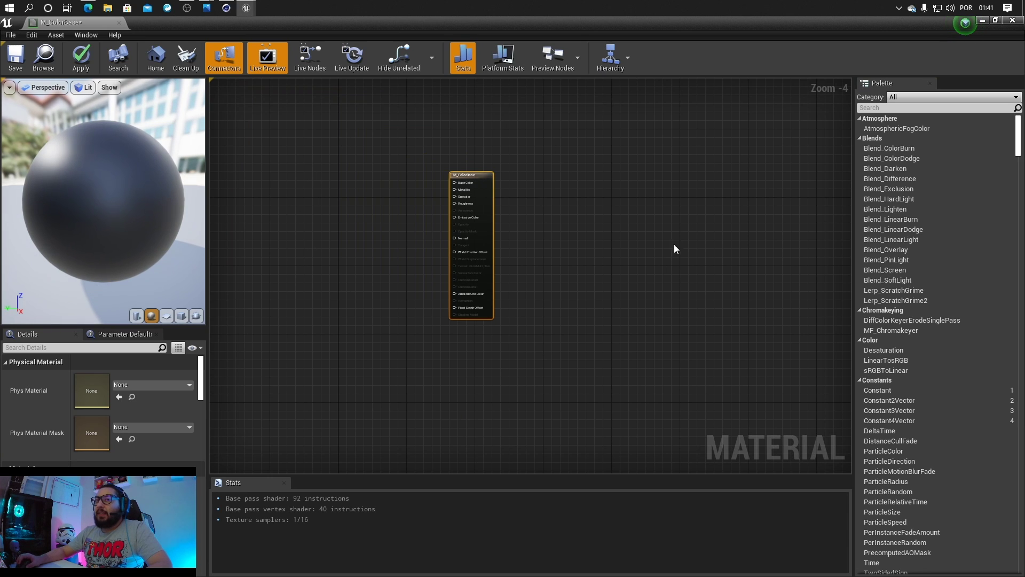
right_click_drag(388, 124, 367, 149)
scroll(434, 217, "up", 4)
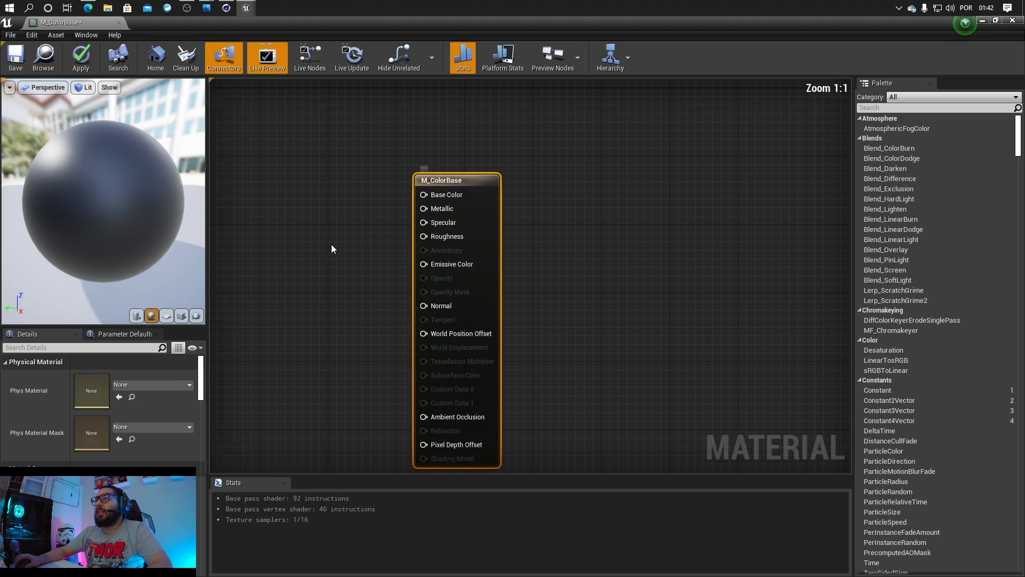
right_click_drag(332, 249, 470, 201)
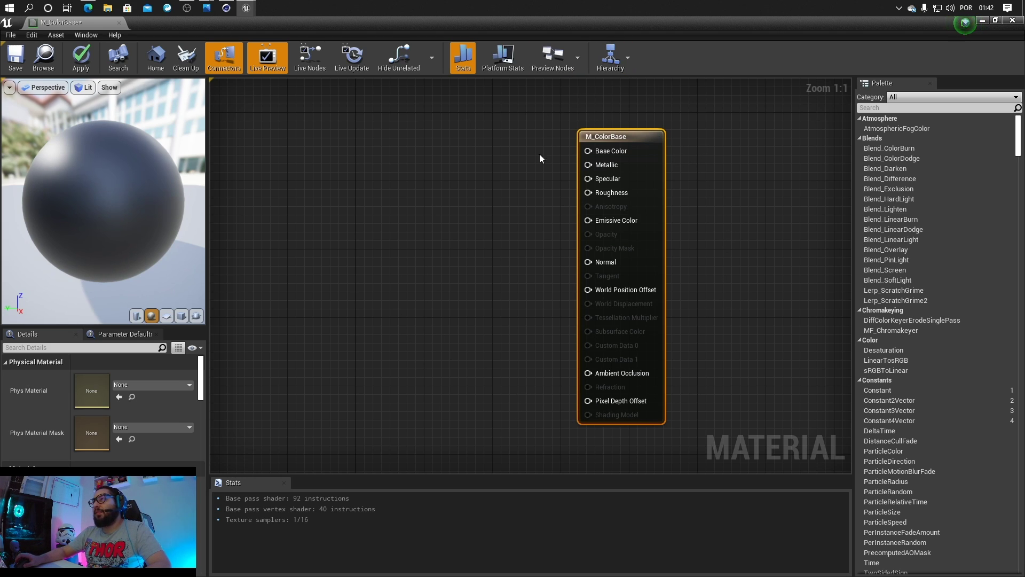
Step: Examine the node categories available for the material graph, including Atmosphere, Blends and Chromakeying, and close the list
right_click(394, 123)
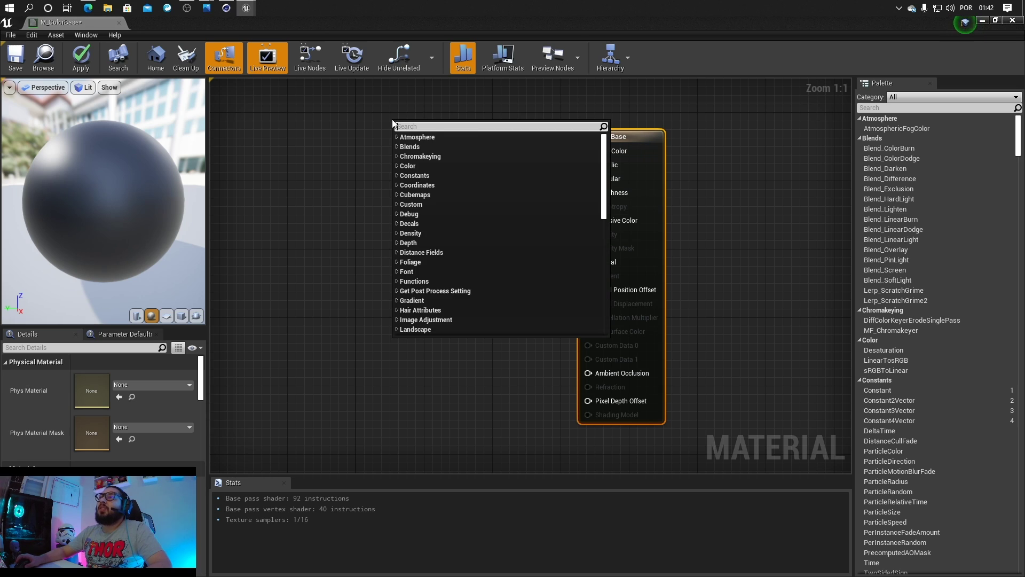
mouse_move(605, 152)
left_mouse_down()
mouse_move(613, 285)
mouse_move(610, 139)
left_mouse_up()
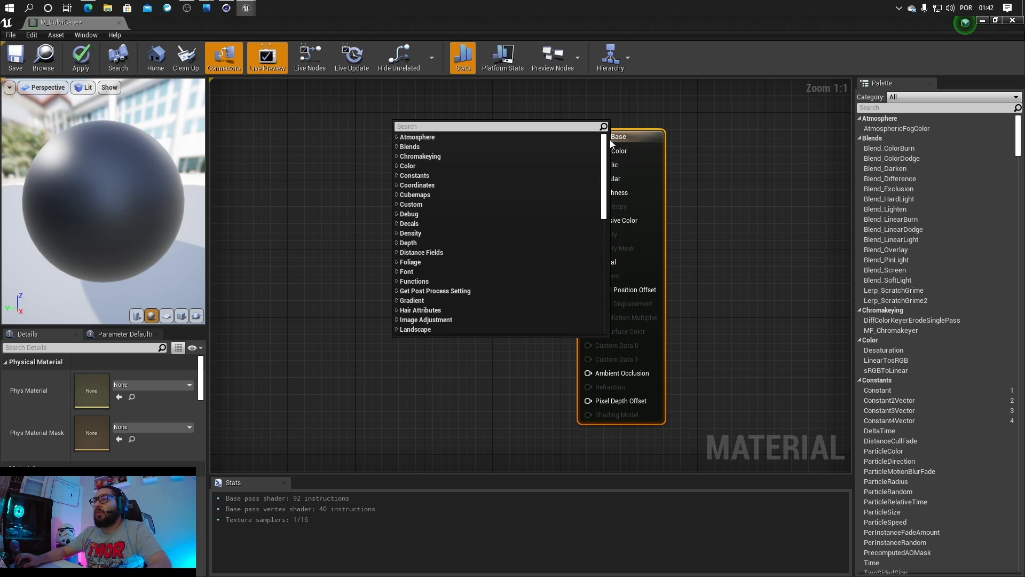
left_click(398, 136)
left_click(397, 156)
scroll(413, 281, "down", 1)
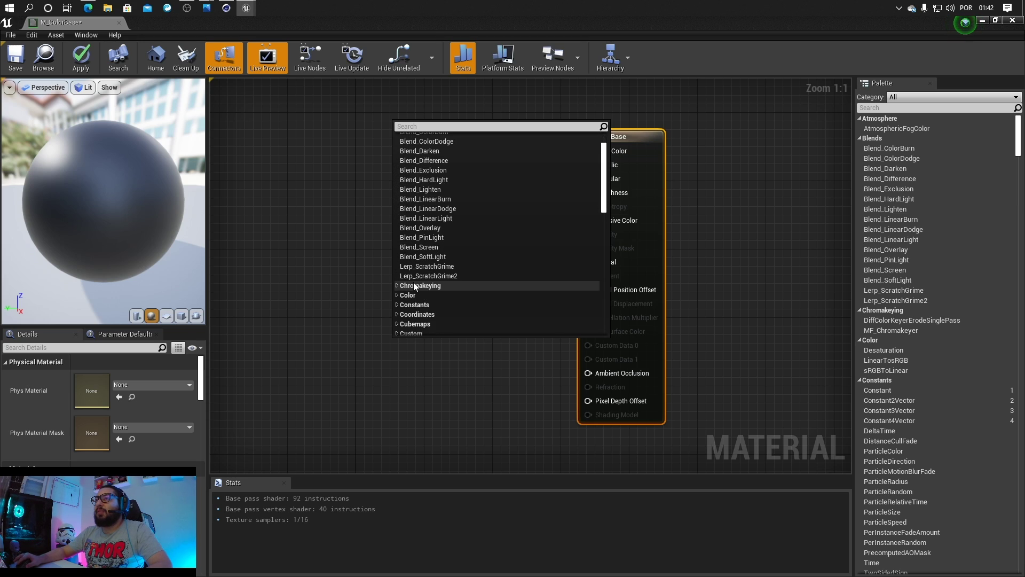
scroll(413, 282, "down", 1)
left_click(397, 265)
scroll(396, 264, "down", 1)
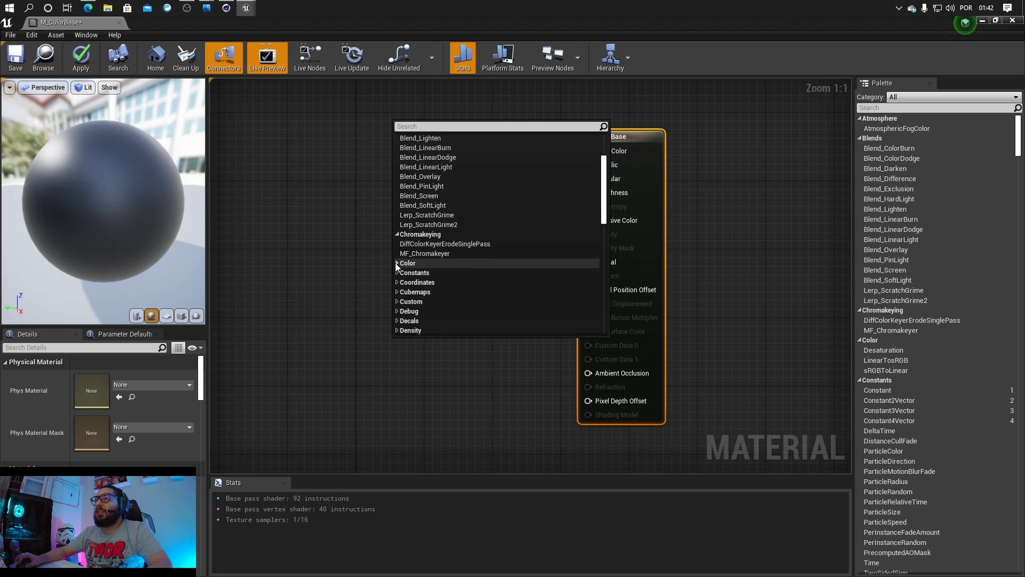
left_click(360, 197)
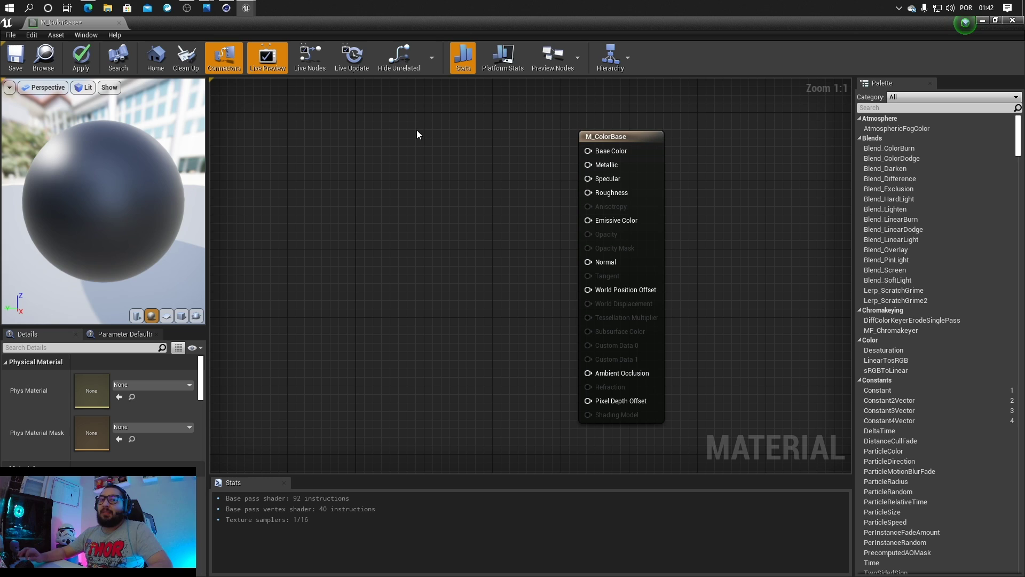
Step: Add a Constant3Vector node, view its extended description, and connect its output to the material's Base Color
left_click(404, 141)
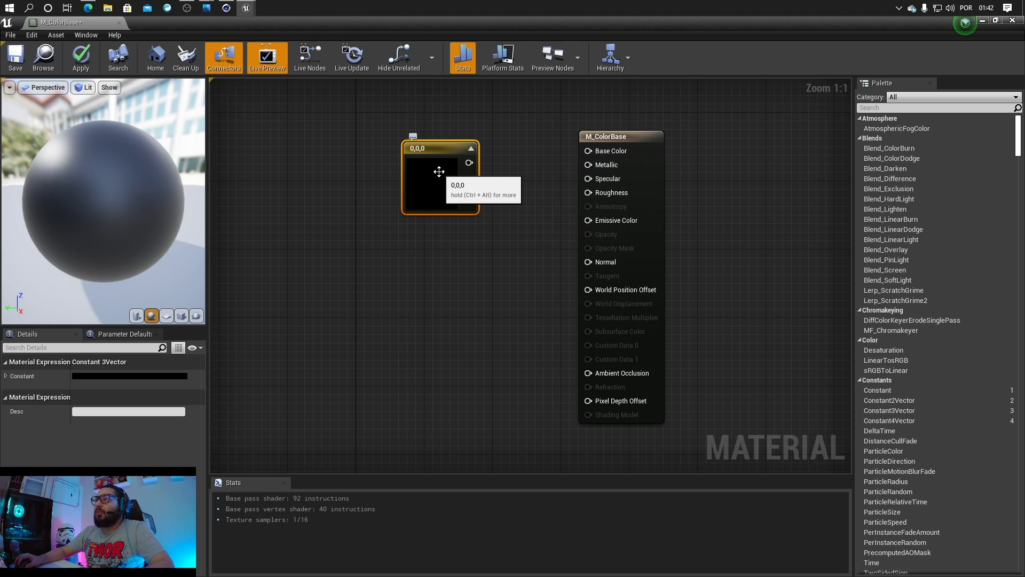
key("ctrl+alt")
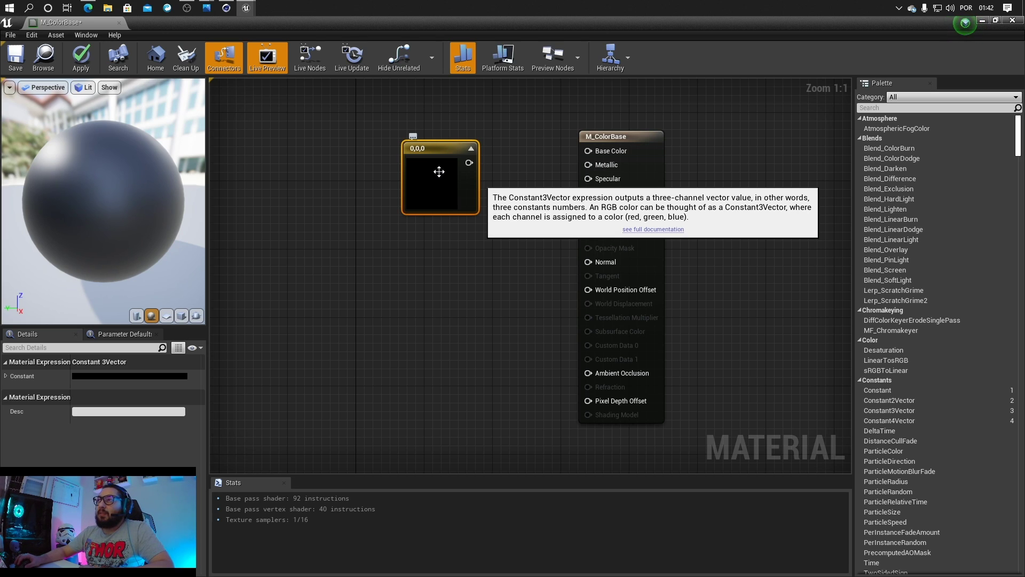
left_click_drag(468, 162, 588, 153)
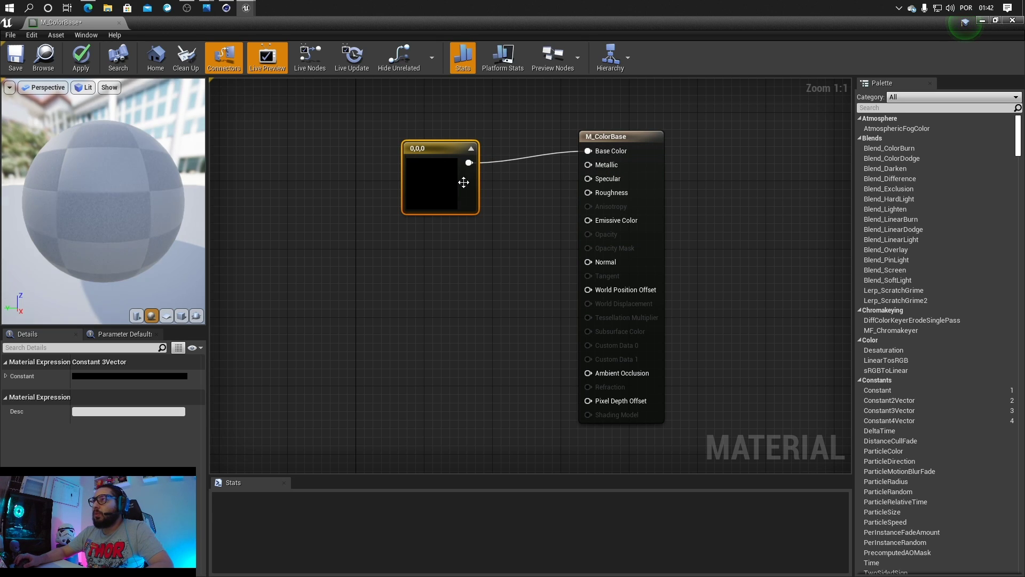
Step: Set the Constant3Vector color to magenta, about R 0.396, G 0.042, B 0.338, and move the node slightly up and away from the material node
left_click(155, 372)
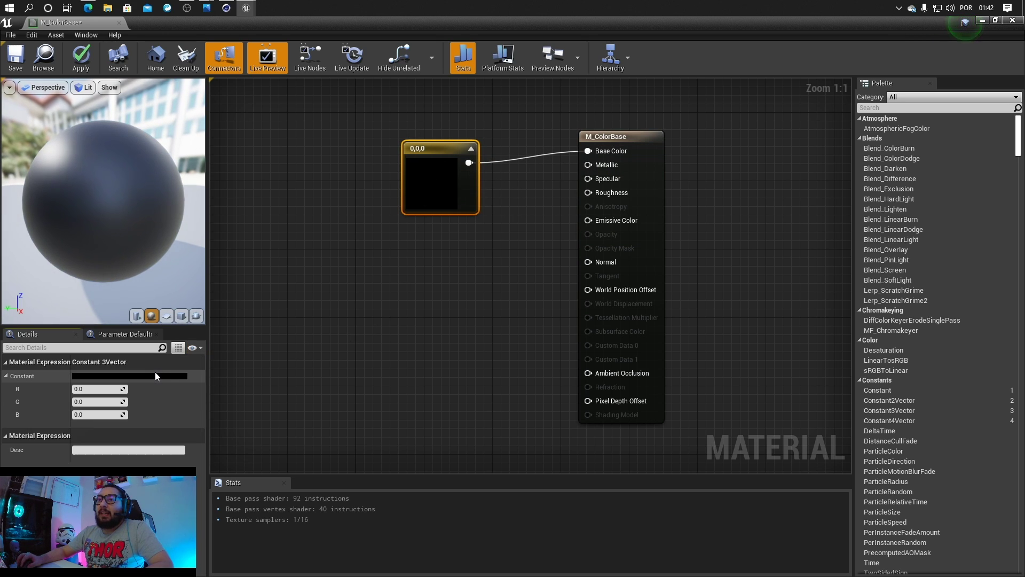
left_click(100, 376)
left_click(198, 345)
left_click(261, 334)
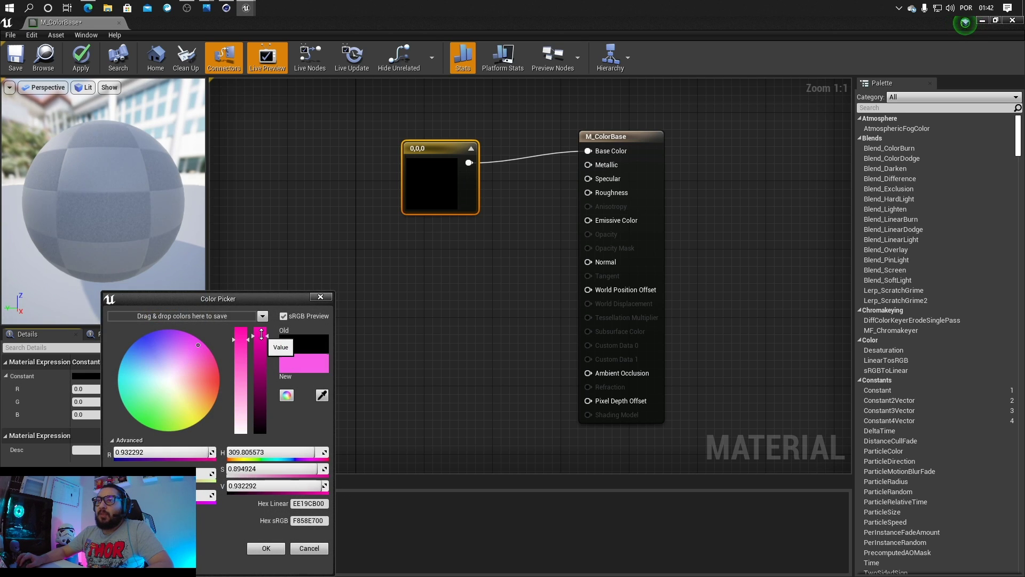
left_click_drag(261, 334, 261, 394)
left_click(263, 550)
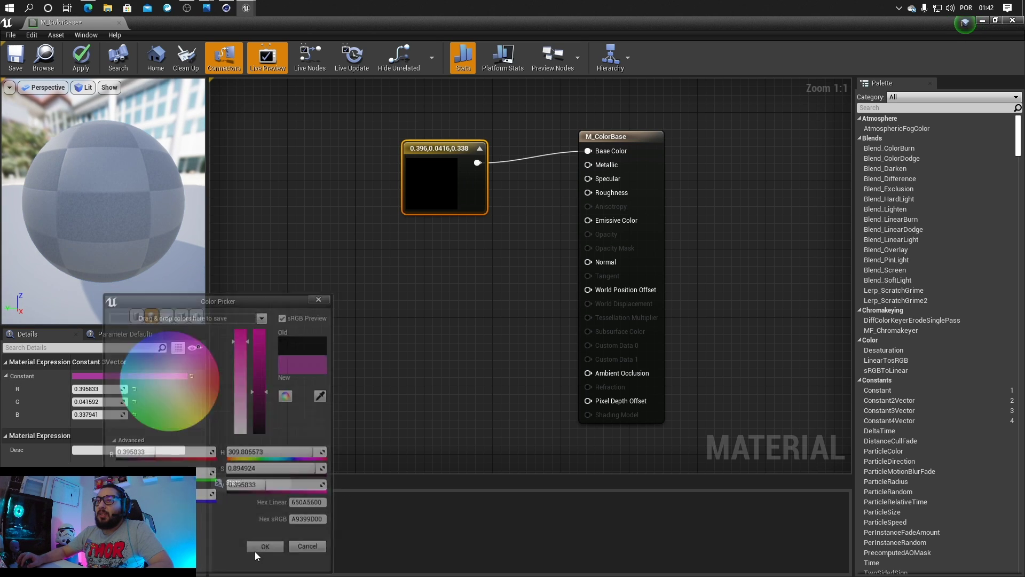
left_click_drag(436, 167, 413, 152)
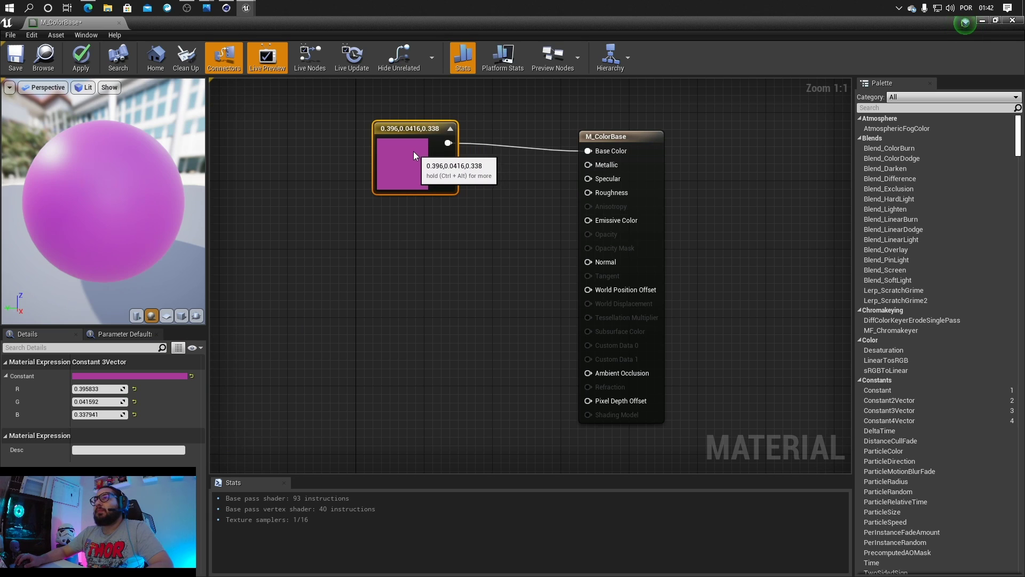
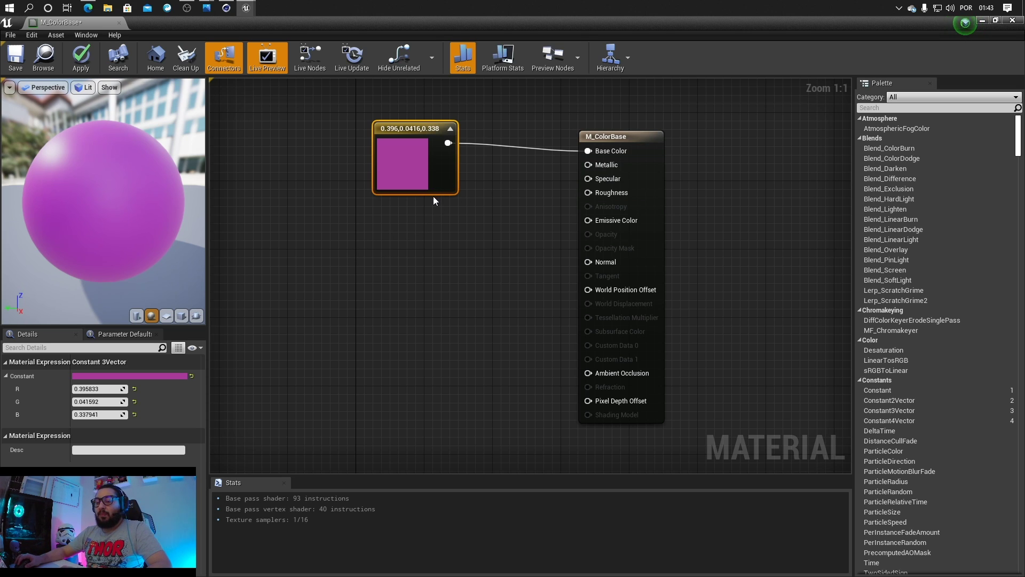
Step: Add three Constant nodes below the color node and connect them to Metallic, Specular and Roughness respectively
left_click(399, 211)
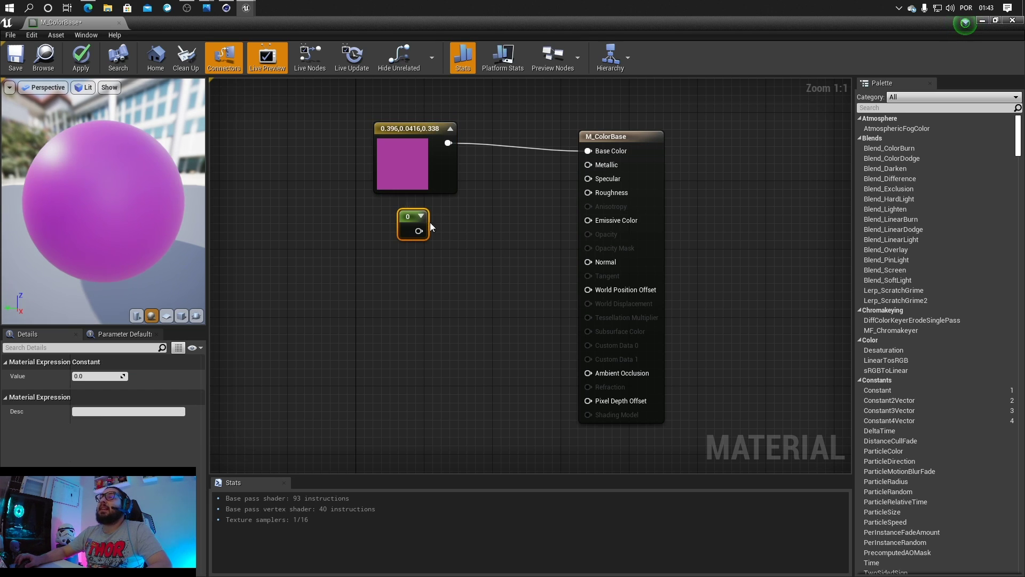
left_click_drag(418, 230, 588, 165)
left_click_drag(412, 224, 404, 221)
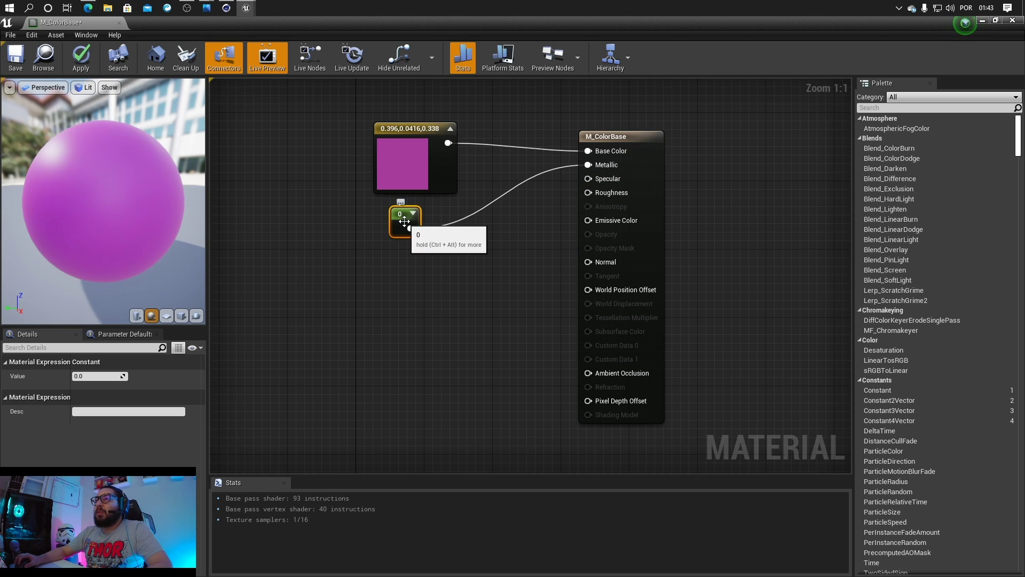
key("ctrl+w")
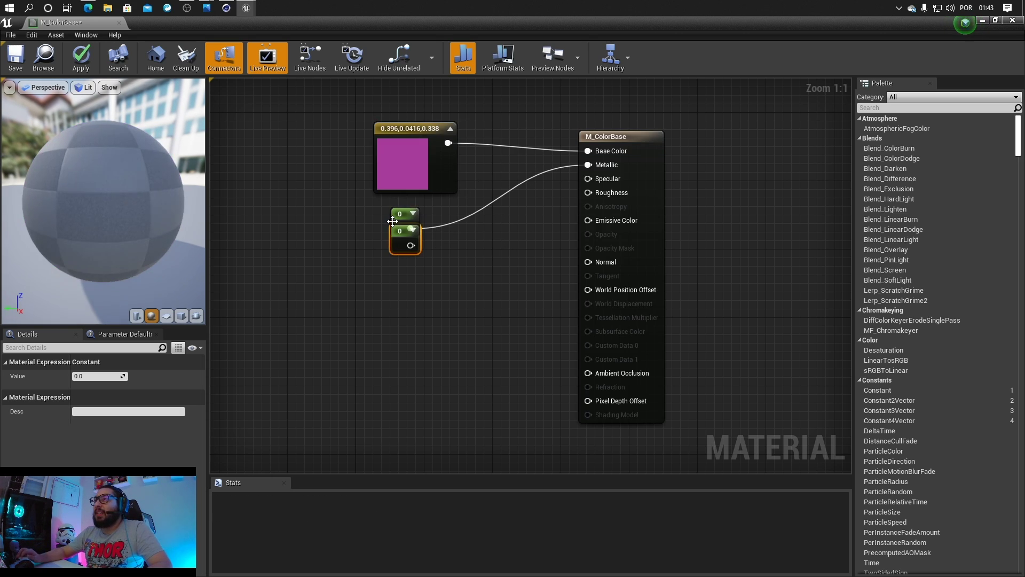
left_click_drag(399, 230, 587, 180)
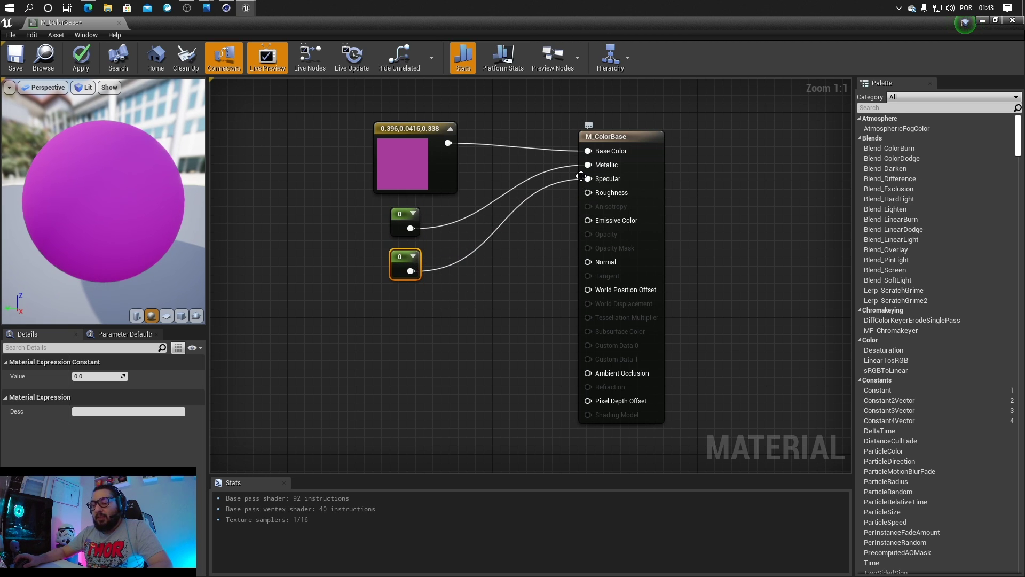
key("ctrl+w")
left_click_drag(525, 227, 398, 302)
left_click_drag(410, 313, 588, 193)
Step: Set the value of all three Constant nodes to 0.5 together
left_click(405, 215, "ctrl")
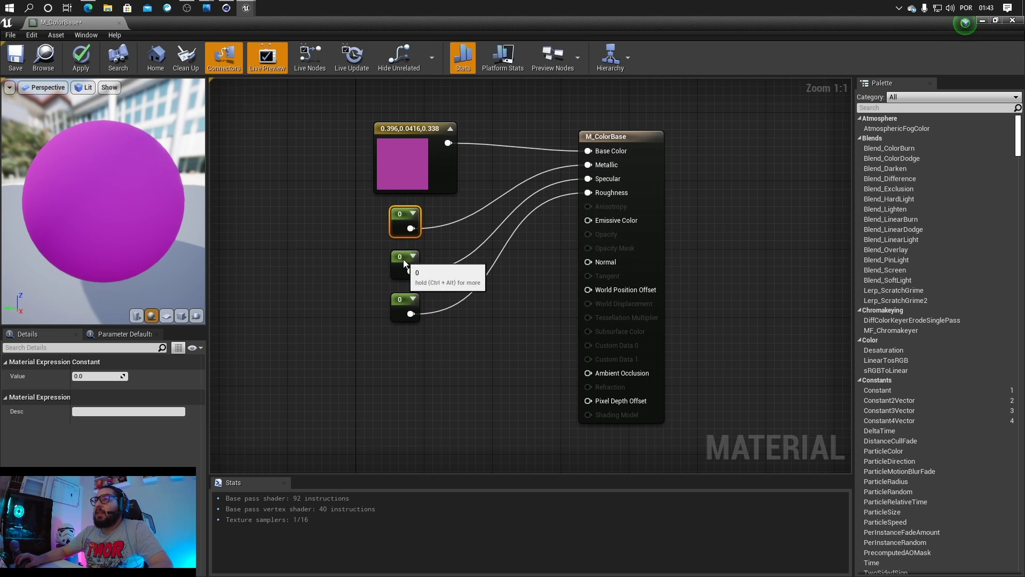
left_click(403, 259, "ctrl")
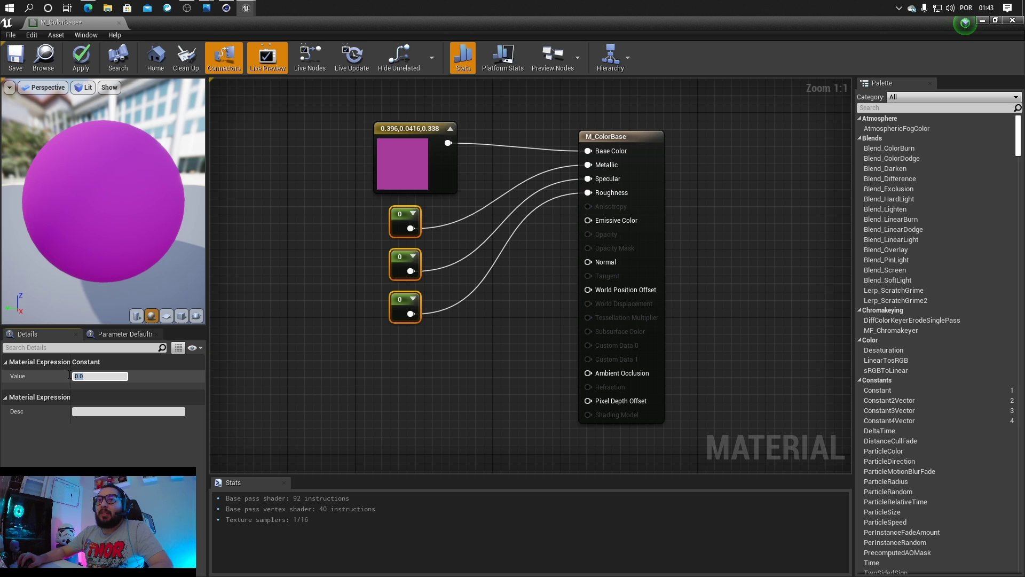
type("0.5")
key("Return")
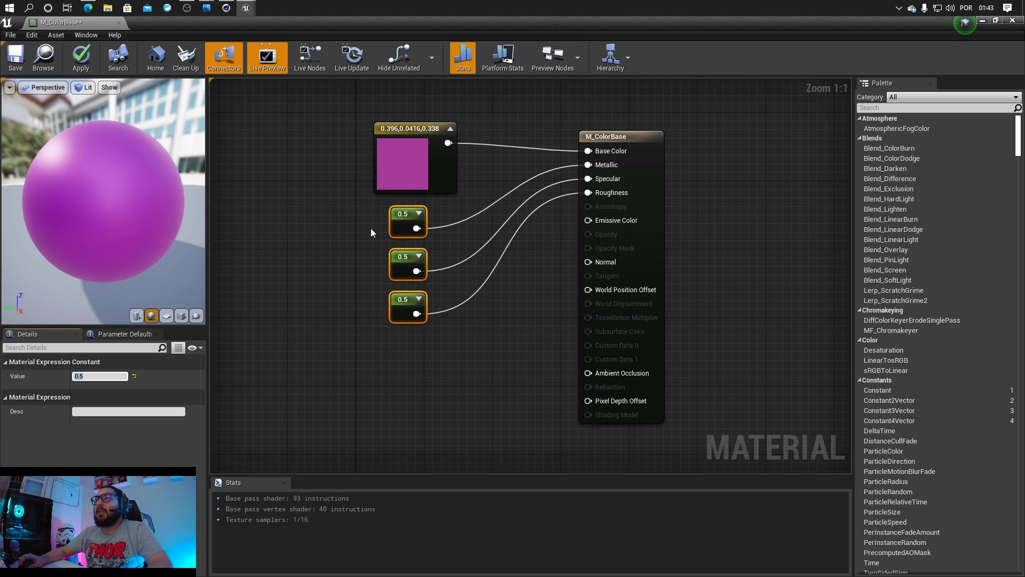
Step: Convert the color node and the three Constant nodes to parameters and spread the overlapping scalar nodes apart
left_click_drag(306, 128, 447, 370)
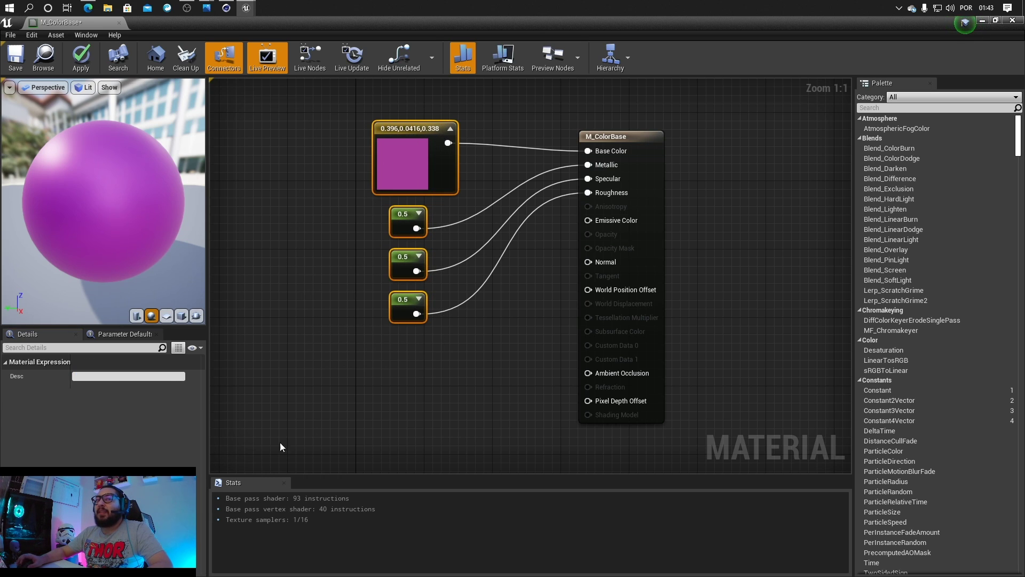
left_click(296, 169)
left_click_drag(296, 117, 470, 359)
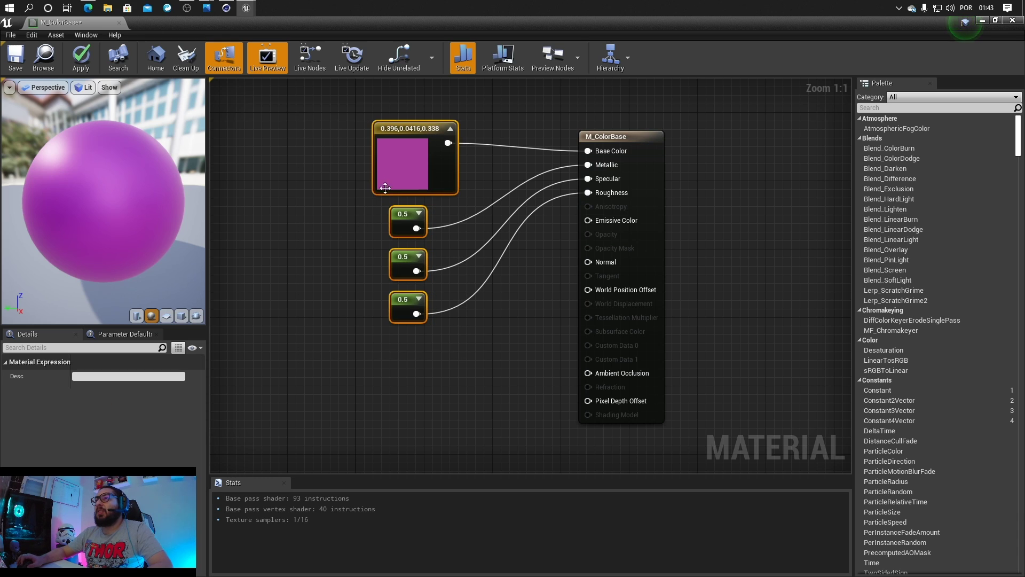
left_click_drag(299, 107, 443, 290)
right_click(421, 153)
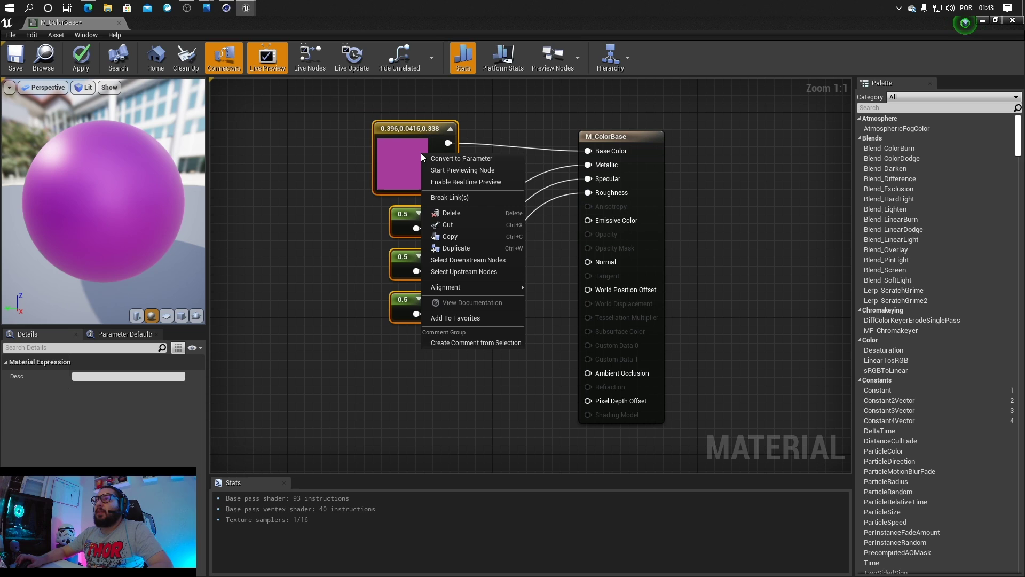
left_click(449, 159)
left_click_drag(425, 316, 418, 366)
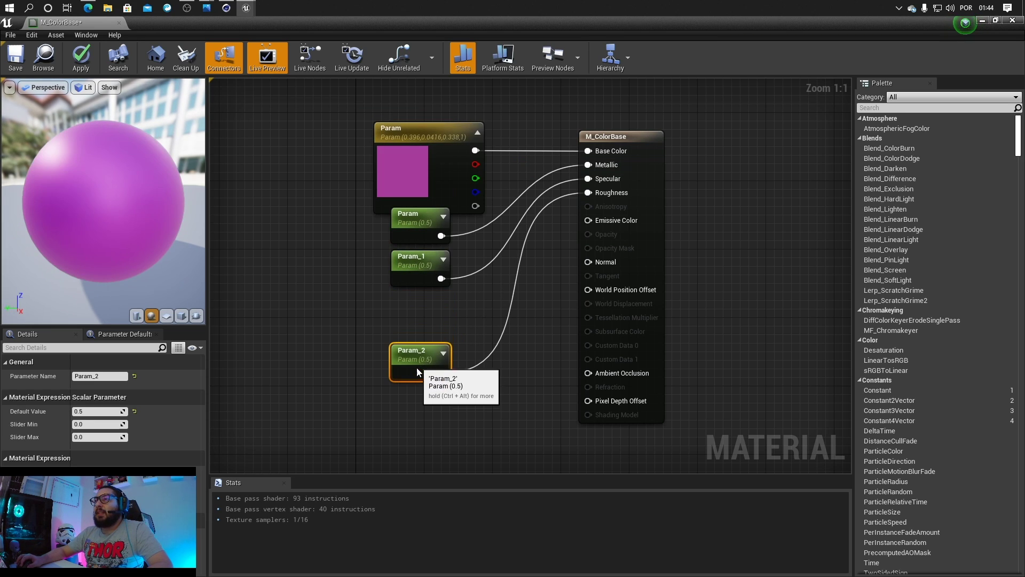
left_click_drag(419, 257, 415, 283)
left_click_drag(417, 215, 410, 249)
Step: Name the vector parameter feeding Base Color "Color" and delete the stray Mask (R G) node
left_click(404, 199)
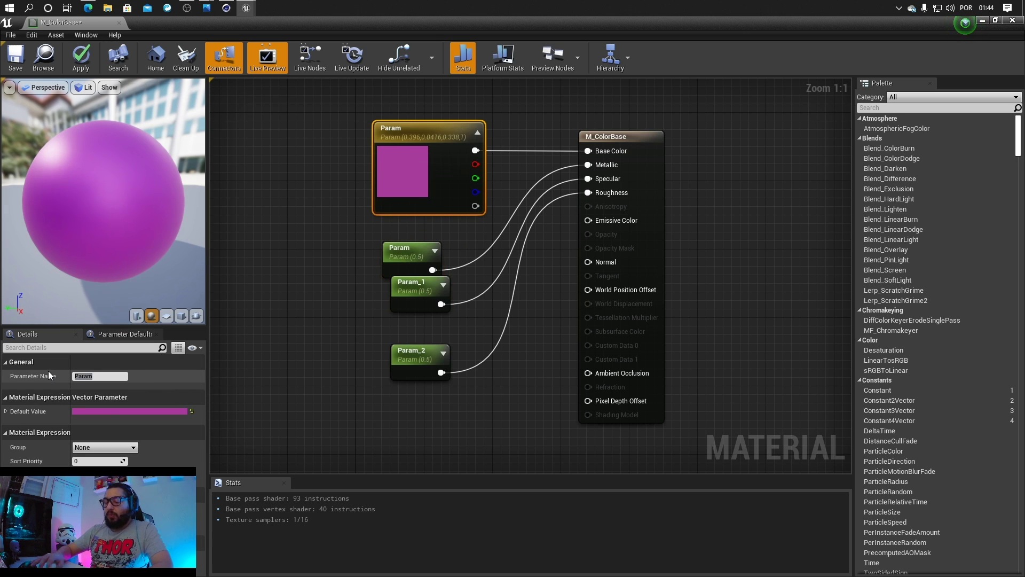
key("shift+c")
left_click(422, 203)
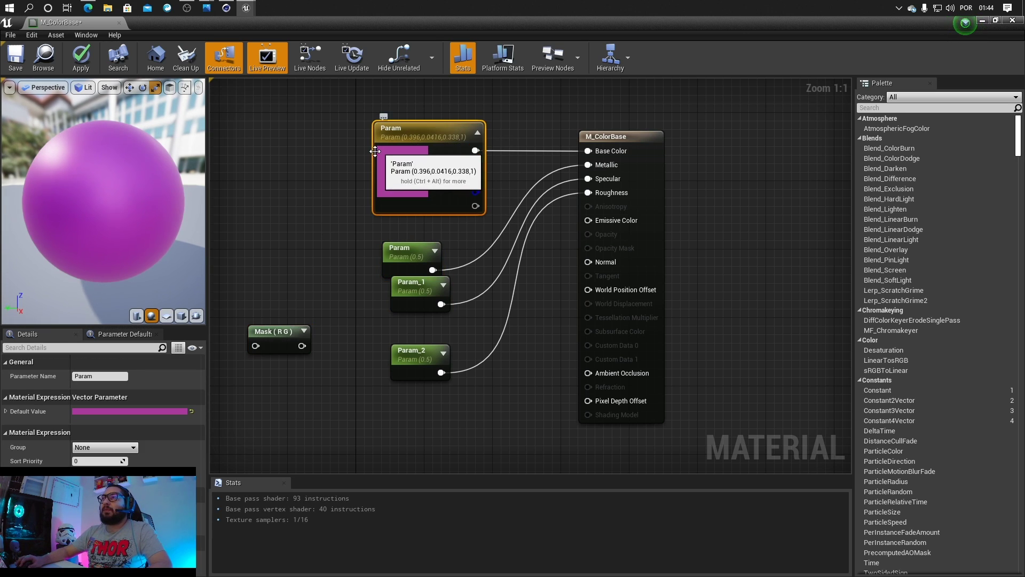
left_click(99, 376)
type("Color")
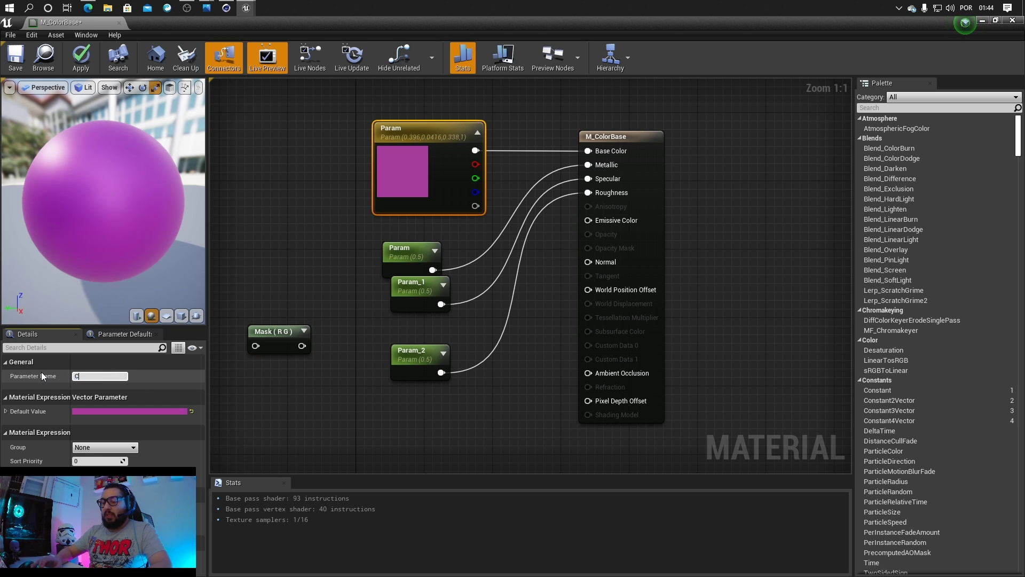
left_click(320, 261)
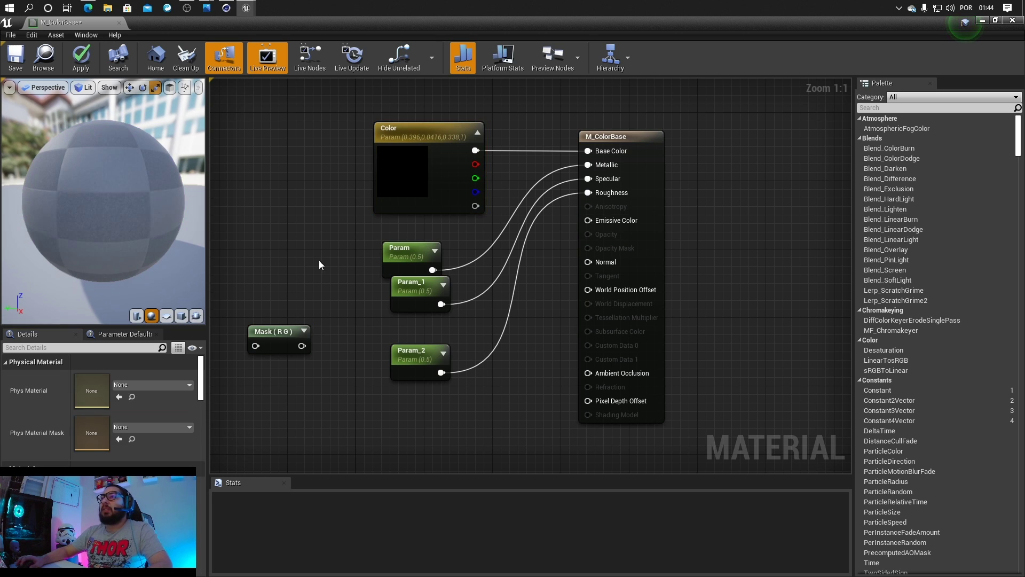
left_click(259, 334)
key("Delete")
Step: Move the scalar parameter feeding Metallic up beneath the Color node and name it "Metellic"
left_click(420, 251)
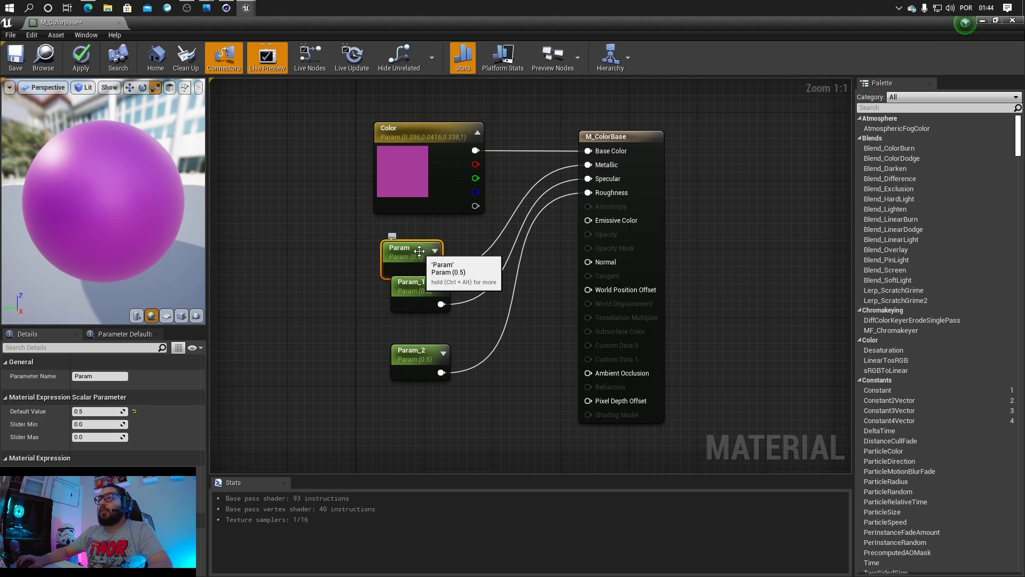
mouse_move(419, 251)
left_mouse_down()
mouse_move(402, 252)
mouse_move(411, 233)
left_mouse_up()
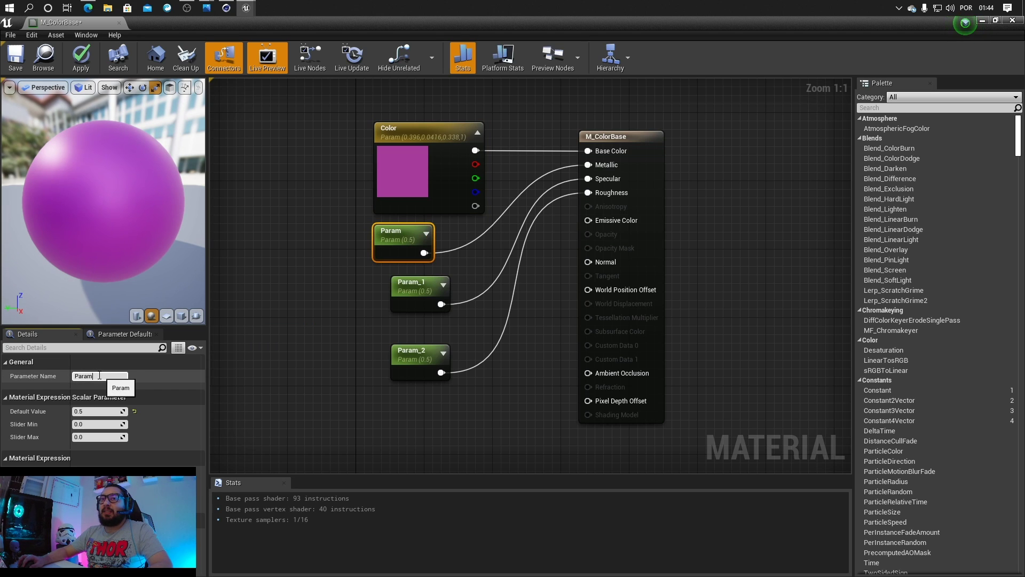
key("ctrl+a")
type("Mete")
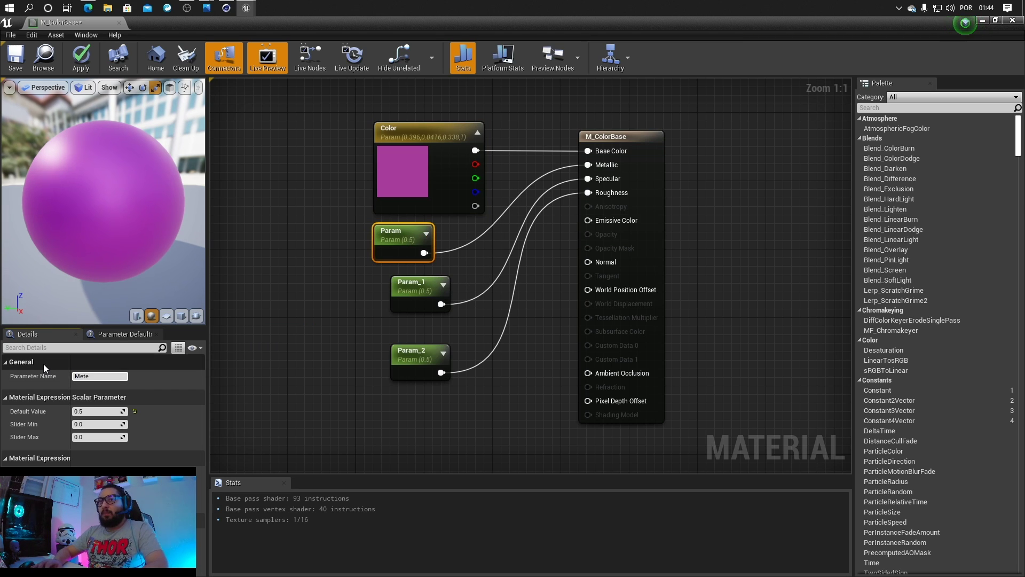
type("llic")
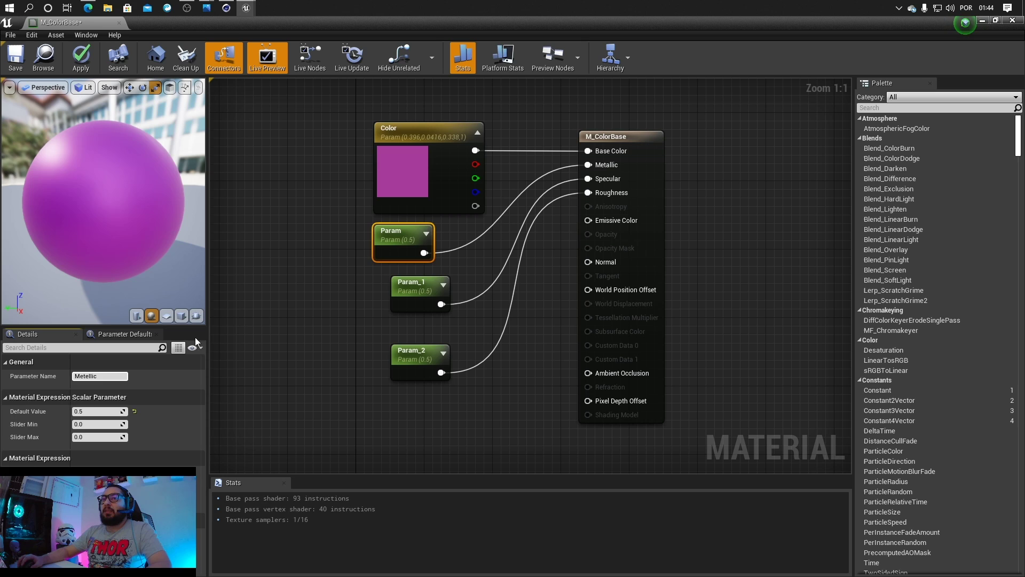
left_click(473, 283)
Step: Name the scalar parameters feeding the Specular and Roughness inputs "Specular" and "Roughness"
left_click(415, 281)
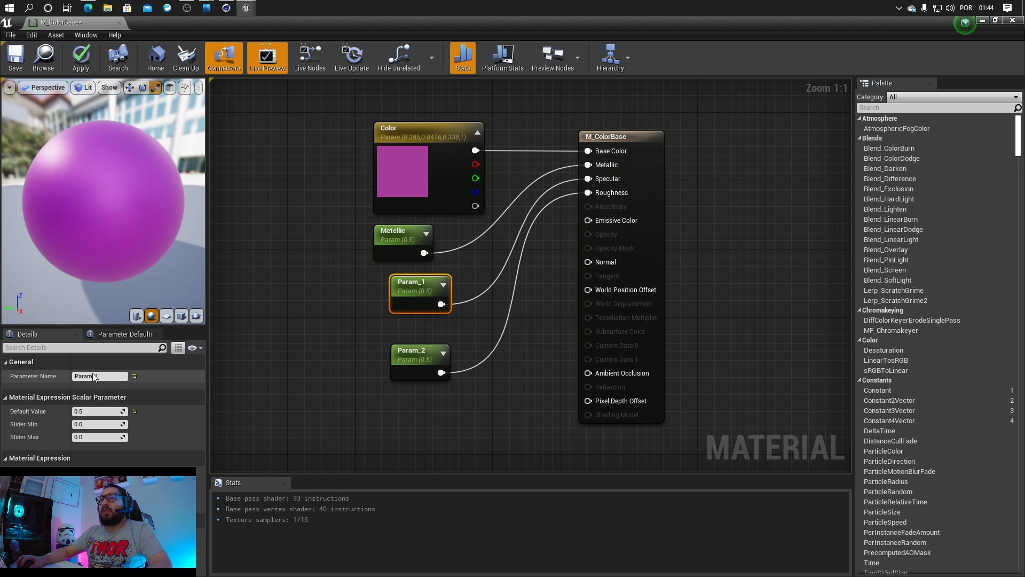
left_click_drag(101, 375, 38, 372)
type("Spec")
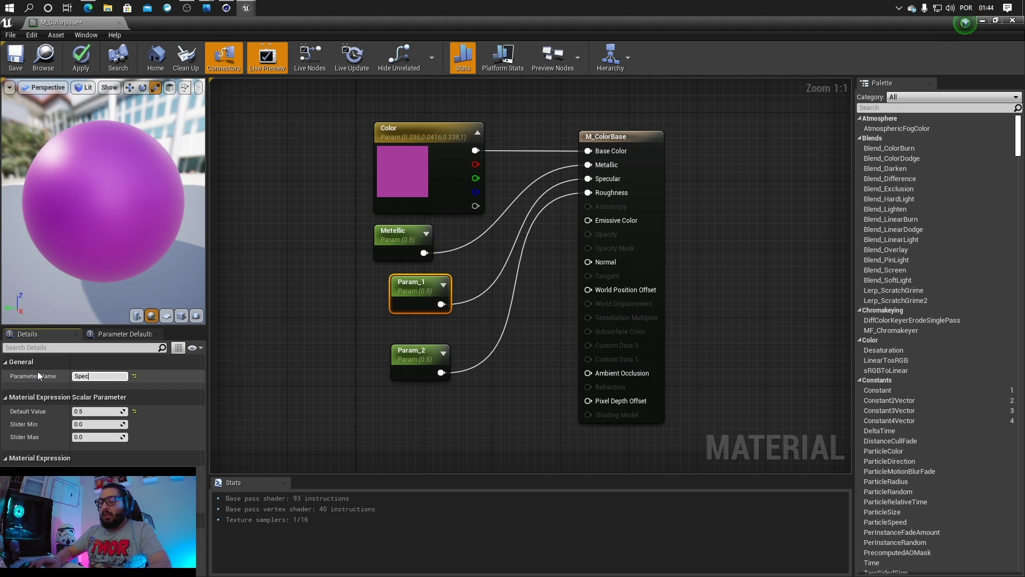
type("ular")
left_click(283, 334)
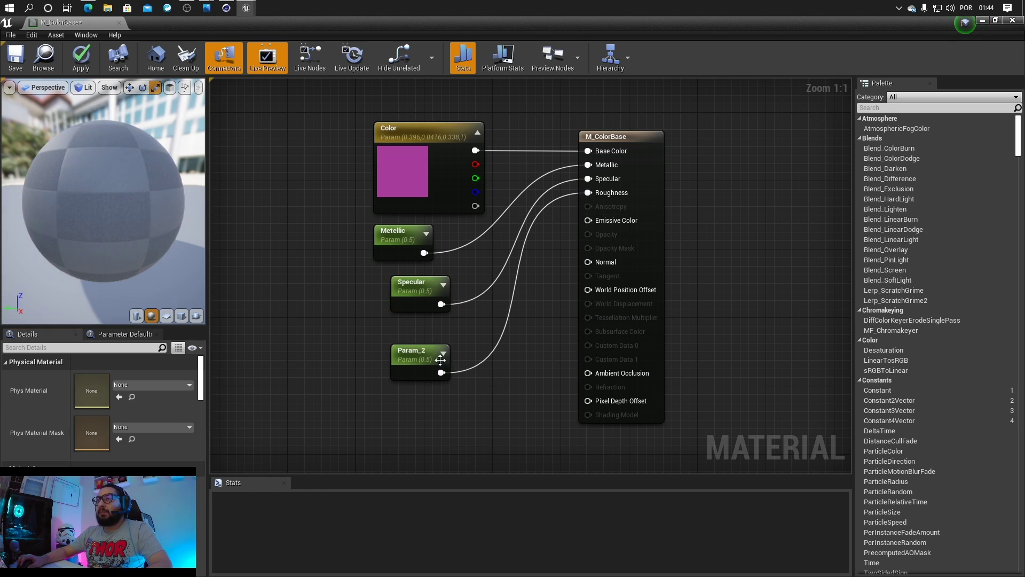
left_click(412, 354)
left_click_drag(106, 375, 75, 372)
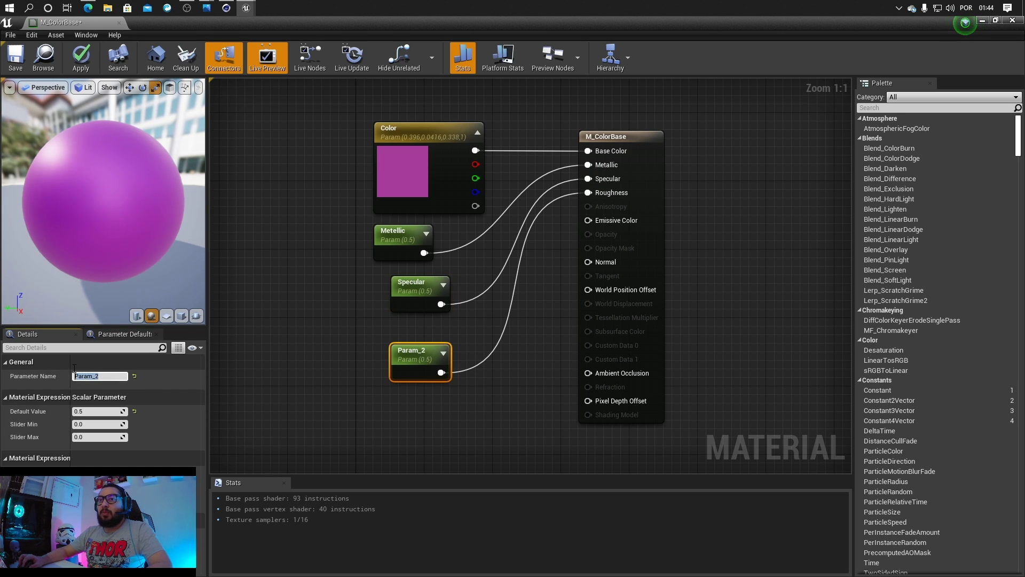
type("Roughness")
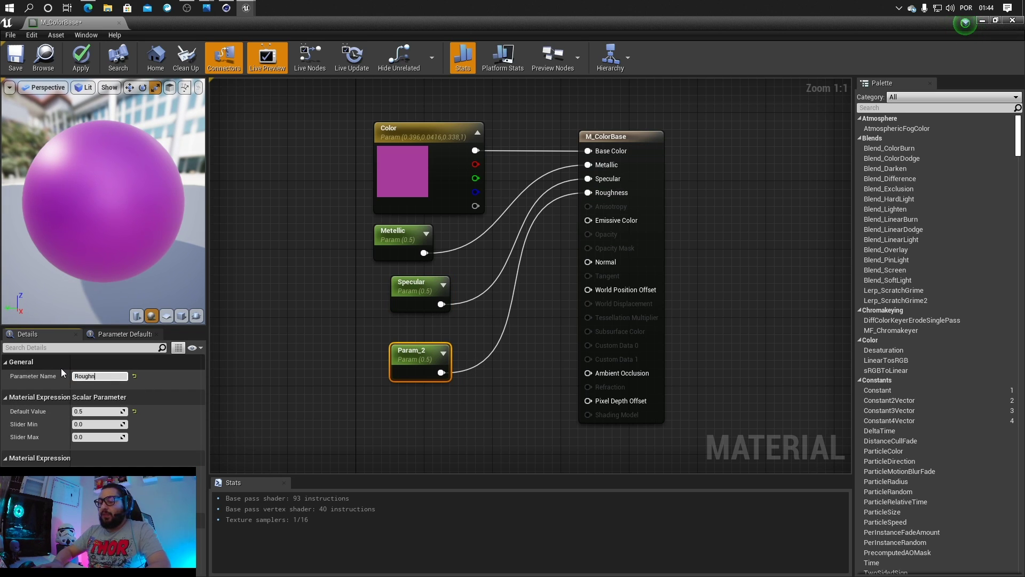
left_click(286, 354)
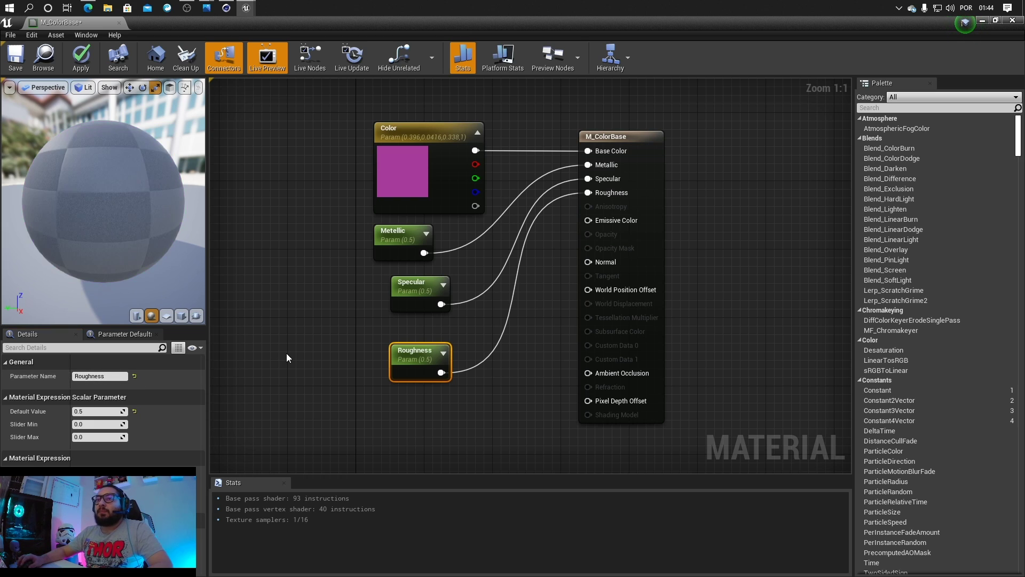
Step: Align the three scalar parameter nodes in an evenly spaced column, then save M_ColorBase and close its editor
left_click_drag(402, 355, 384, 361)
left_click_drag(412, 295, 402, 295)
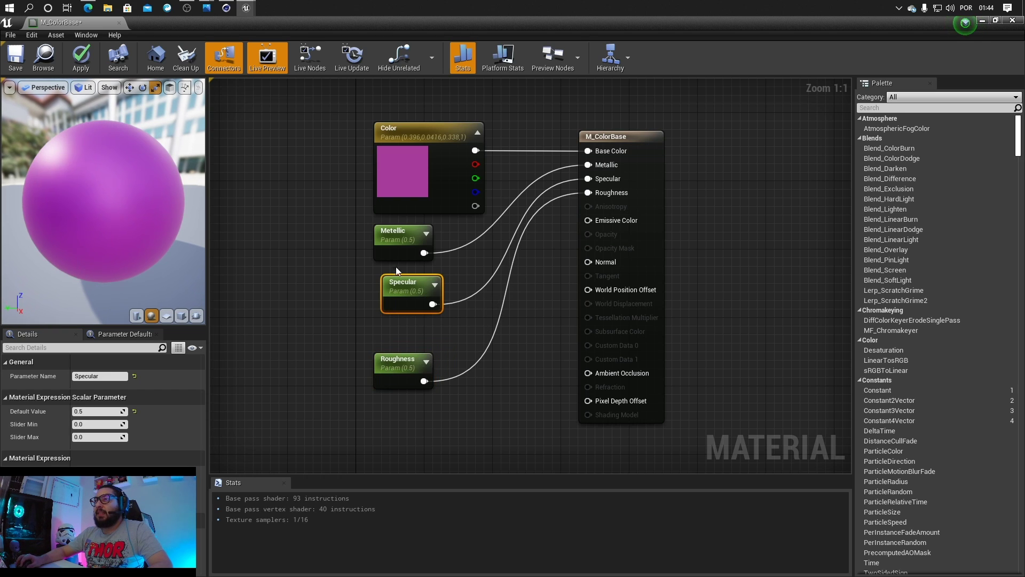
left_click_drag(397, 235, 406, 235)
left_click_drag(403, 356, 412, 331)
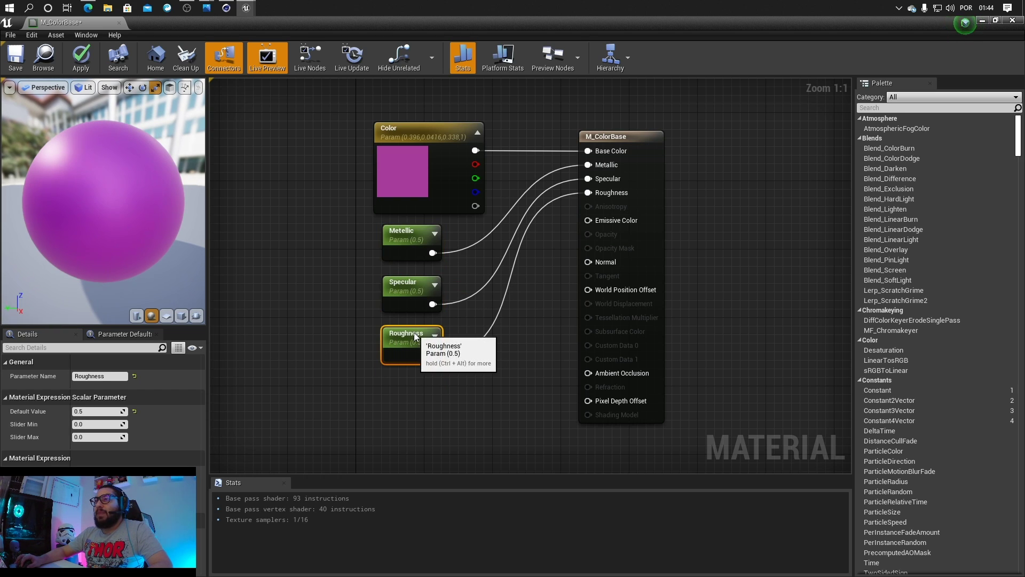
left_click(18, 55)
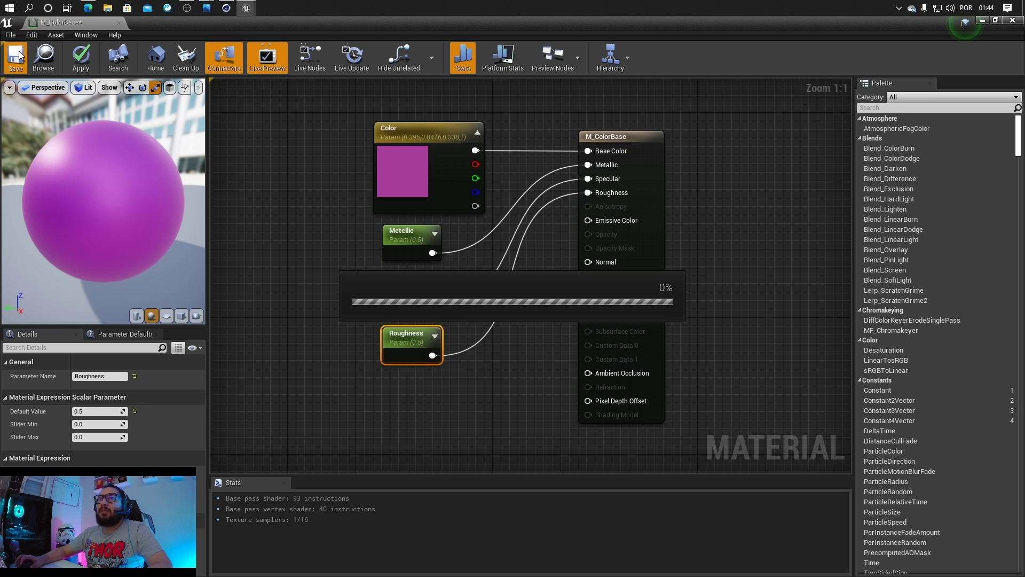
left_click(1013, 22)
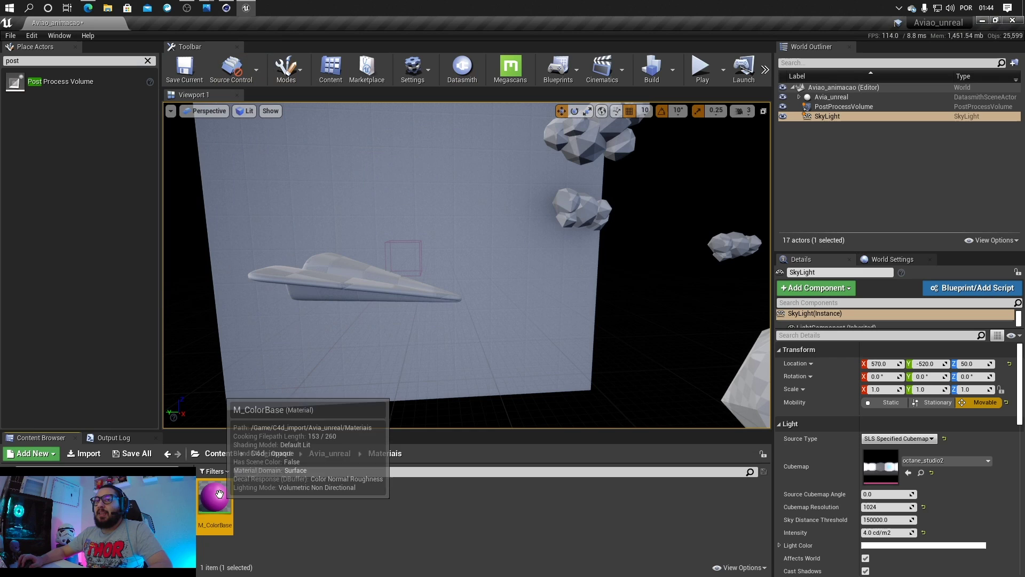
Step: Create a material instance of M_ColorBase named MI_Color and apply it to the backdrop behind the paper plane
right_click(232, 494)
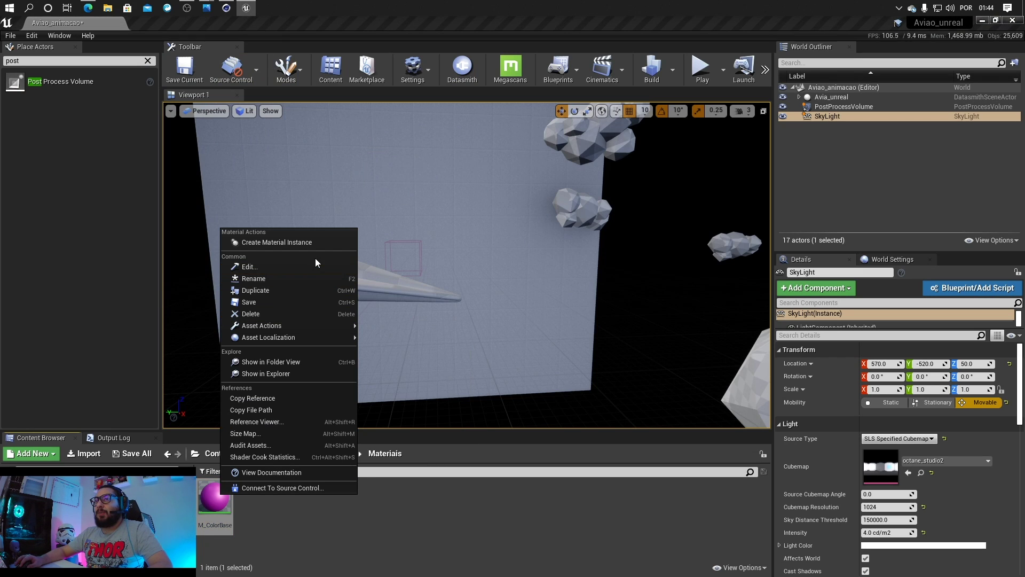
left_click(310, 244)
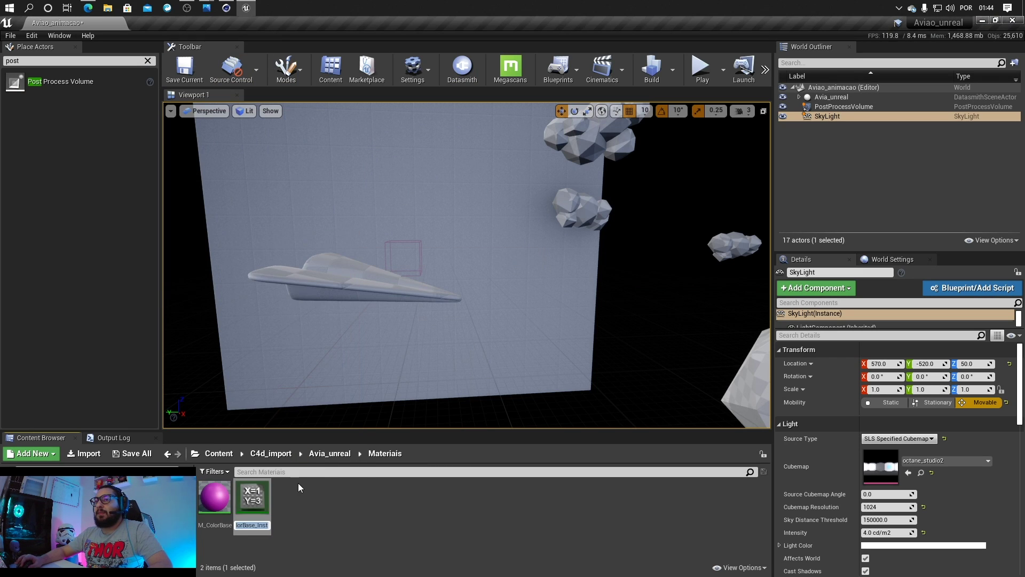
type("M")
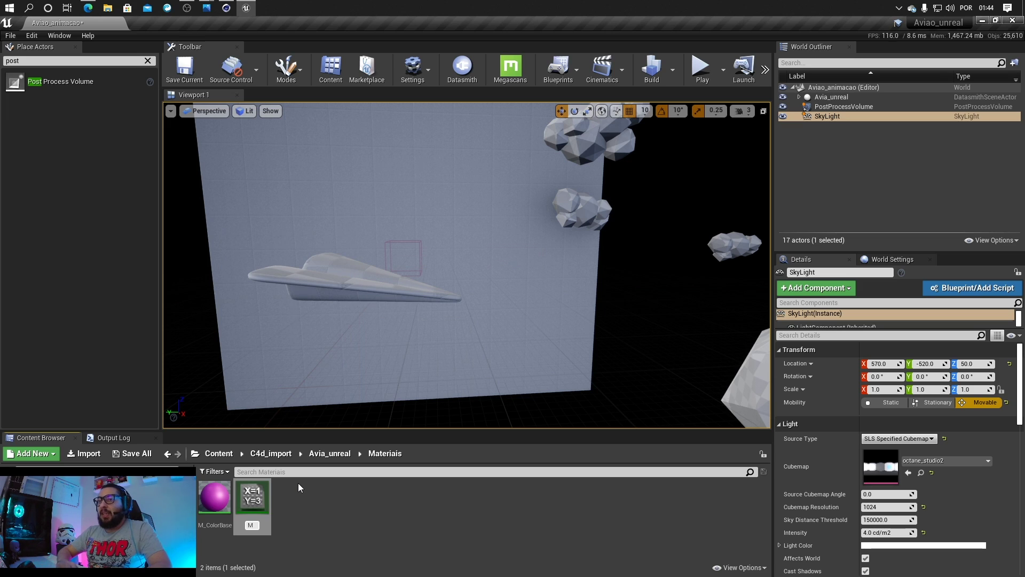
type("I_")
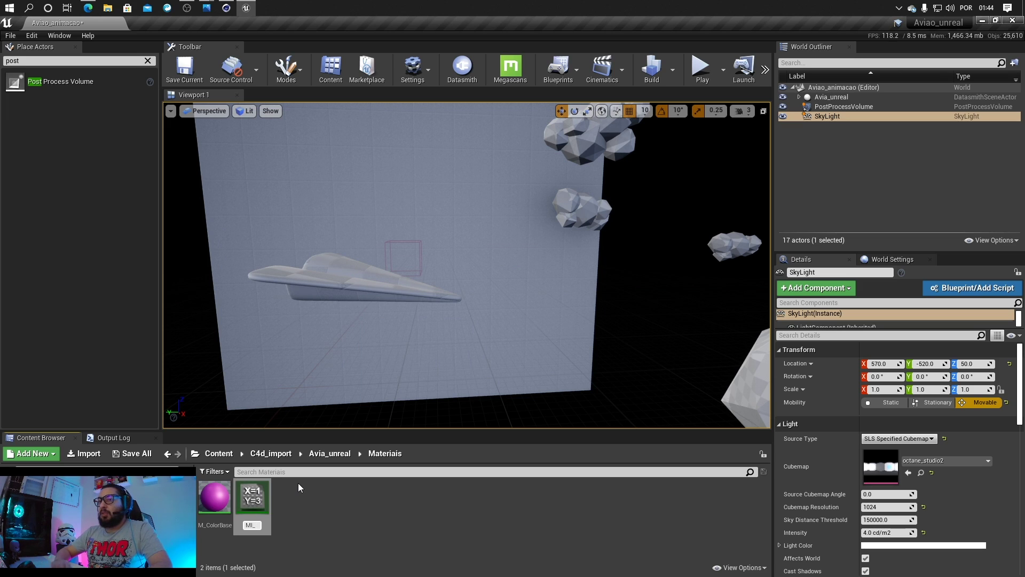
type("Color")
key("Return")
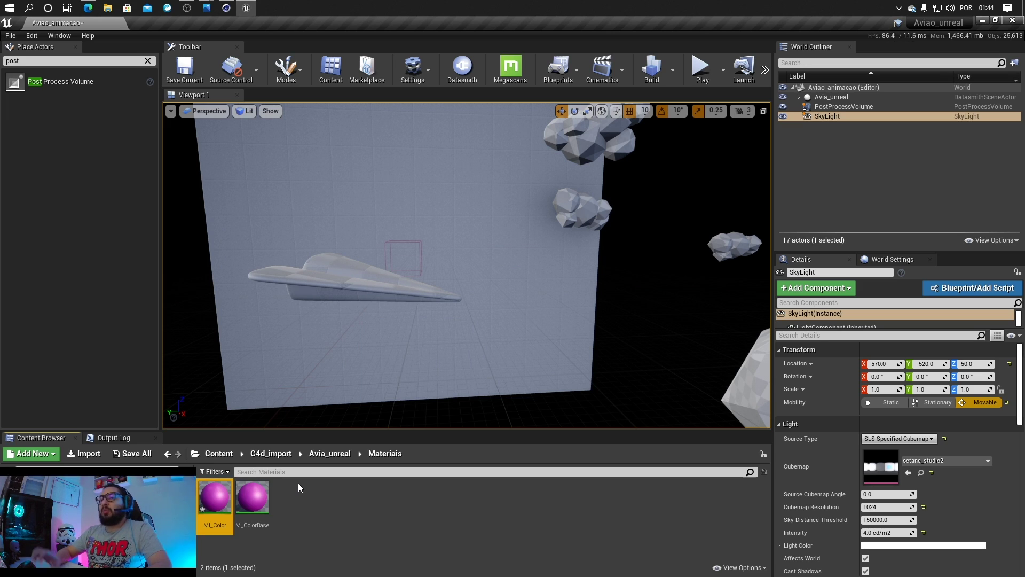
left_click_drag(215, 495, 350, 203)
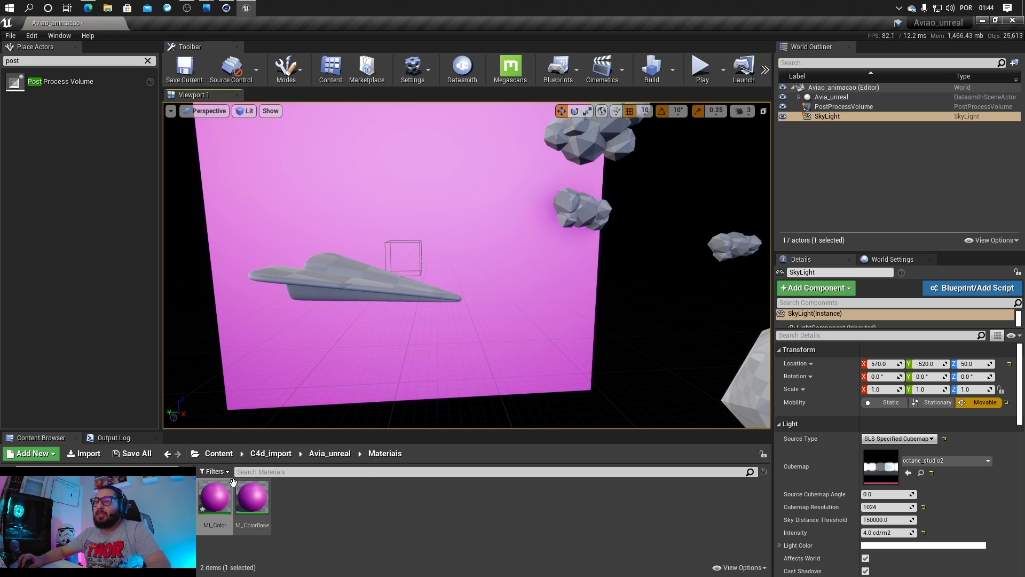
Step: Open the material instance MI_Color and place its editor side by side with the level viewport
double_click(253, 498)
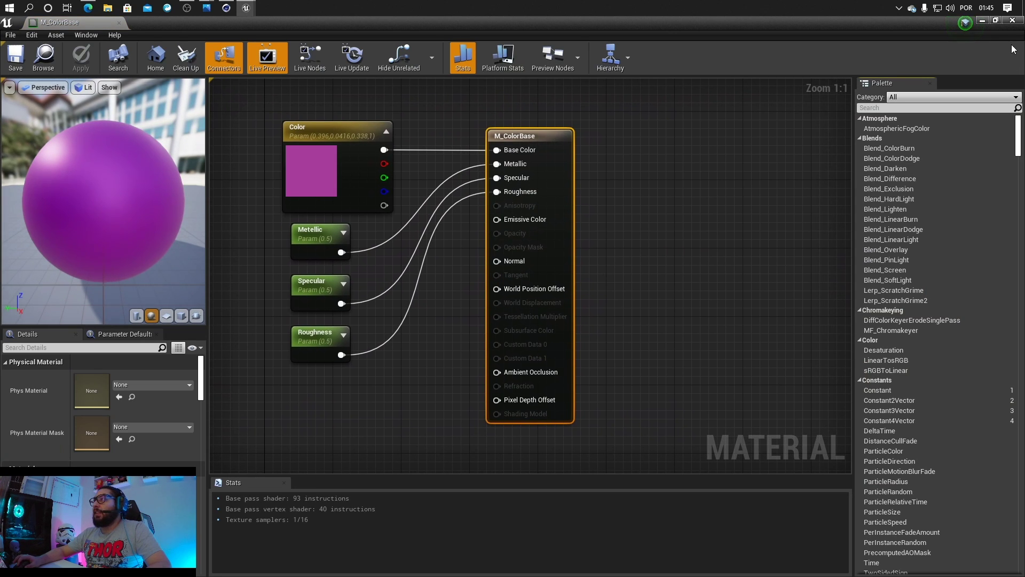
left_click(1014, 22)
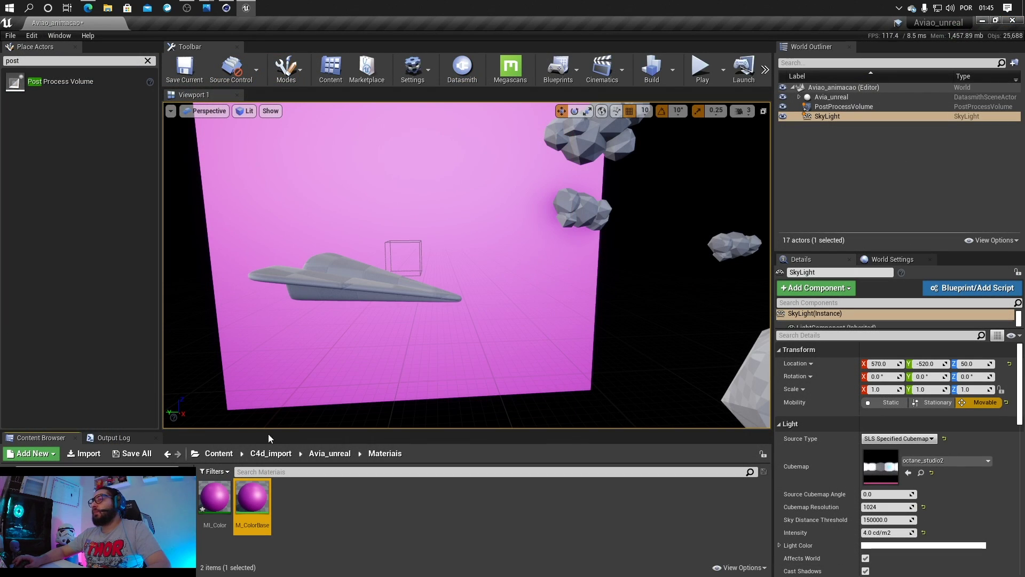
left_click(211, 497)
double_click(211, 497)
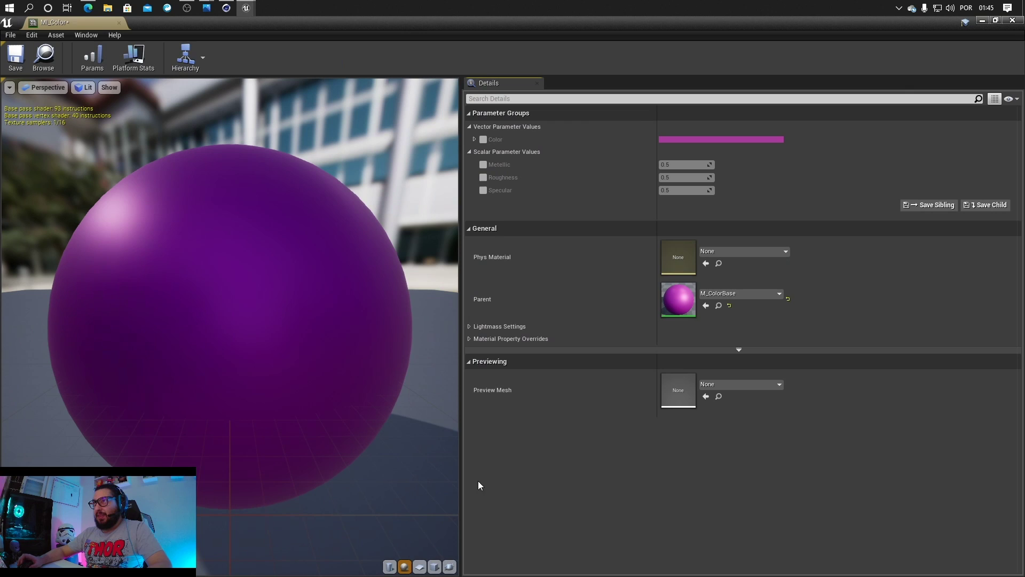
left_click_drag(482, 6, 1022, 106)
left_click(179, 194)
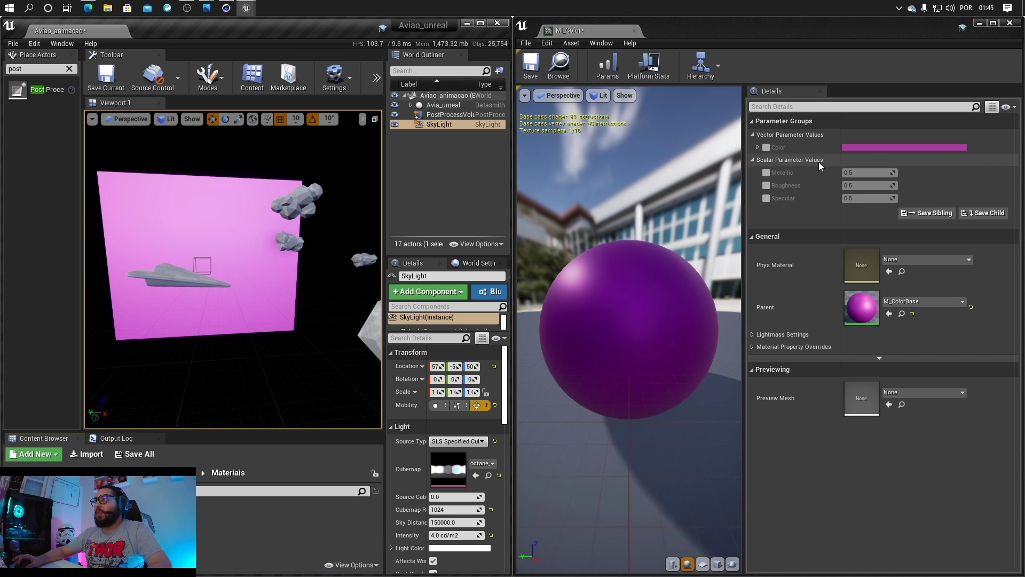
Step: Override MI_Color's Color parameter with a magenta purple of hue about 303, saturation 0.901 and value 0.462
left_click(766, 147)
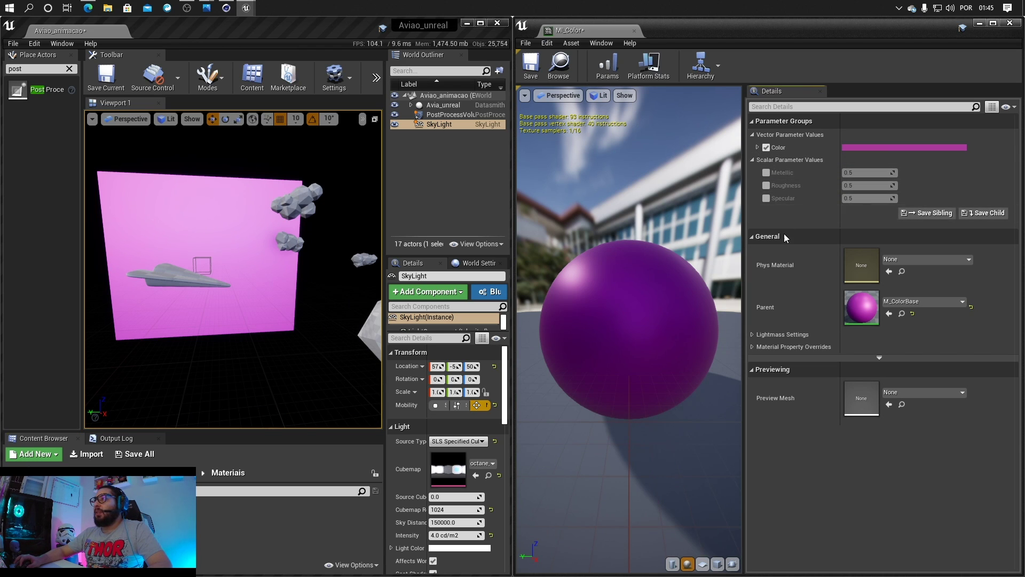
left_click(893, 148)
left_click(751, 270)
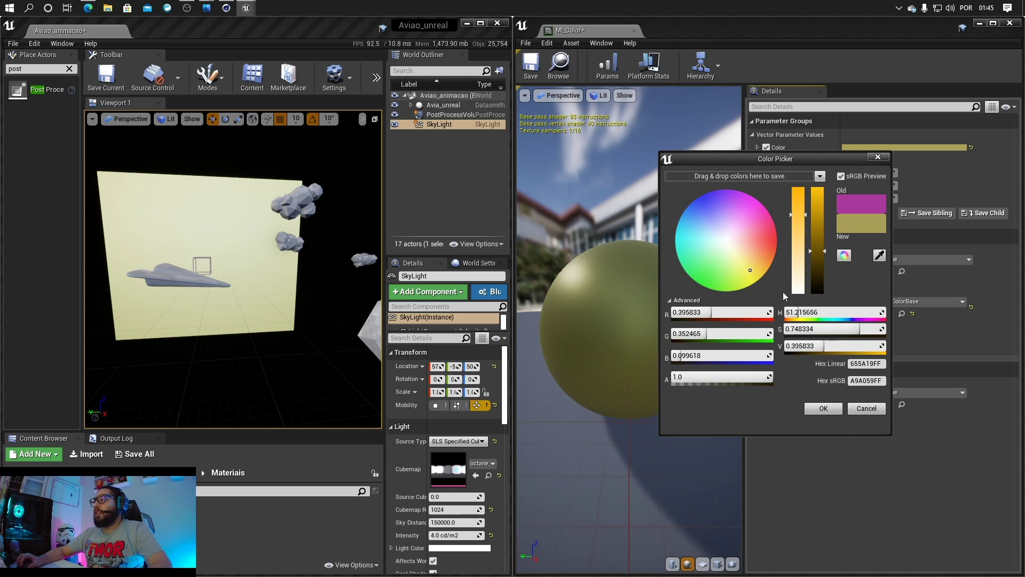
left_click(769, 246)
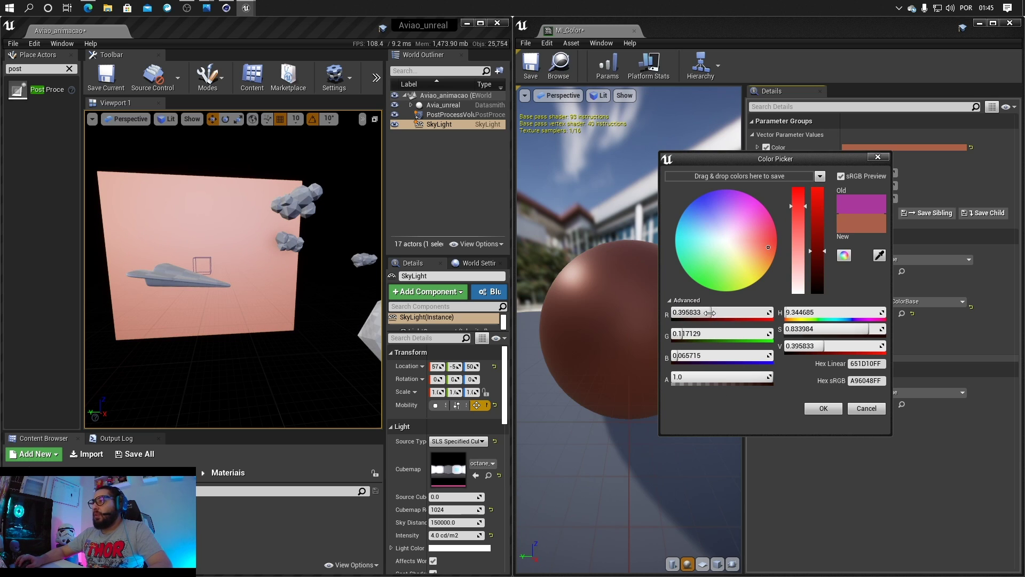
left_click_drag(711, 313, 769, 313)
left_click_drag(681, 335, 691, 355)
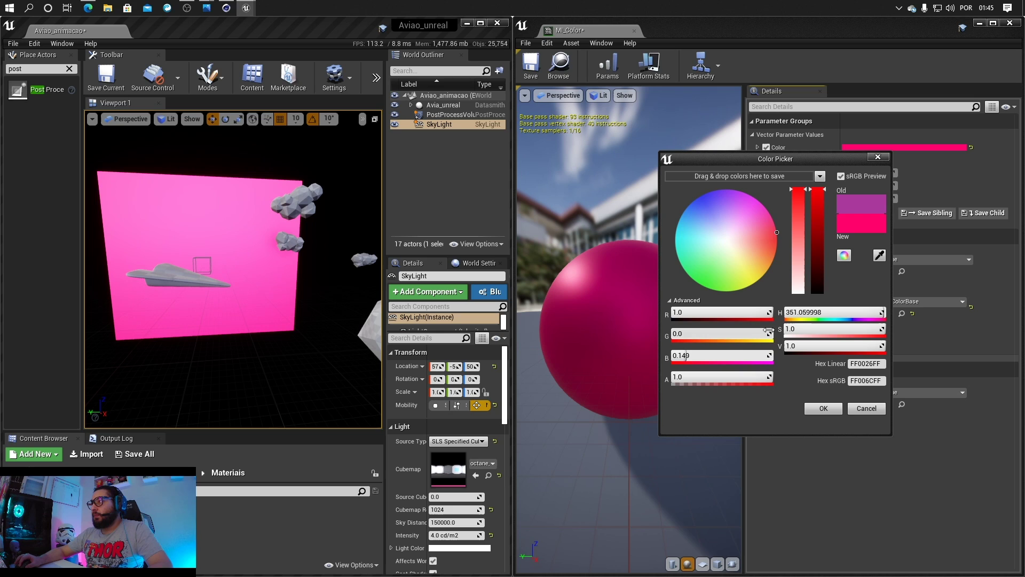
left_click_drag(707, 351, 766, 355)
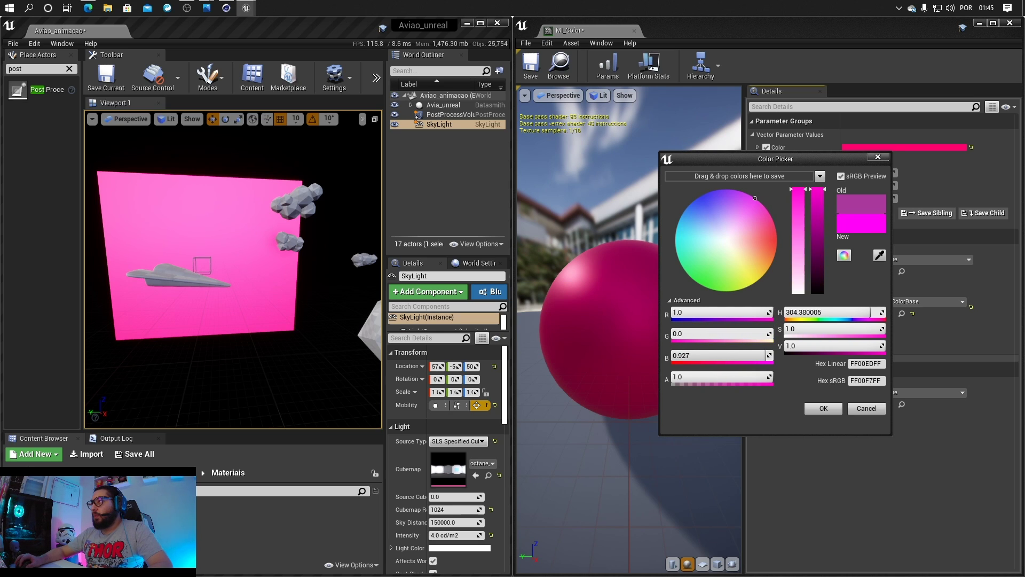
left_click_drag(847, 346, 792, 346)
left_click_drag(855, 329, 850, 328)
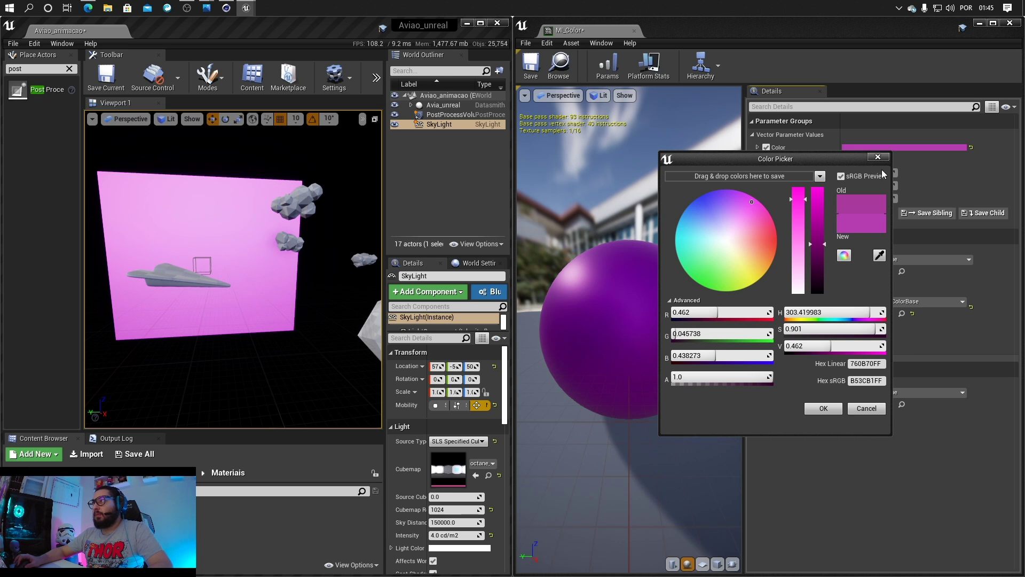
left_click(841, 409)
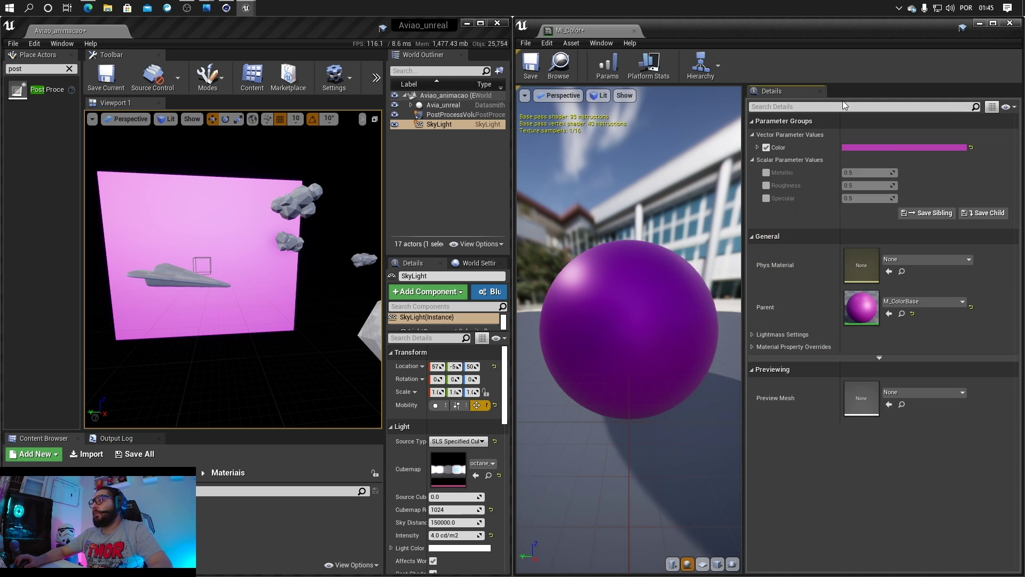
Step: Override MI_Color's scalar parameters with Metellic 0, Roughness about 0.67 and Specular about 0.34, and close its editor
left_click(766, 172)
left_click(766, 186)
left_click(766, 199)
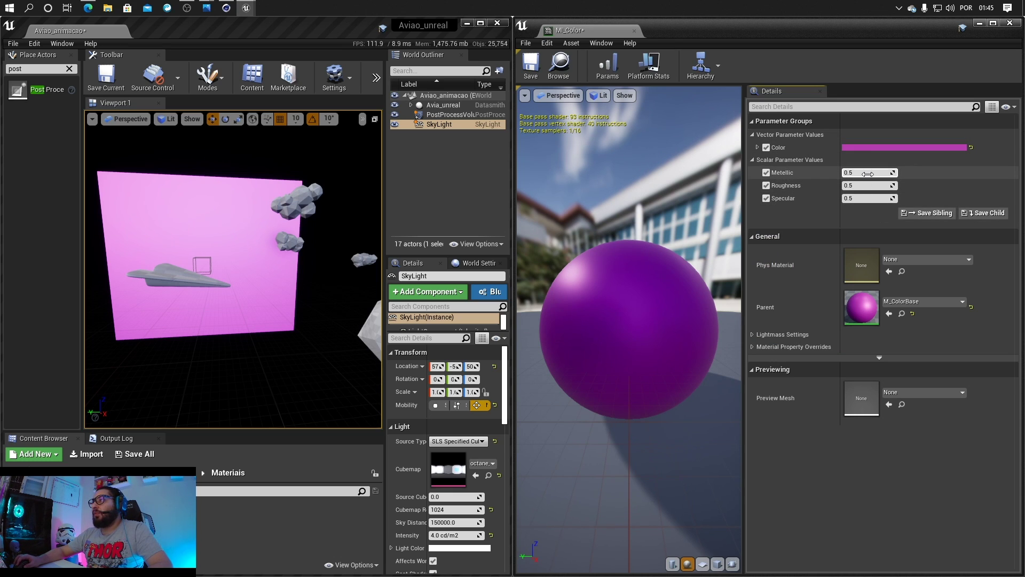
left_click_drag(875, 173, 852, 174)
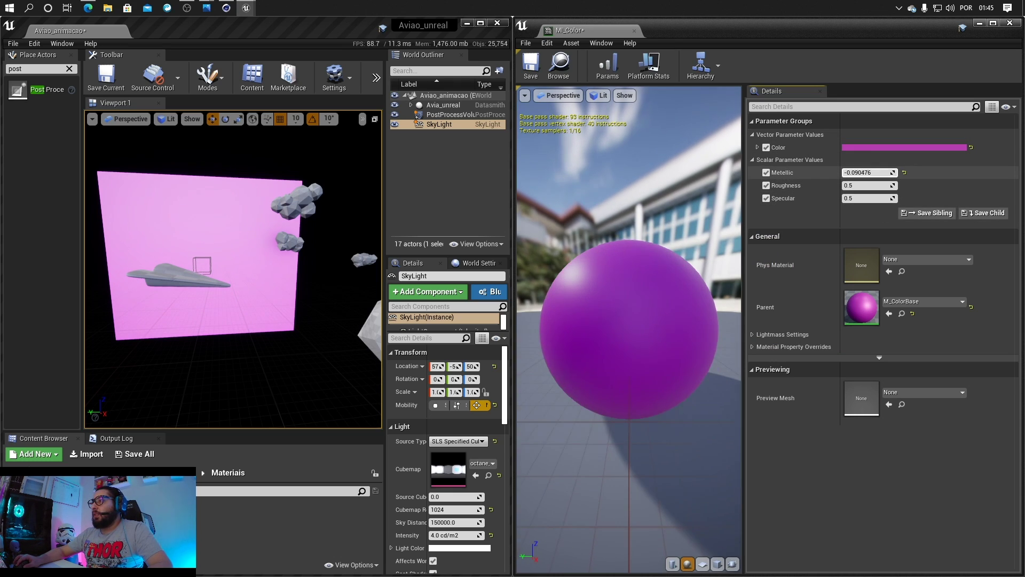
left_click(885, 172)
type("0")
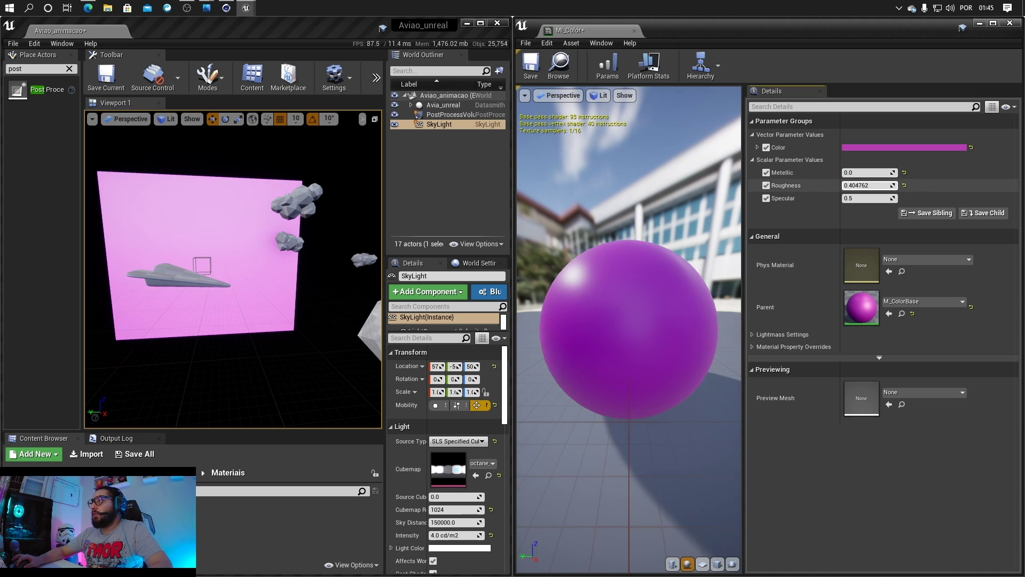
mouse_move(861, 185)
left_mouse_down()
mouse_move(871, 185)
mouse_move(857, 198)
left_mouse_up()
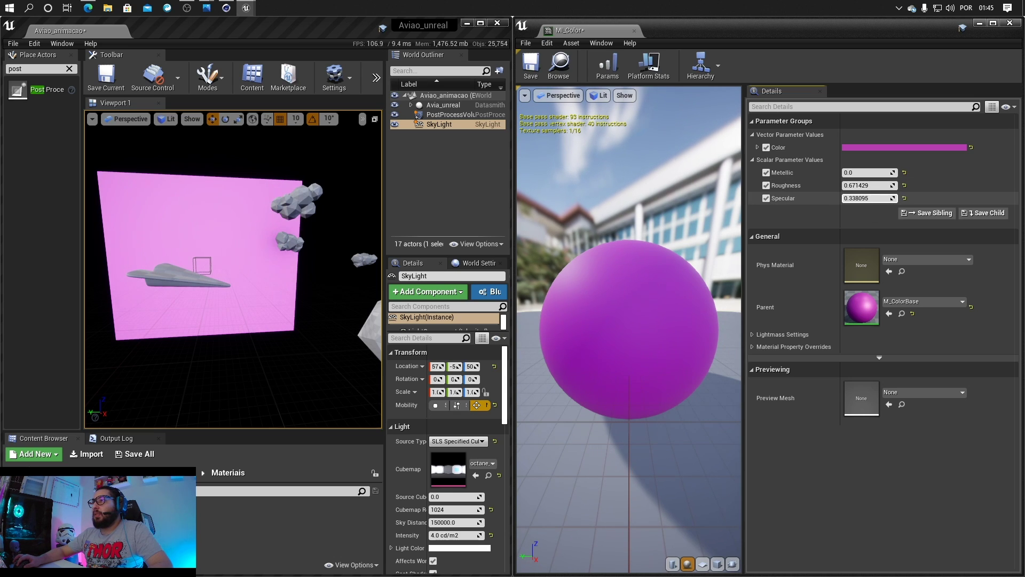
left_click(1010, 23)
Step: Compare SkyLight intensities of 1 and 2 cd/m2 on the backdrop and set the intensity to 2.0 cd/m2
left_click_drag(216, 234, 165, 215, "alt")
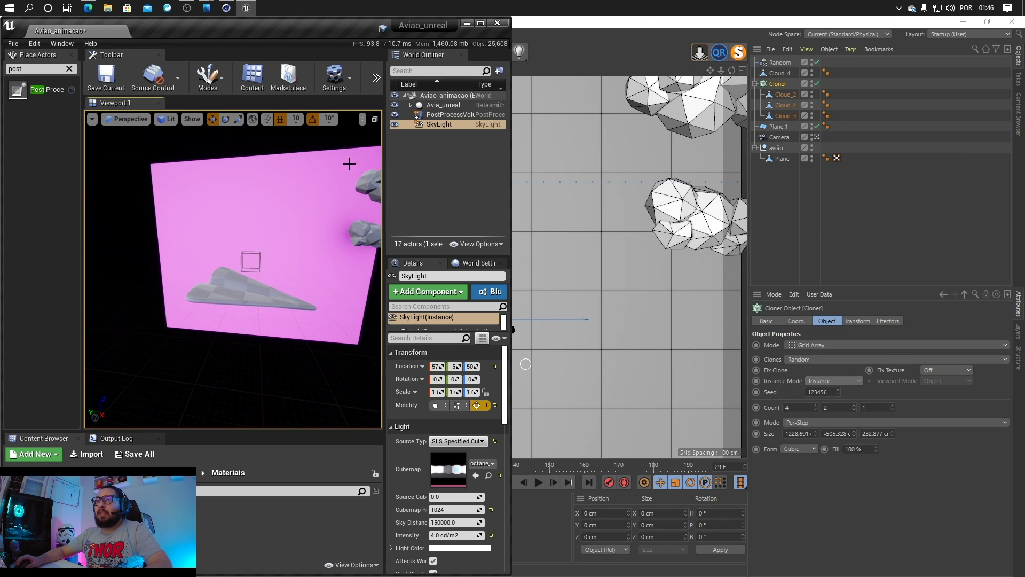
left_click(434, 127)
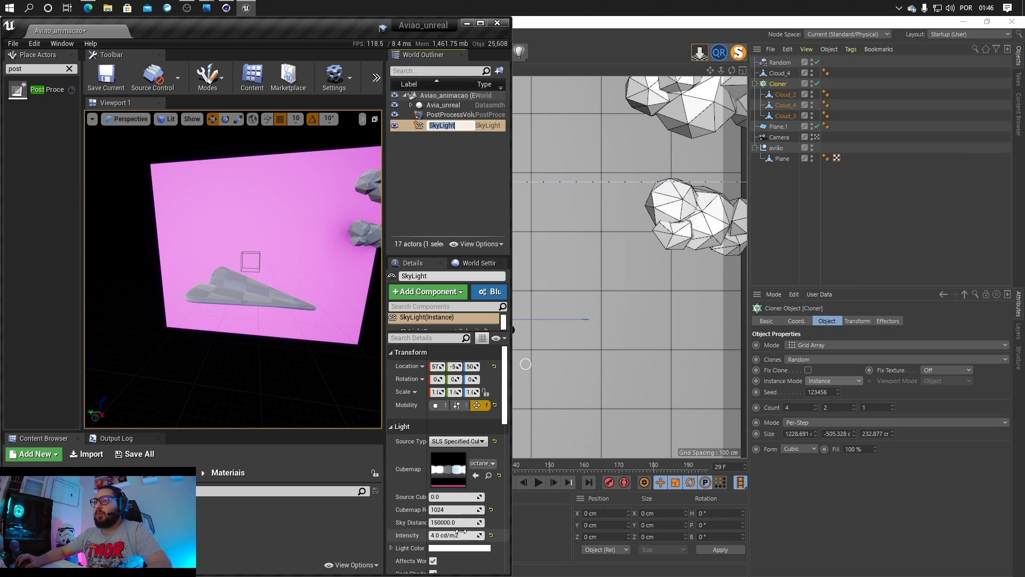
left_click(463, 535)
type("1")
key("Return")
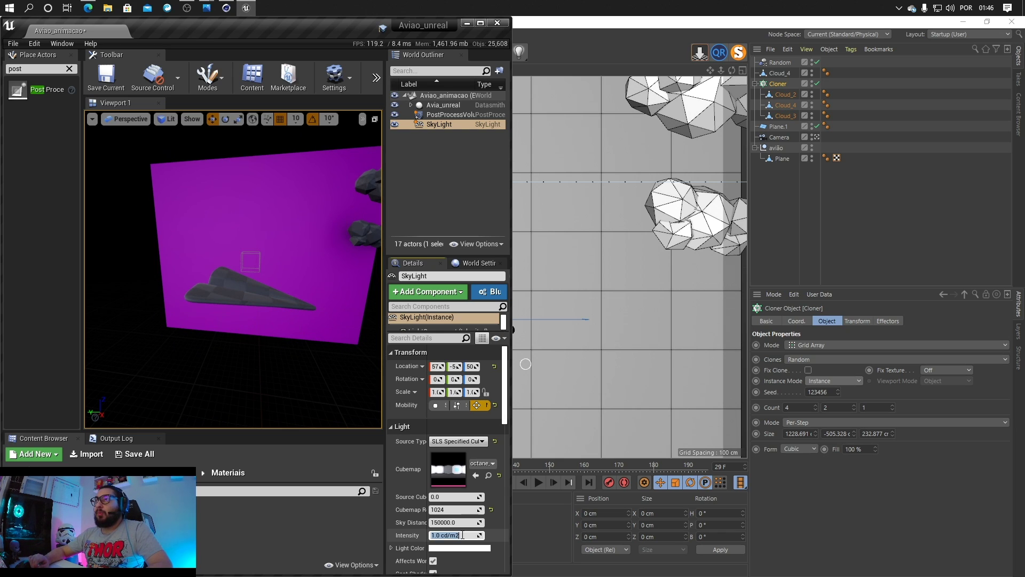
type("2")
key("Return")
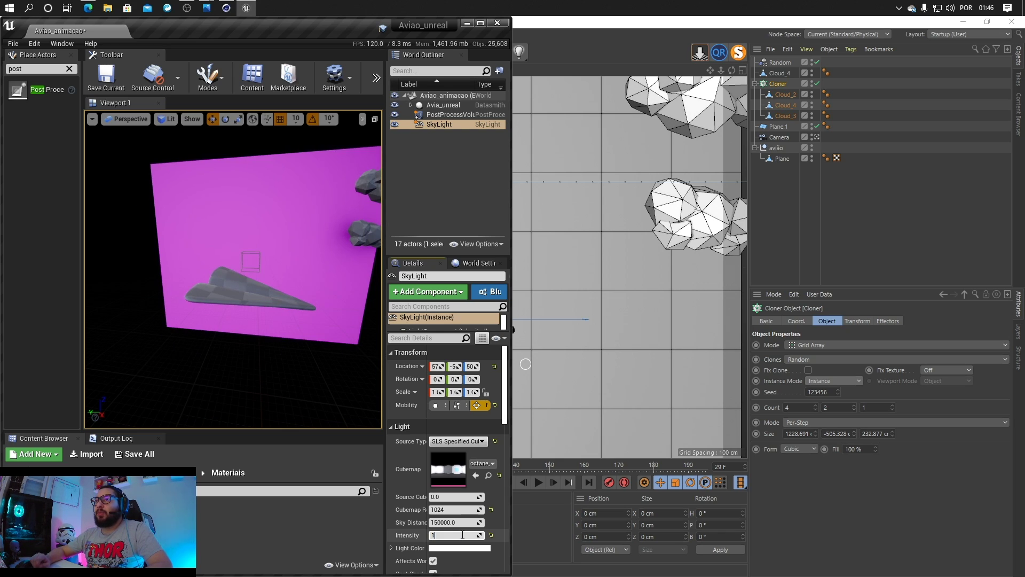
type("1")
key("Return")
key("Return")
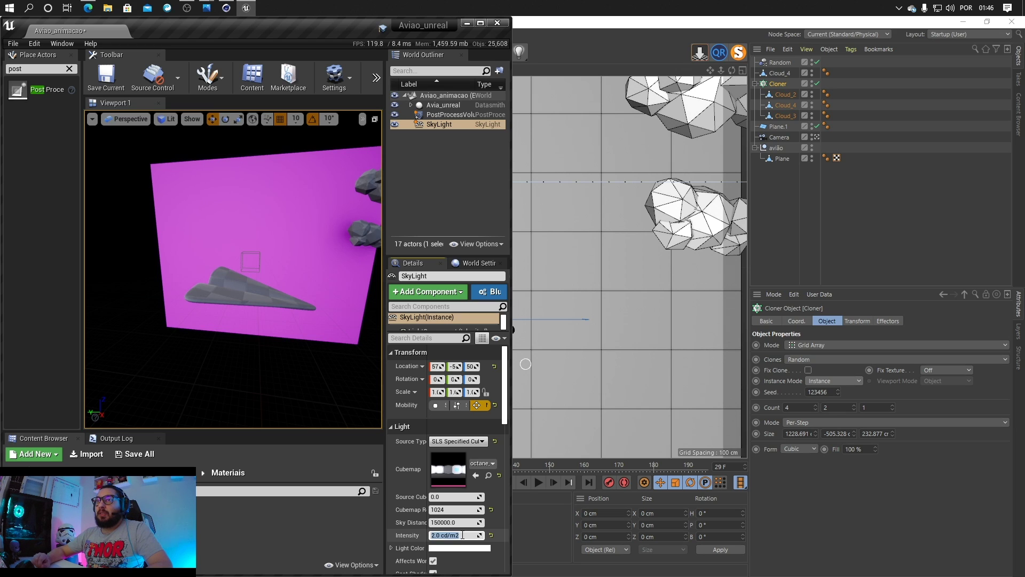
right_click_drag(233, 258, 281, 253)
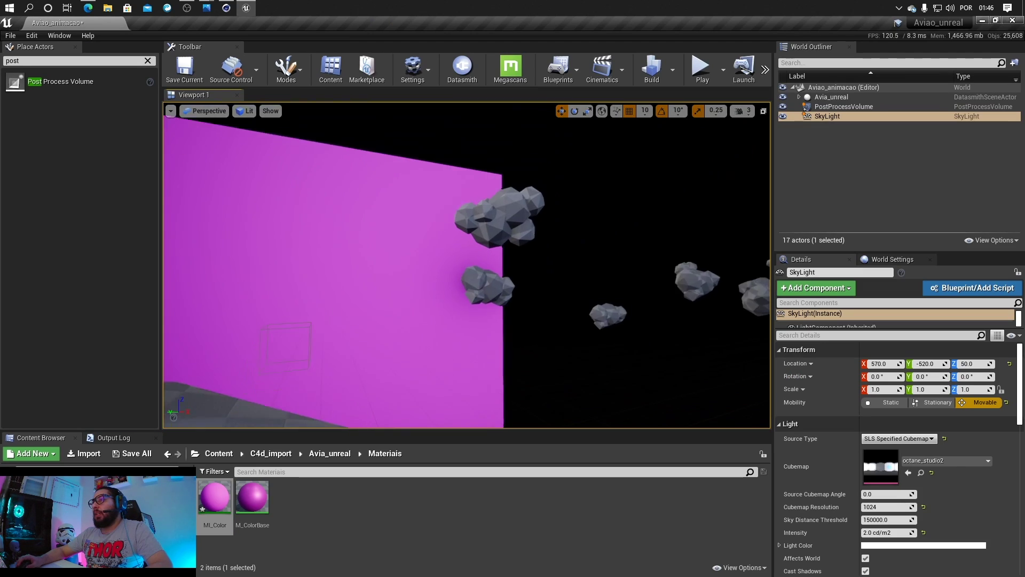
Step: Create a material instance of MI_Color in the Materials folder, keeping its default name
right_click_drag(679, 278, 629, 304)
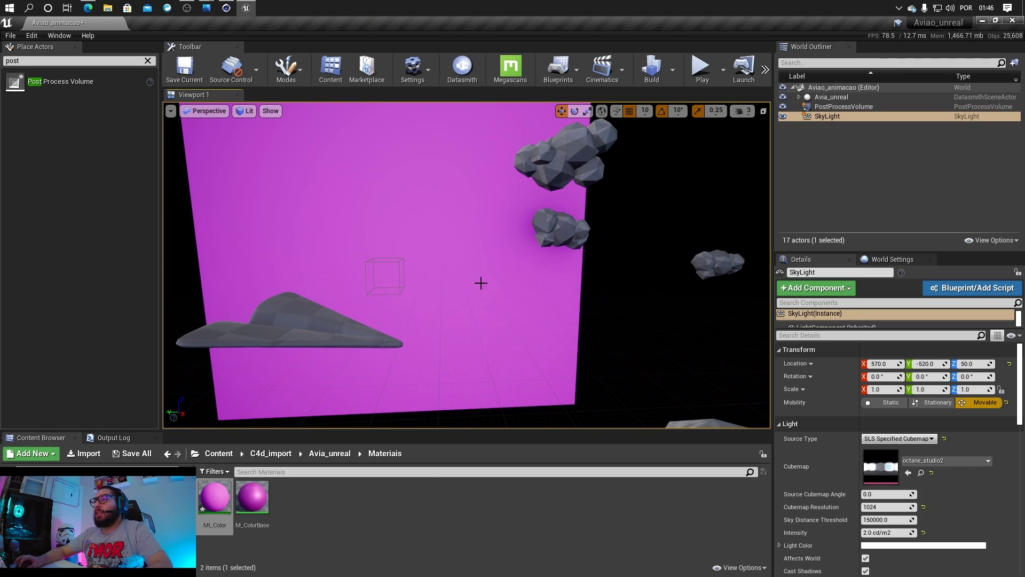
right_click(215, 492)
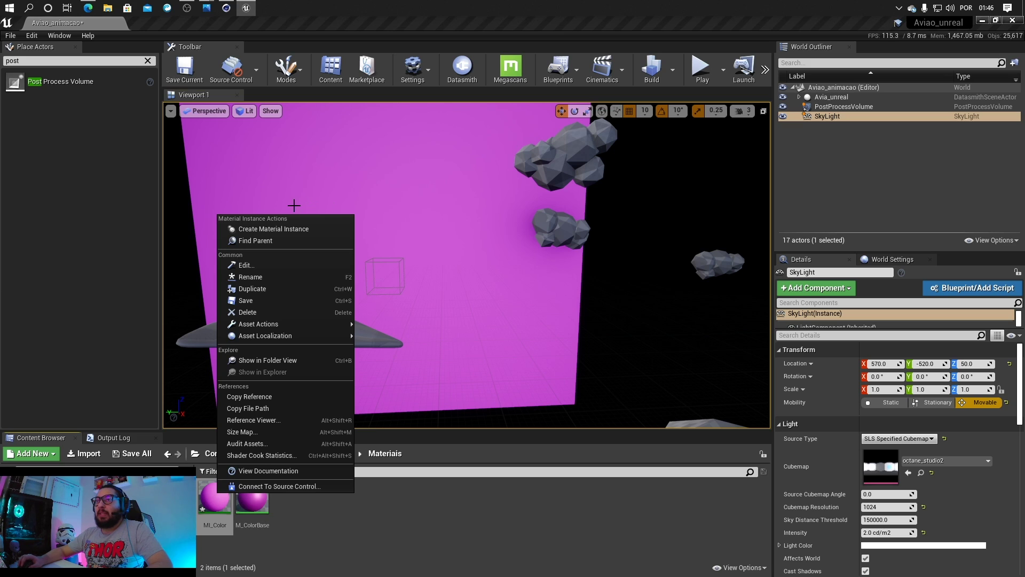
left_click(288, 227)
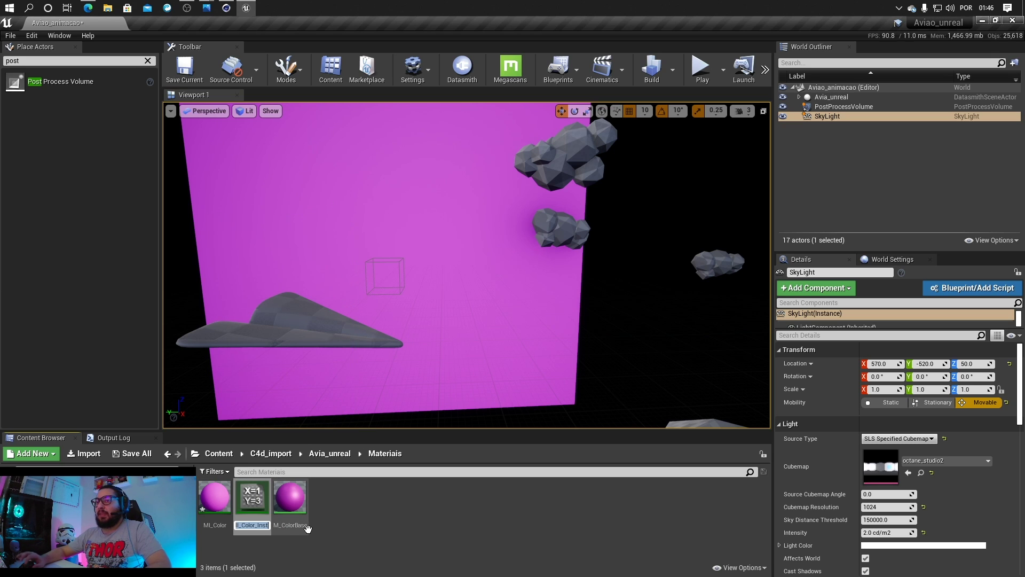
key("Return")
Step: Override the Color parameter of MI_Color_Inst with a light grey-white, sRGB hex E8E8E8FF, and close its editor
double_click(261, 494)
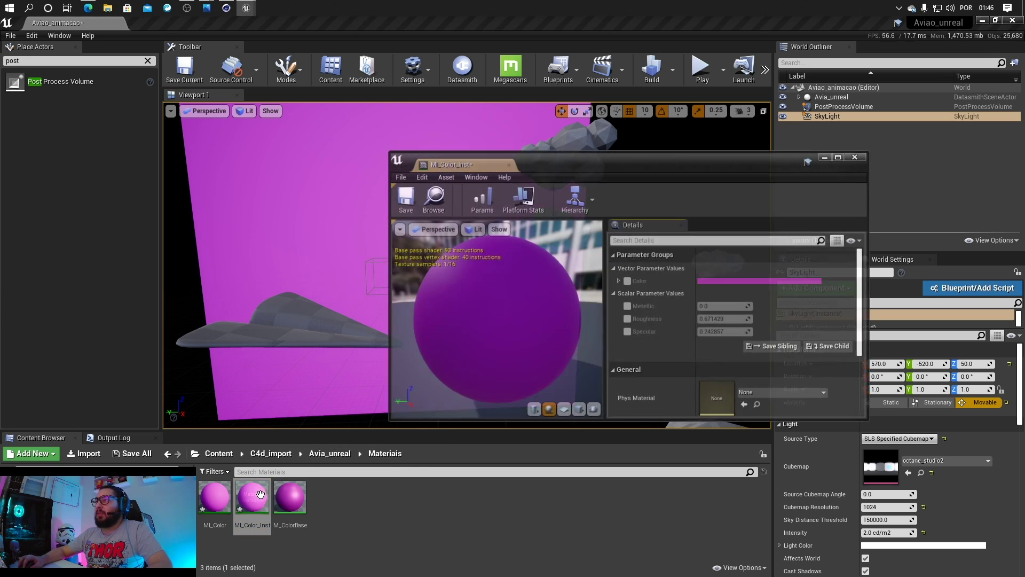
left_click(627, 281)
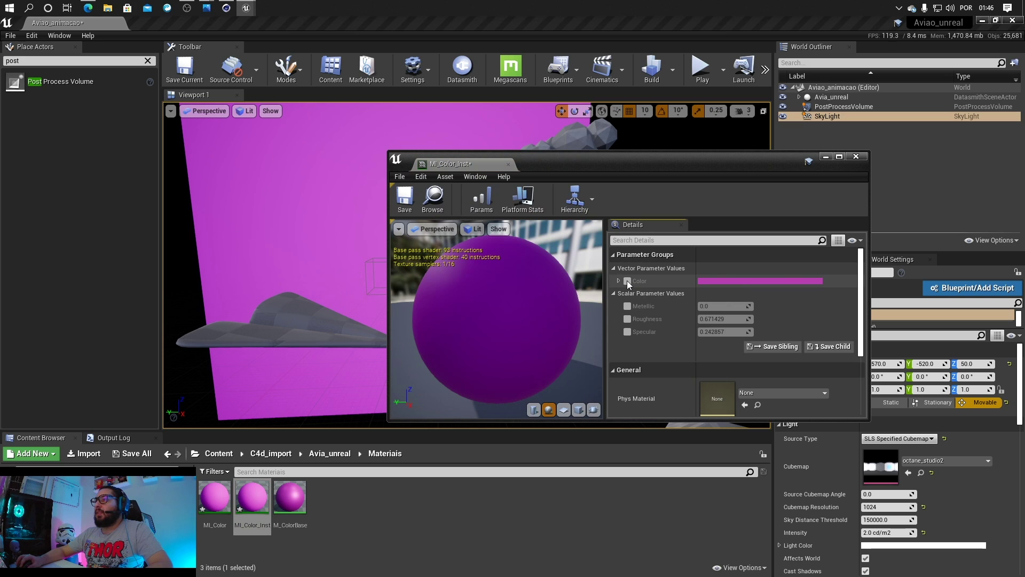
left_click(711, 282)
left_click_drag(853, 376, 873, 341)
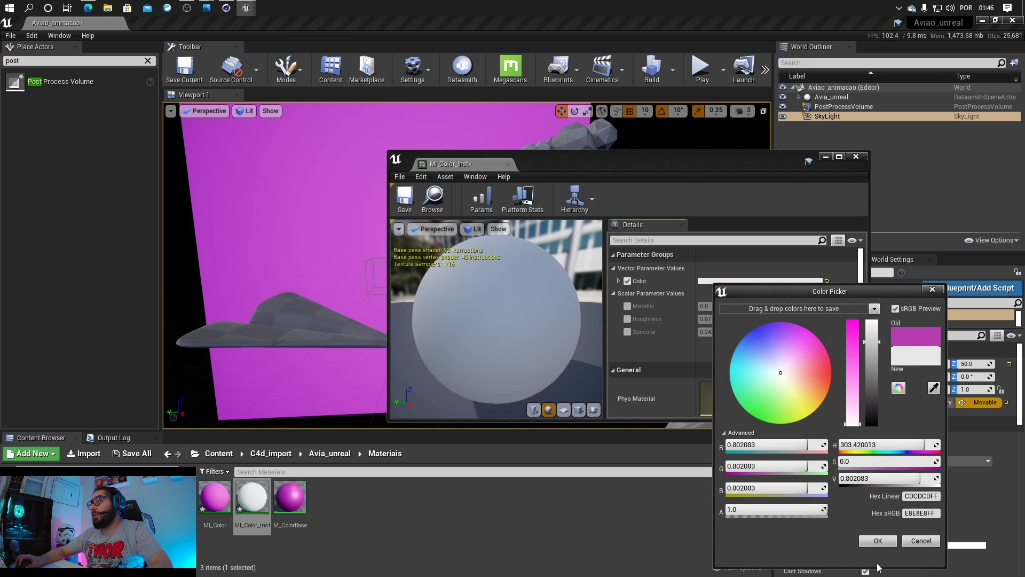
left_click(888, 541)
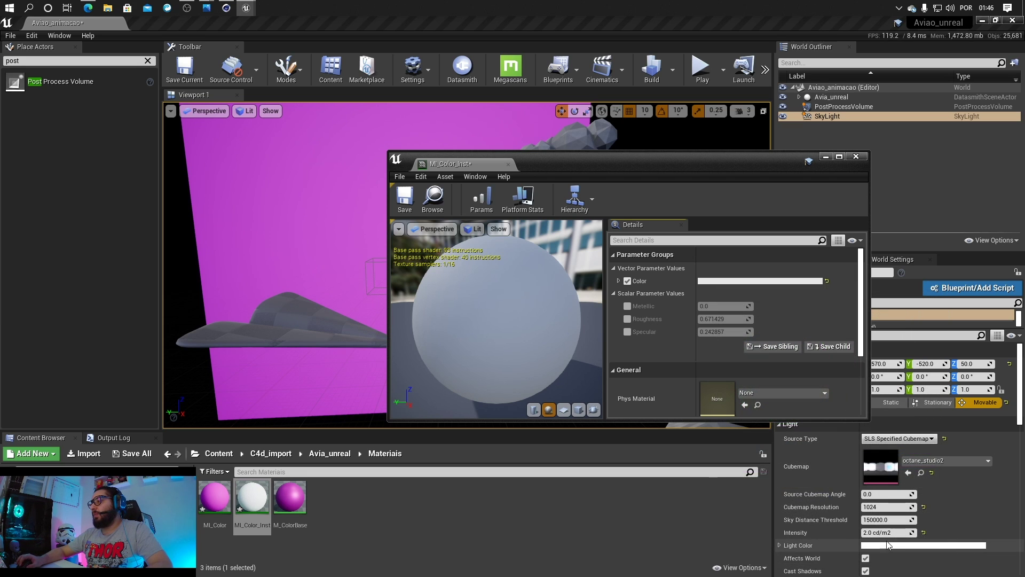
left_click(856, 157)
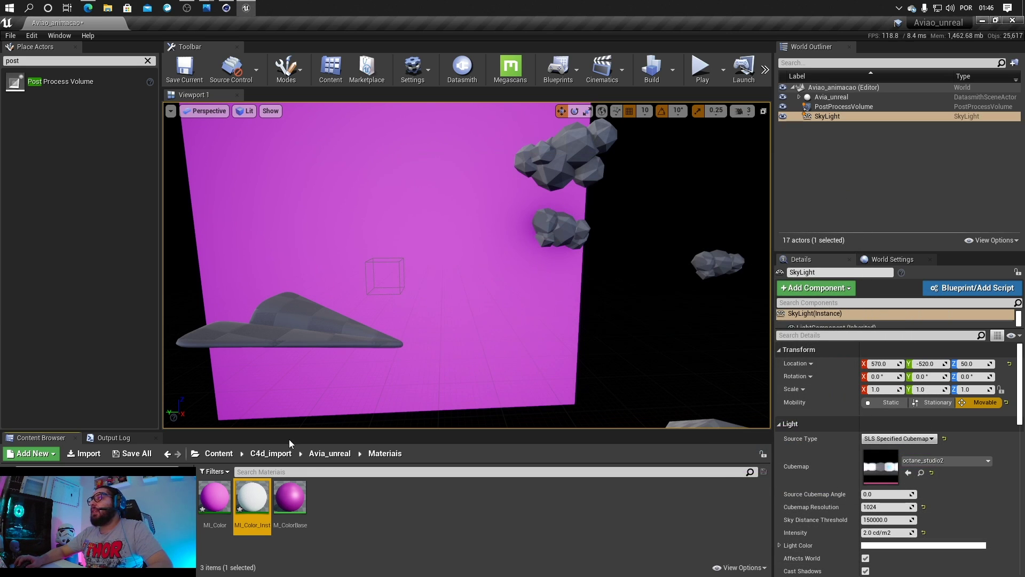
Step: Try MI_Color_Inst on the cloud Cloud_3_0 and delete that cloud, and undo both changes
left_click(571, 147)
right_click_drag(570, 147, 635, 147)
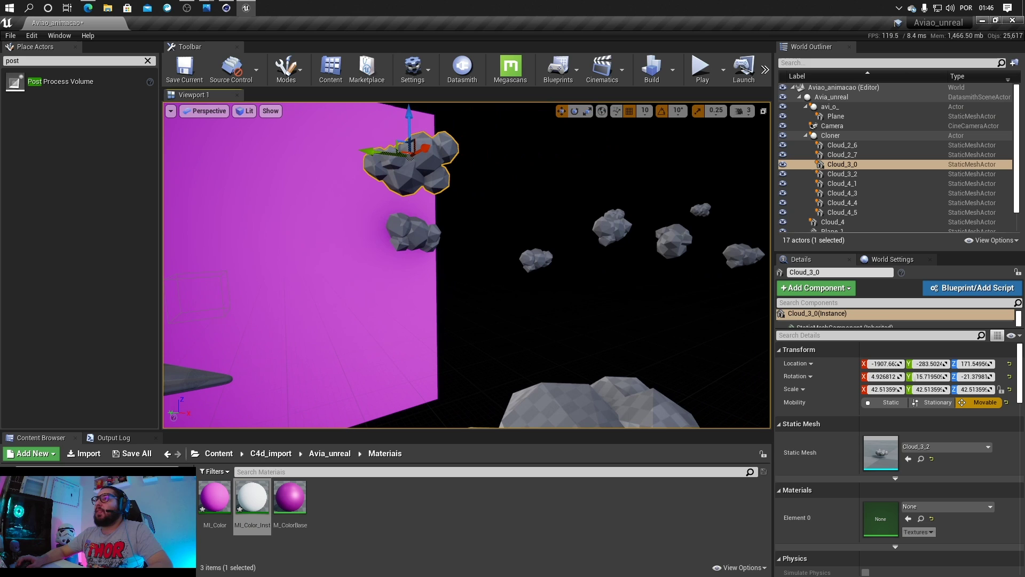
left_click_drag(254, 498, 426, 231)
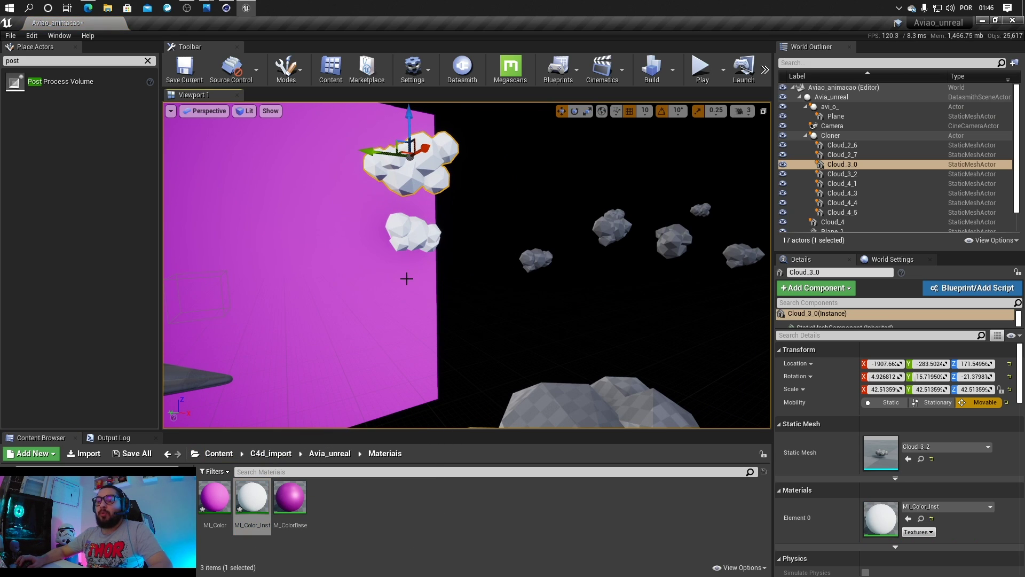
key("Delete")
left_click(561, 360)
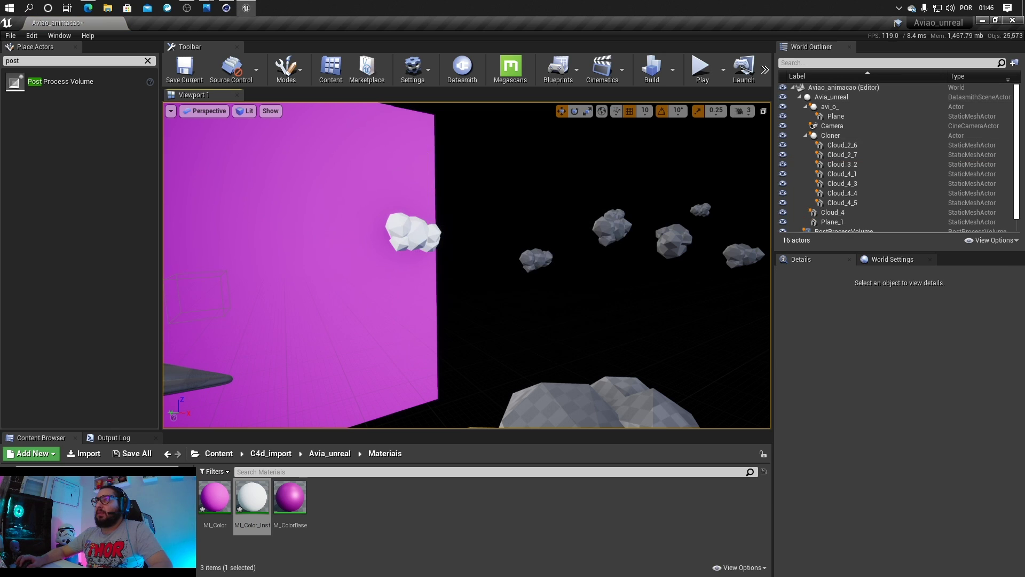
key("ctrl+z")
key("ctrl+z")
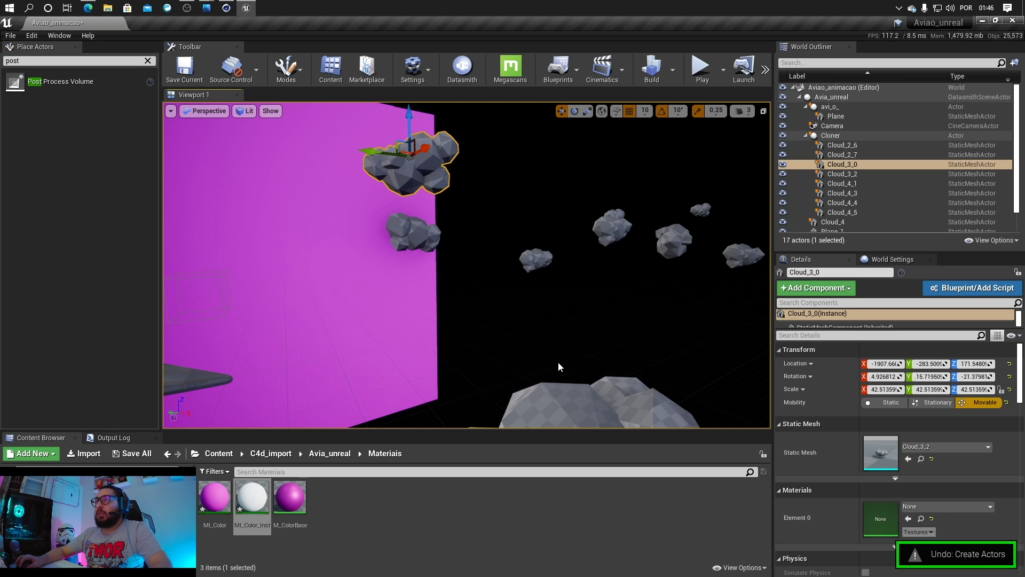
Step: Locate the mesh asset used by Cloud_2_6 and select the meshes Cloud_2_7, Cloud_3_2 and Cloud_4
mouse_move(709, 279)
right_mouse_down()
mouse_move(763, 279)
mouse_move(619, 285)
mouse_move(748, 280)
mouse_move(667, 280)
mouse_move(723, 280)
right_mouse_up()
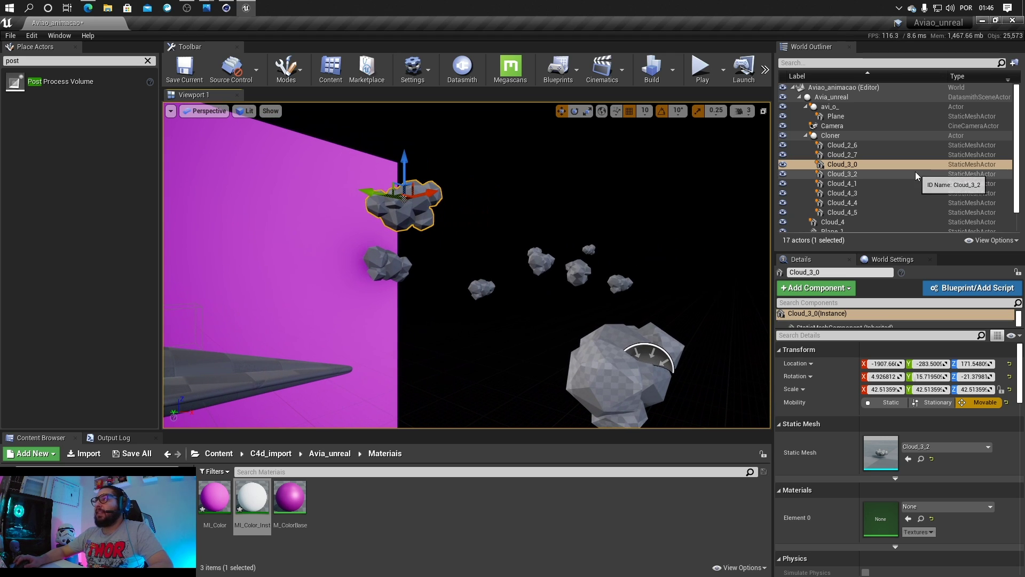
left_click(847, 144)
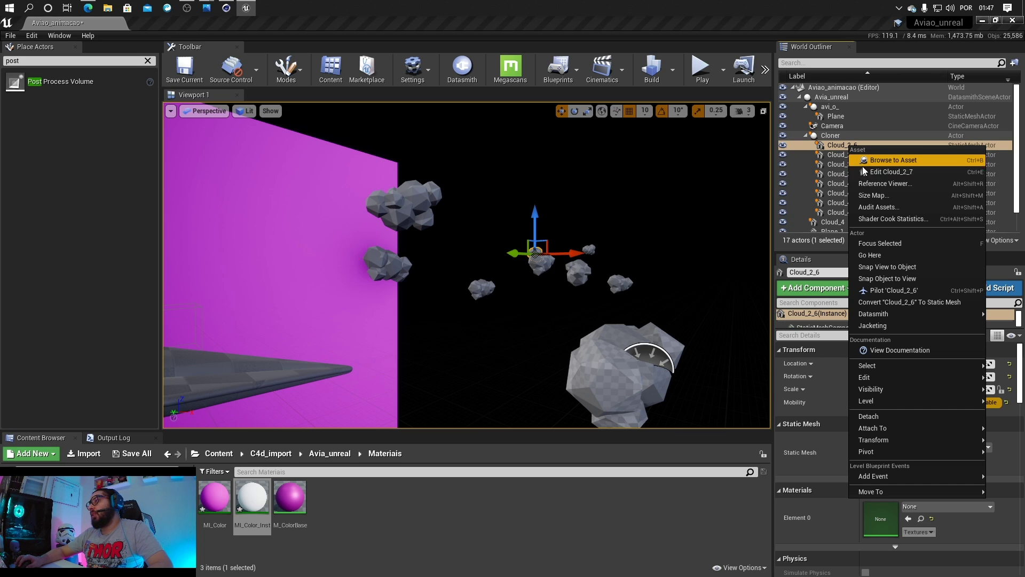
left_click(885, 160)
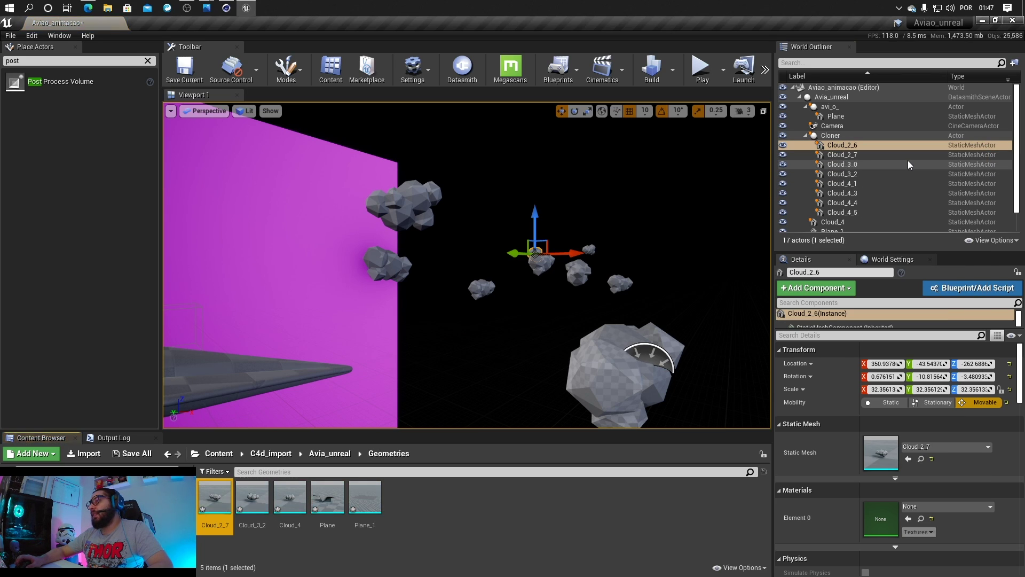
left_click(276, 505)
left_click(215, 499, "shift")
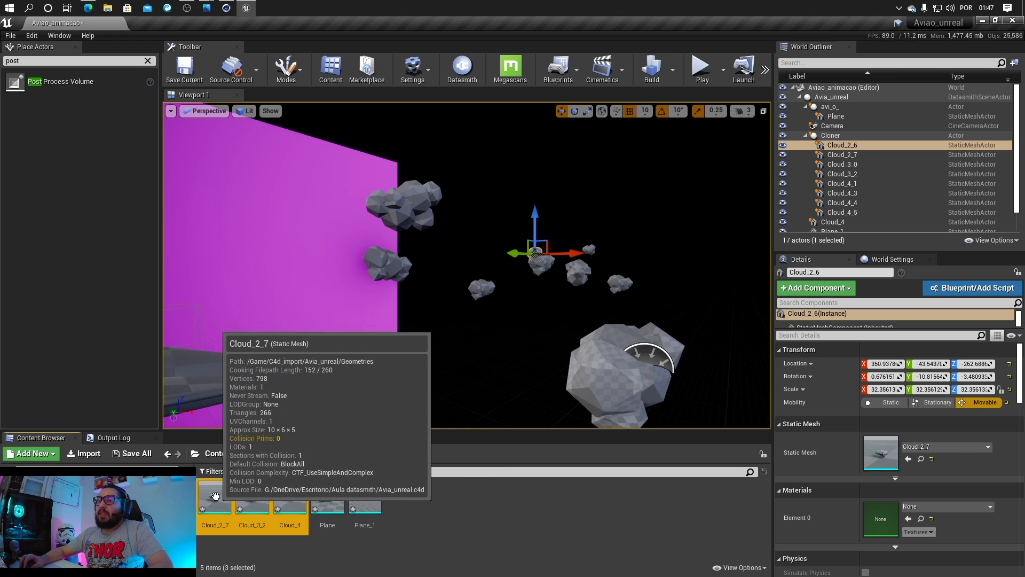
Step: Go through the cloud actors under Cloner, from Cloud_2_6 to Cloud_4_5, to check which source mesh each one uses
left_click(859, 144)
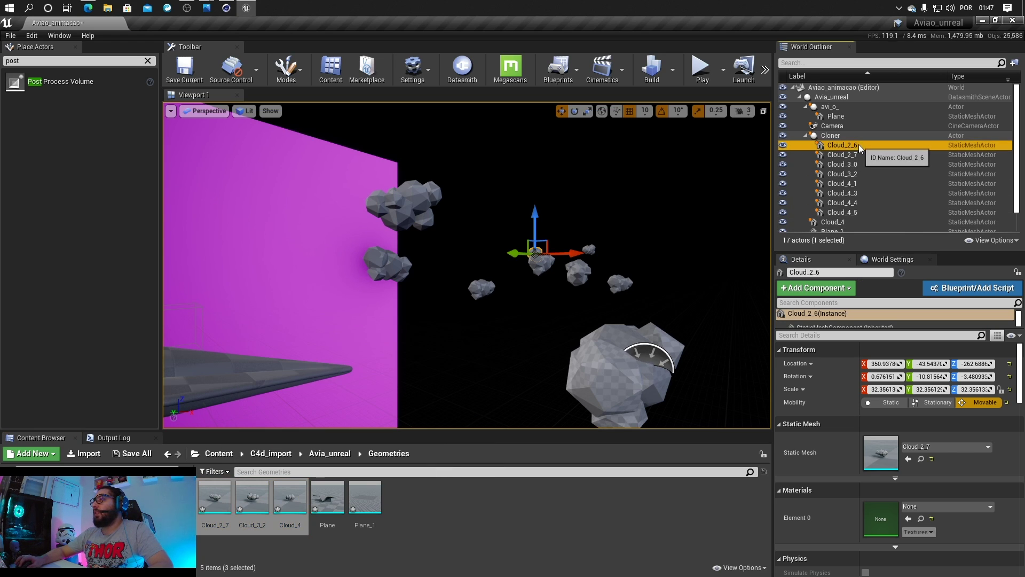
left_click(858, 155)
left_click(857, 164)
left_click(855, 174)
left_click(854, 185)
left_click(853, 193)
left_click(851, 203)
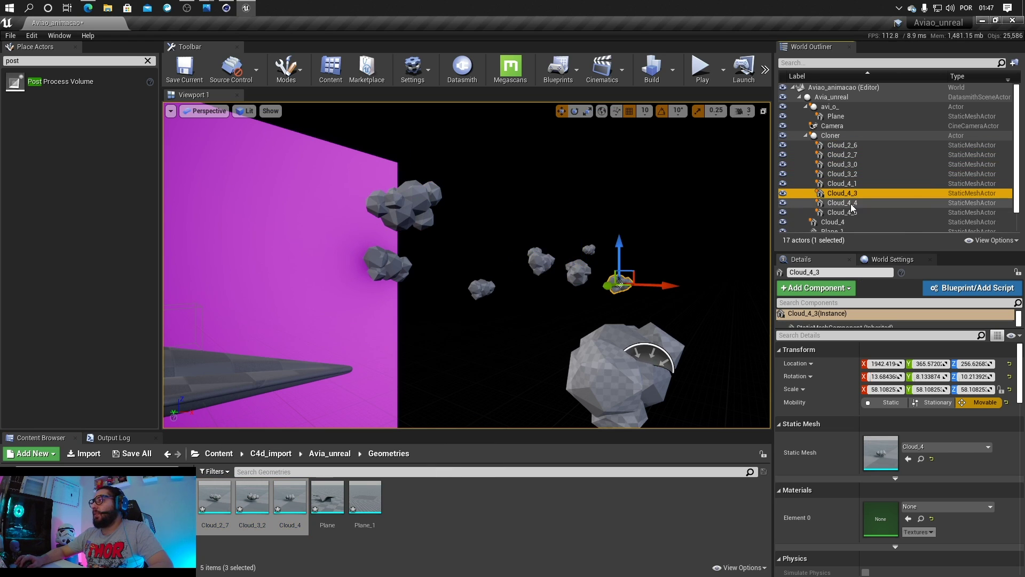
left_click(850, 211)
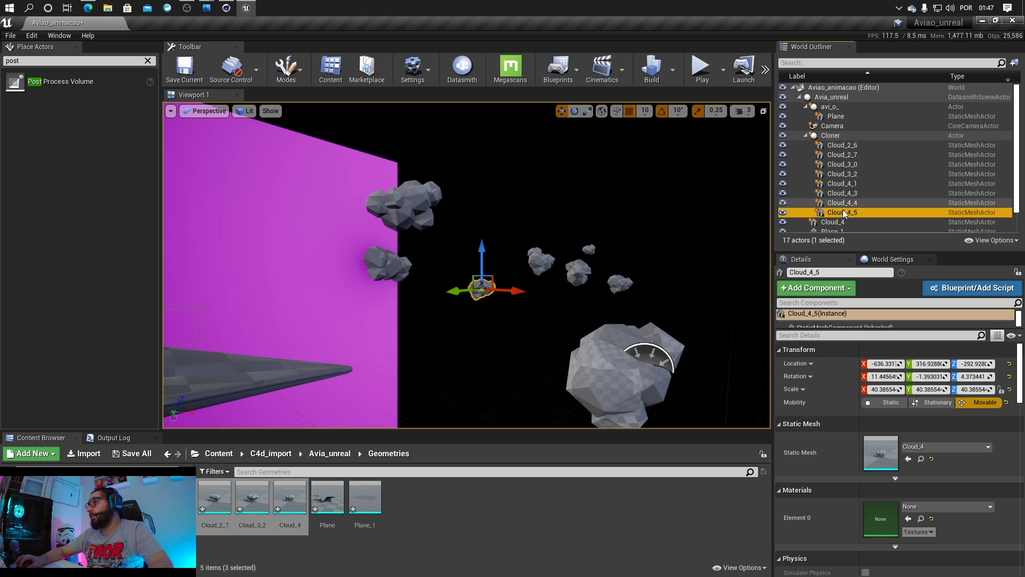
Step: Open the meshes Cloud_2_7, Cloud_3_2 and Cloud_4 for editing
double_click(216, 499)
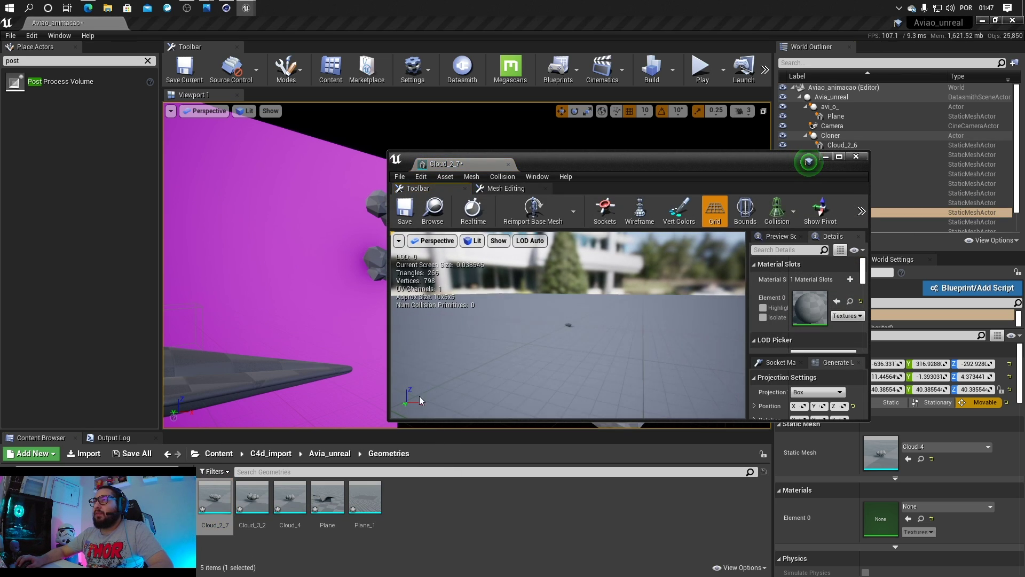
double_click(262, 484)
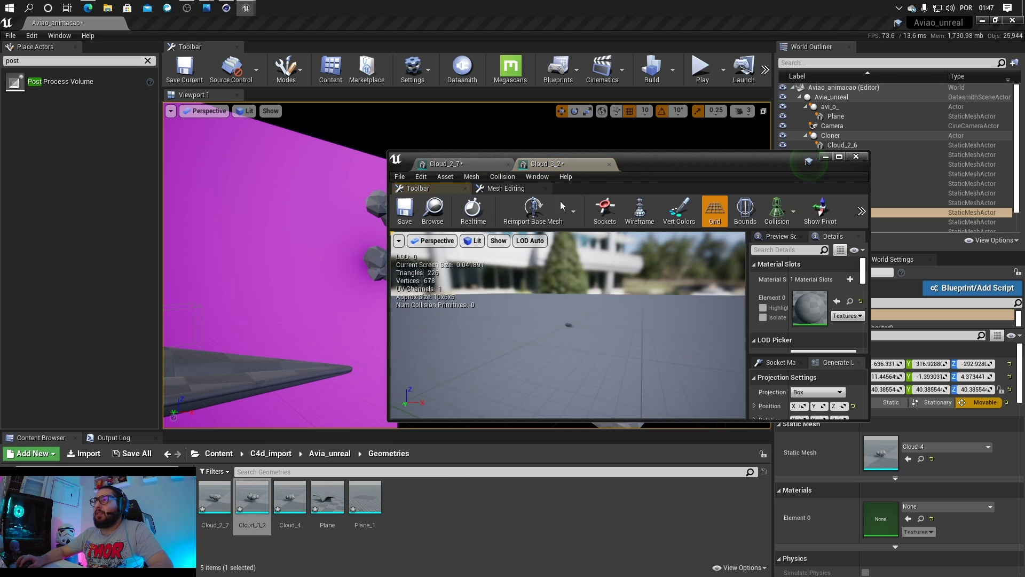
double_click(298, 490)
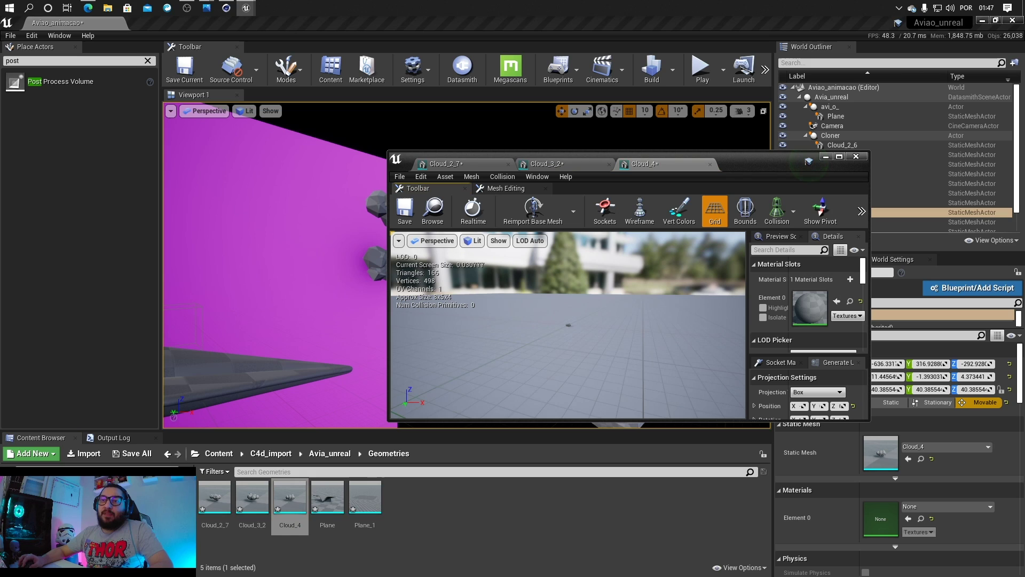
Step: Assign MI_Color_Inst to the material slot of Cloud_4, Cloud_3_2 and Cloud_2_7, and close the mesh editors
left_click(58, 523)
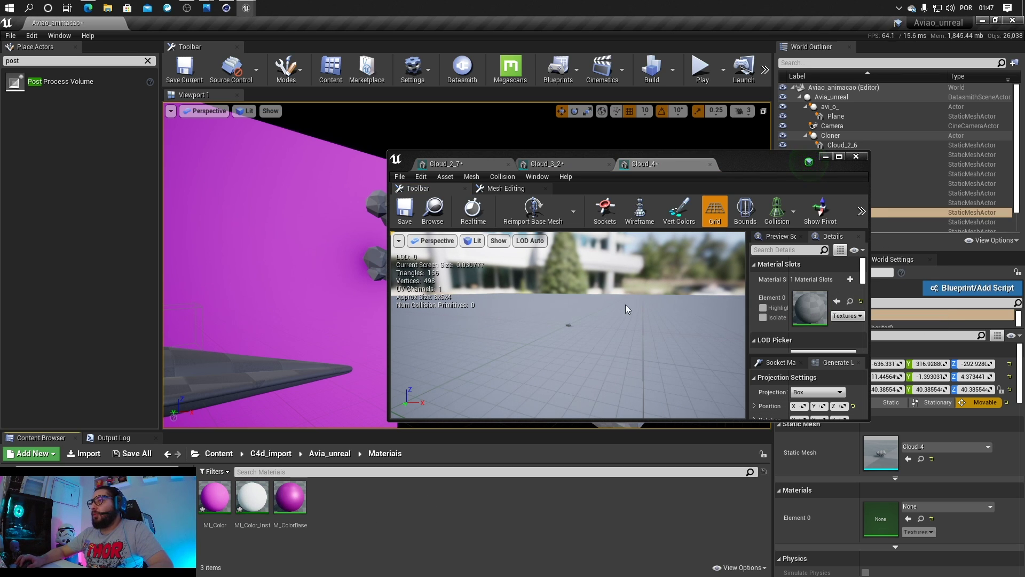
scroll(582, 332, "up", 6)
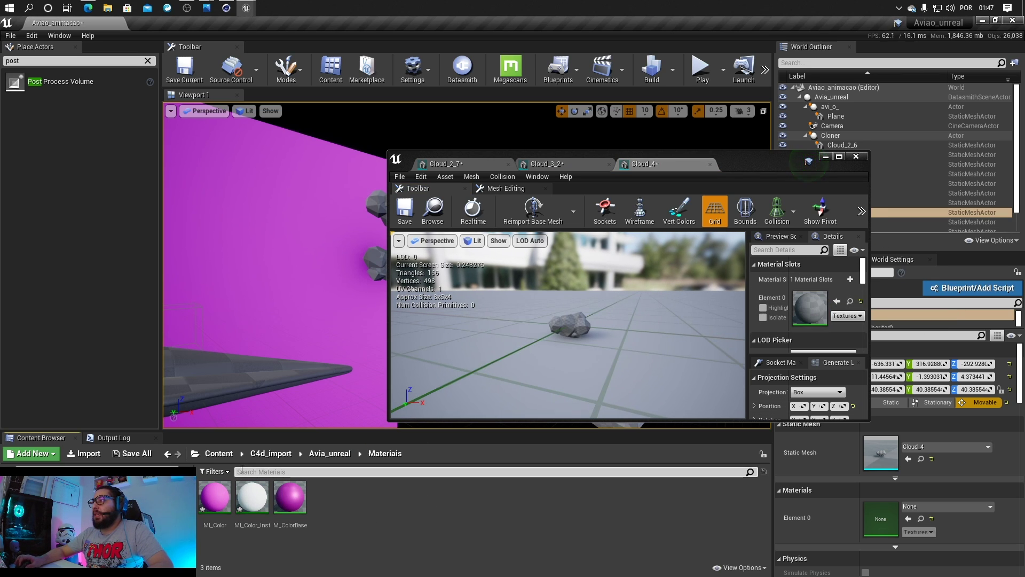
left_click_drag(246, 496, 814, 301)
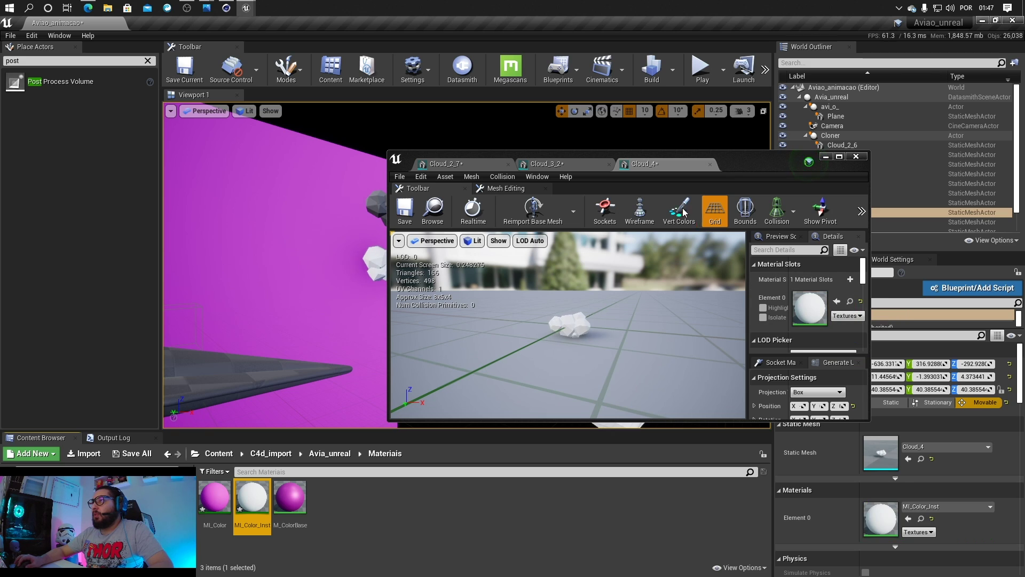
left_click(584, 166)
left_click_drag(253, 497, 809, 307)
left_click(476, 165)
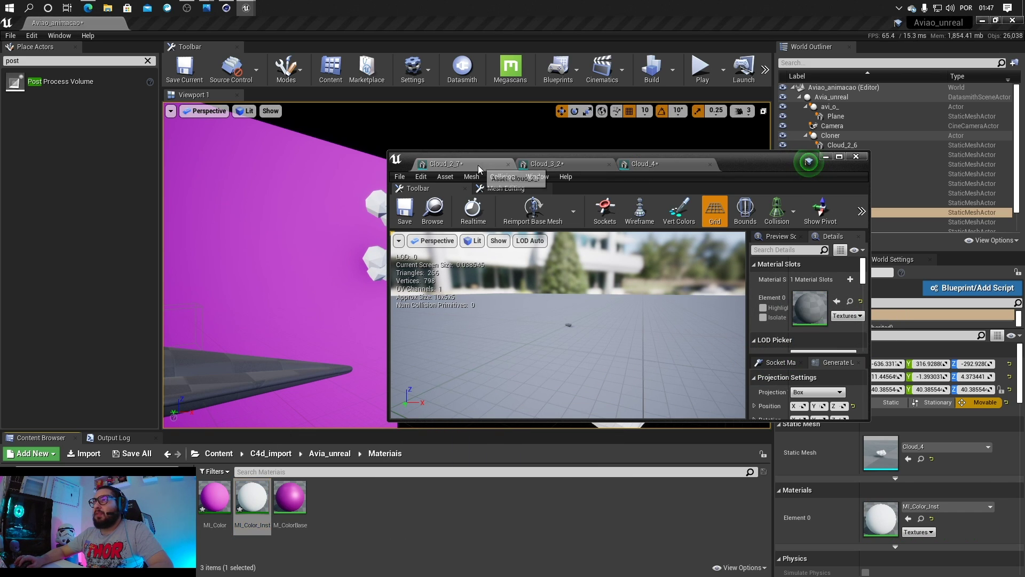
left_click_drag(252, 497, 809, 309)
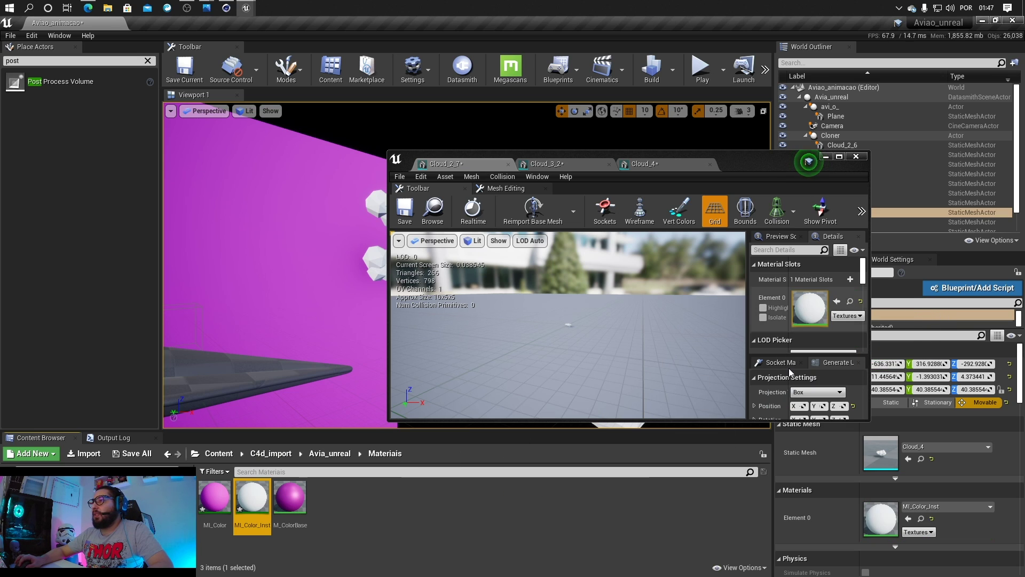
left_click(860, 158)
Step: Inspect the clouds, the paper plane and the pink backdrop from several angles
key("w")
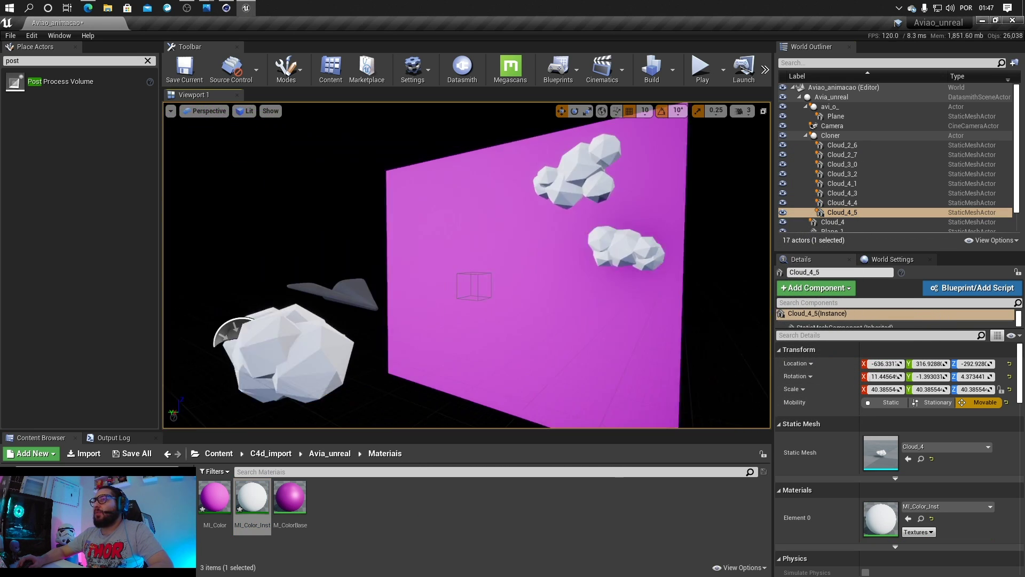
key("a")
key("a")
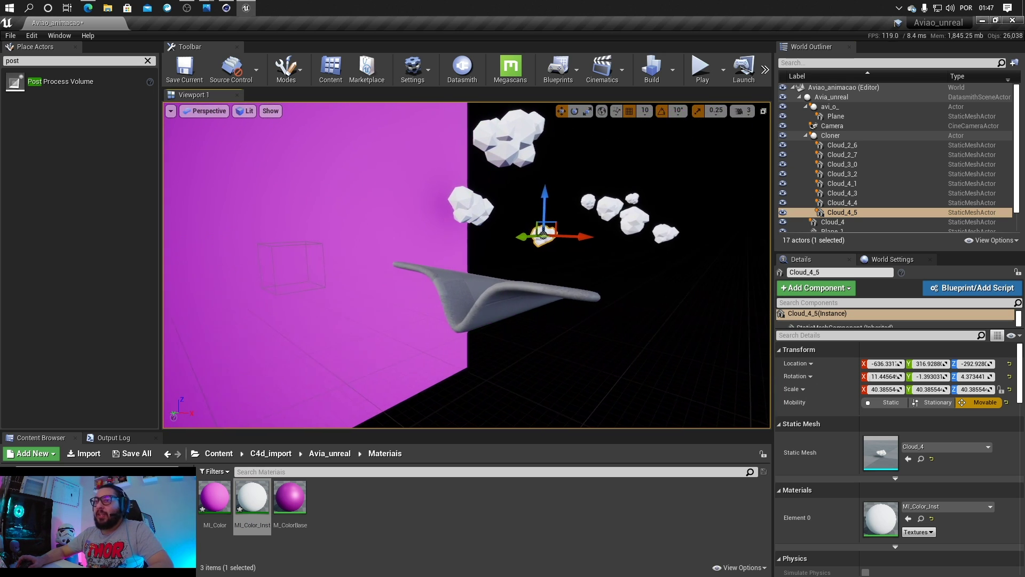
key("s")
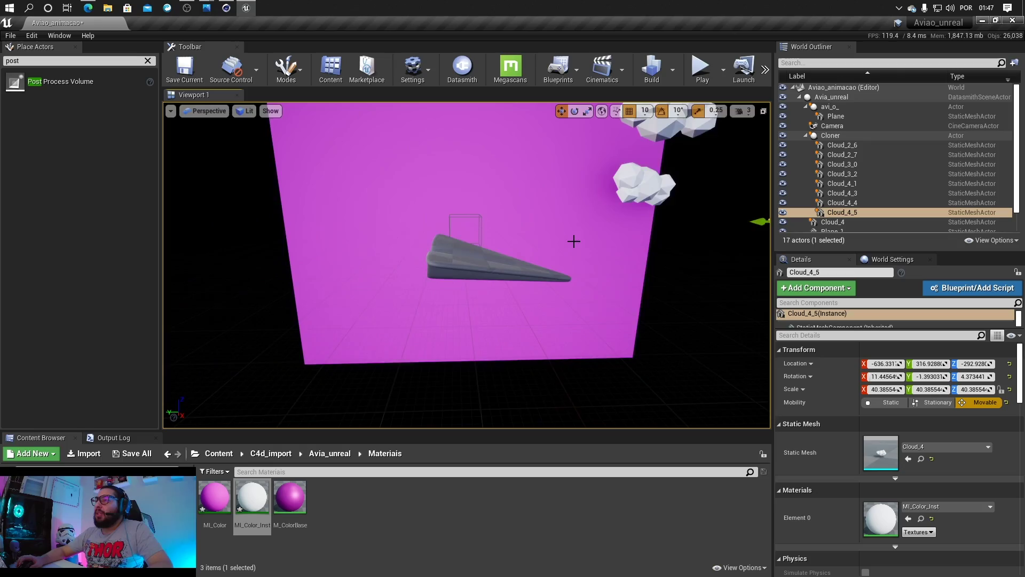
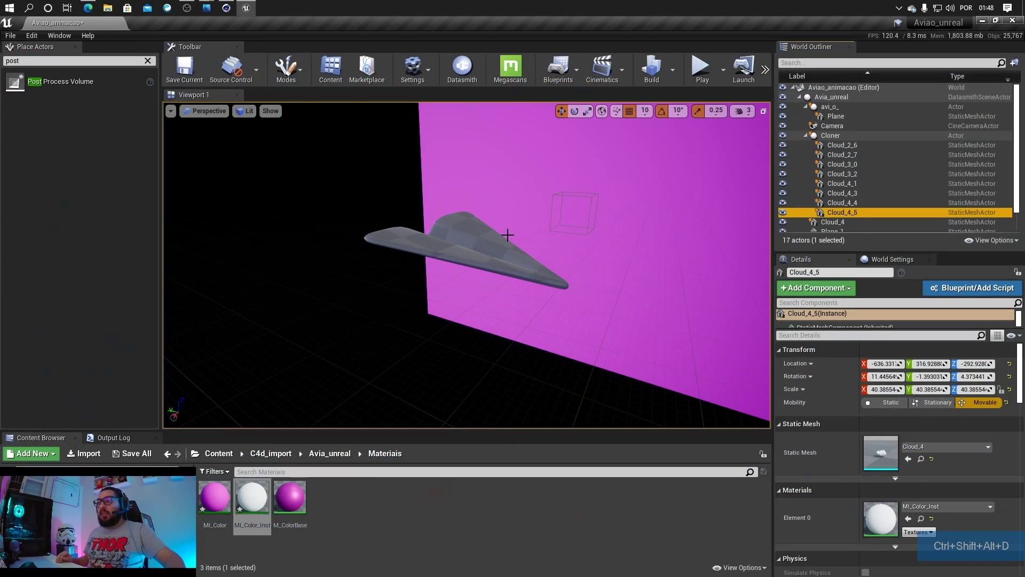
right_click_drag(544, 219, 641, 219)
key("a")
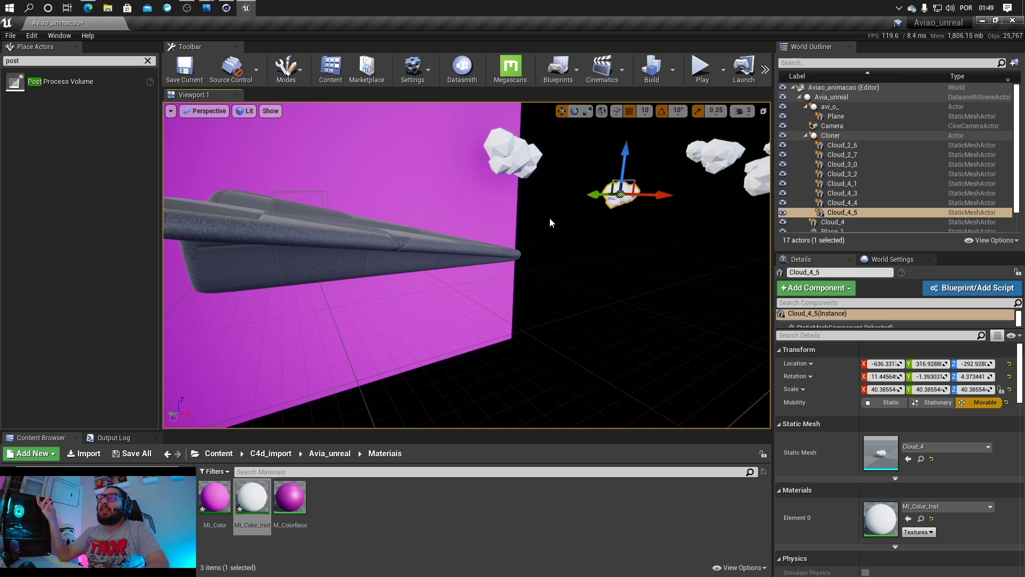
mouse_move(483, 230)
right_mouse_down()
mouse_move(461, 219)
mouse_move(466, 226)
right_mouse_up()
key("s")
left_click_drag(466, 227, 376, 236, "alt")
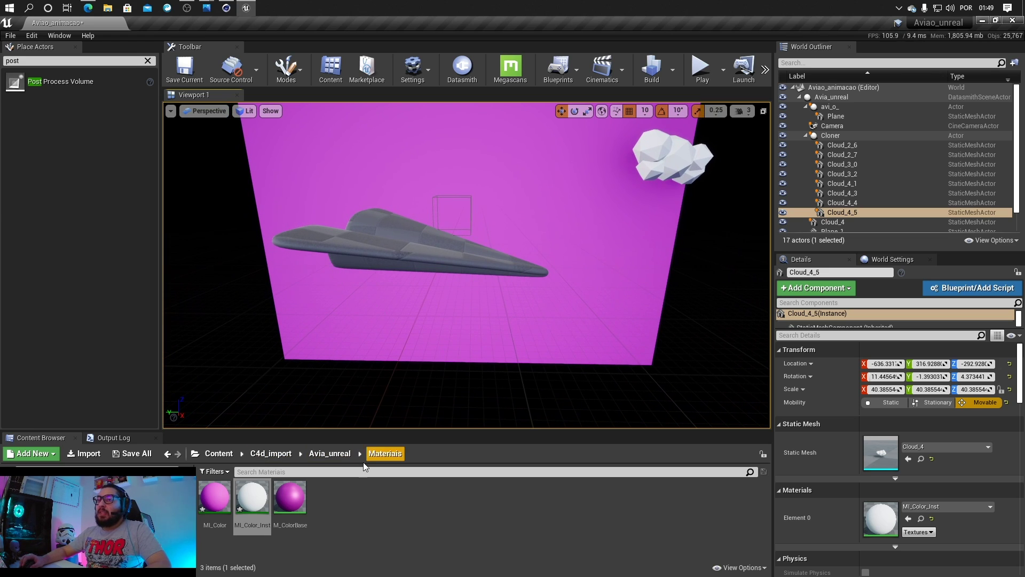
Step: Create a material named M_Master in the Materiais folder and open it for editing
right_click(354, 500)
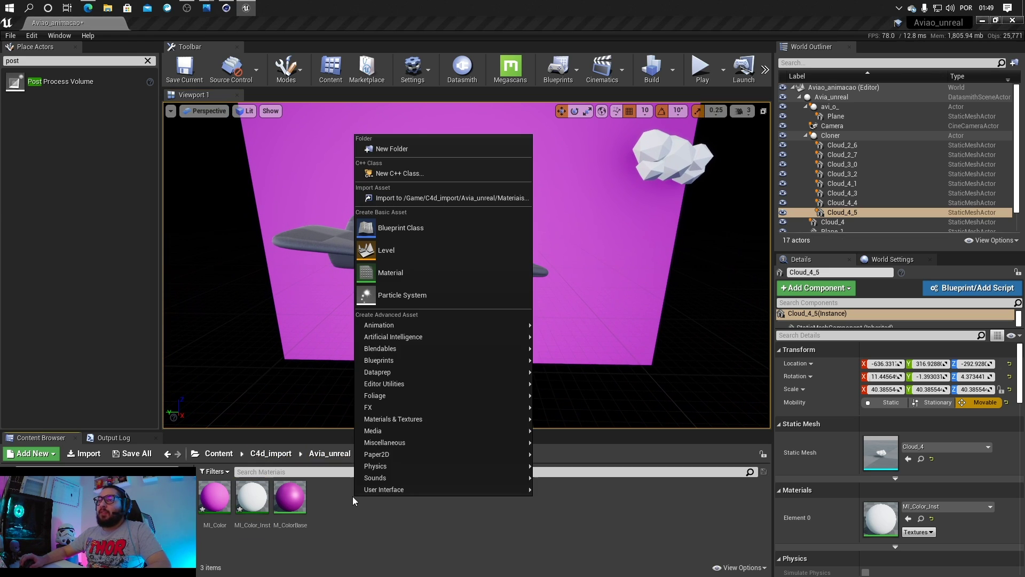
left_click(414, 270)
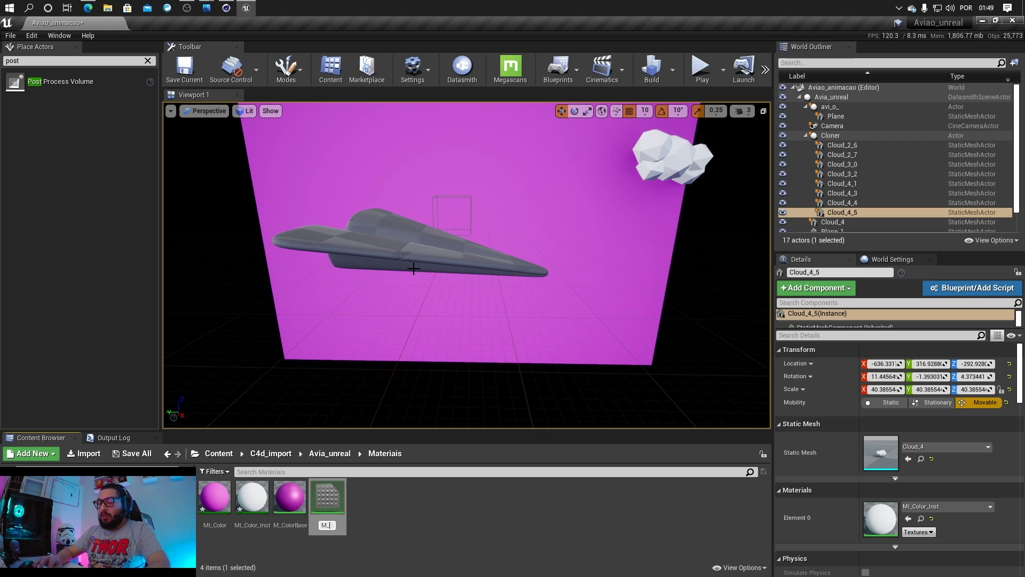
type("M_Mast")
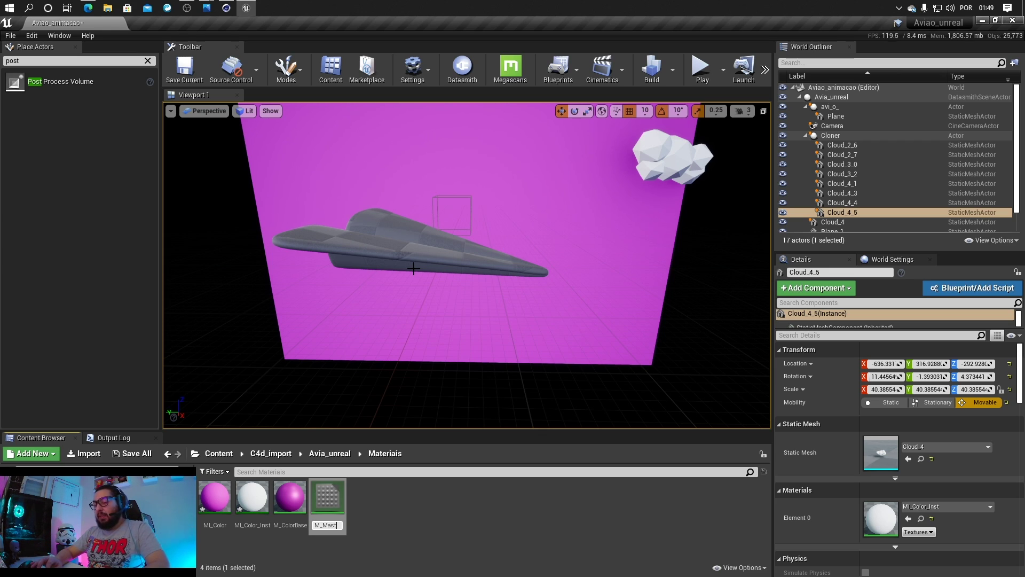
type("er")
key("Return")
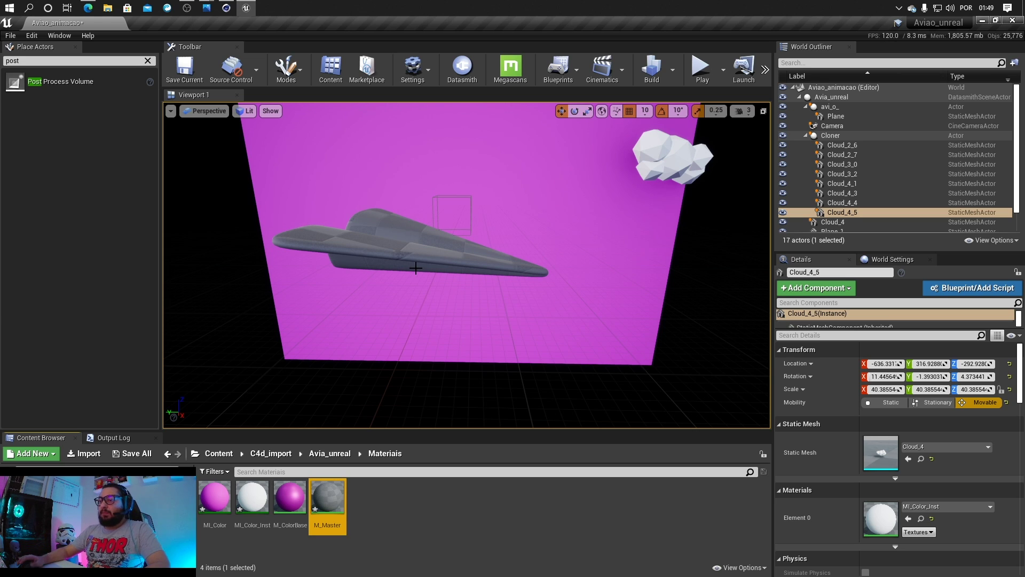
double_click(327, 497)
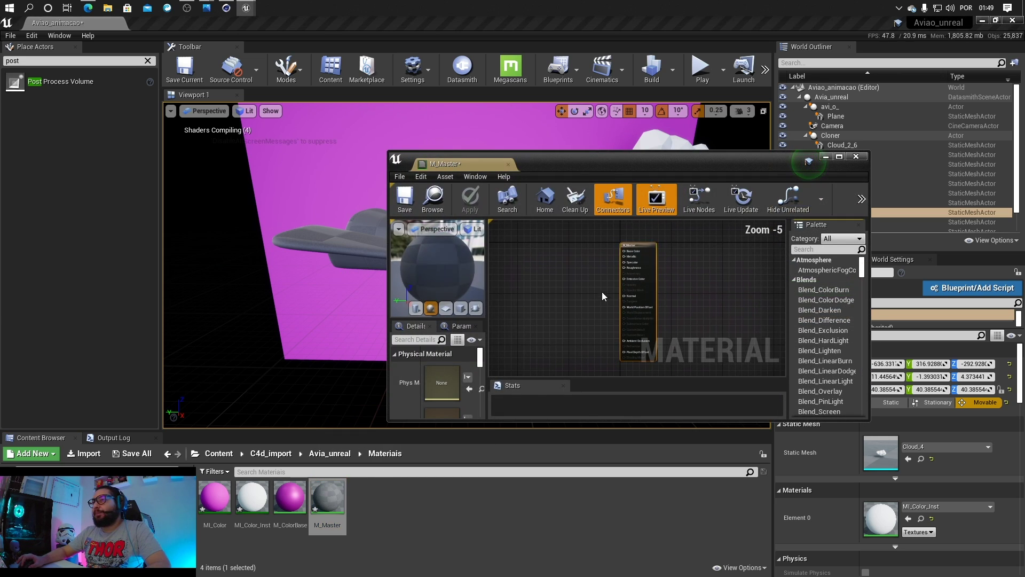
Step: Add the ugkkedvlw_4K_Displacement and ugkkedvlw_4K_Normal textures from the Texturas folder to the M_Master graph
left_click(840, 157)
left_click_drag(499, 28, 604, 57)
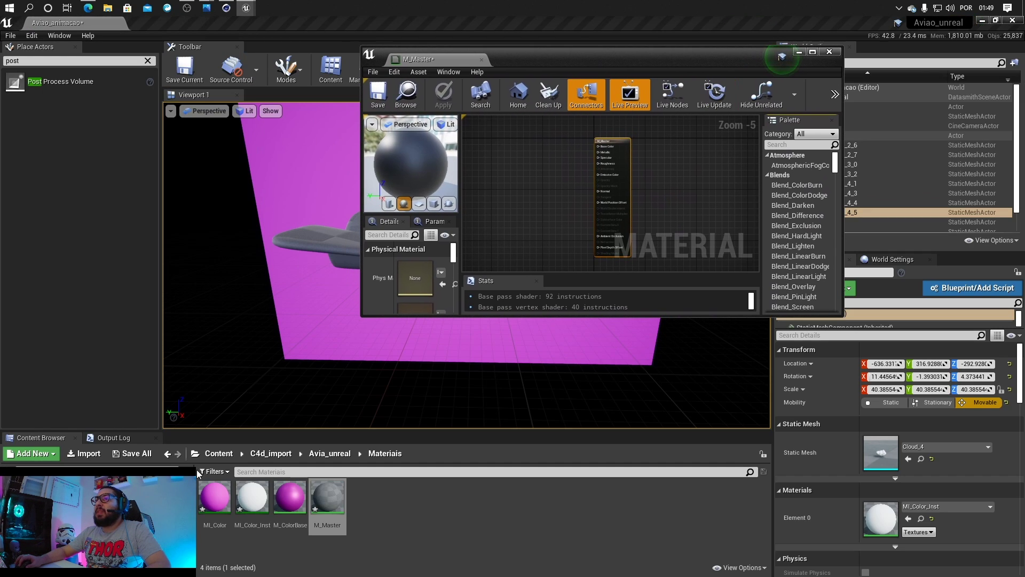
left_click(64, 534)
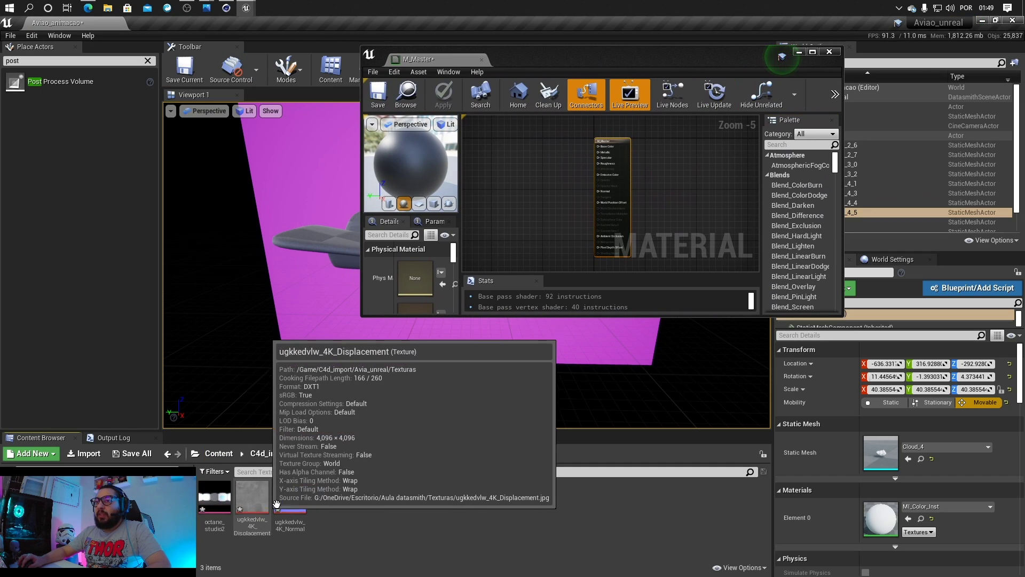
left_click(301, 504)
left_click(260, 494, "ctrl")
left_click_drag(302, 506, 538, 166)
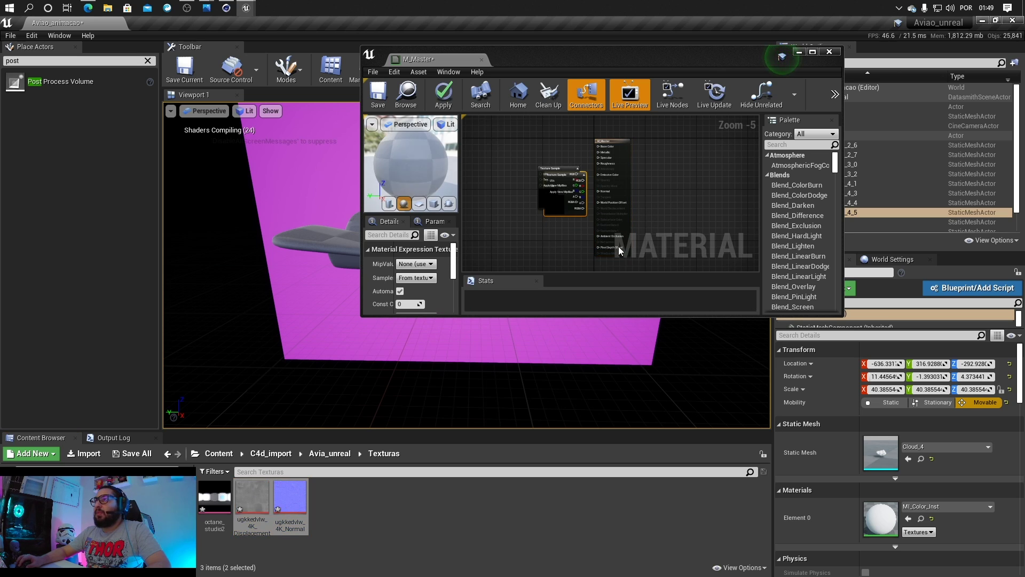
Step: Maximize the material editor and separate the two texture samples, placing the displacement sample above the normal sample, clear of the M_Master node
left_click(812, 52)
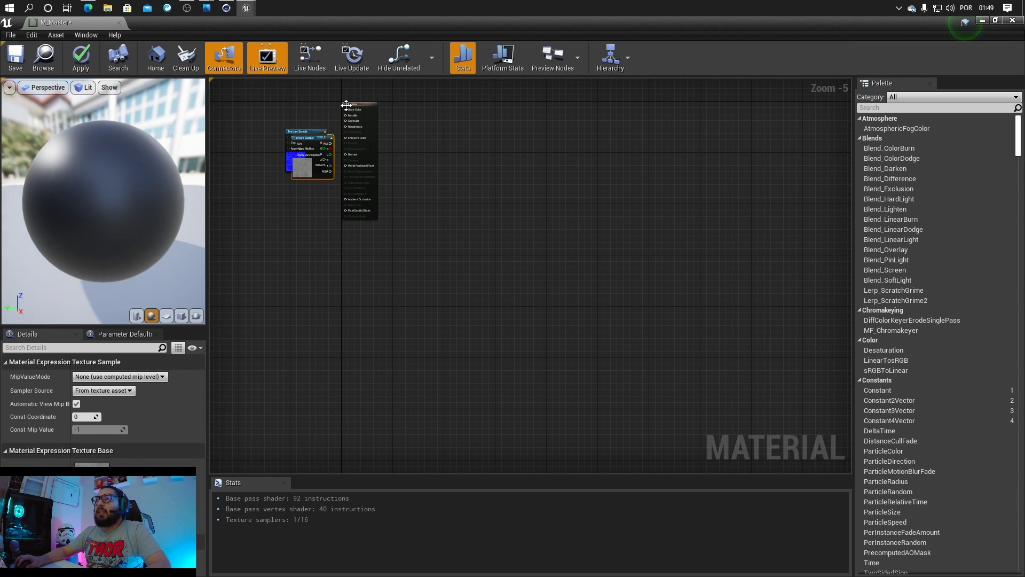
left_click_drag(346, 105, 439, 127)
scroll(311, 149, "up", 5)
left_click_drag(297, 122, 429, 130)
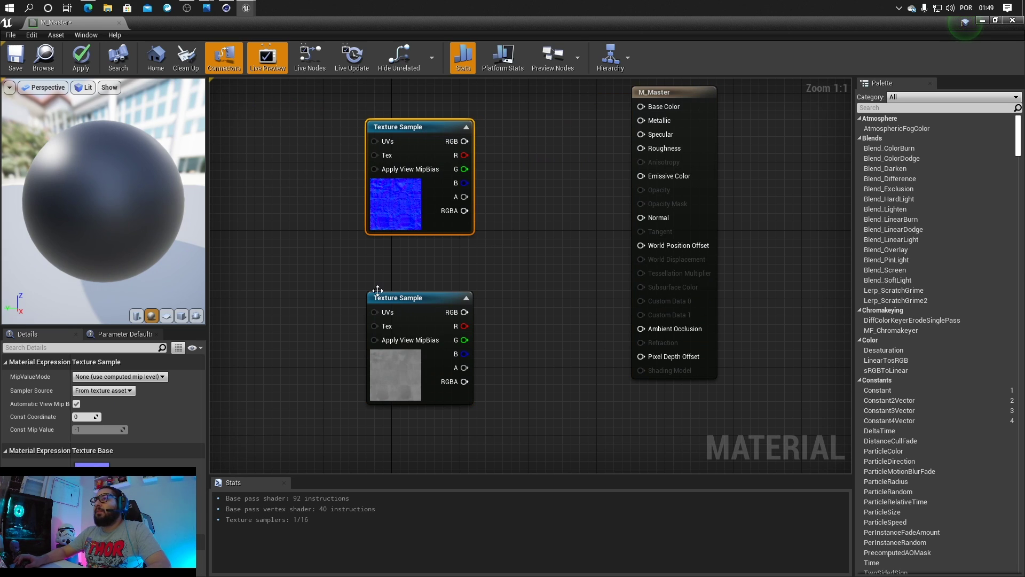
left_click_drag(401, 165, 437, 423)
left_click_drag(374, 339, 336, 295)
left_click_drag(425, 299, 440, 112)
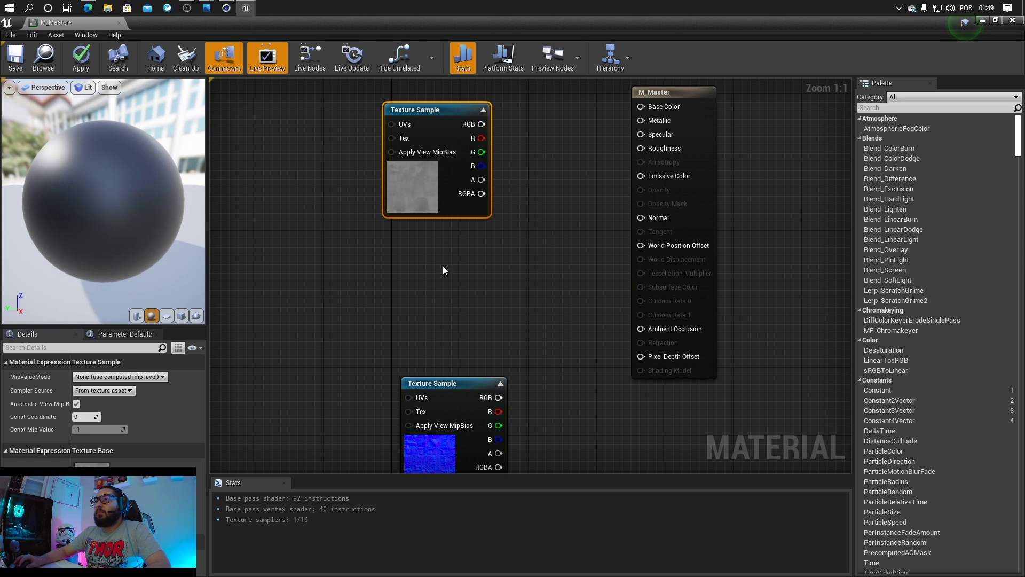
left_click_drag(443, 385, 434, 266)
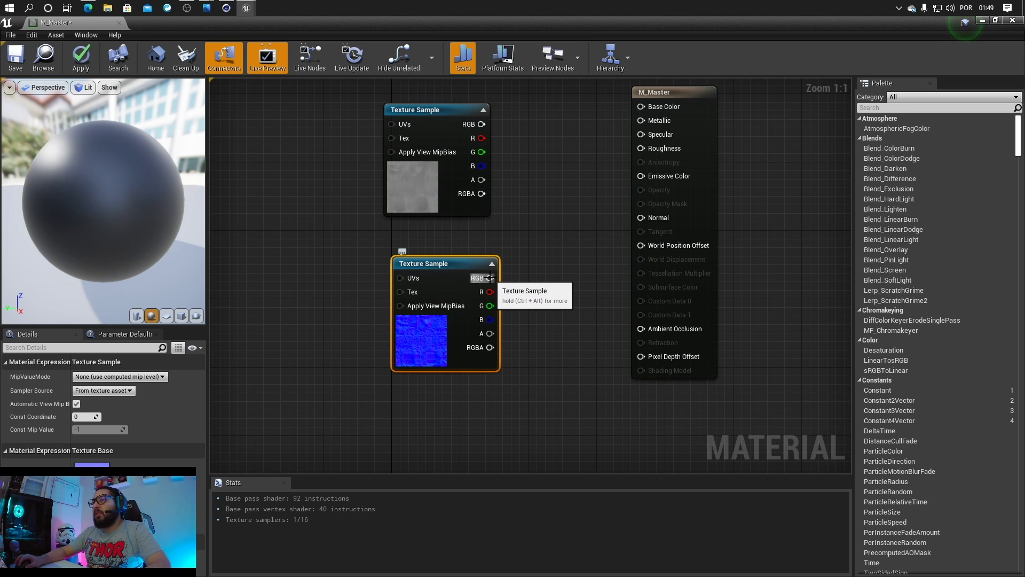
Step: Connect the normal texture's RGB output to Normal and the displacement texture's RGB output to Roughness
left_click_drag(489, 278, 641, 218)
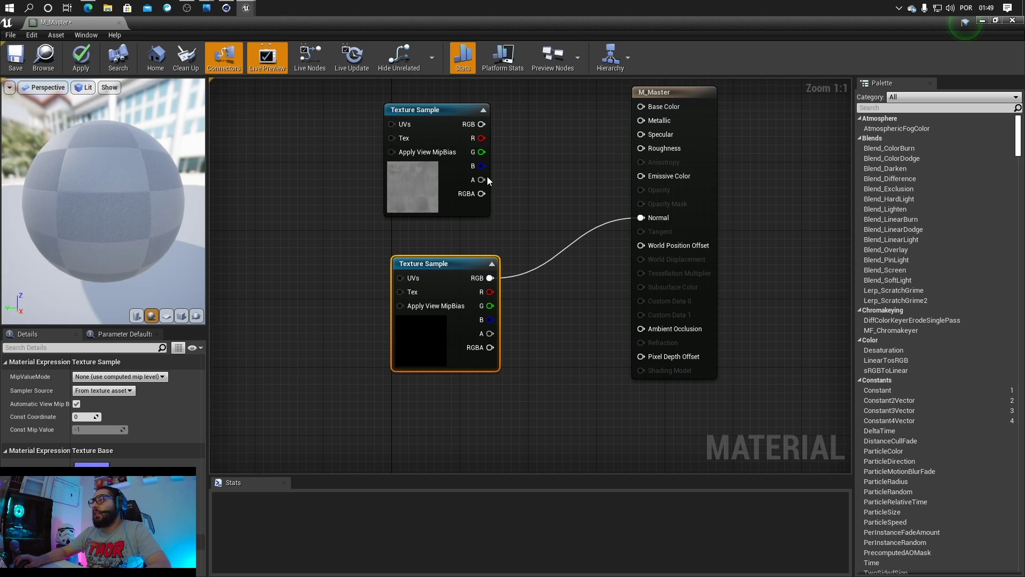
left_click_drag(481, 124, 641, 148)
Step: Add a Constant3Vector node above the displacement texture sample and connect it to Base Color
right_click_drag(542, 106, 565, 276)
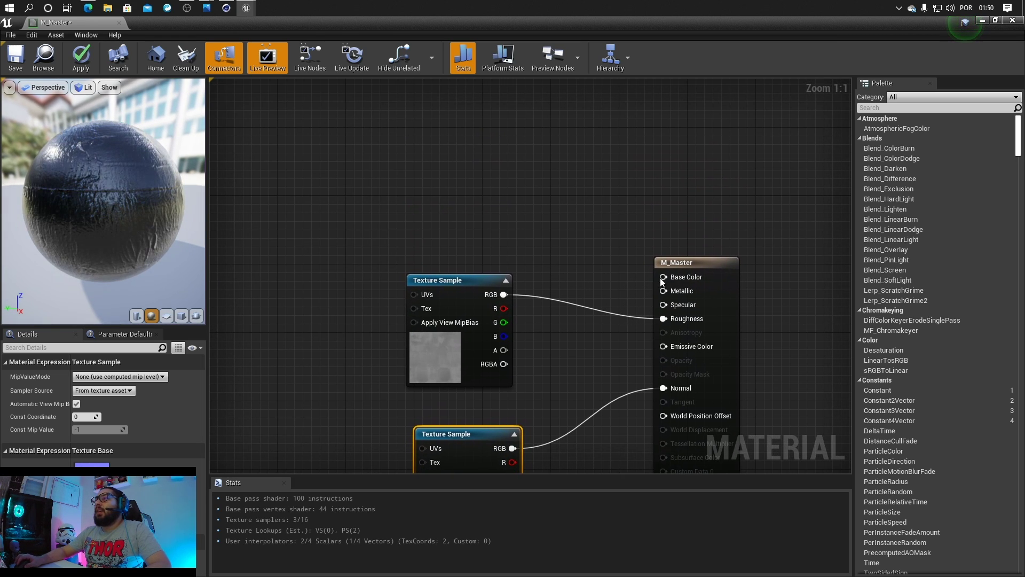
left_click(435, 206)
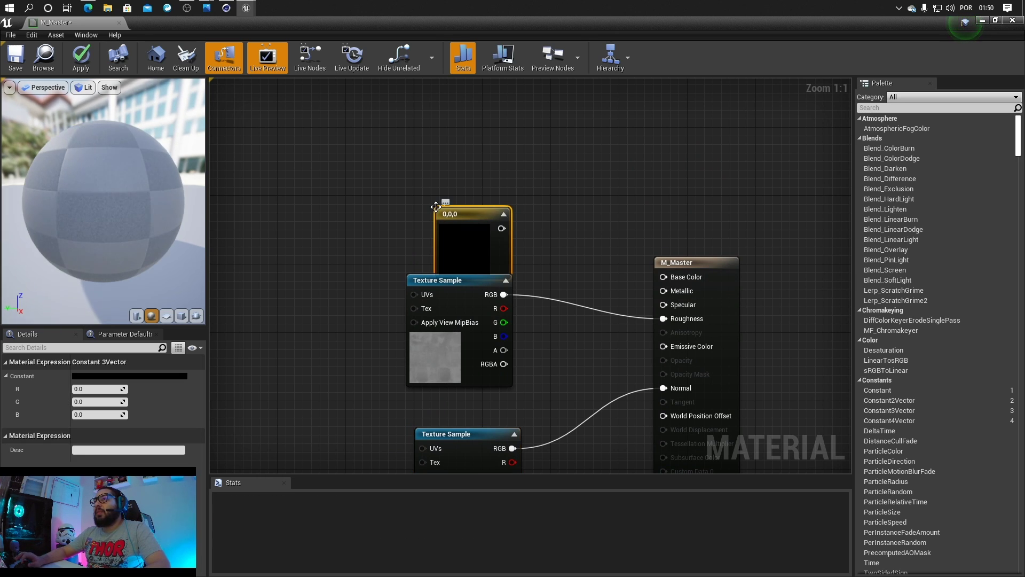
left_click_drag(437, 208, 390, 152)
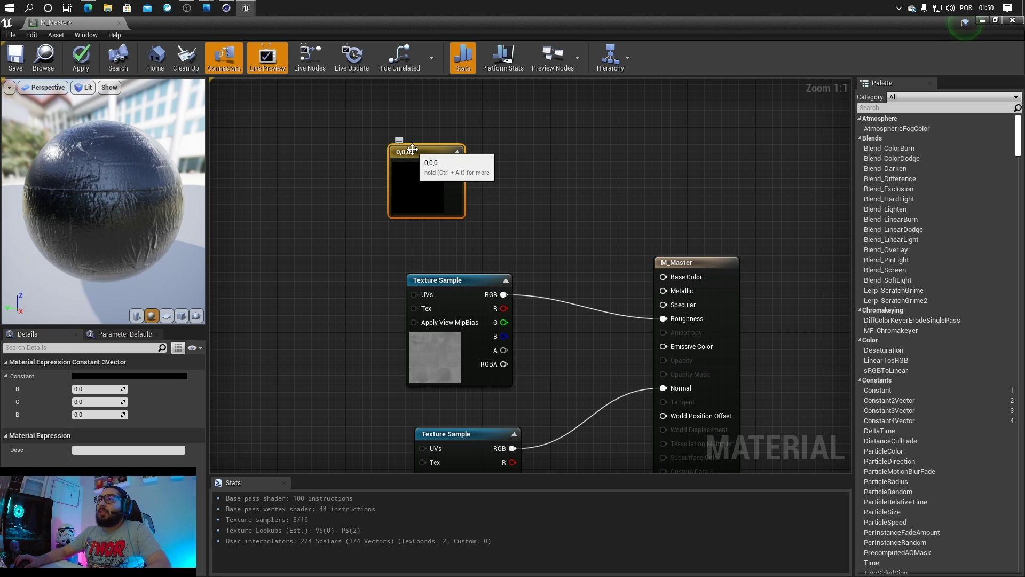
left_click_drag(454, 168, 663, 277)
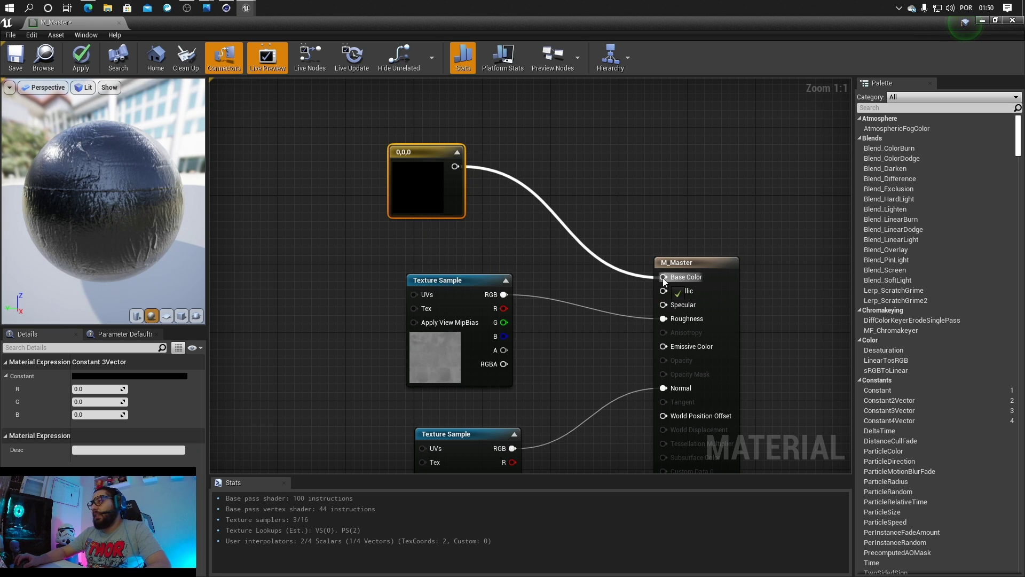
left_click_drag(417, 189, 450, 200)
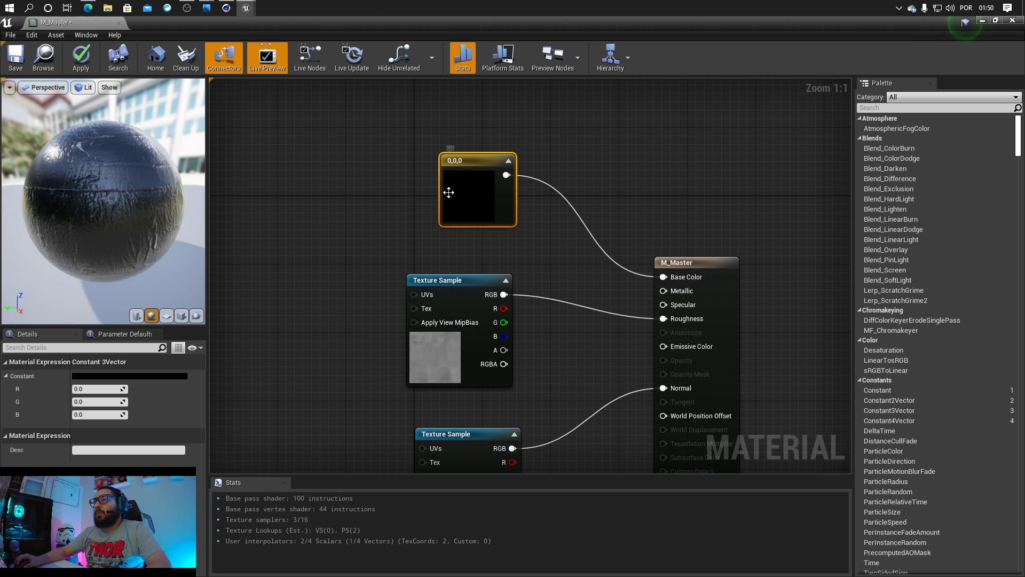
Step: Convert the color constant to a parameter named Cor
right_click(452, 191)
left_click(482, 197)
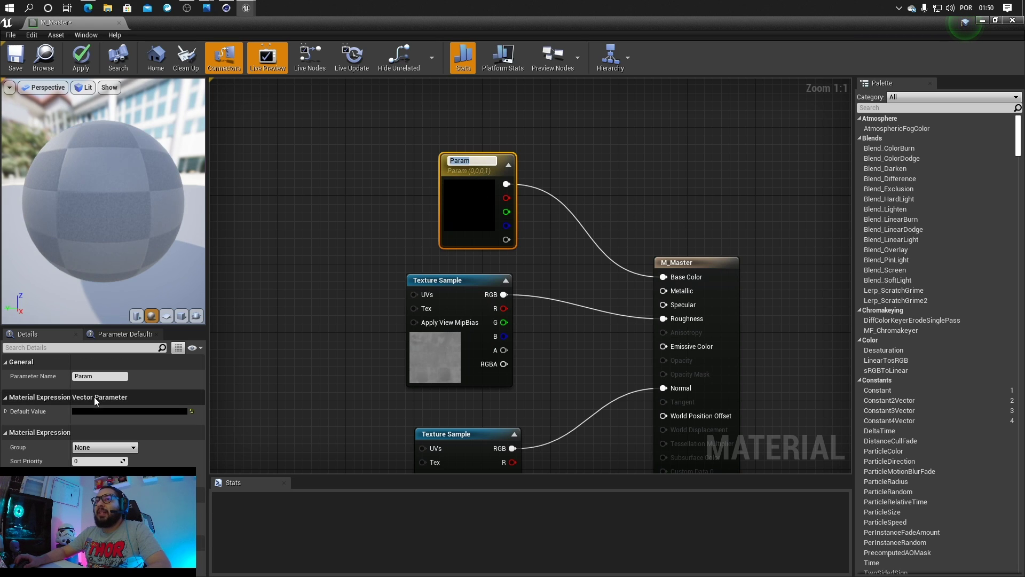
left_click(105, 376)
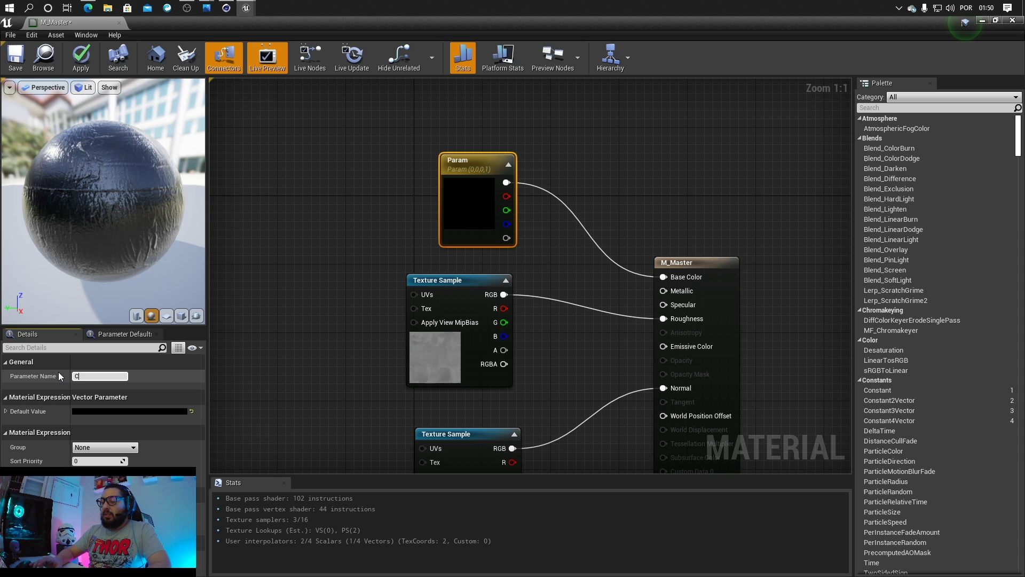
type("Cor")
key("Return")
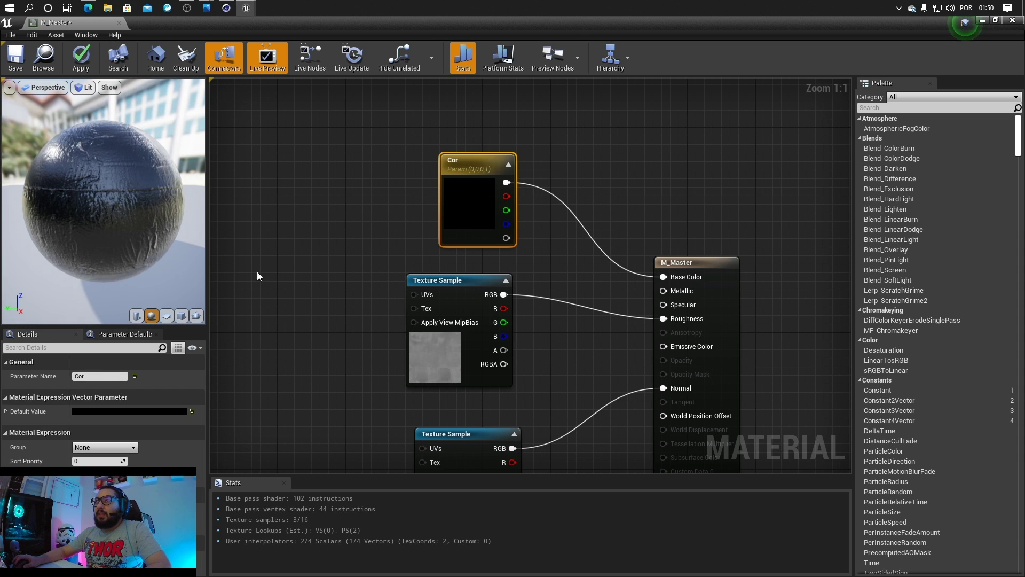
Step: Set the default value of the Cor parameter to a dark pink, hex sRGB A0004BFF
left_click(120, 412)
left_click(226, 372)
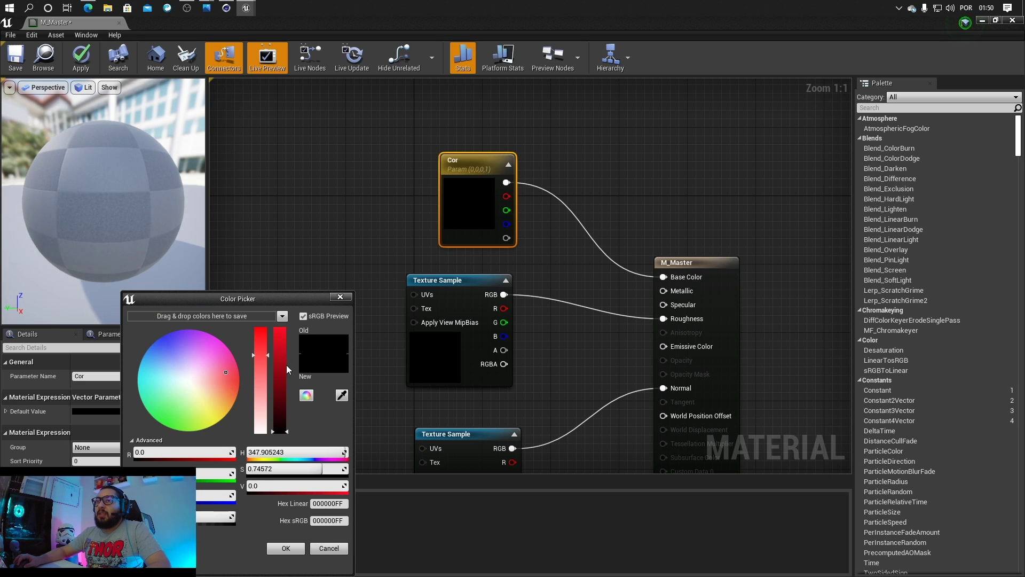
left_click_drag(287, 368, 288, 396)
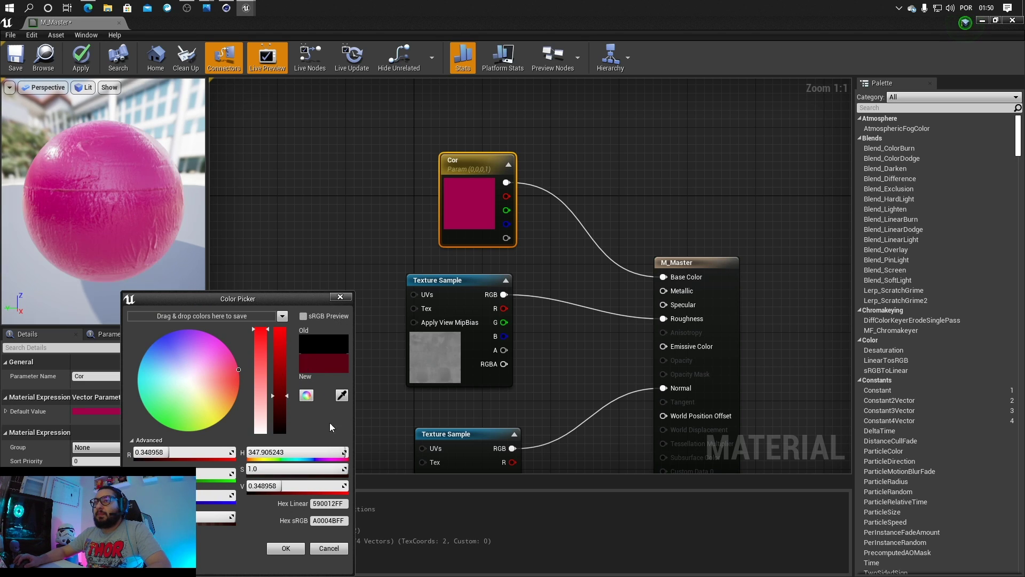
left_click(299, 548)
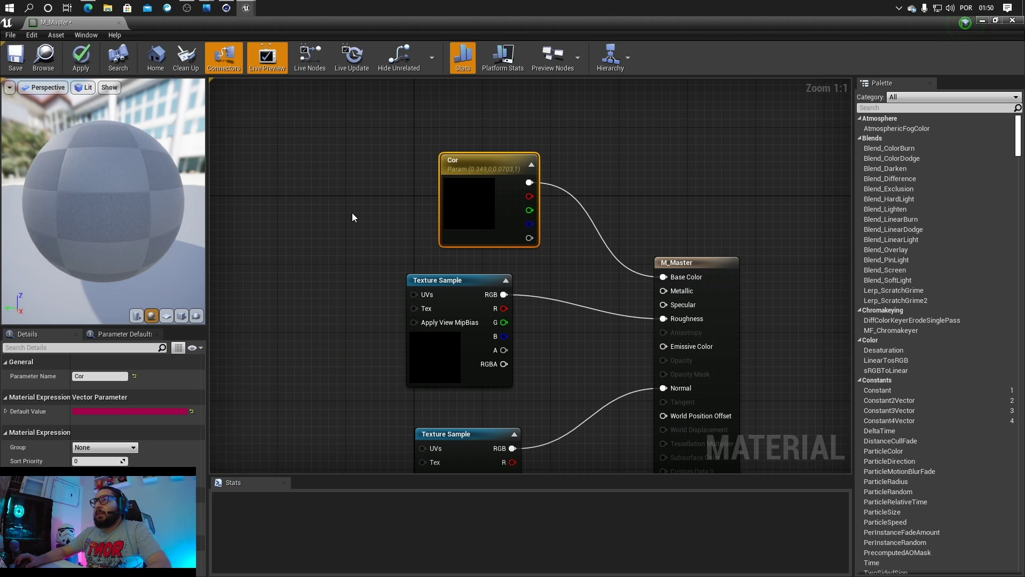
Step: Align the Cor, displacement and normal nodes in one evenly spaced column
left_click_drag(473, 232, 456, 222)
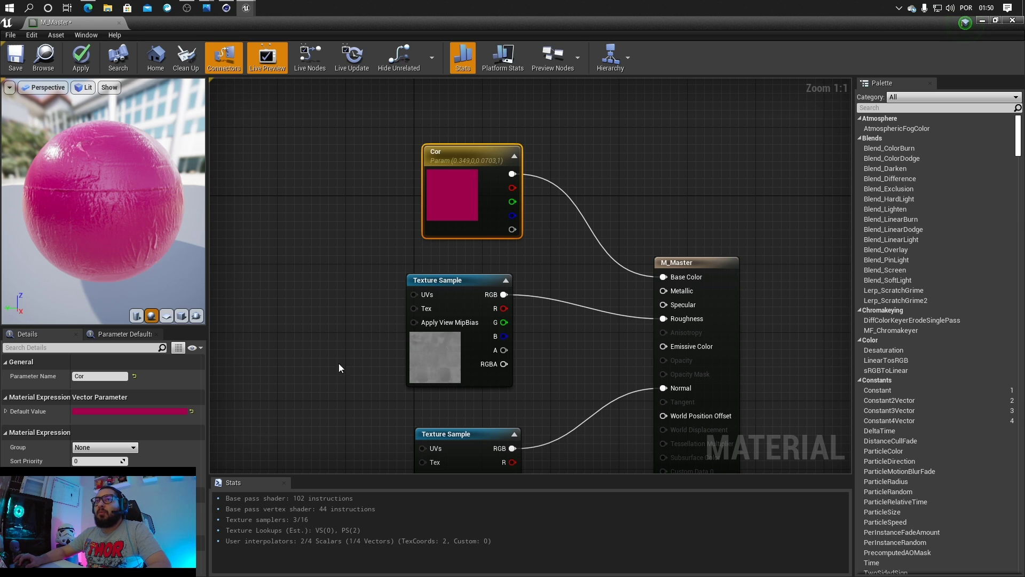
right_click_drag(501, 415, 506, 315)
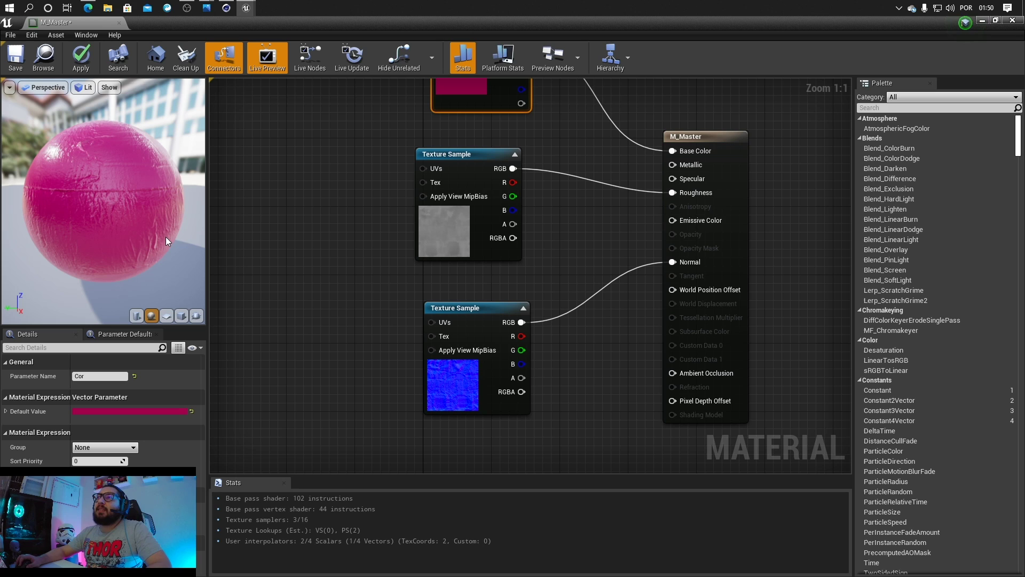
right_click_drag(348, 187, 434, 284)
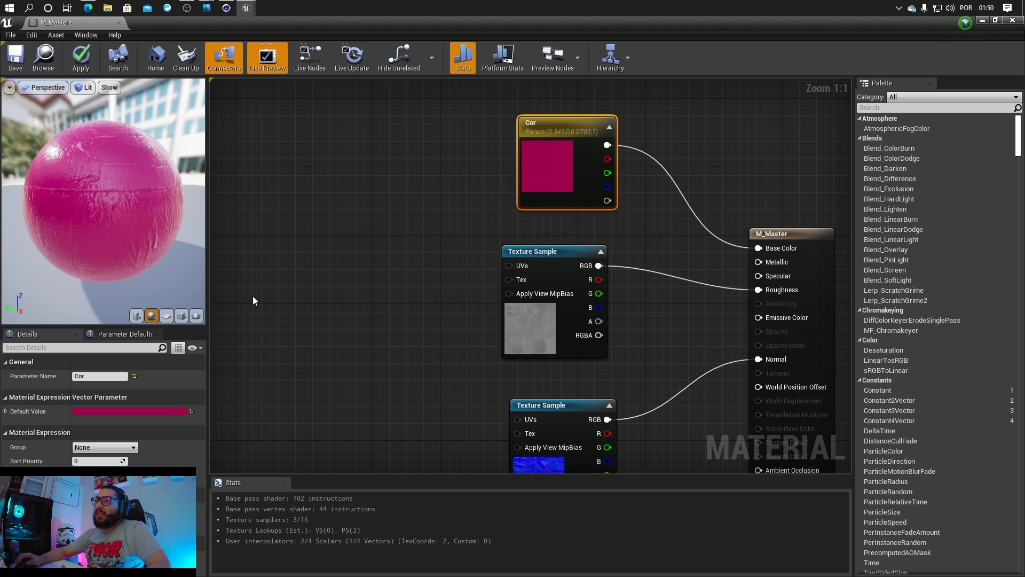
mouse_move(537, 152)
left_mouse_down()
mouse_move(546, 157)
mouse_move(537, 156)
left_mouse_up()
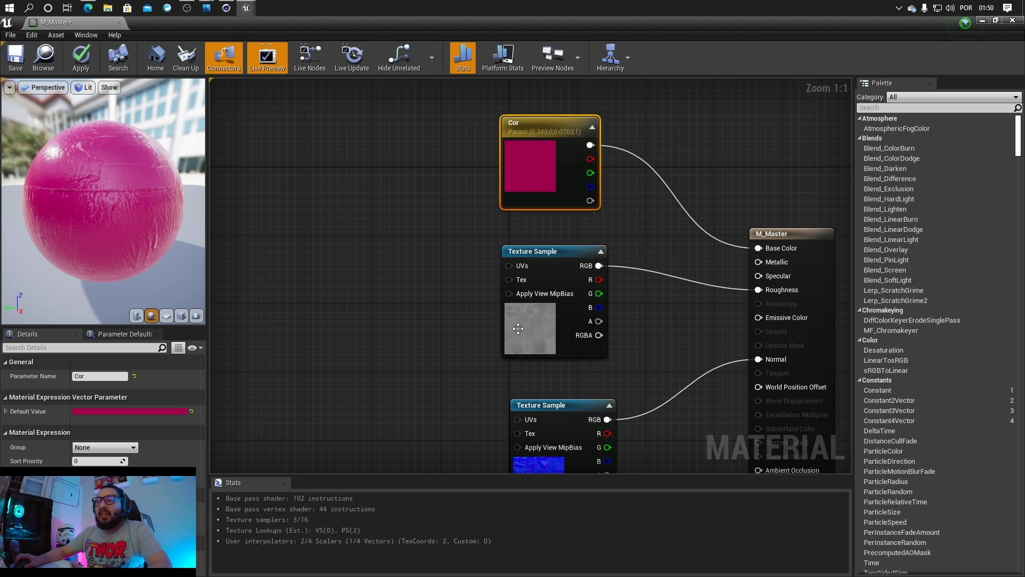
left_click_drag(557, 403, 549, 382)
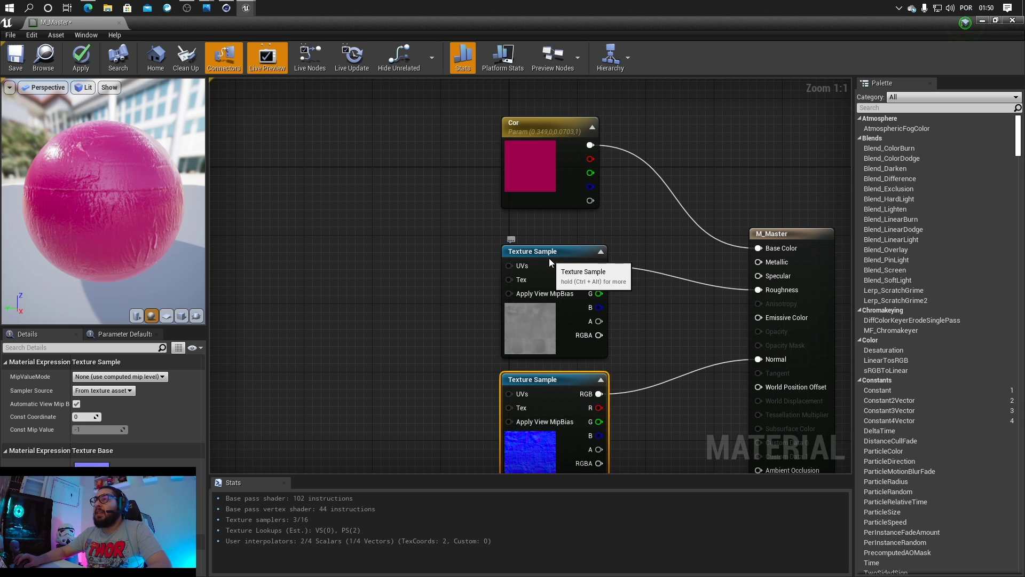
left_click_drag(549, 256, 549, 247)
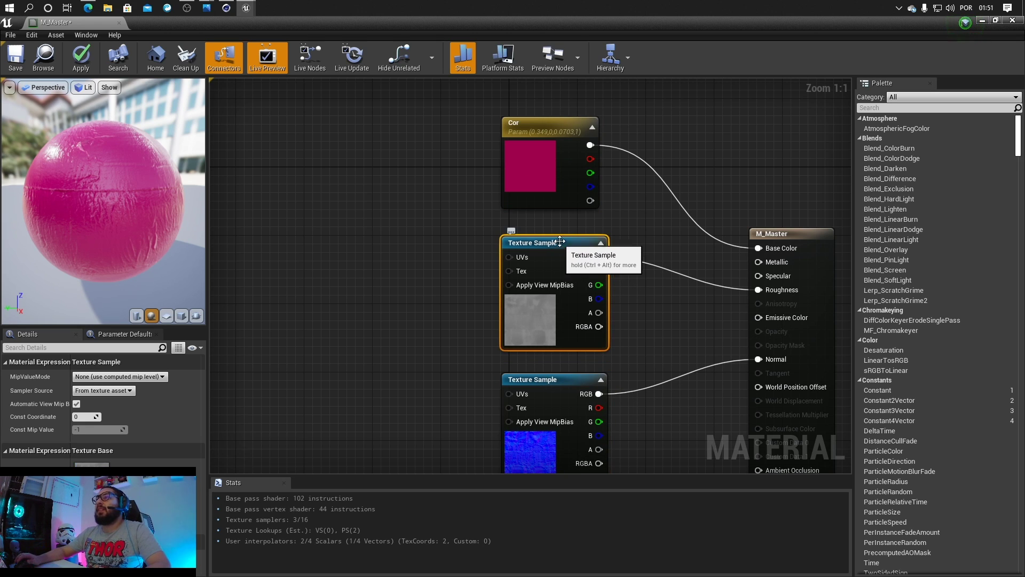
Step: Add a CustomRotator node before the textures and connect its Rotated Values to the UVs of both texture samples
right_click_drag(374, 221, 396, 178)
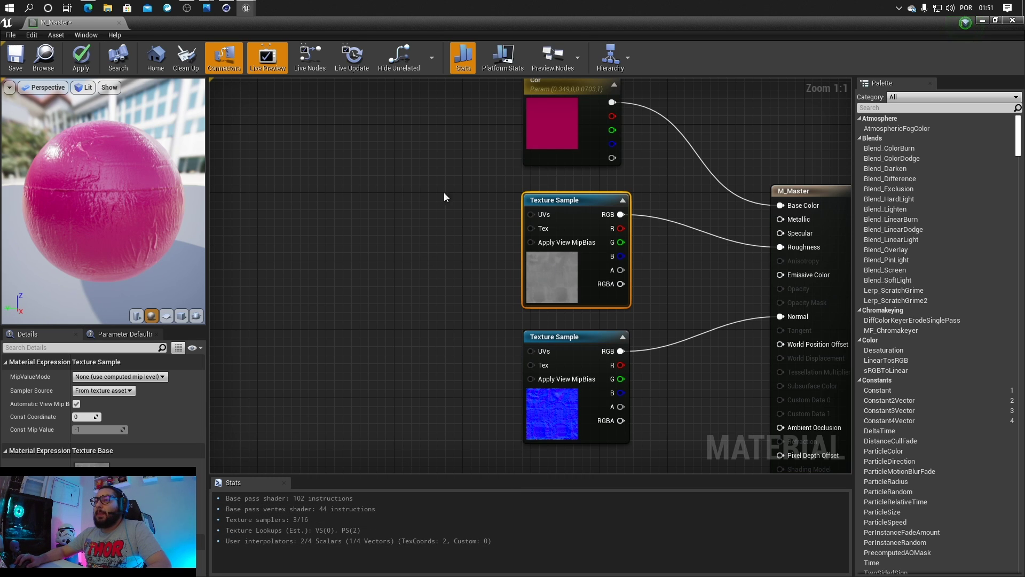
right_click(345, 180)
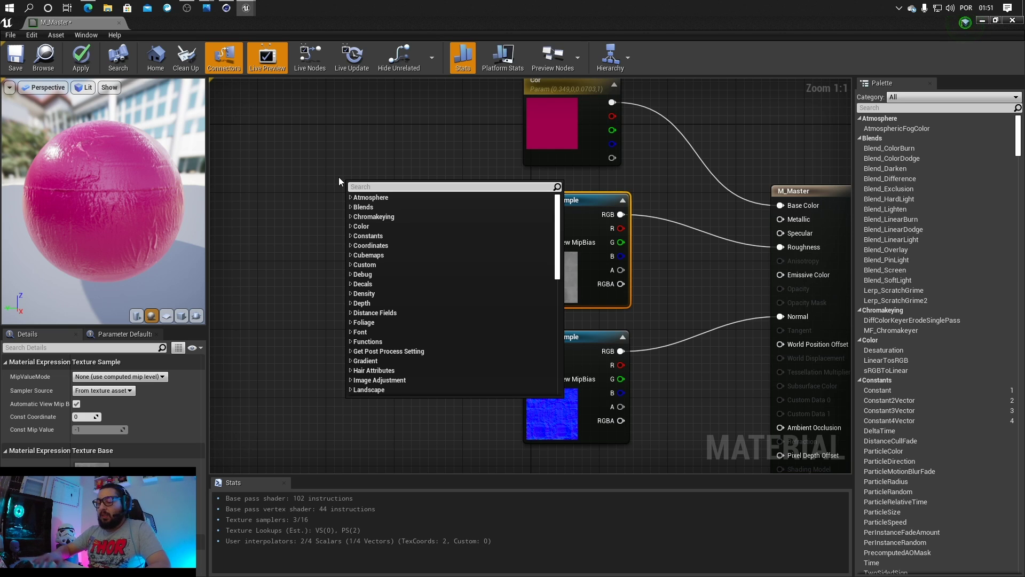
type("customr")
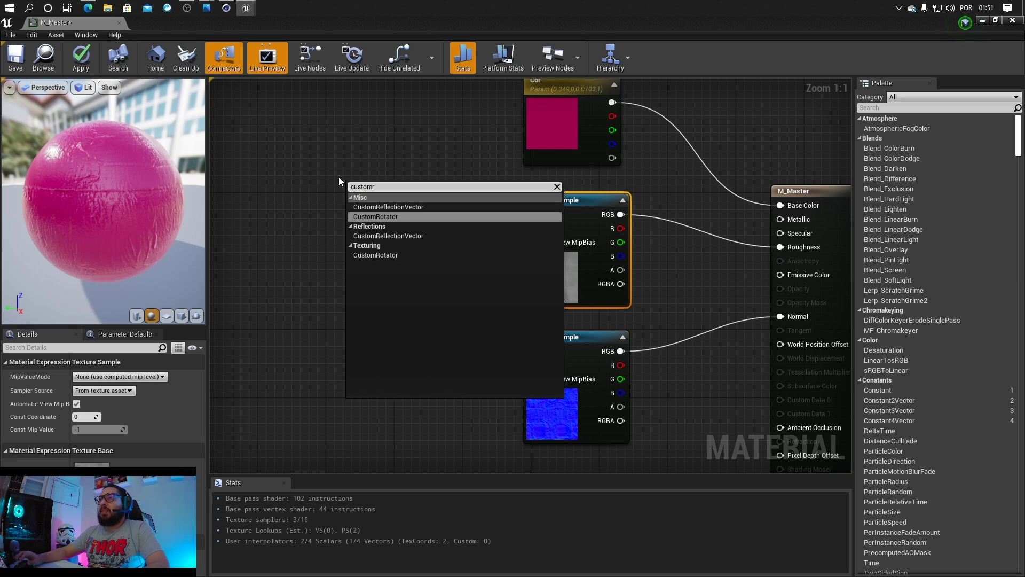
left_click(384, 207)
left_click_drag(452, 189, 530, 215)
left_click_drag(404, 265, 531, 351)
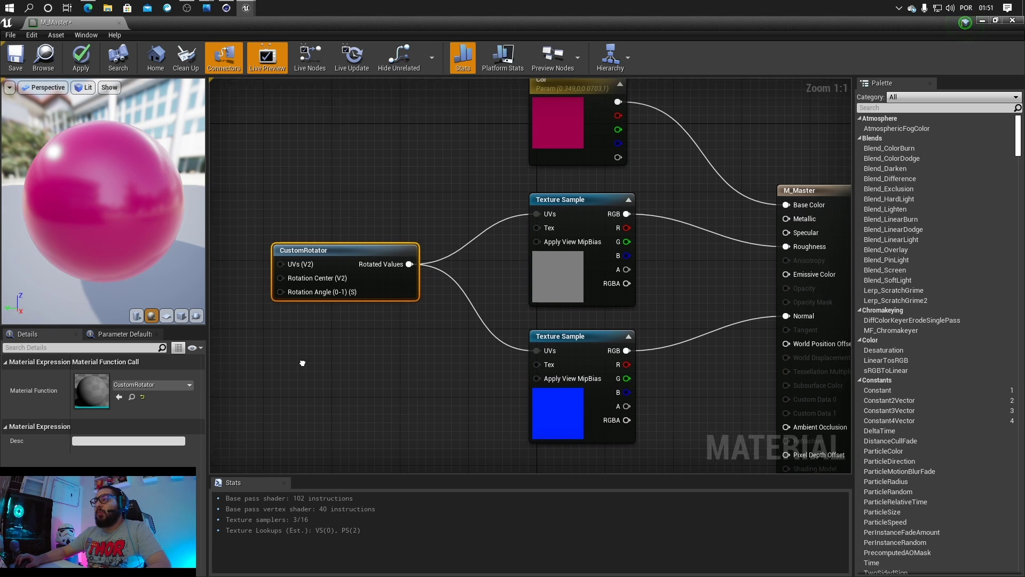
right_click_drag(300, 359, 438, 349)
left_click_drag(459, 247, 493, 248)
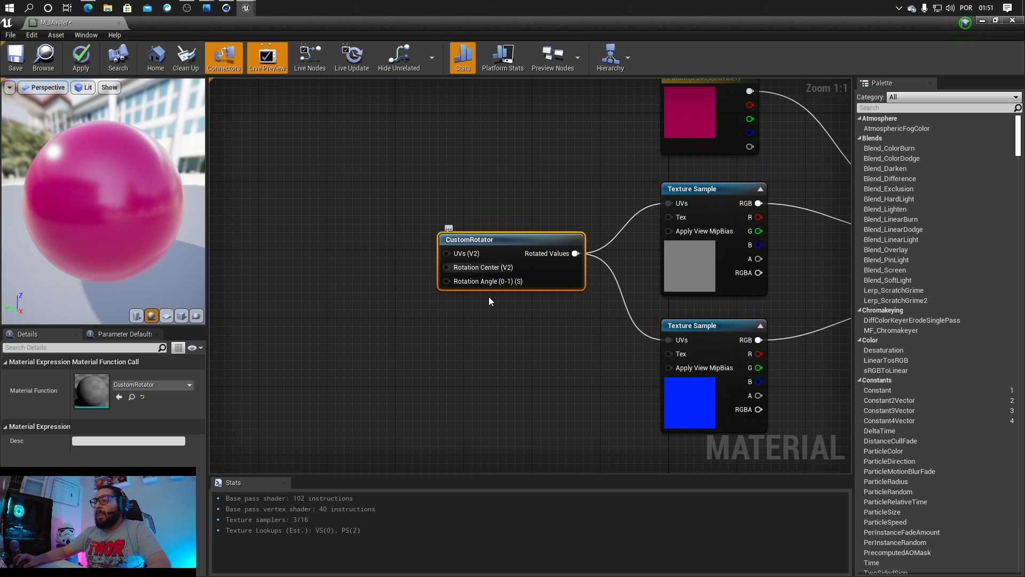
Step: Add a TextureCoordinate node before the CustomRotator and connect it to the rotator's UVs input
right_click(247, 144)
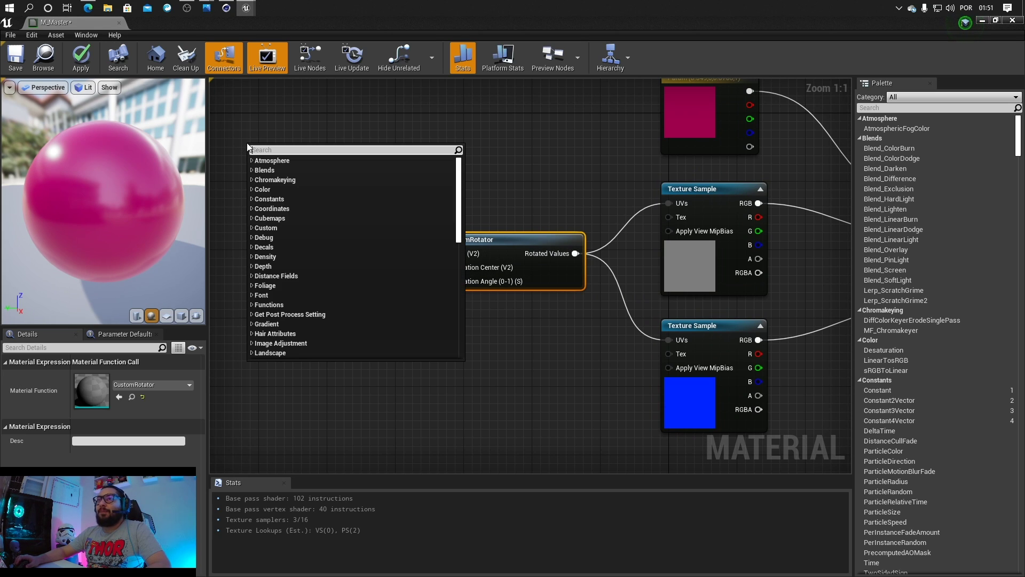
type("te")
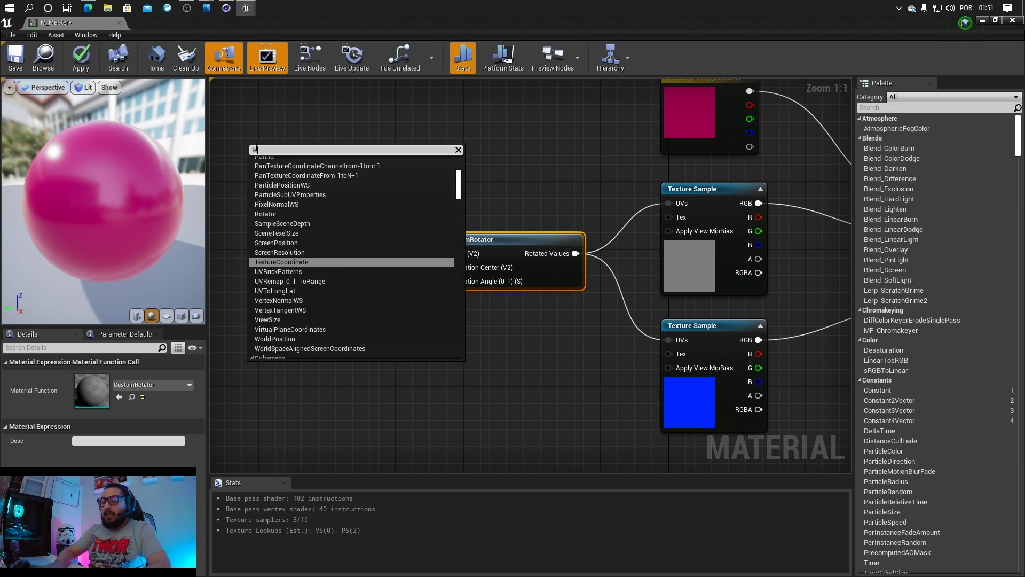
type("xc")
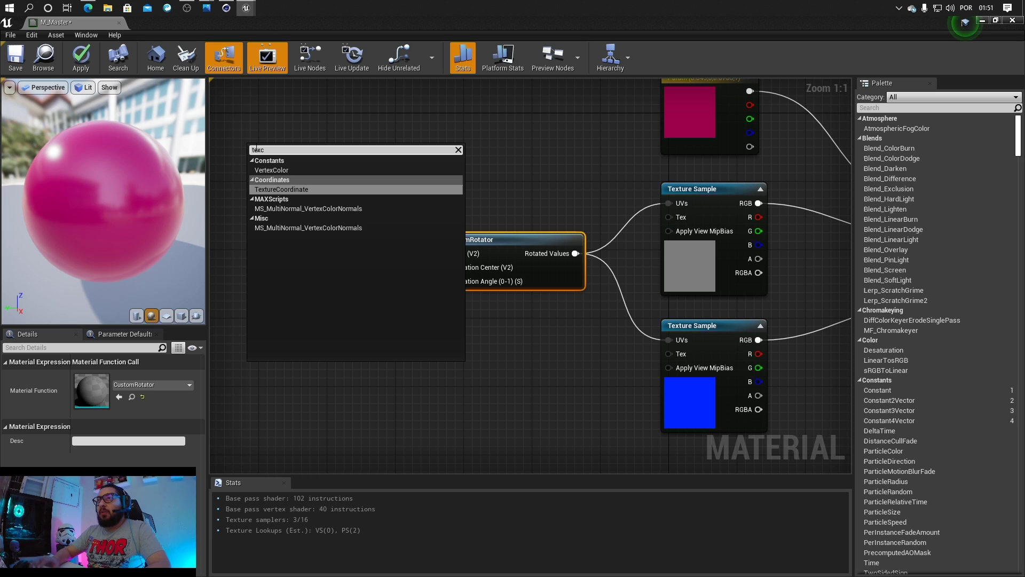
left_click(277, 190)
left_click_drag(301, 165, 447, 254)
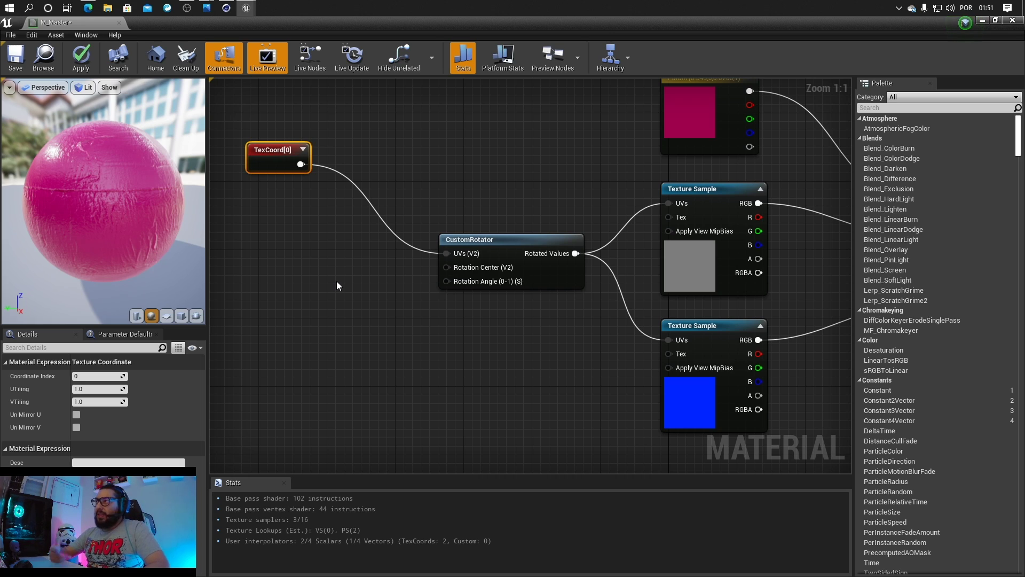
Step: Add a Constant2Vector node below the TexCoord node and connect it to the CustomRotator's Rotation Center
left_click(309, 253)
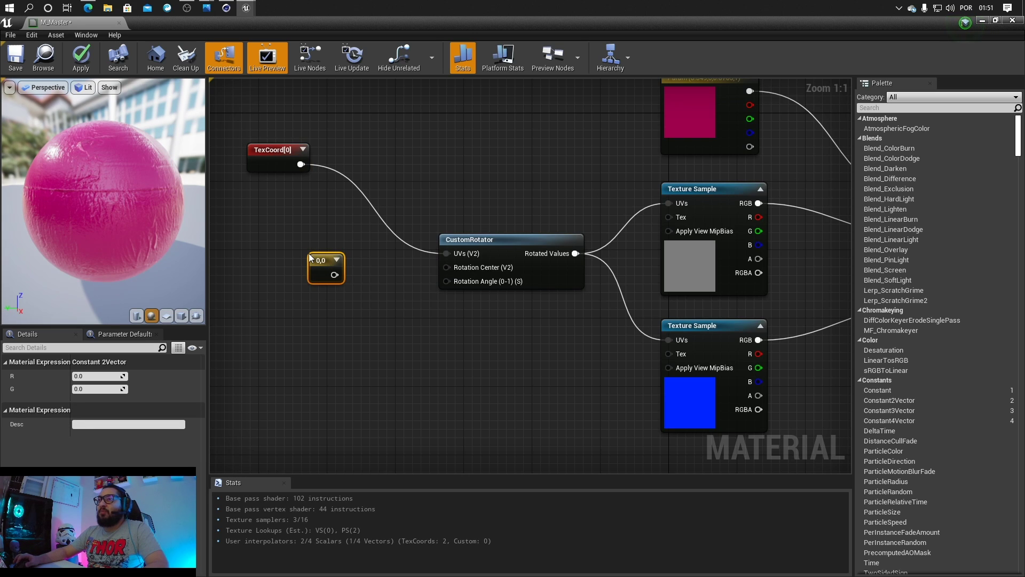
left_click_drag(339, 277, 446, 267)
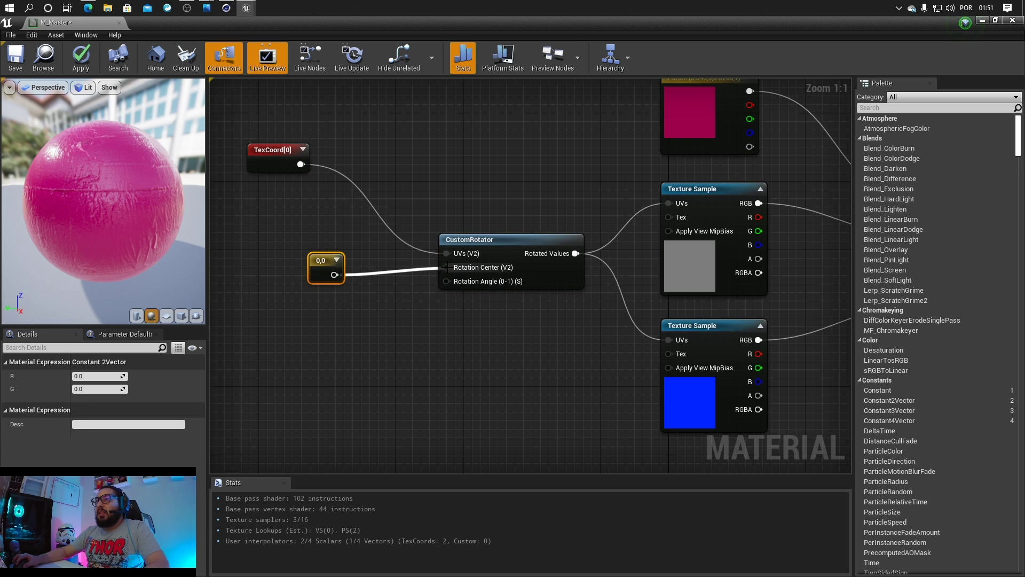
left_click_drag(335, 277, 310, 248)
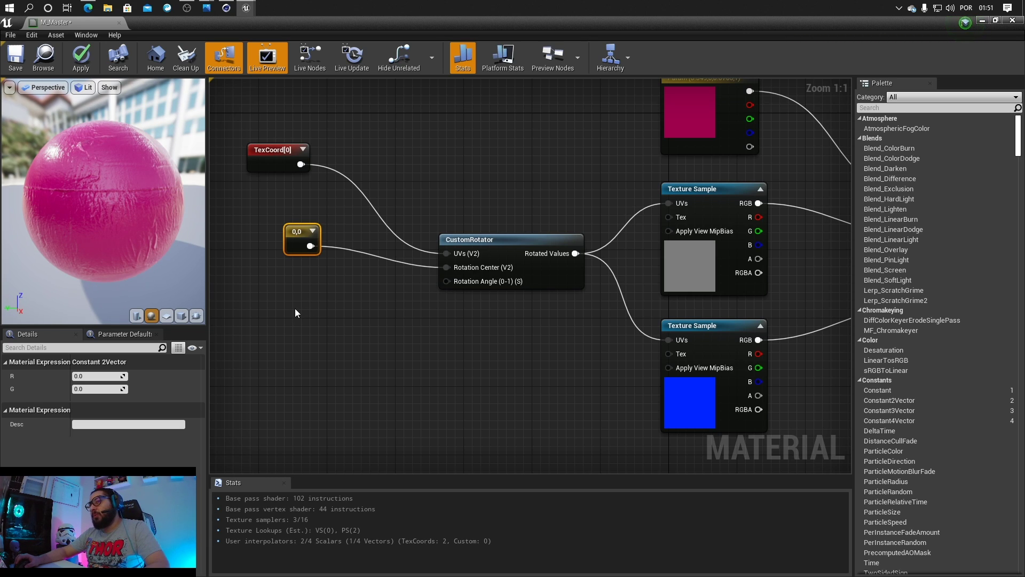
left_click_drag(293, 248, 284, 248)
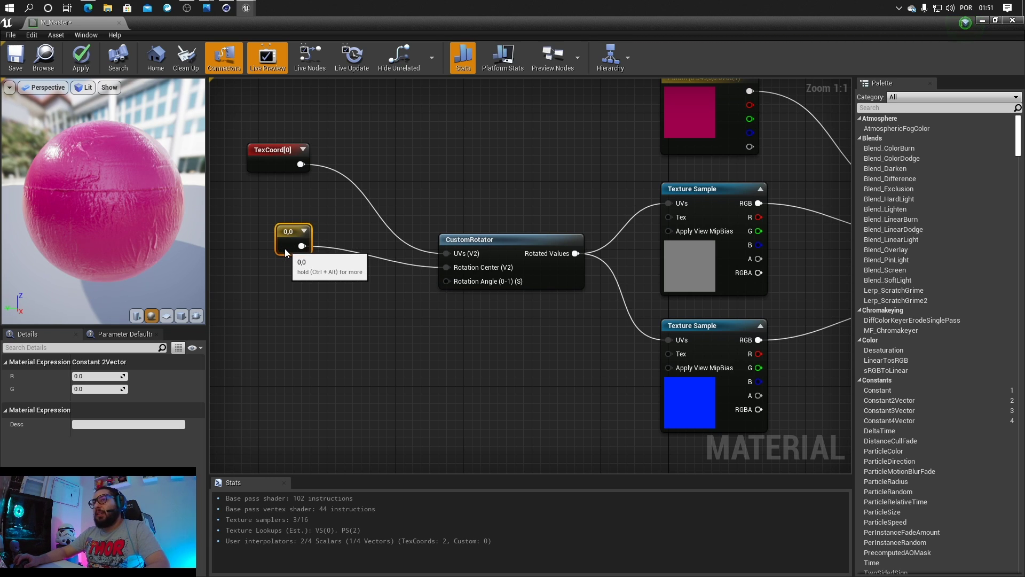
Step: Add a ScalarParameter node below the two-component constant and connect it to the CustomRotator's Rotation Angle
right_click(304, 306)
type("sc")
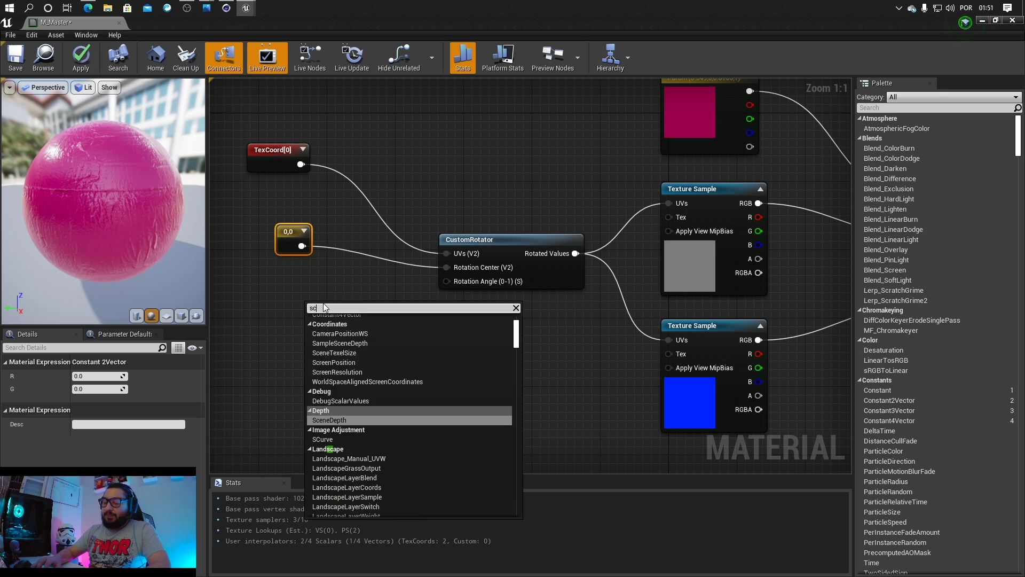
type("alar")
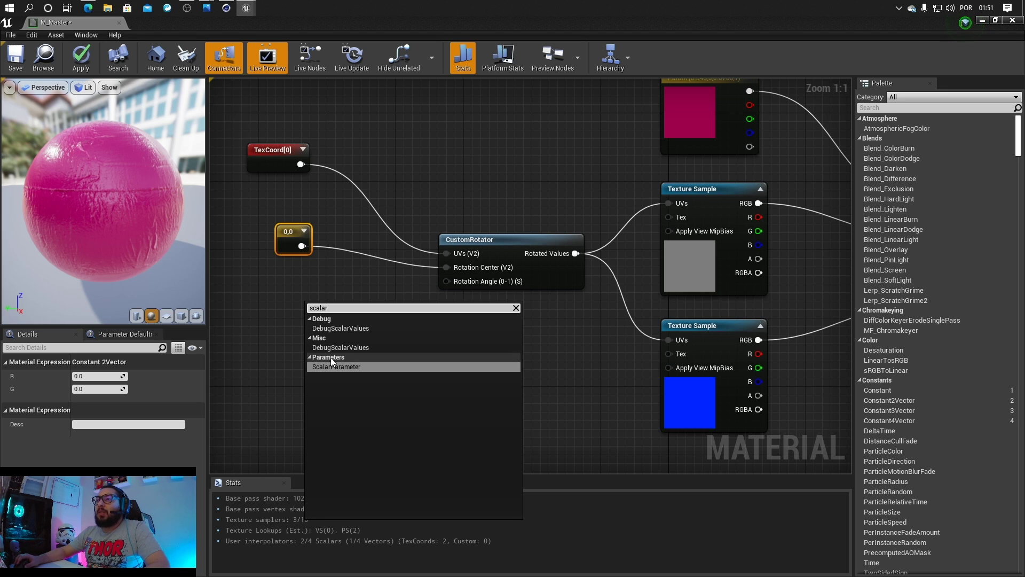
left_click(333, 367)
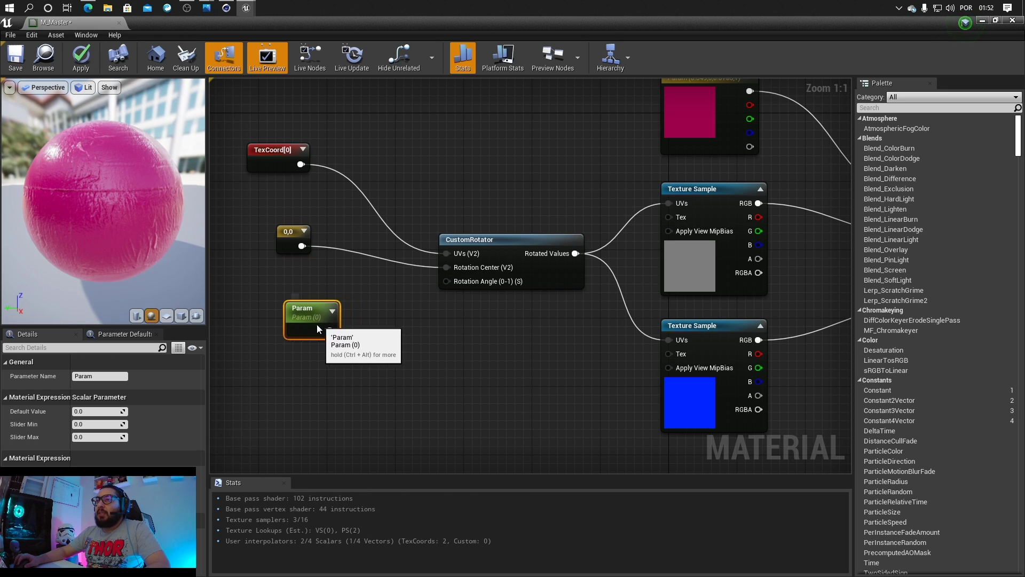
left_click_drag(317, 324, 447, 283)
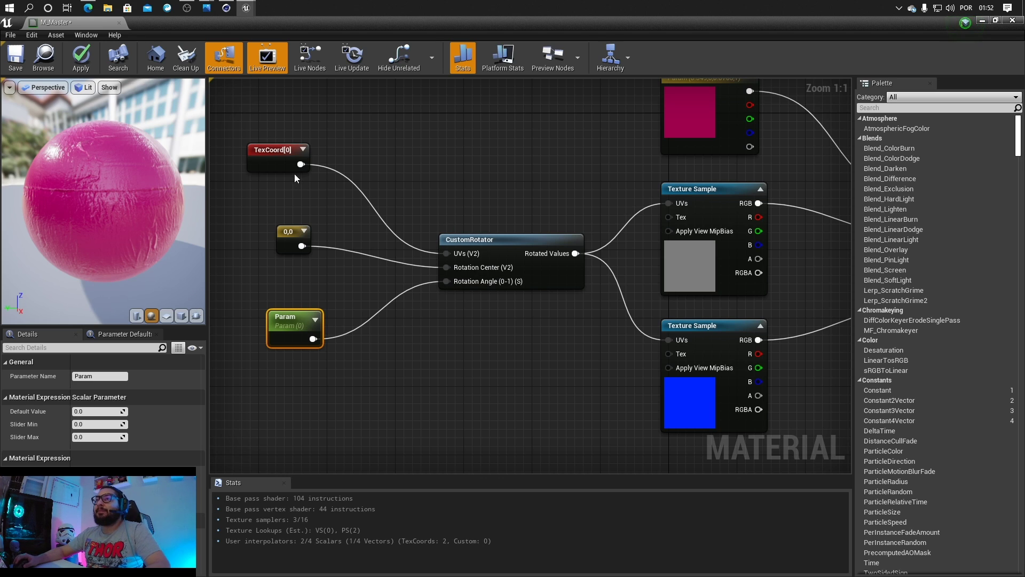
Step: Spread the TexCoord, two-component constant and Param nodes farther apart vertically to make room between them
left_click_drag(292, 158, 291, 137)
left_click_drag(290, 235, 282, 238)
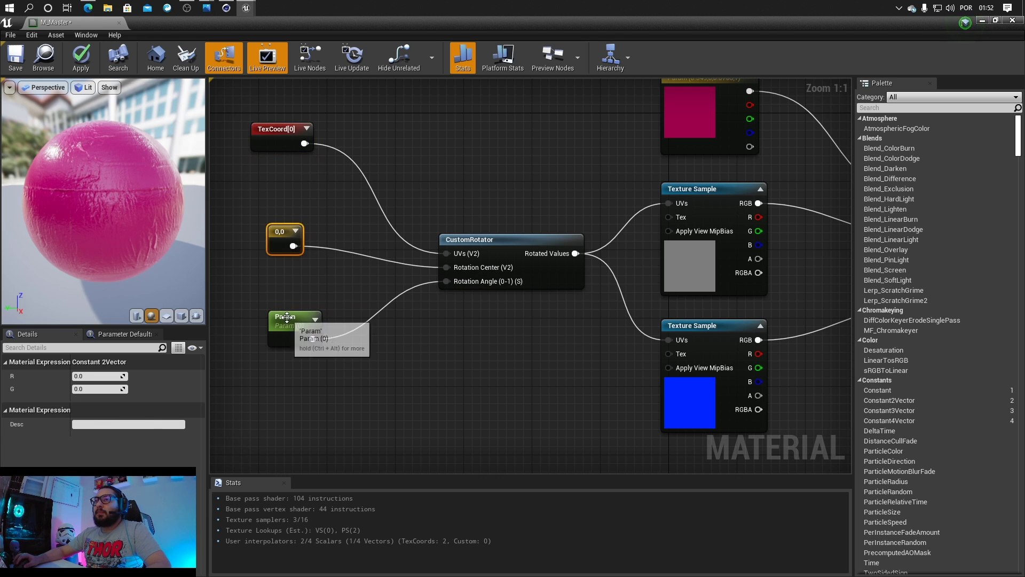
left_click_drag(287, 318, 278, 369)
left_click_drag(276, 244, 263, 276)
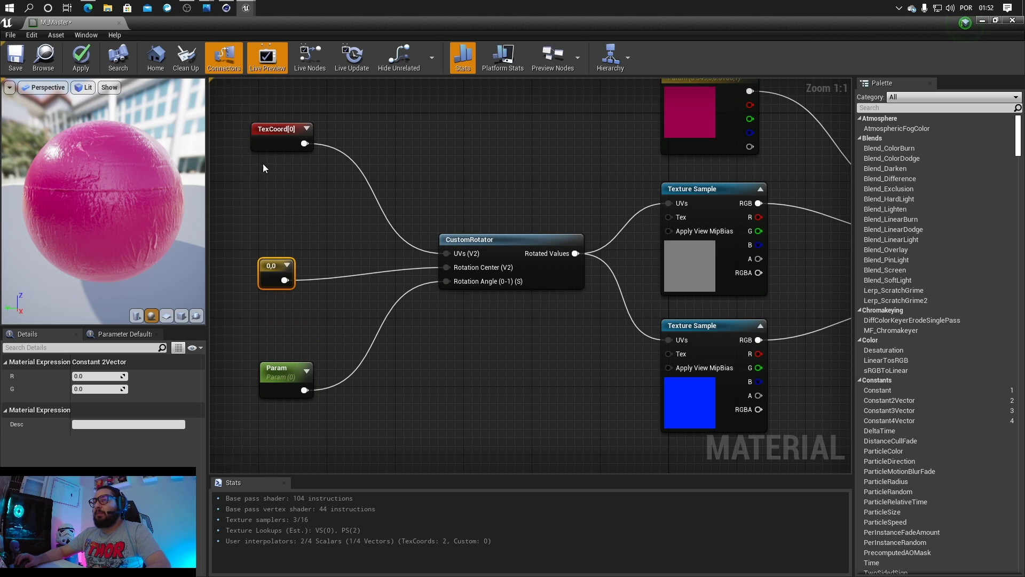
Step: Insert a Multiply node between TexCoord and the CustomRotator's UVs, with TexCoord feeding input A
right_click(322, 165)
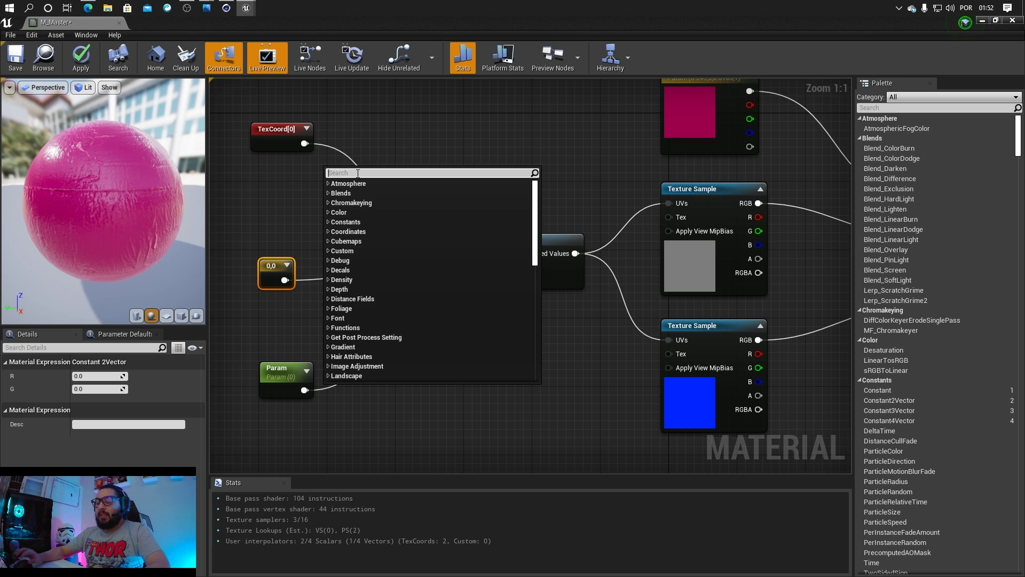
type("mulp")
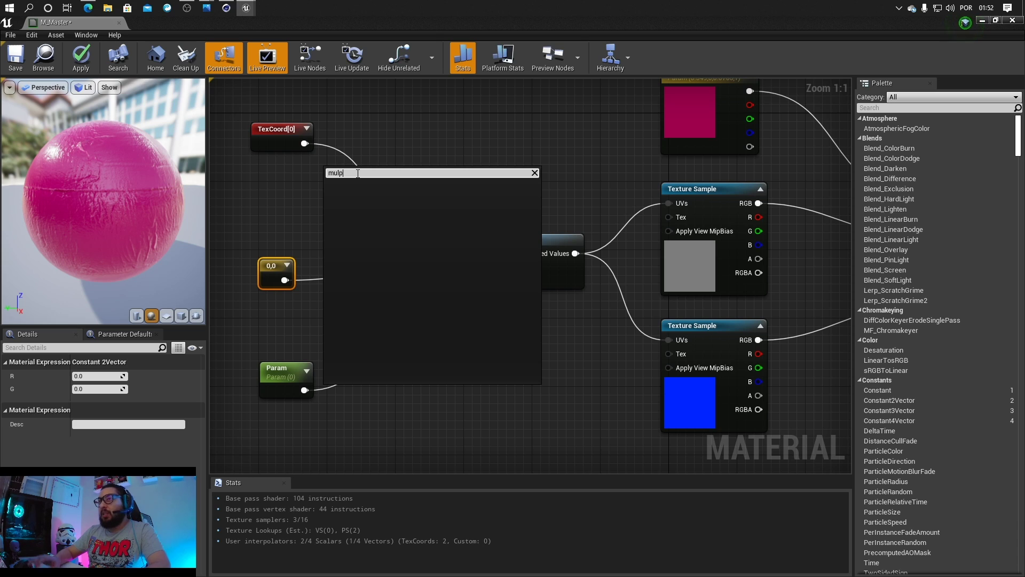
key("BackSpace")
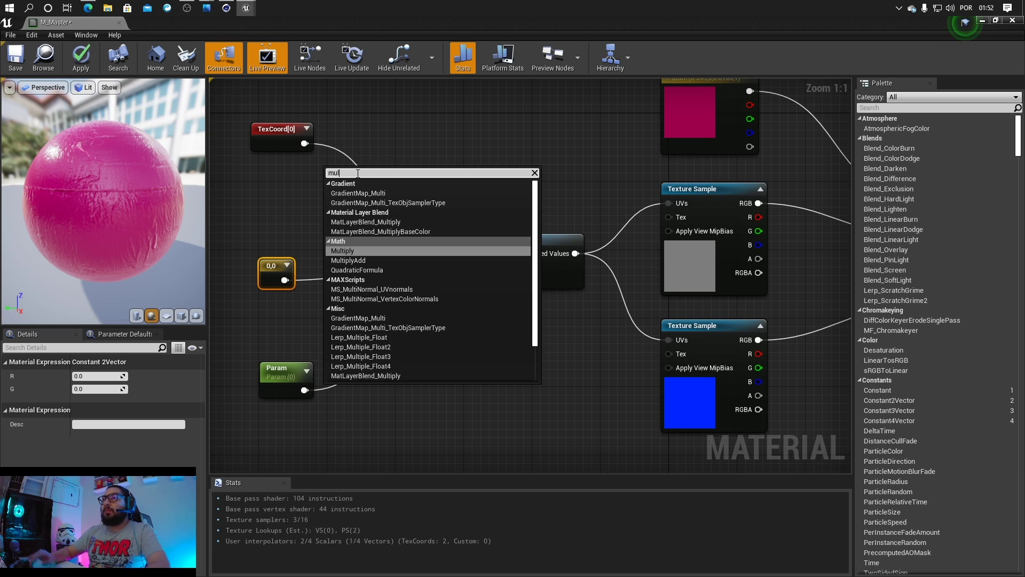
left_click(347, 248)
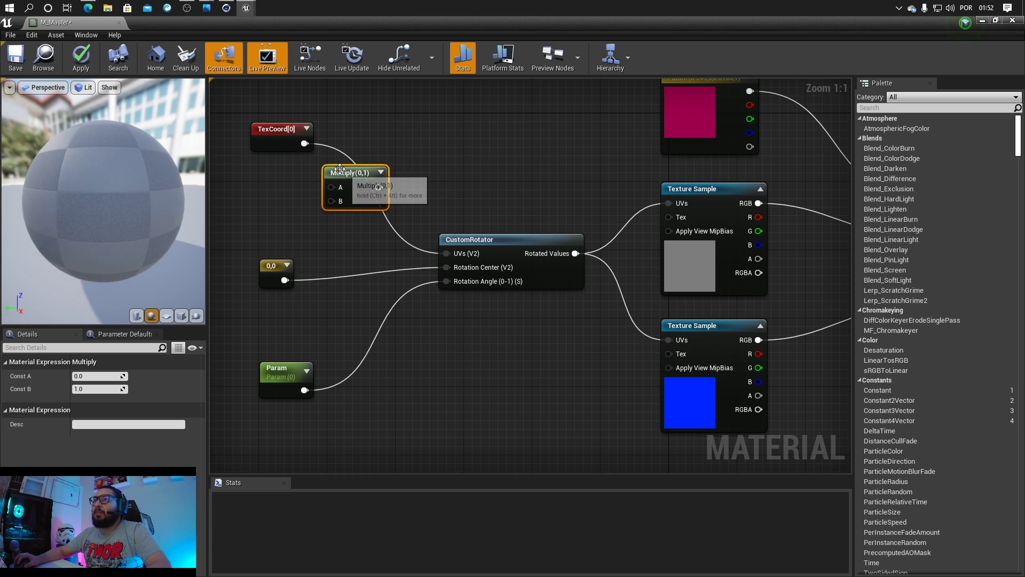
left_click_drag(304, 143, 446, 253)
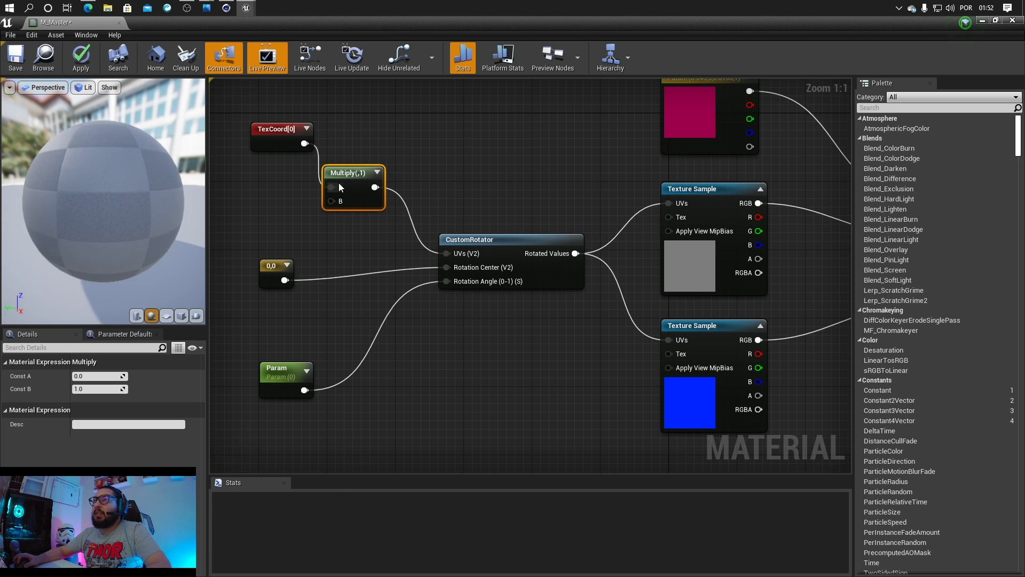
left_click_drag(342, 178, 364, 160)
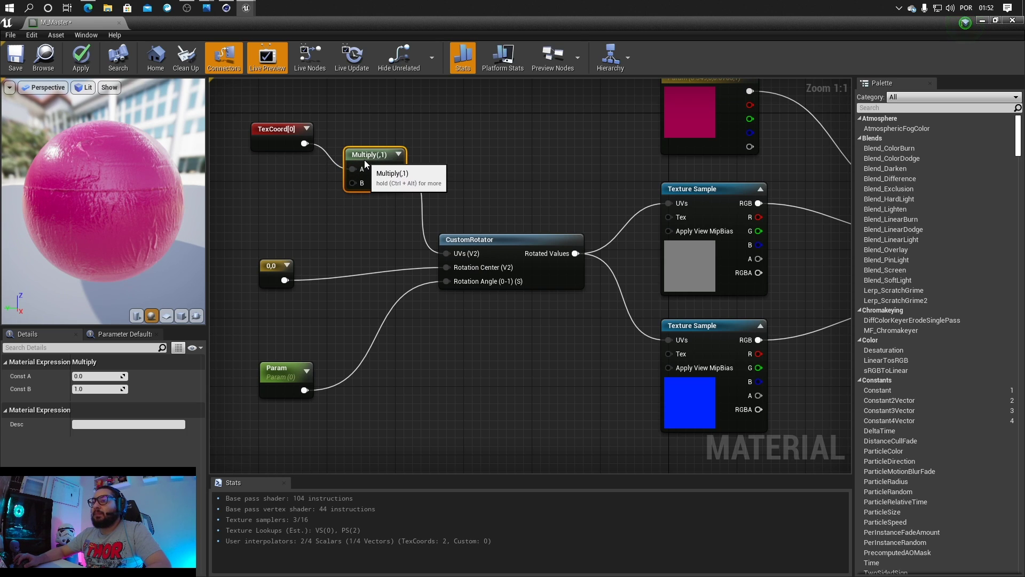
Step: Add a scalar constant below TexCoord, connect it to the Multiply node's B input and convert it to a parameter
key("1")
left_click(272, 184)
left_click_drag(291, 202, 352, 181)
right_click(280, 190)
left_click(293, 198)
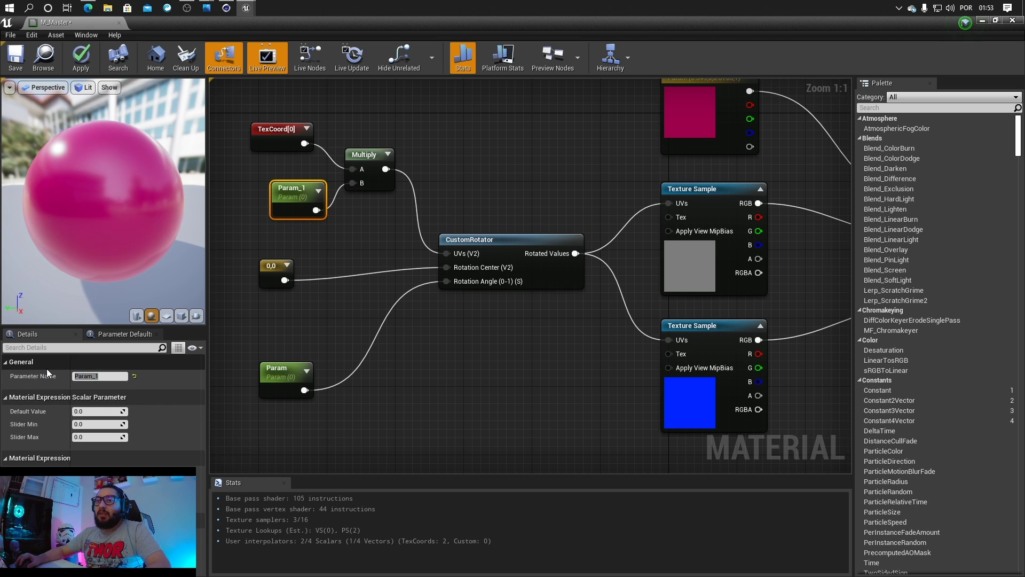
type("ca")
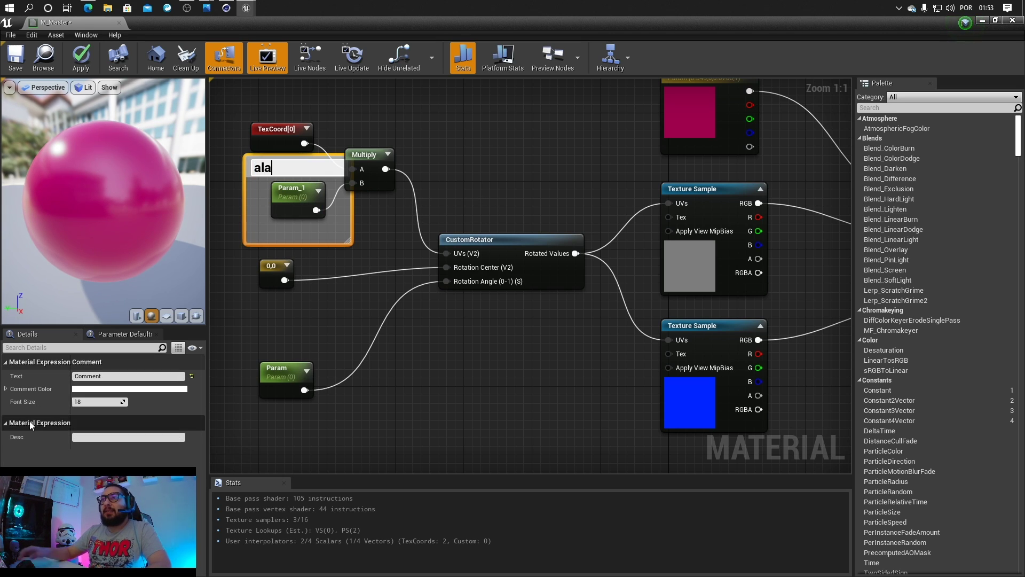
key("Escape")
double_click(303, 171)
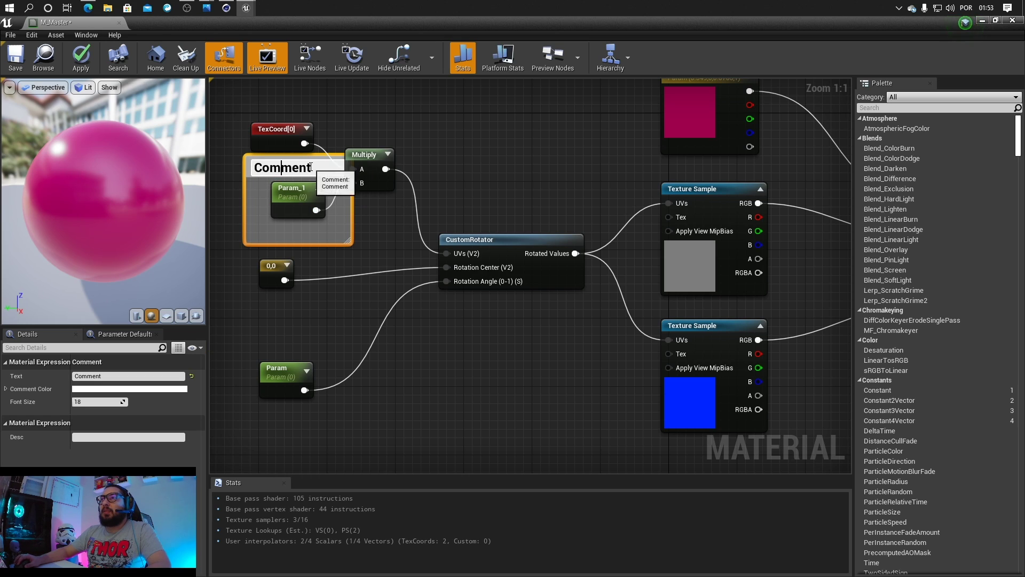
right_click(256, 190)
left_click(255, 199)
right_click(254, 198)
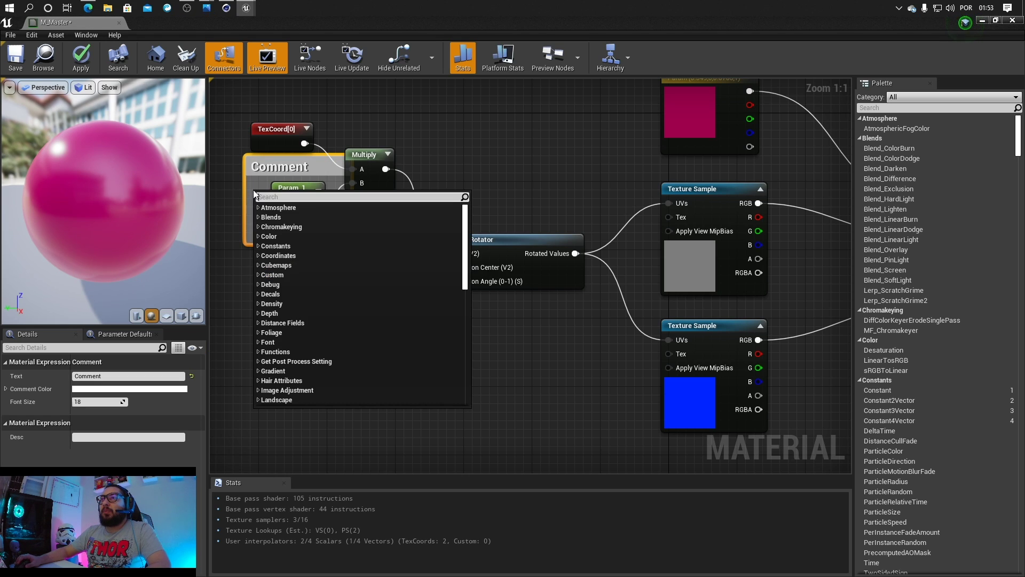
right_click(243, 199)
right_click(310, 165)
left_click(340, 171)
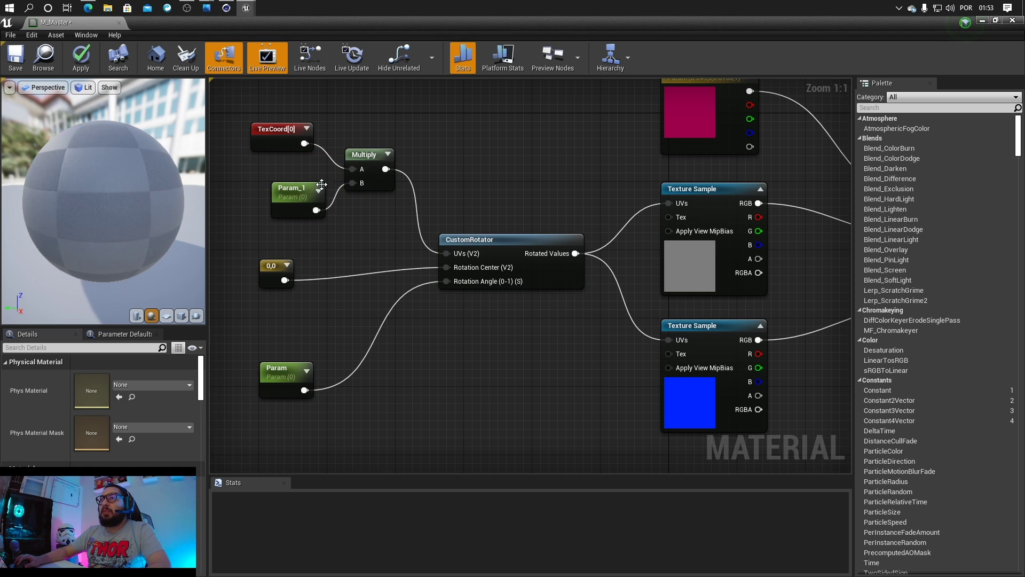
Step: Rename the scalar parameter feeding the Multiply node's B input to Escala Textura
left_click(294, 192)
left_click(98, 375)
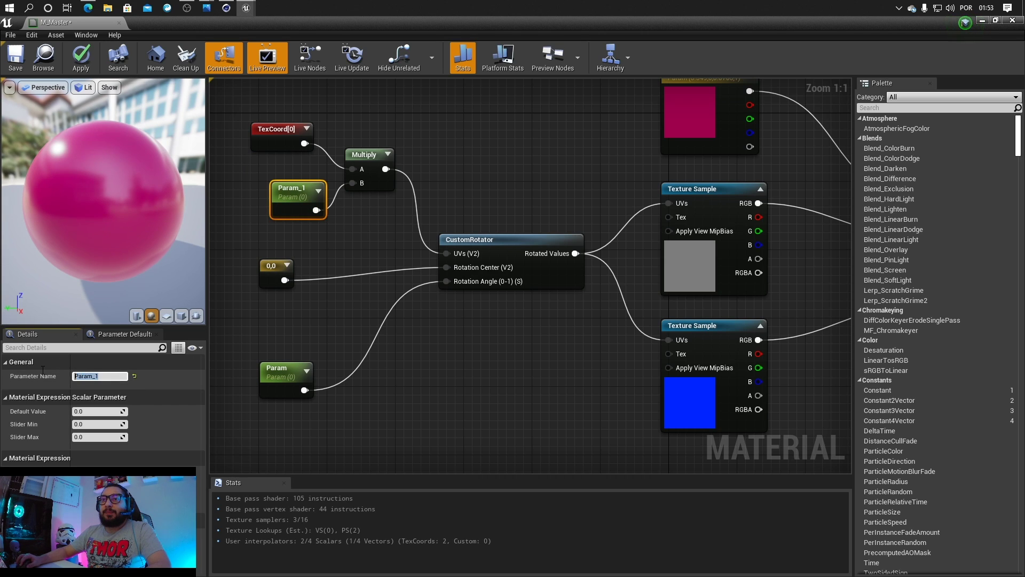
type("Scala")
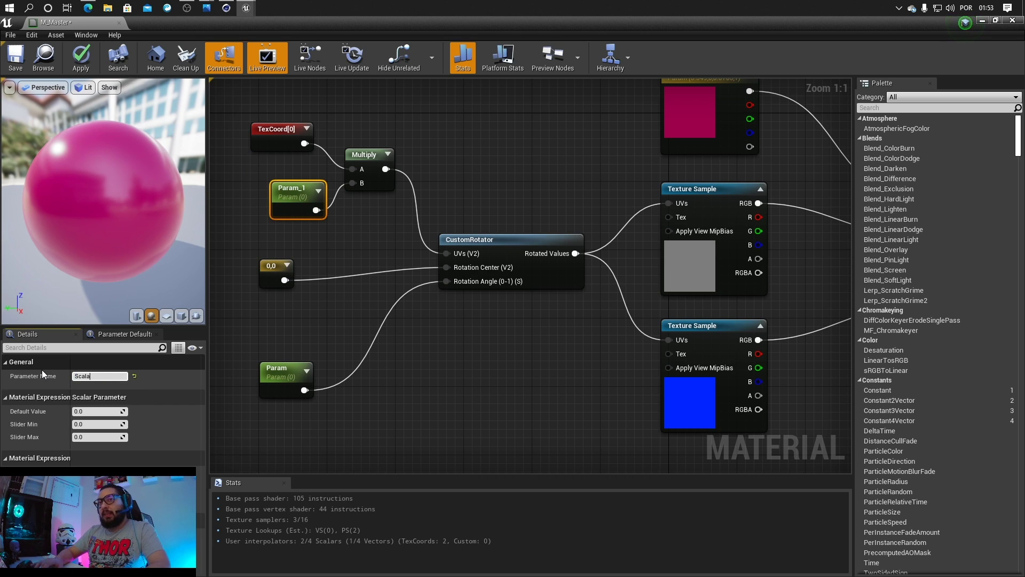
key("BackSpace")
key("BackSpace")
key("BackSpace")
type("Escala Text")
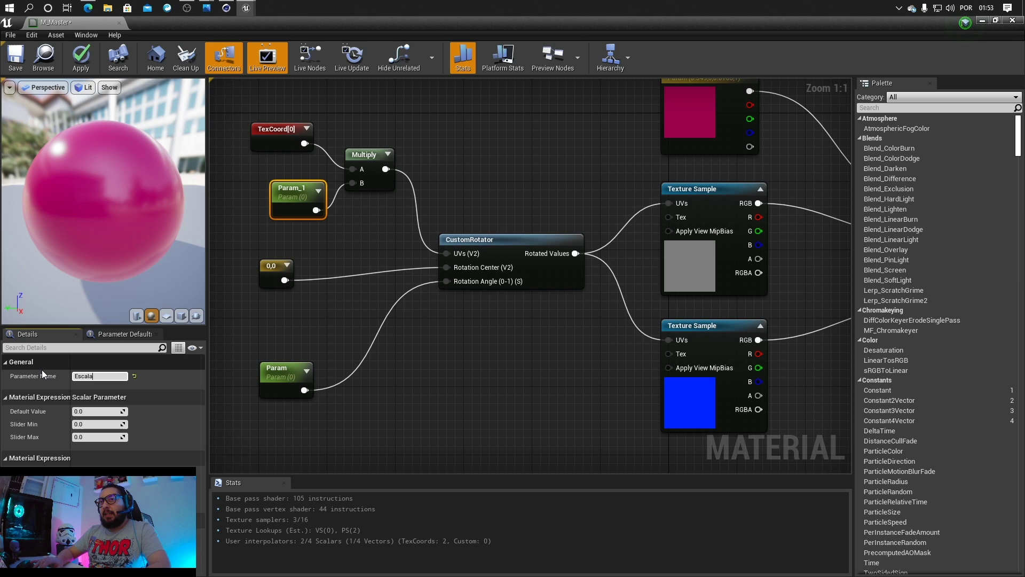
type("ura")
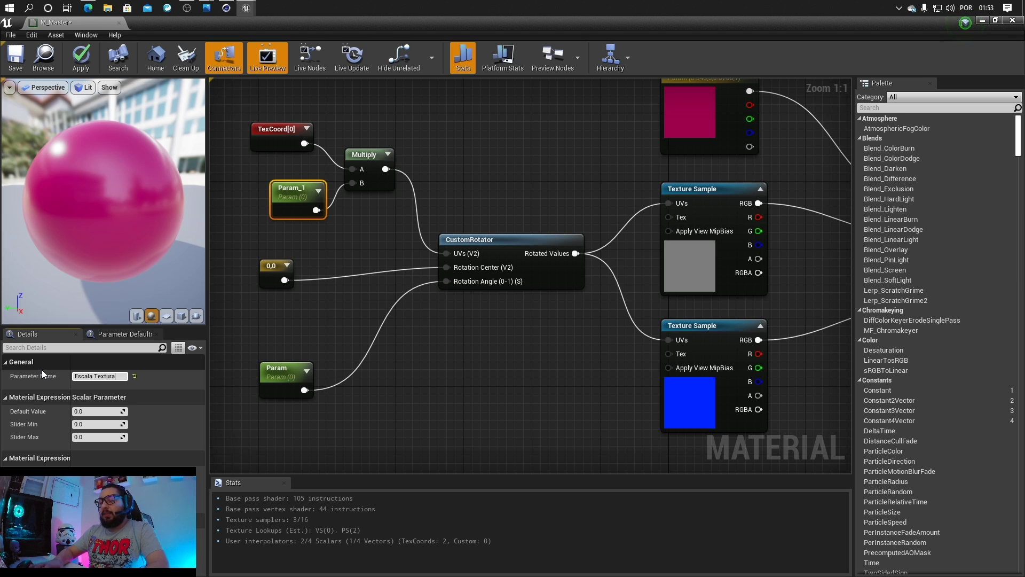
key("Return")
Step: Place the Escala Textura node directly beneath TexCoord and set its default value to 1
left_click(322, 251)
left_click_drag(296, 214, 275, 206)
left_click(101, 411)
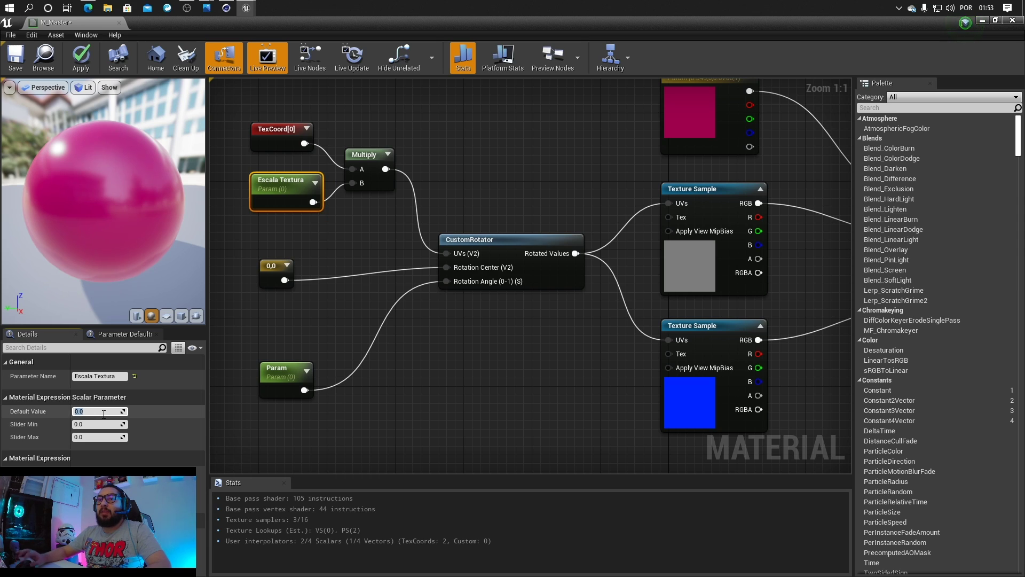
type("1")
key("Return")
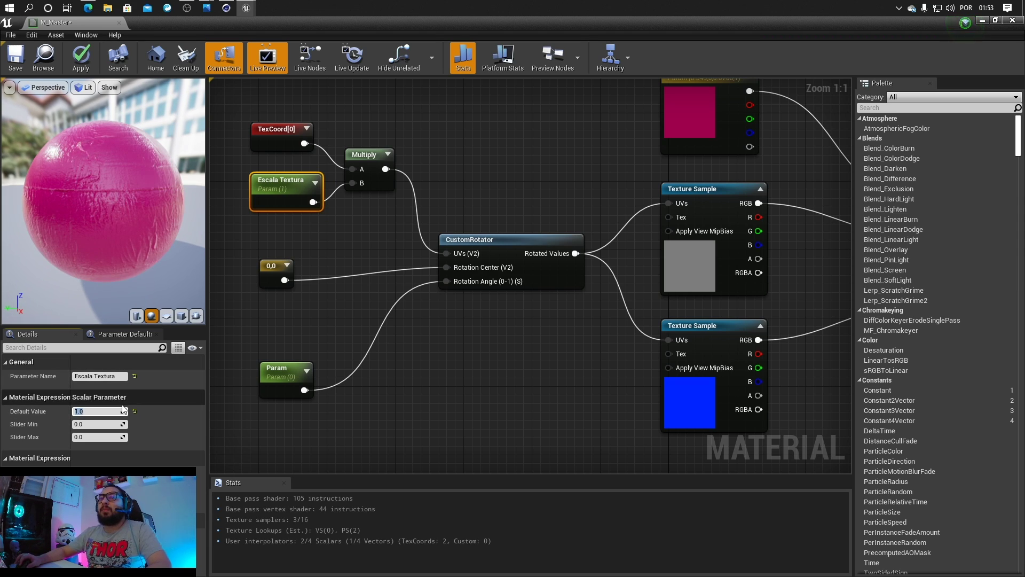
Step: Move the Rotation Center constant slightly closer to the CustomRotator and set its R to 0.5 and G to -0.5
left_click(280, 265)
left_click_drag(280, 264, 306, 256)
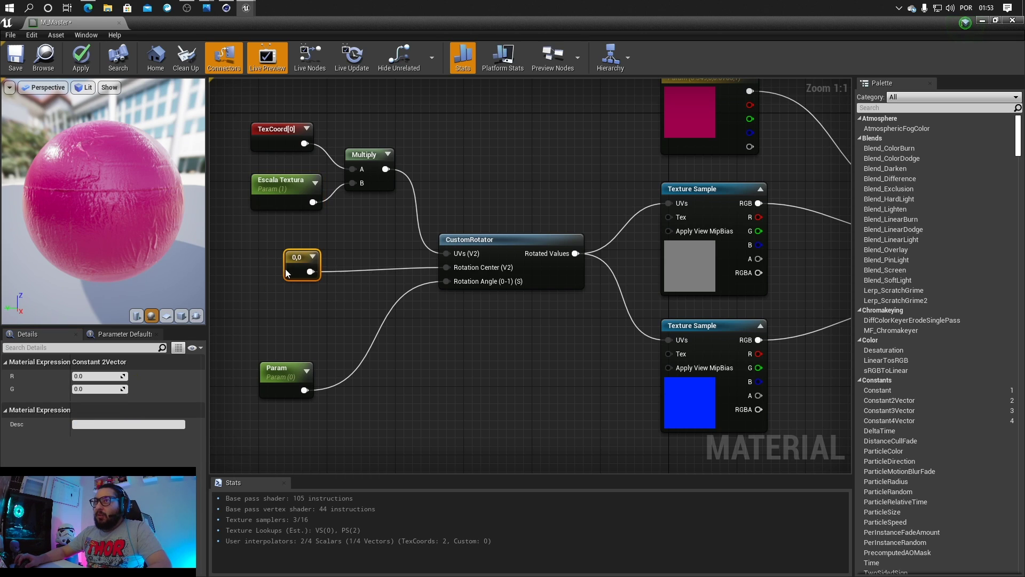
left_click(89, 376)
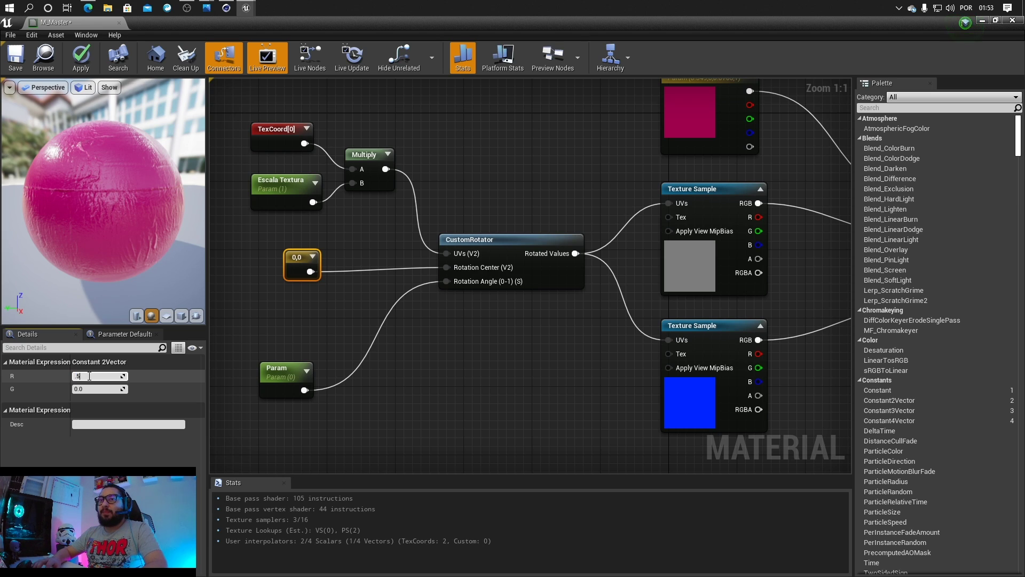
type(".5")
key("Tab")
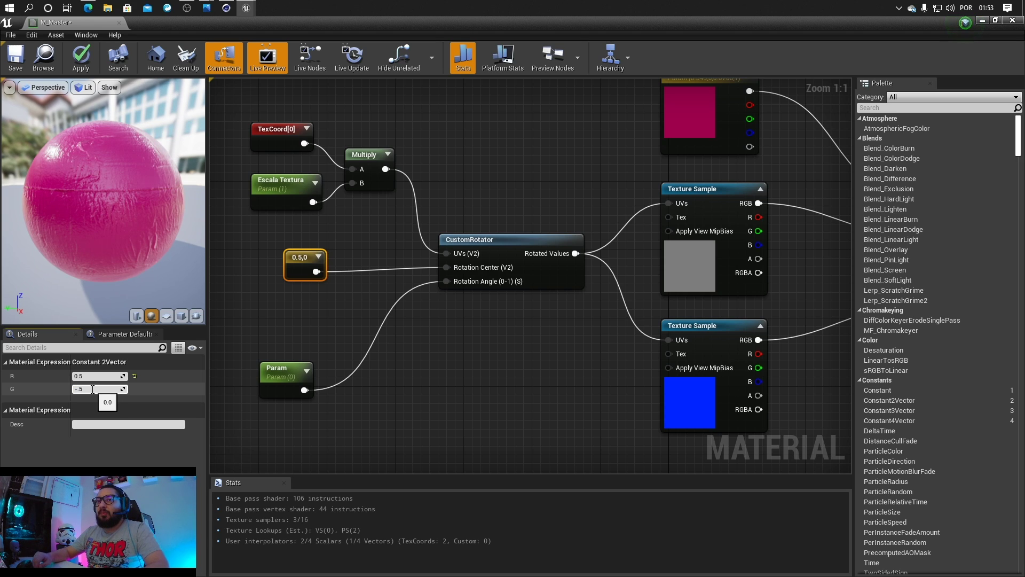
key("Return")
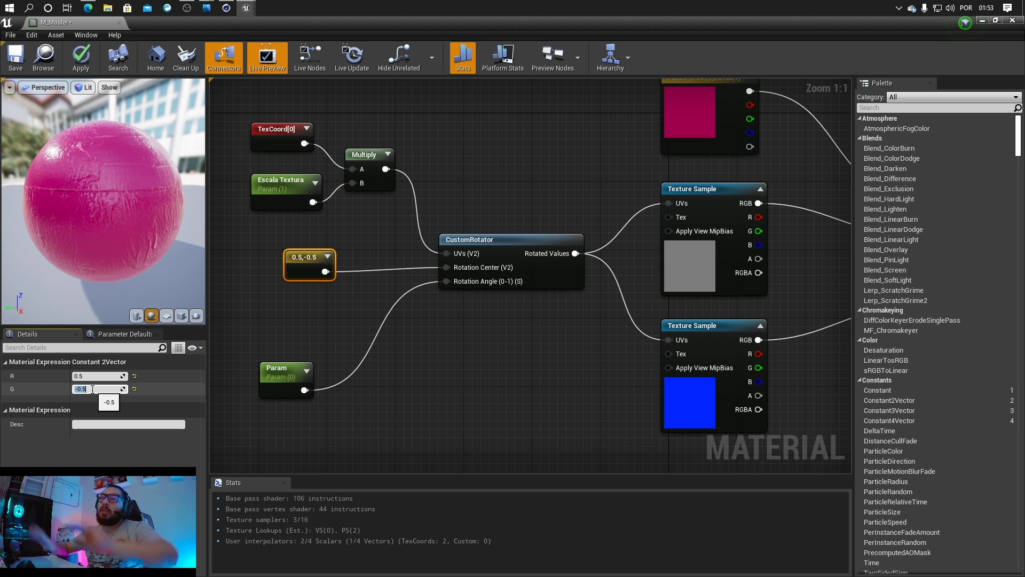
Step: Move the Param node up and insert a Multiply node between it and the CustomRotator's Rotation Angle input
left_click(293, 340)
left_click_drag(309, 378, 309, 353)
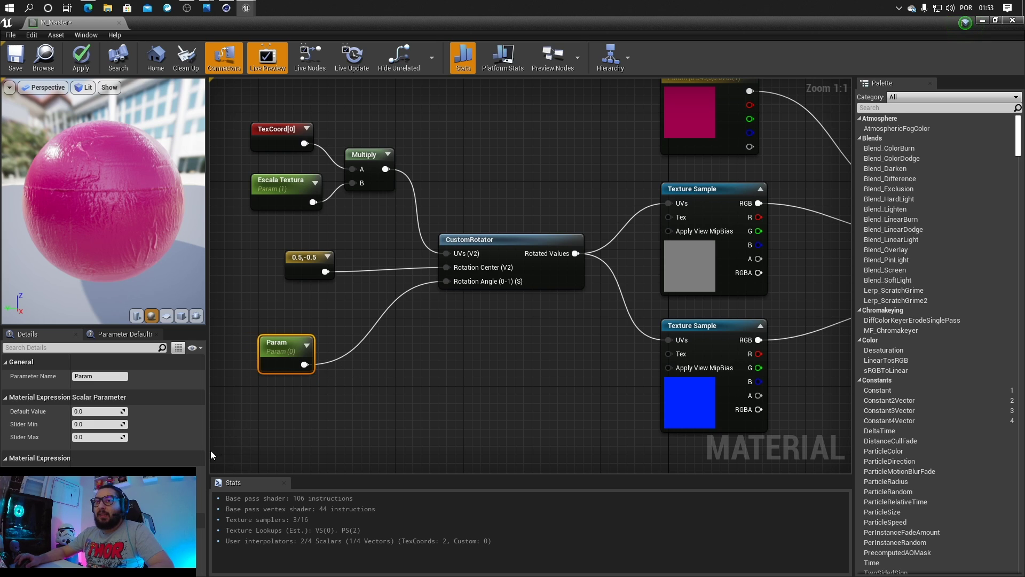
right_click(374, 304)
type("Mulp")
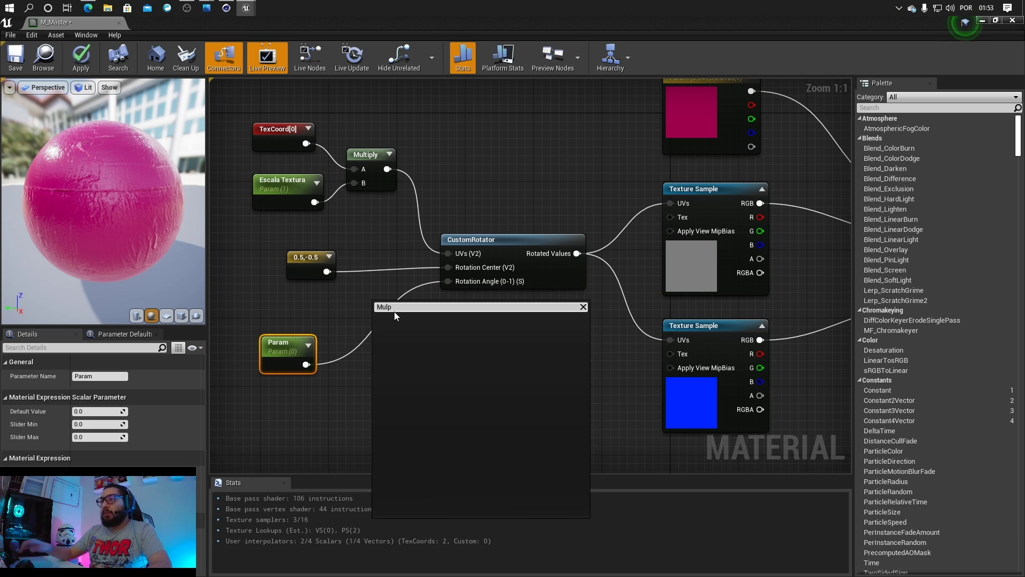
key("BackSpace")
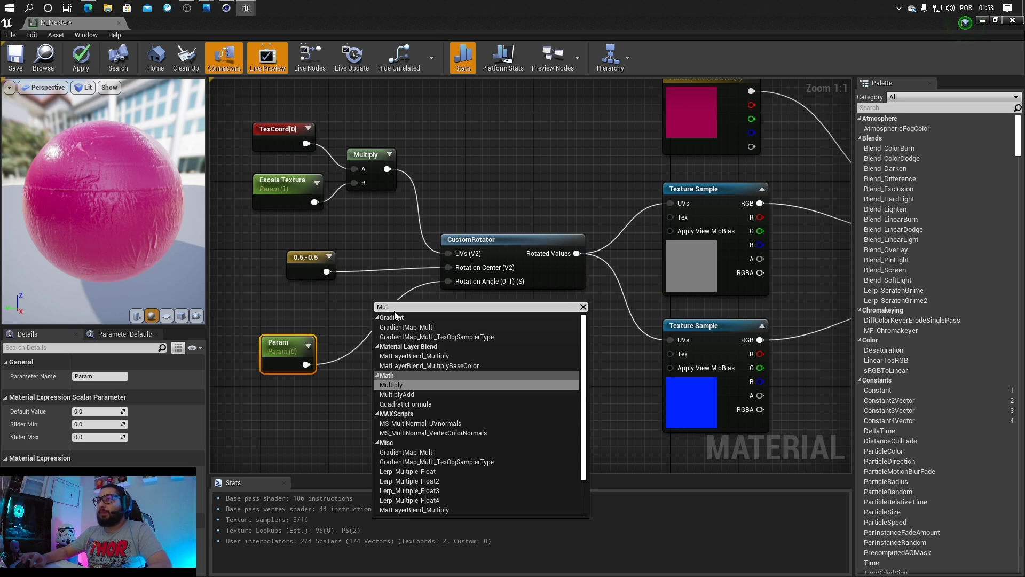
left_click(411, 382)
left_click_drag(306, 364, 449, 281)
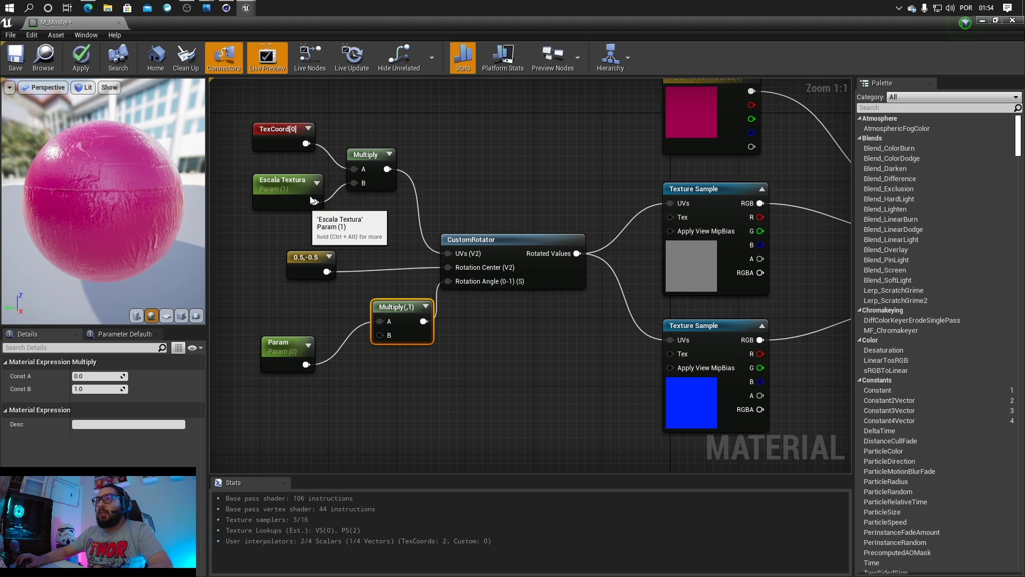
Step: Add a scalar constant below Param, connect it to the new Multiply's B input and shift Param slightly upward
left_click(272, 401)
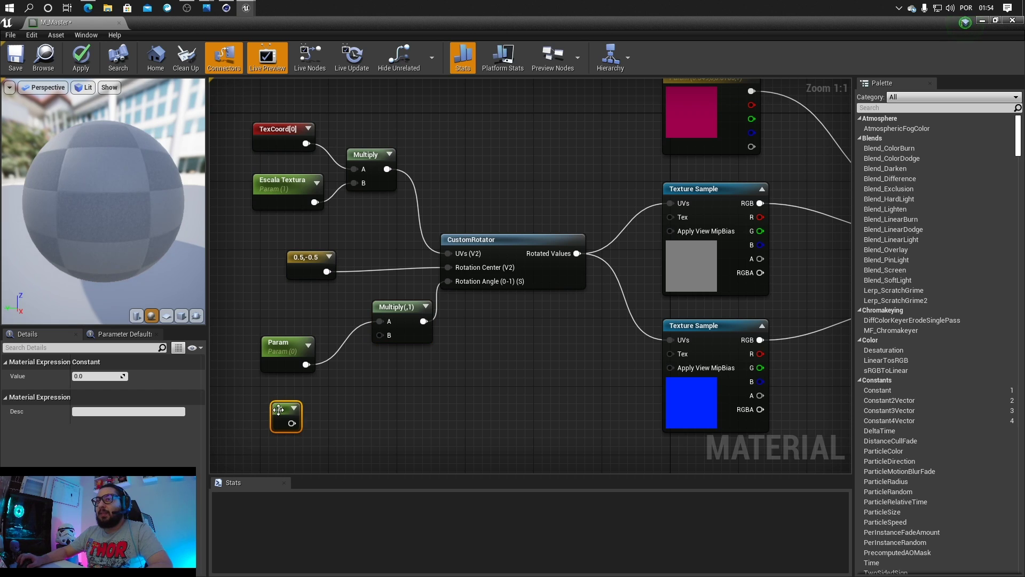
left_click_drag(292, 423, 379, 335)
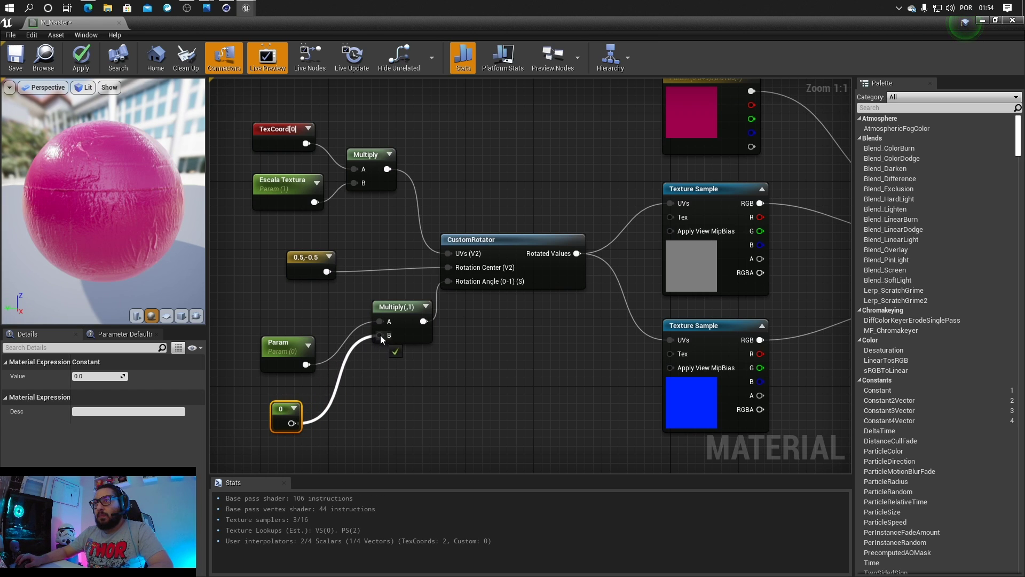
left_click_drag(279, 349, 277, 332)
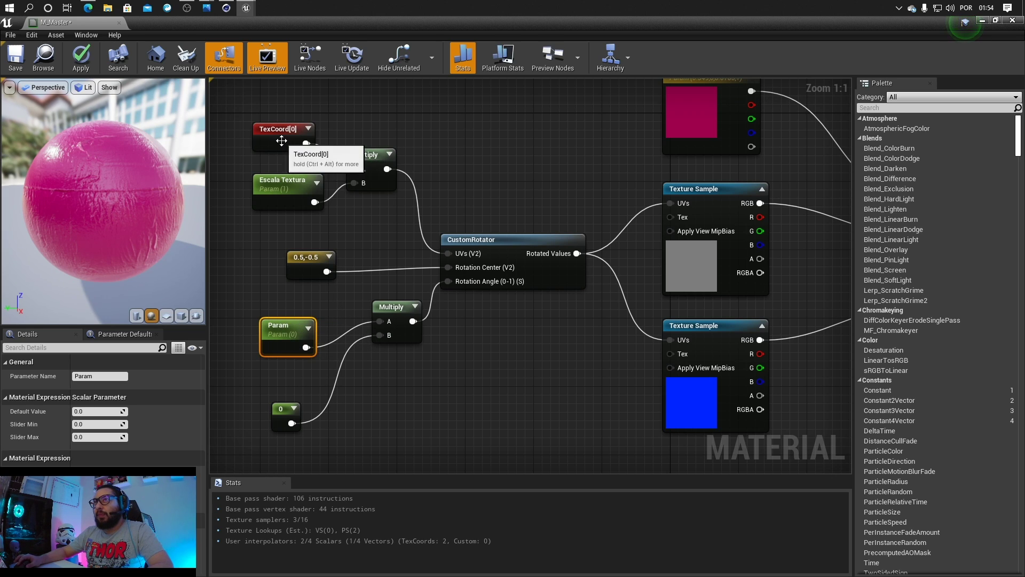
Step: Rename the Param node feeding the rotation Multiply to Rotacção and set its default value to 45
right_click(283, 327)
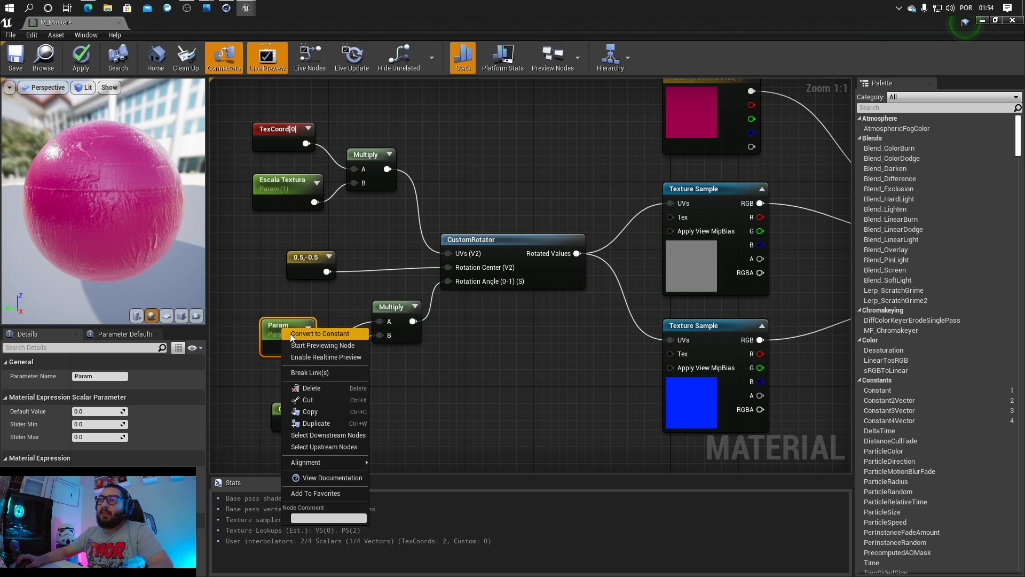
left_click(114, 372)
left_click(114, 375)
type("Rot")
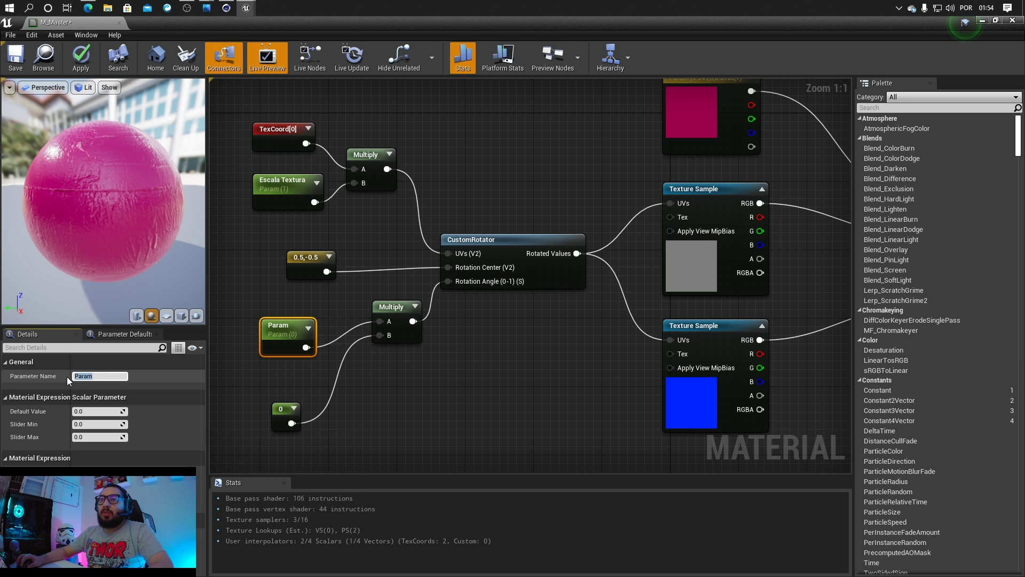
type("a")
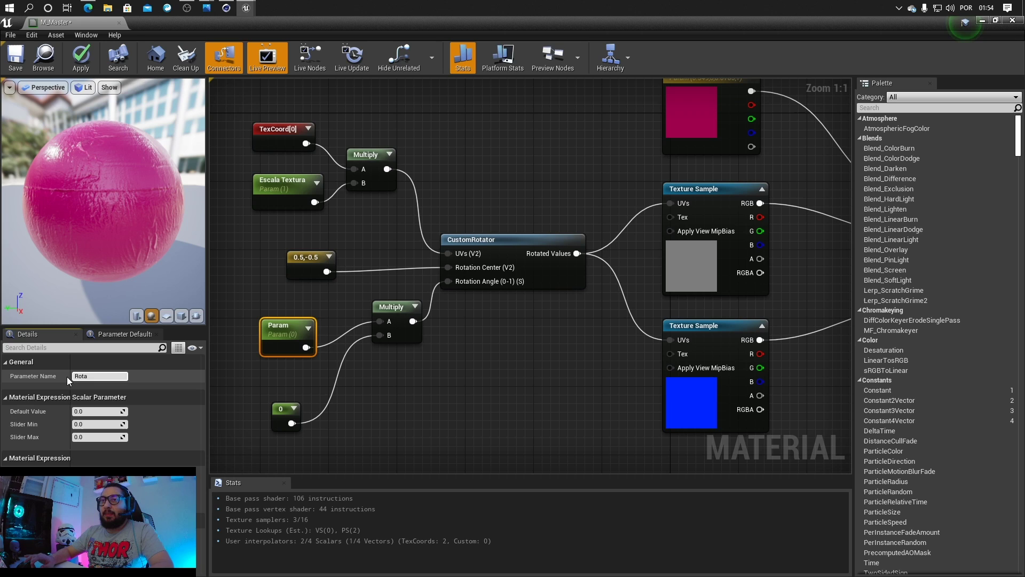
type("ca")
key("super+space")
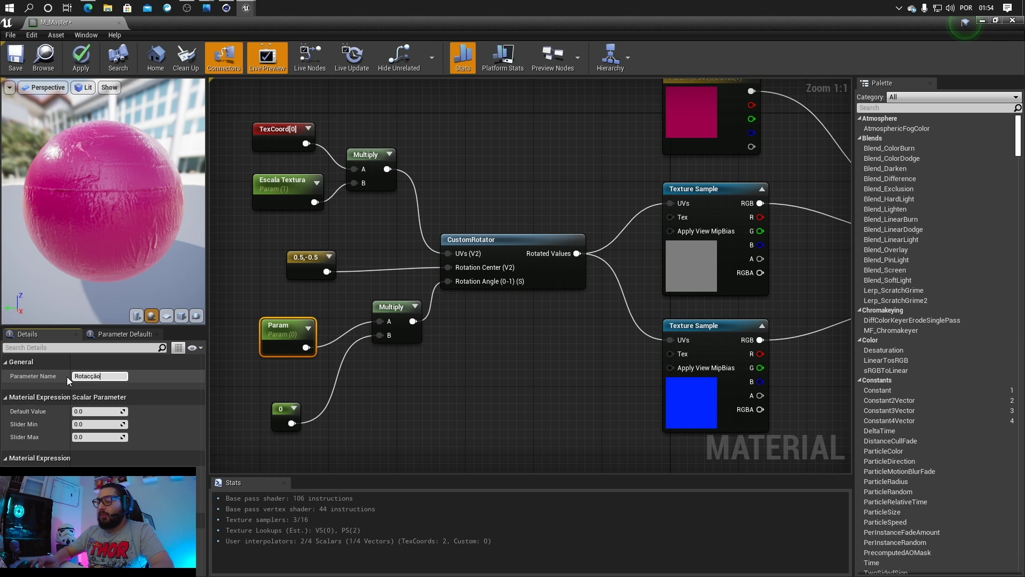
left_click(89, 409)
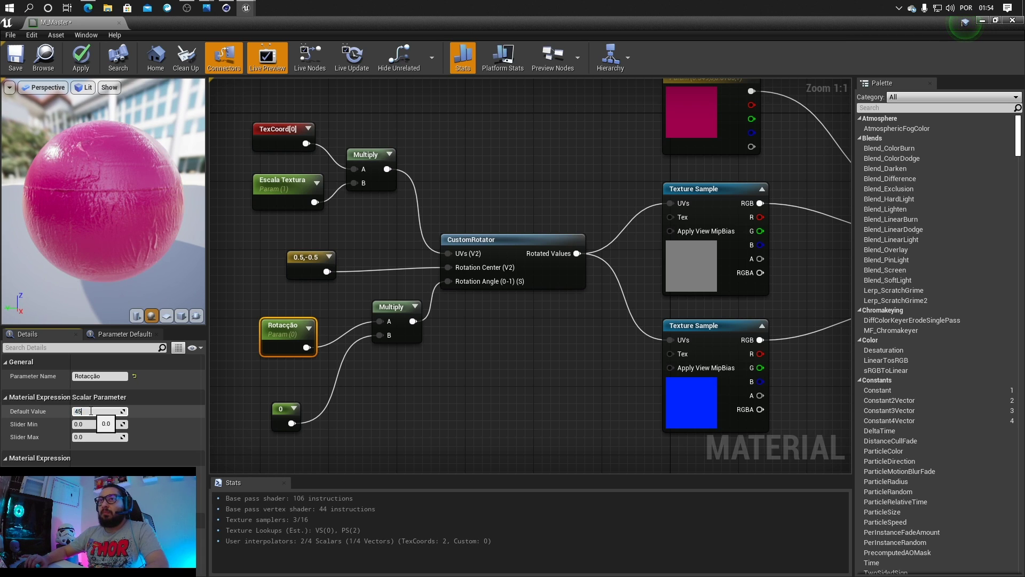
key("Return")
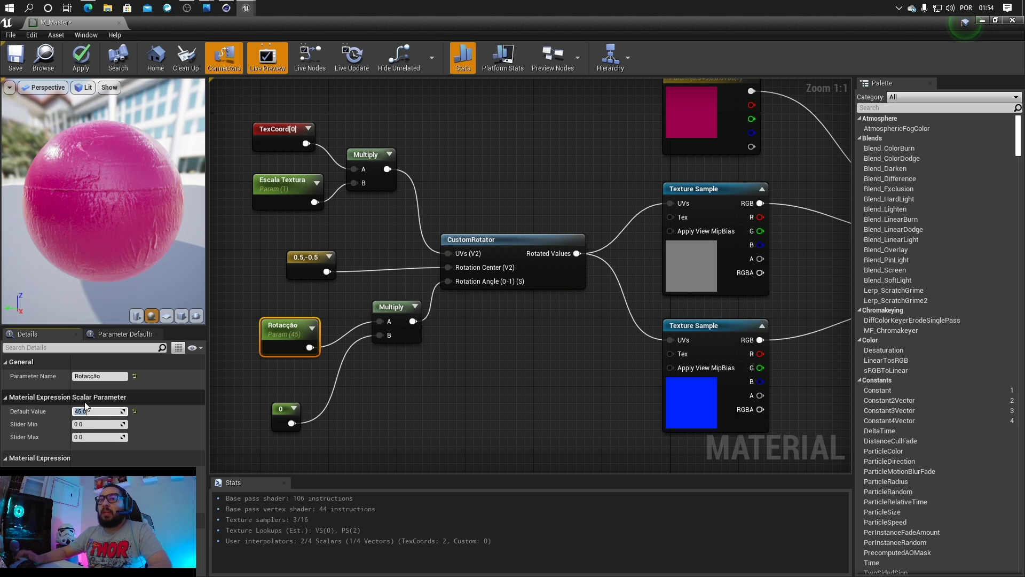
Step: Set the constant feeding the rotation Multiply's B input to 0.0025 and align it beneath the Rotacção node
left_click(284, 411)
left_click(284, 410)
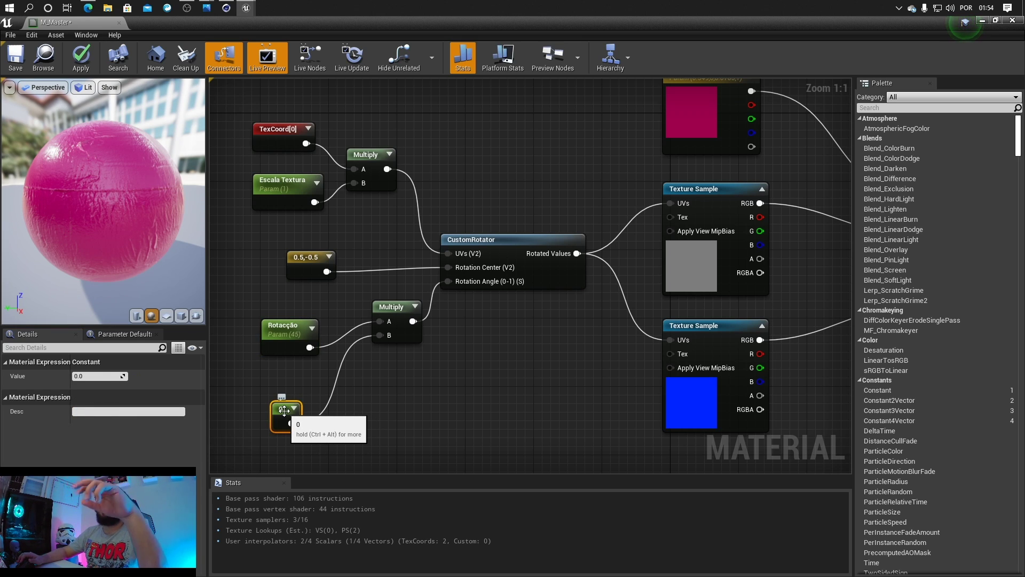
left_click(90, 378)
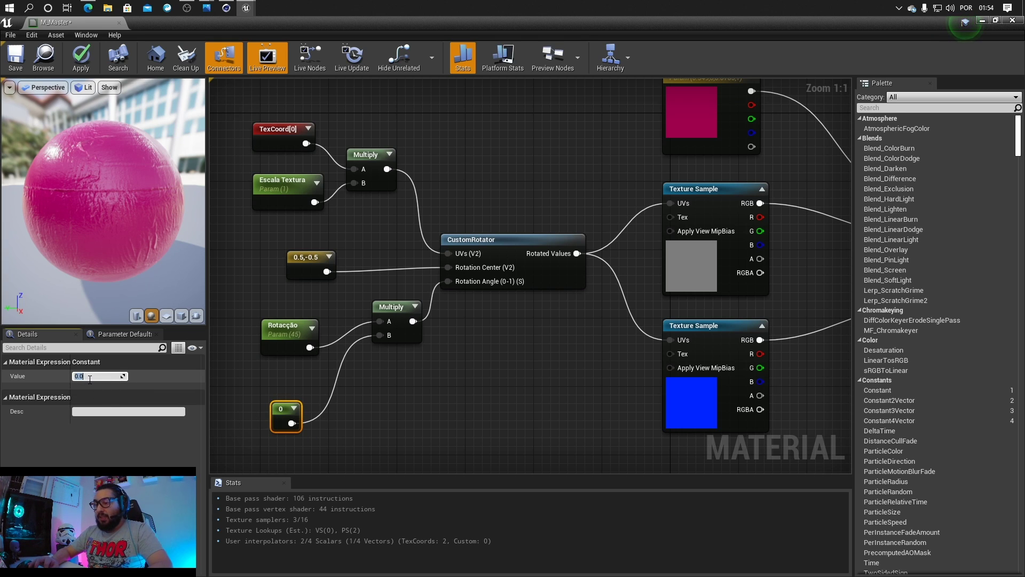
type(".")
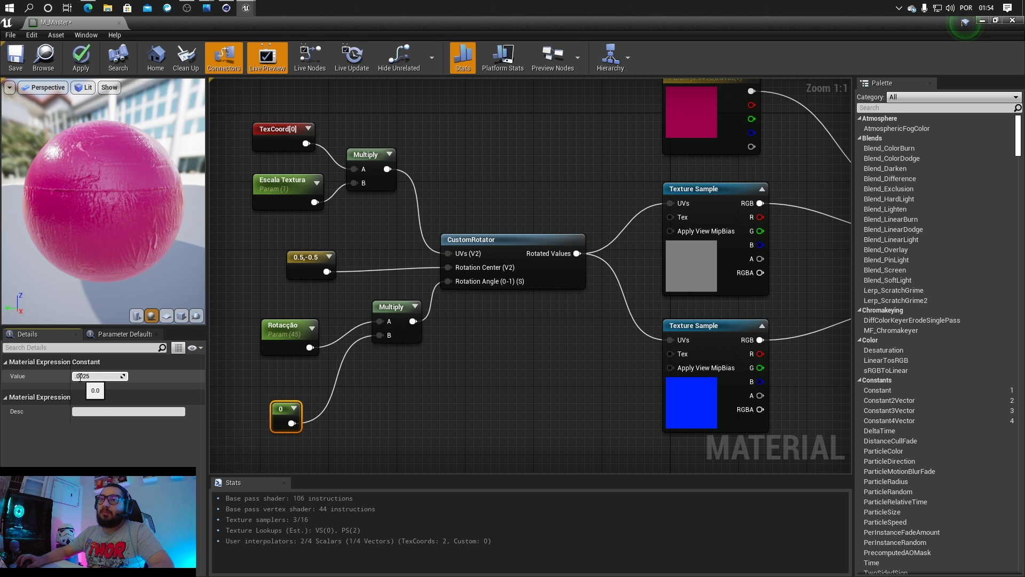
key("Return")
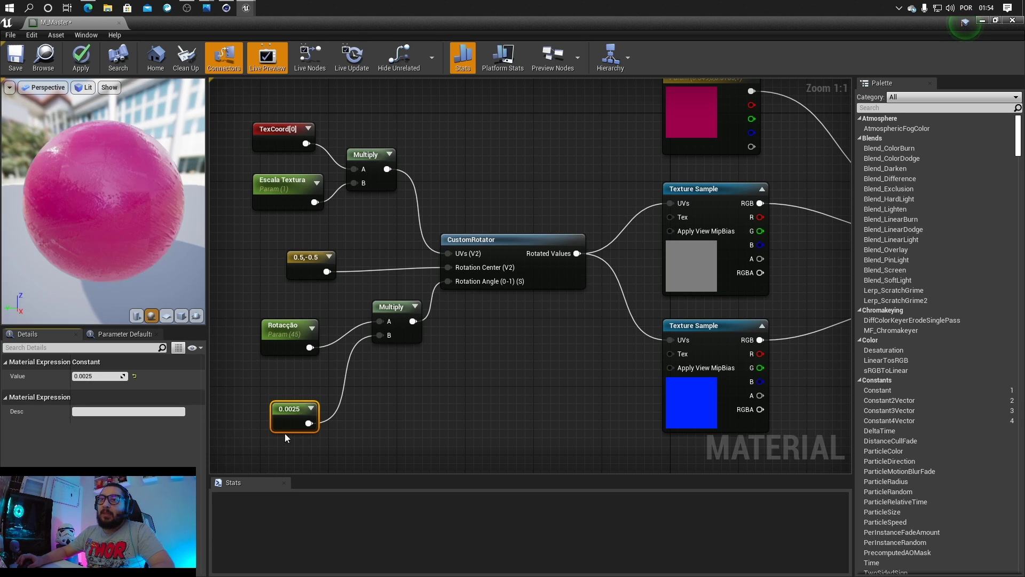
left_click_drag(293, 402, 282, 404)
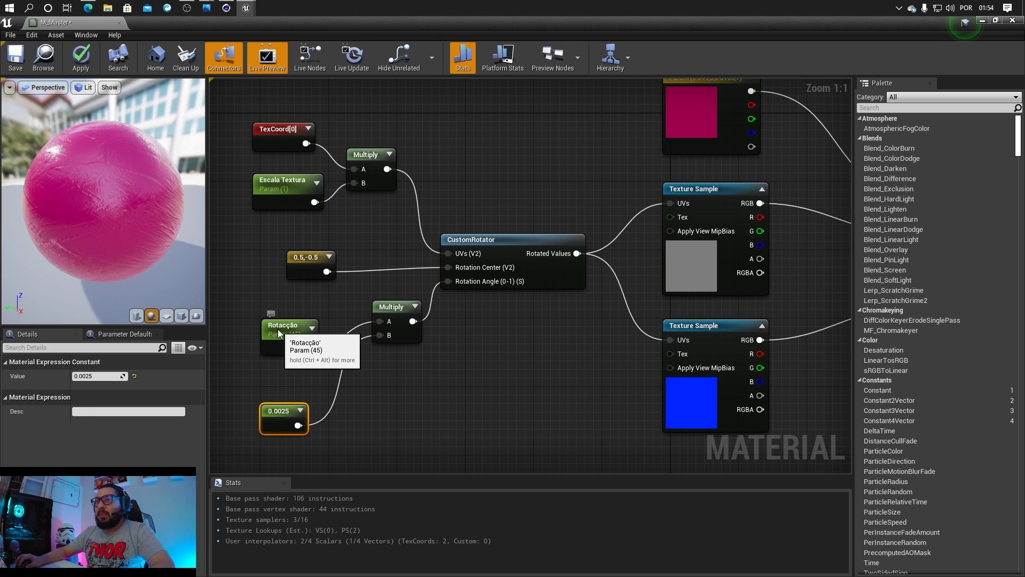
left_click(284, 331)
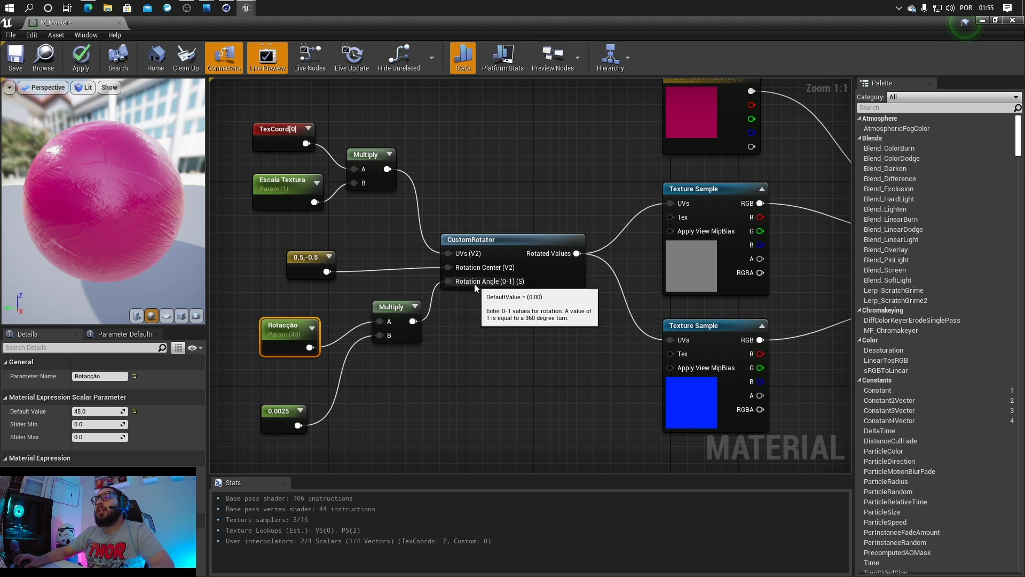
Step: Spread out the nodes feeding M_Master, moving Cor and the roughness Texture Sample up and the normal Texture Sample down
left_click(578, 330)
right_click_drag(603, 333, 325, 385)
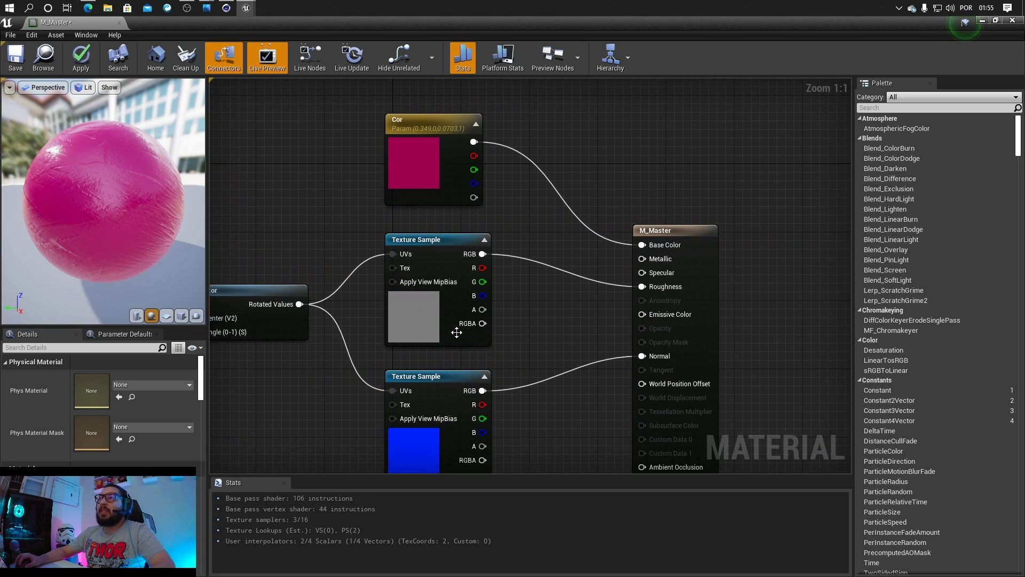
left_click_drag(460, 141, 451, 58)
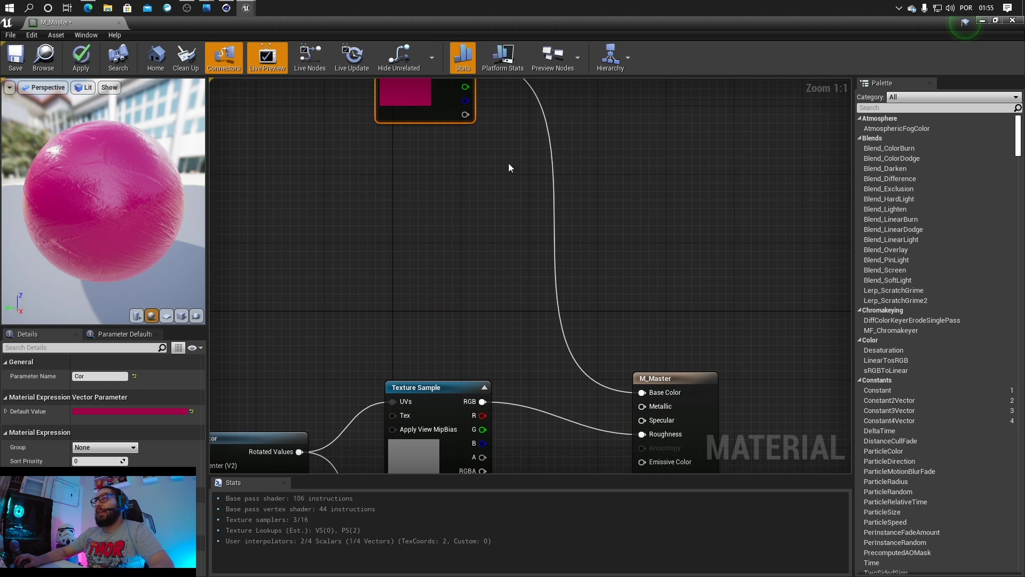
left_click_drag(456, 385, 438, 304)
right_click_drag(515, 367, 473, 167)
left_click_drag(382, 331, 383, 357)
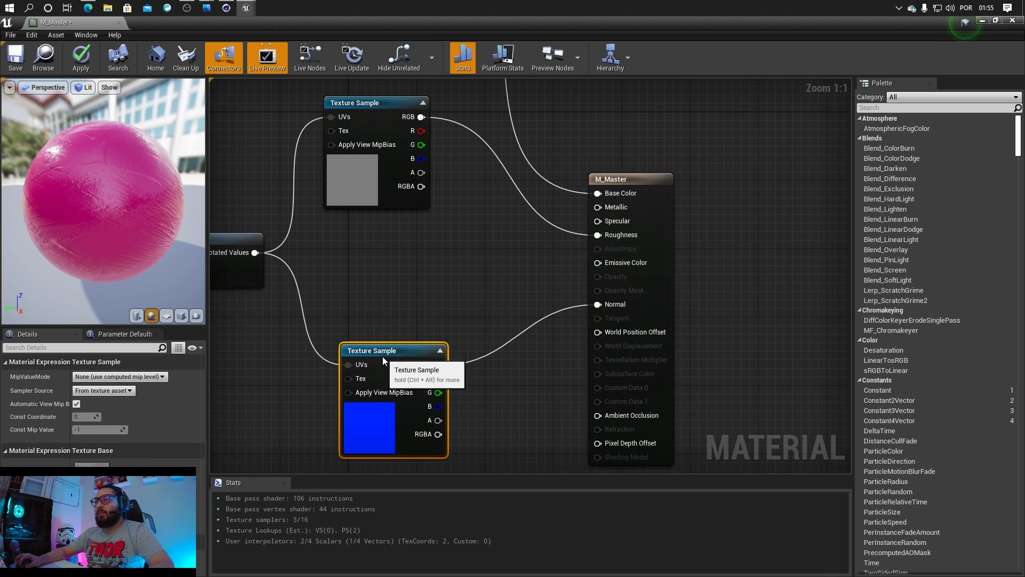
Step: Insert a Multiply node between the roughness Texture Sample's RGB output and M_Master's Roughness input
right_click(440, 206)
type("mulp")
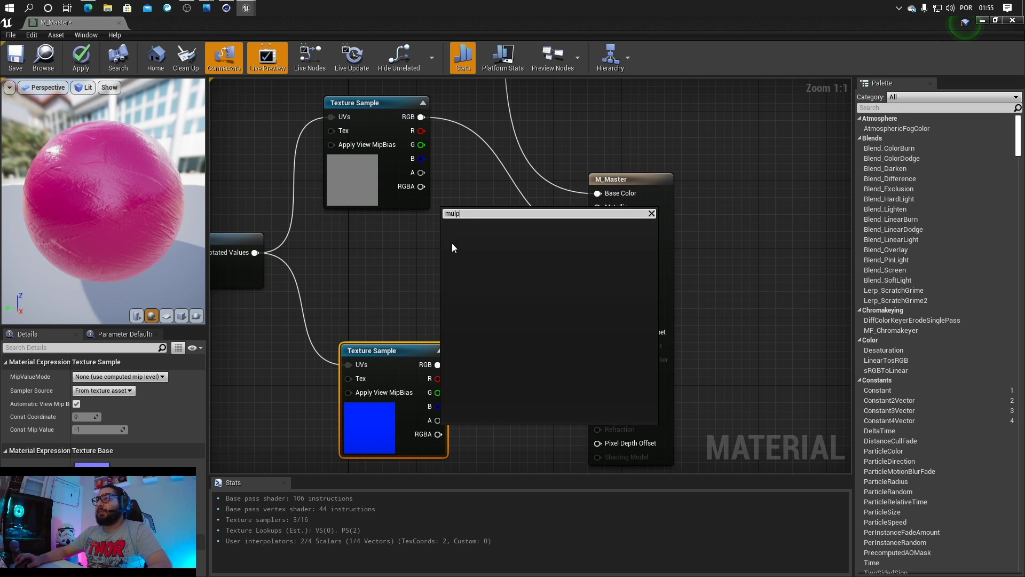
key("BackSpace")
key("BackSpace")
left_click(464, 292)
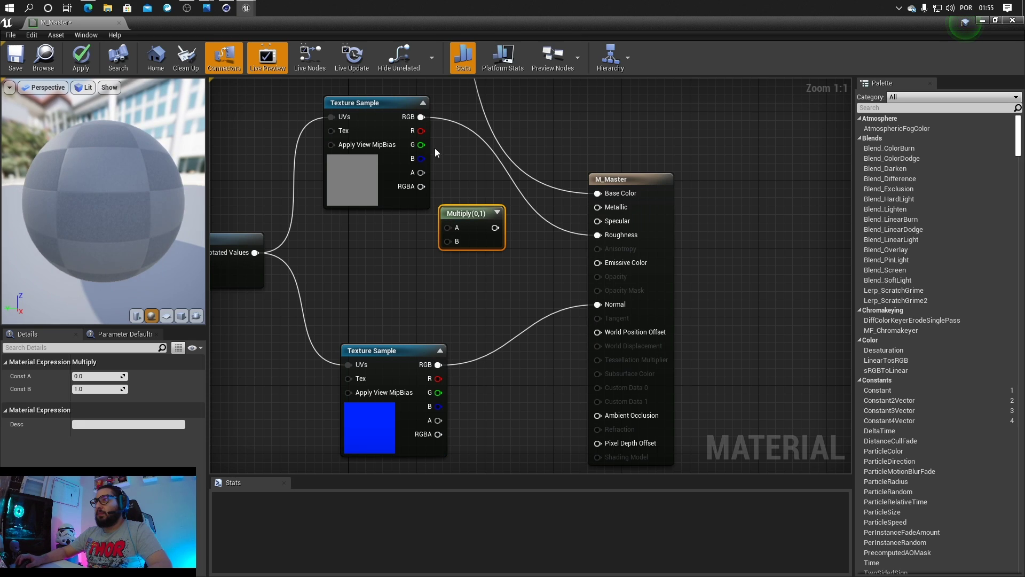
left_click_drag(422, 117, 598, 235)
left_click_drag(464, 213, 502, 205)
Step: Add a scalar constant below the roughness Texture Sample, connect it to the Multiply's B input and convert it to a parameter
right_click(393, 225)
left_click(390, 237)
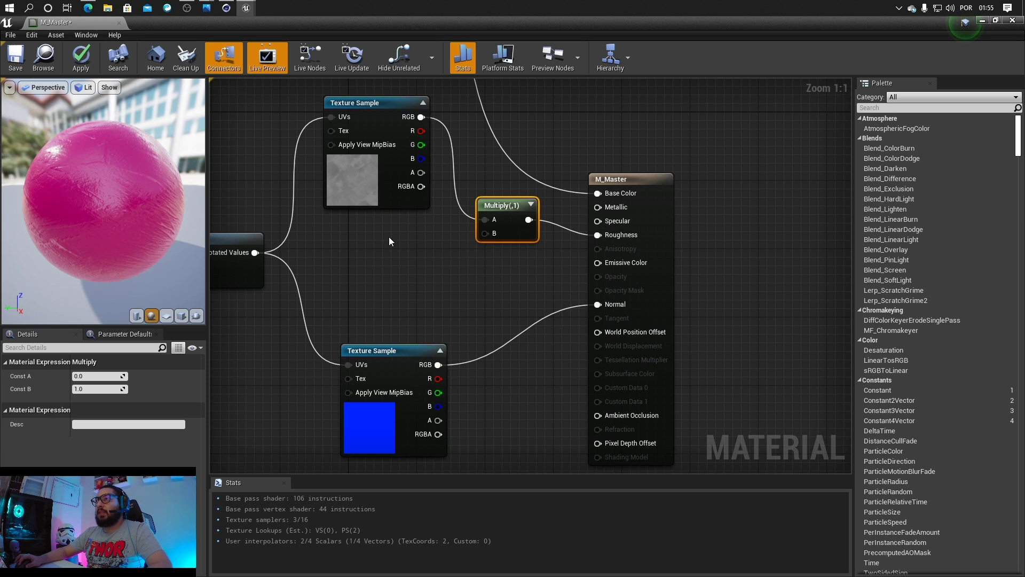
key("1")
left_click(389, 237)
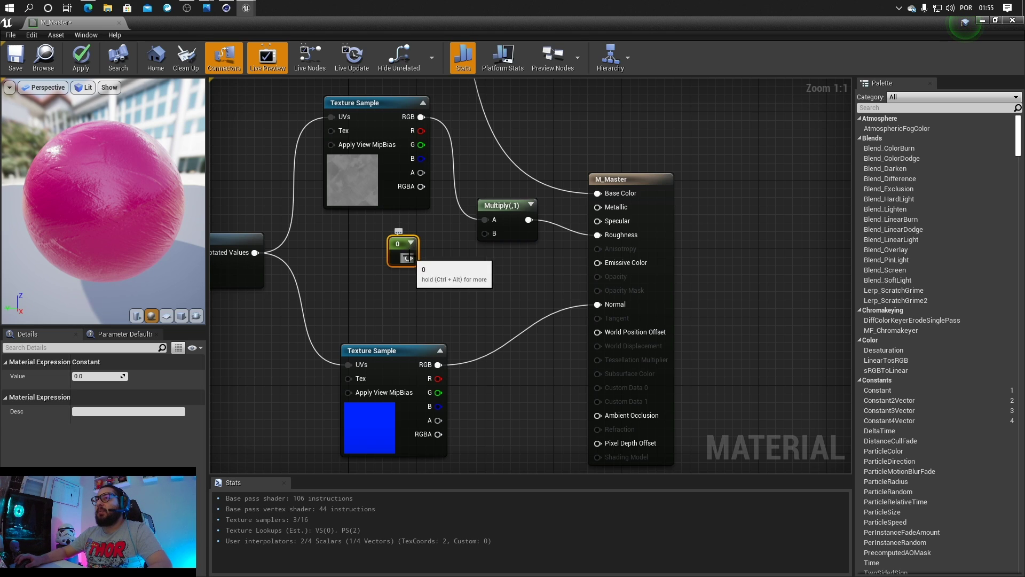
left_click_drag(410, 258, 483, 233)
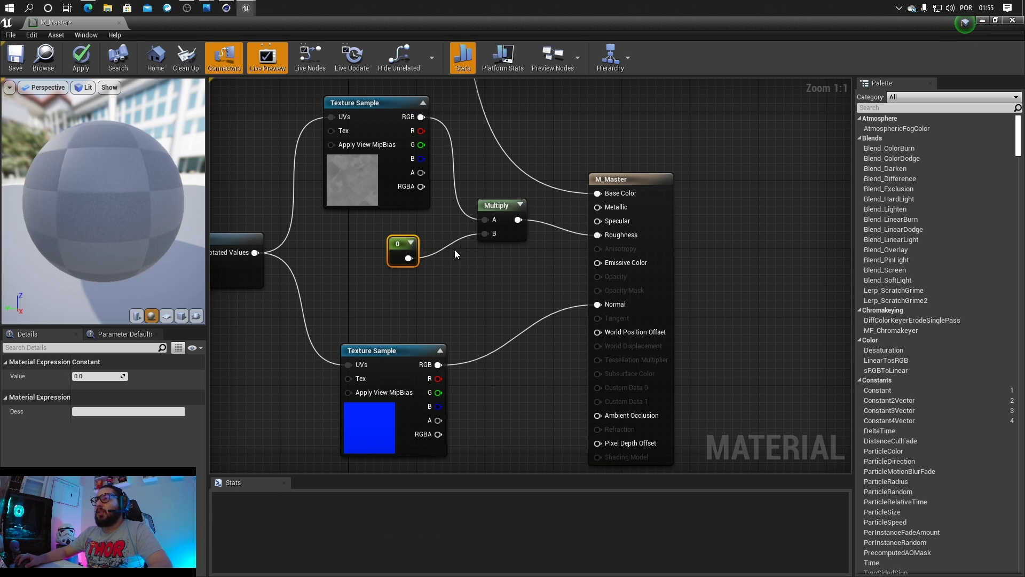
right_click(399, 244)
left_click(425, 251)
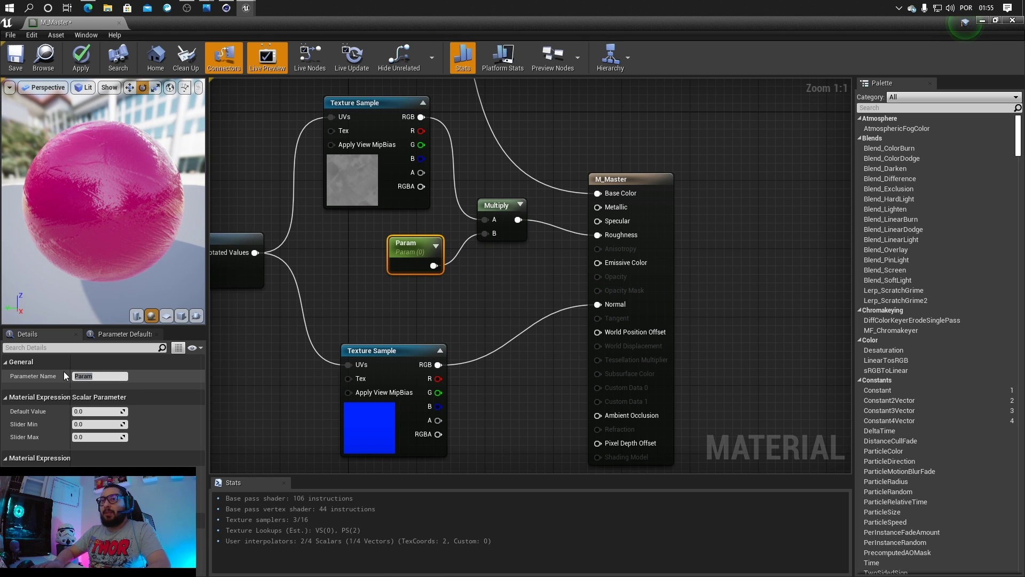
Step: Rename the roughness Multiply's scalar parameter to intensidade Roughness and move its node clear of the Multiply
left_click(85, 376)
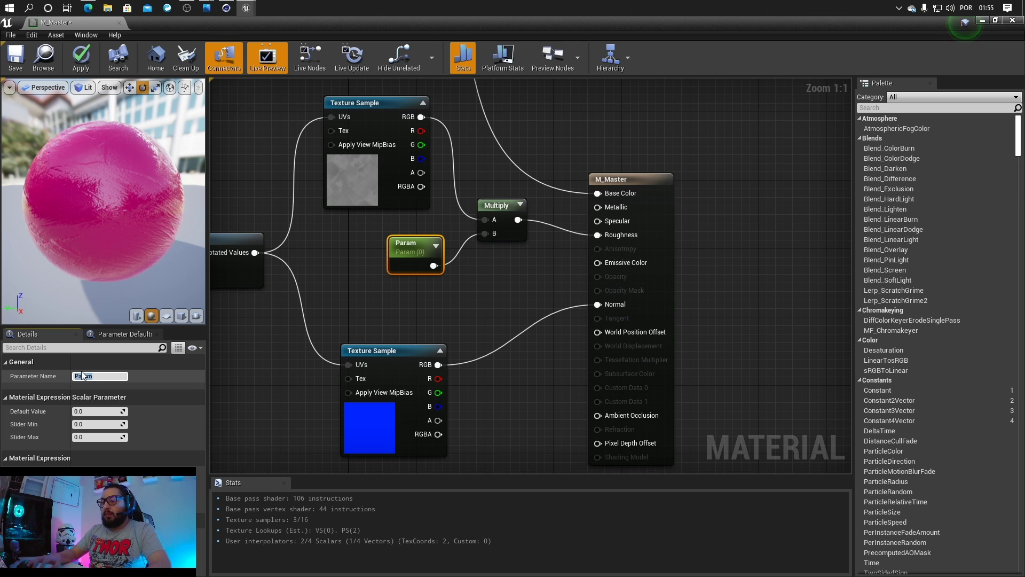
type("intensidade Roughness")
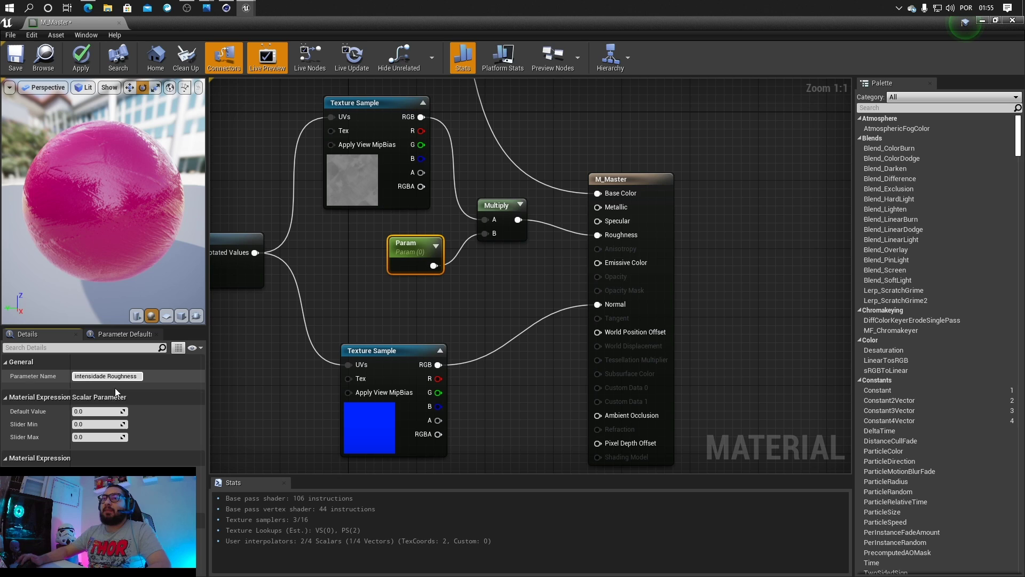
left_click(155, 412)
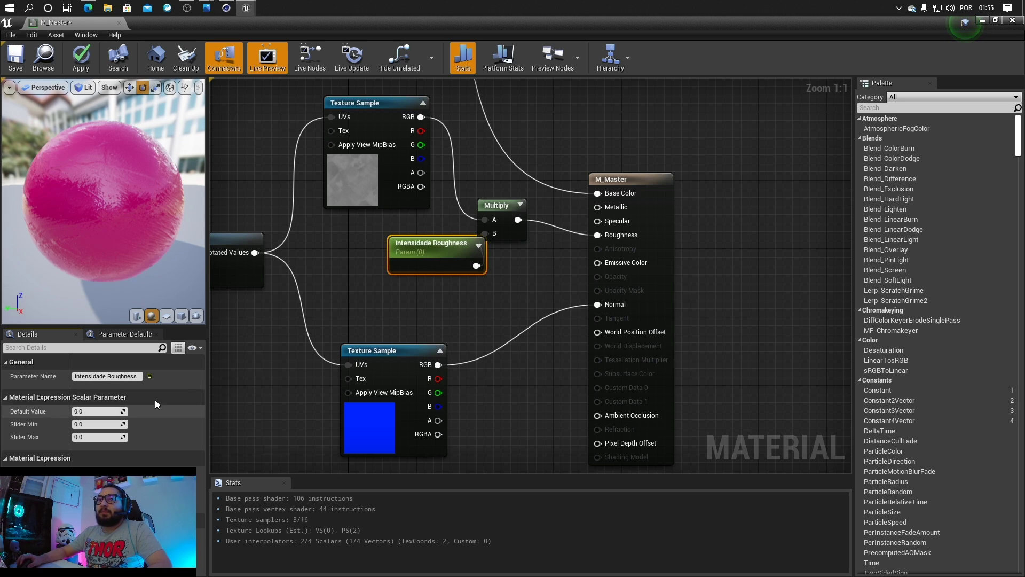
left_click(426, 349)
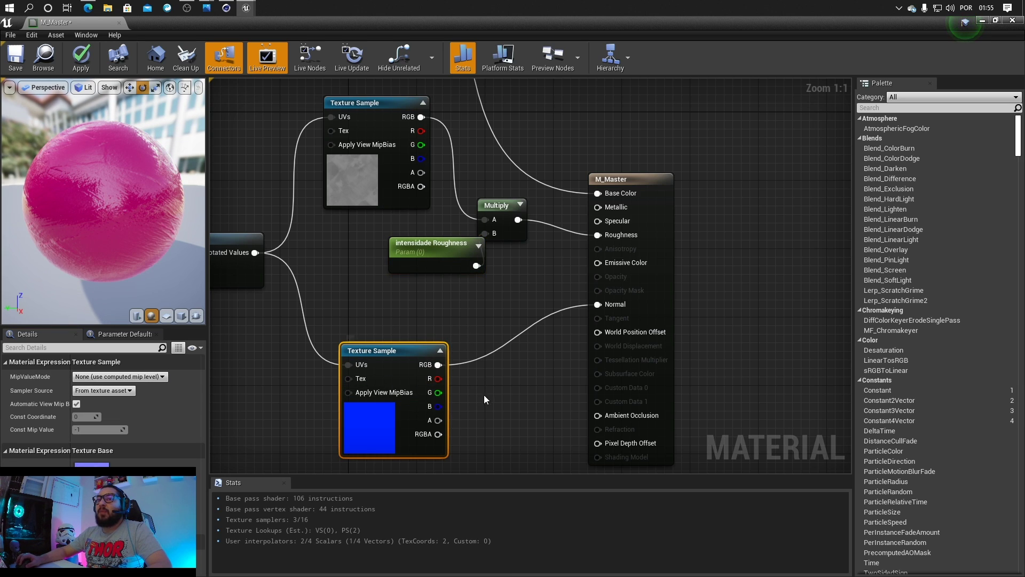
right_click_drag(497, 424, 467, 348)
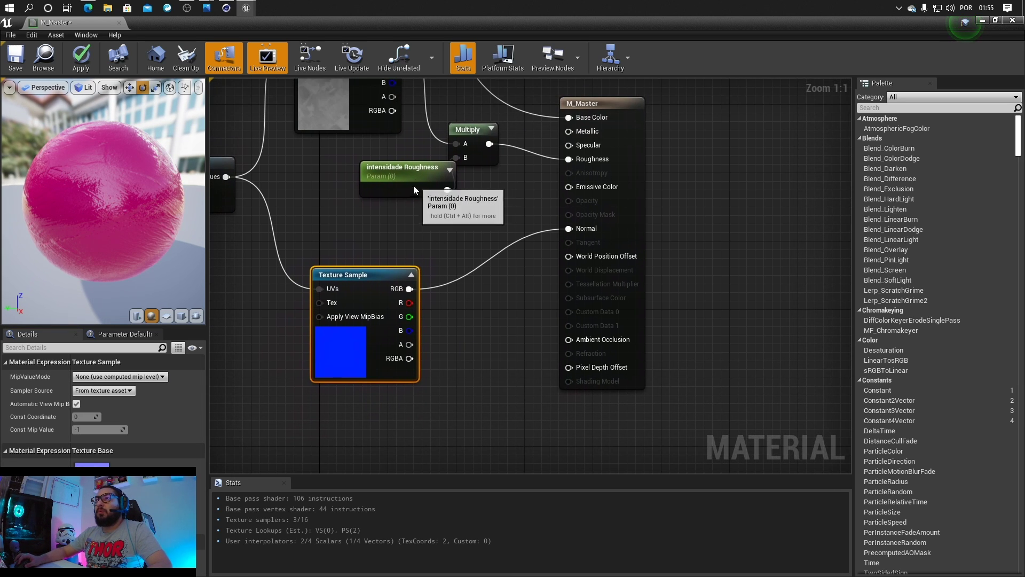
left_click_drag(414, 185, 355, 175)
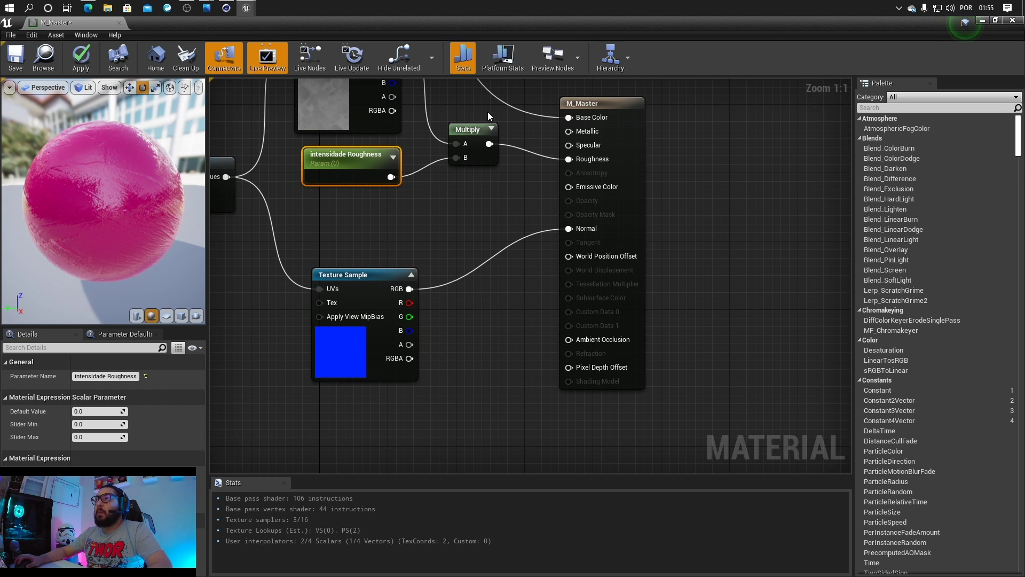
Step: Insert a FlattenNormal node between the normal Texture Sample's RGB output and M_Master's Normal input
right_click(445, 335)
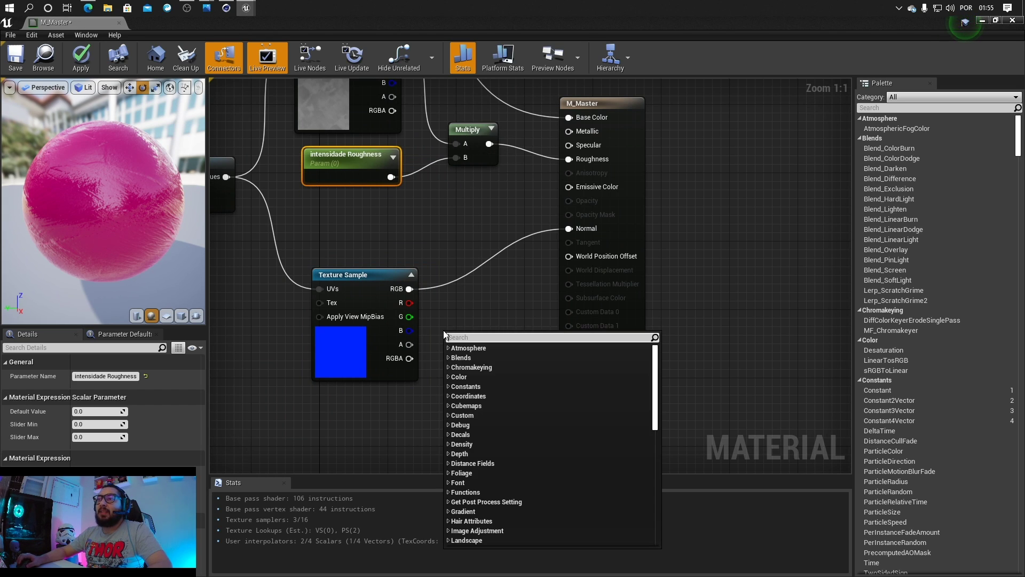
type("flatte")
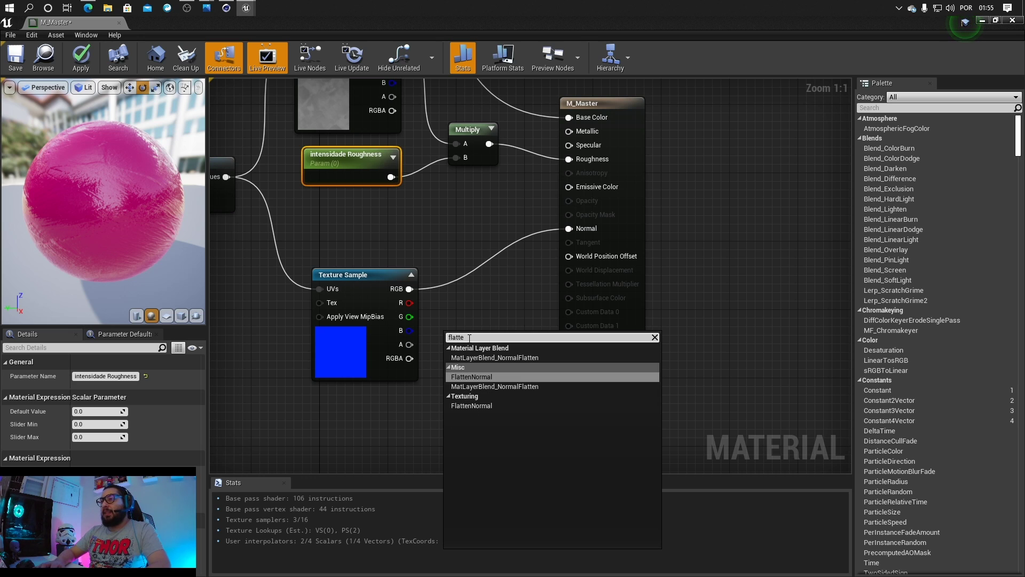
left_click(489, 375)
left_click_drag(483, 328, 483, 294)
left_click_drag(375, 274, 456, 305)
left_click_drag(525, 305, 568, 228)
left_click_drag(497, 291, 497, 265)
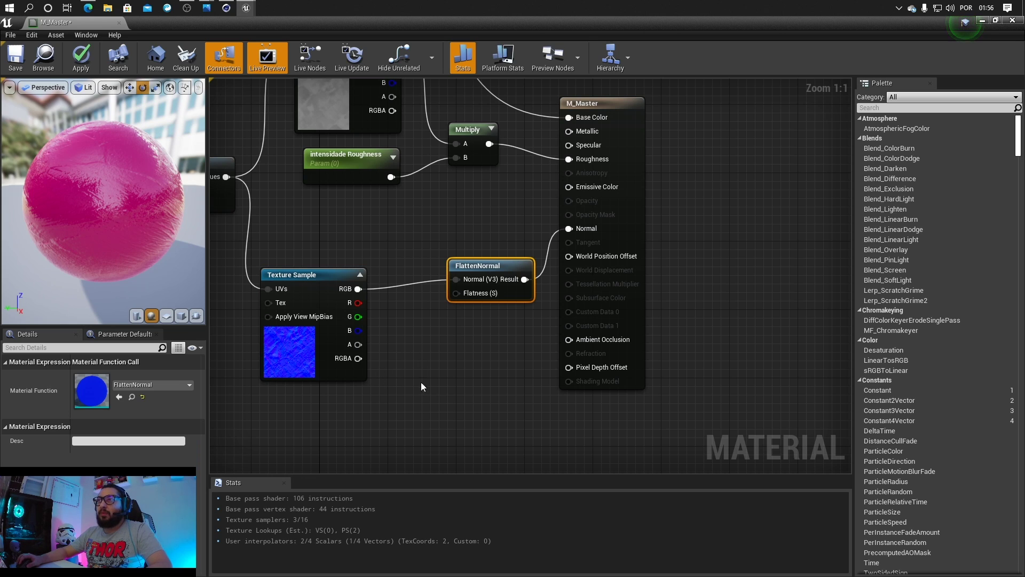
Step: Add a scalar constant, connect it to FlattenNormal's Flatness input, place it below the normal Texture Sample and convert it to a parameter
key("1")
left_click(386, 342)
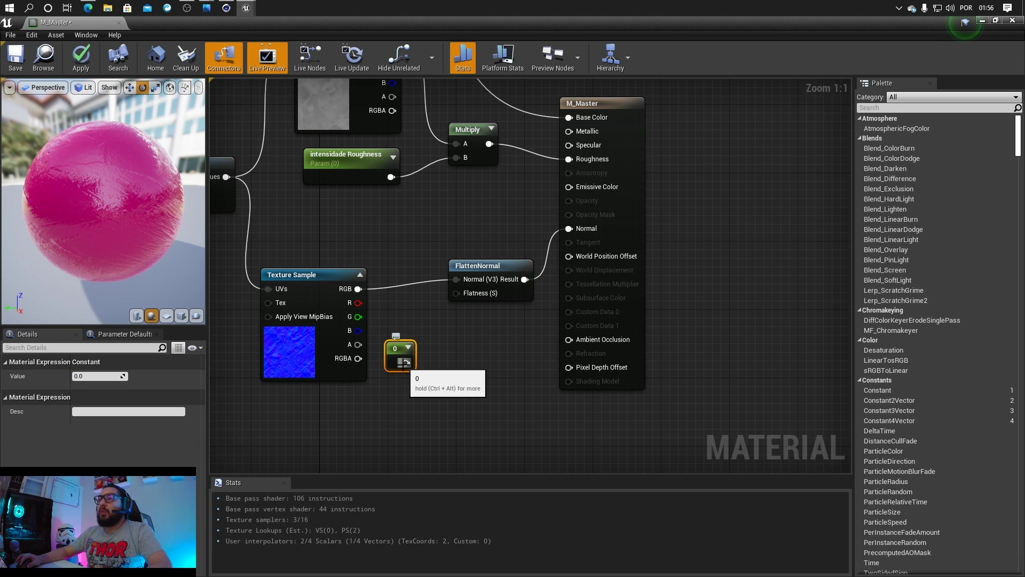
left_click_drag(402, 363, 457, 293)
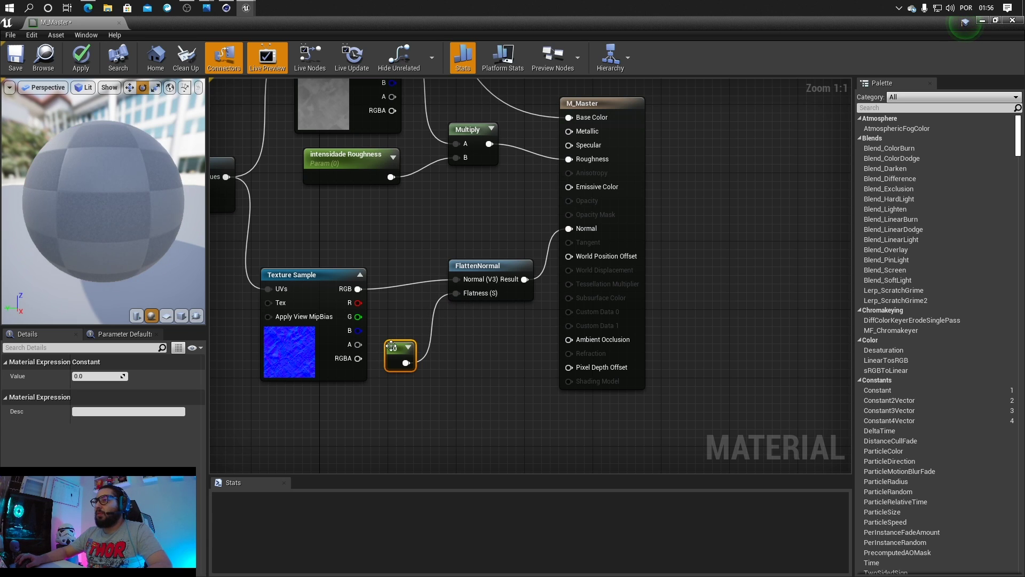
left_click_drag(390, 342, 308, 413)
right_click(309, 413)
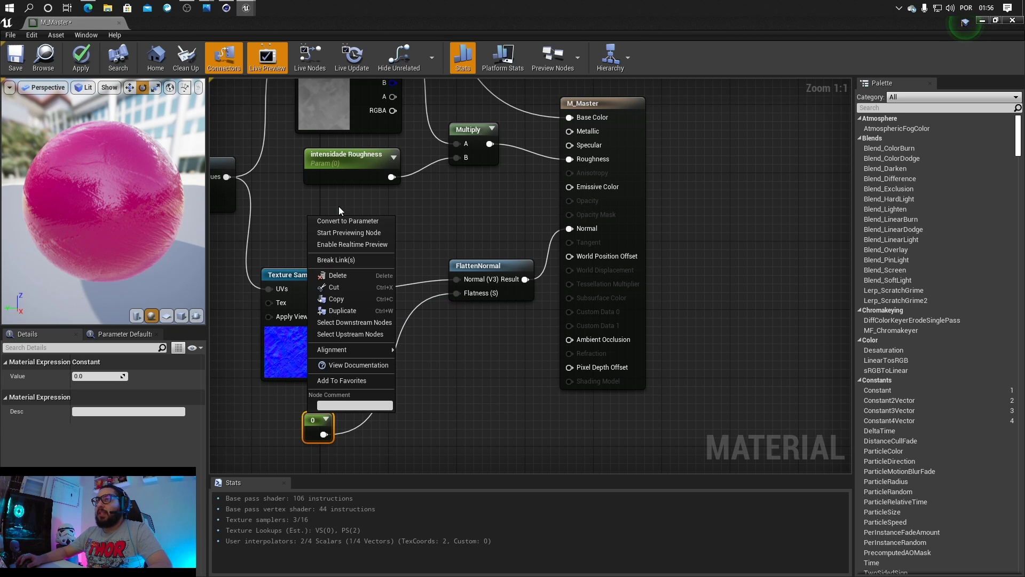
left_click(339, 220)
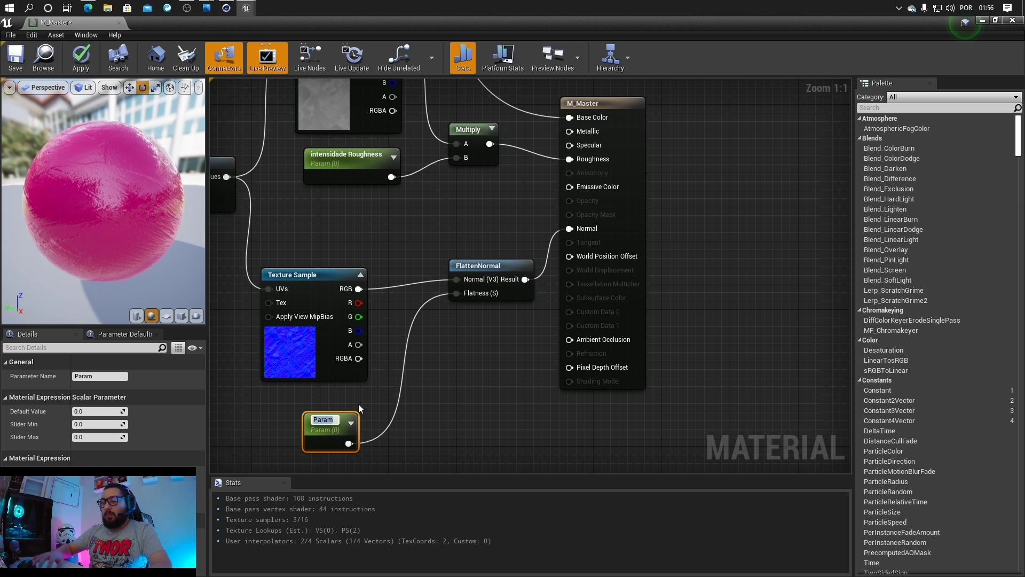
Step: Rename the Flatness parameter to Intensidade Normal and position its node just below the normal Texture Sample
type("Intensidade ")
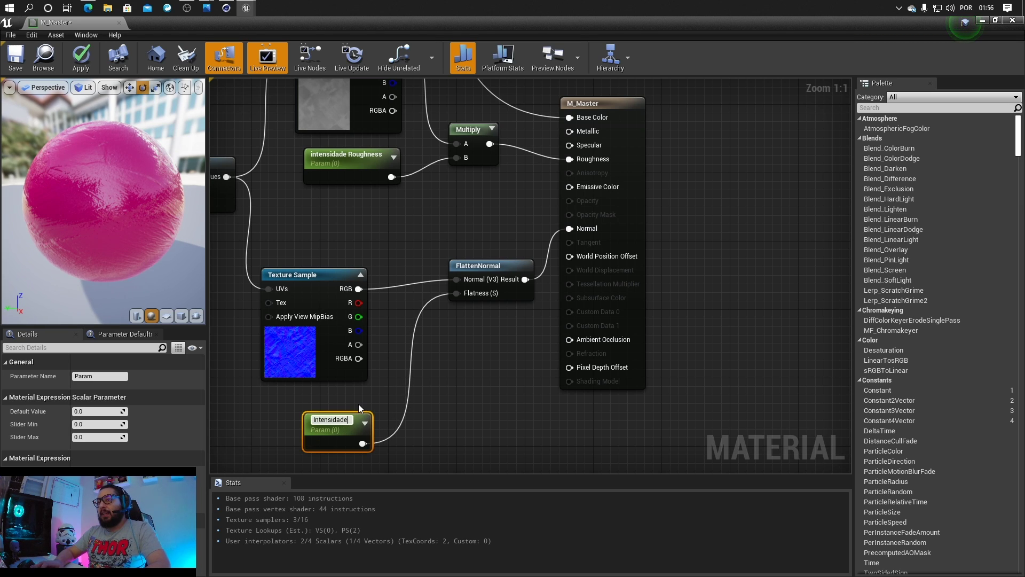
type("Normal")
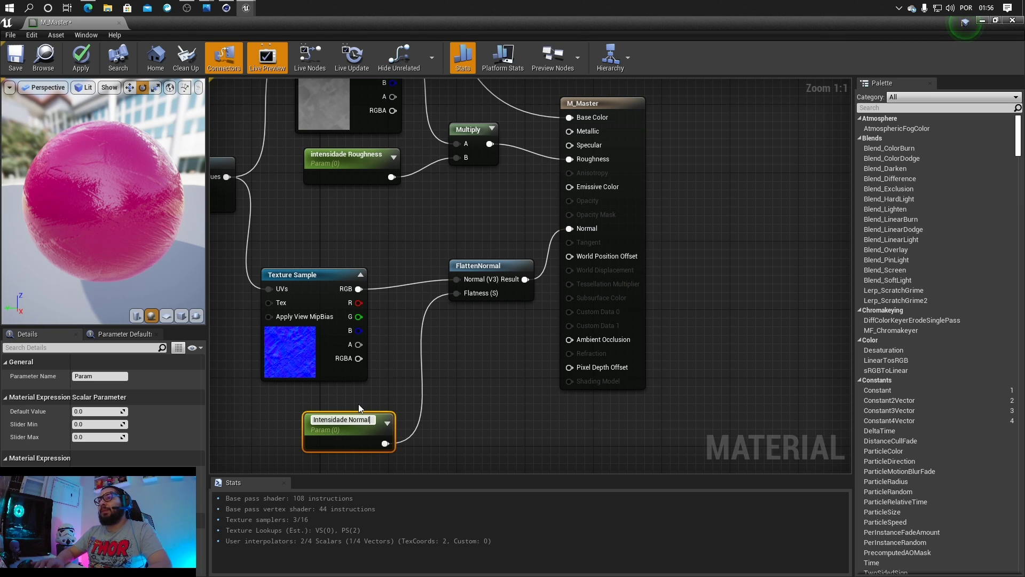
key("Return")
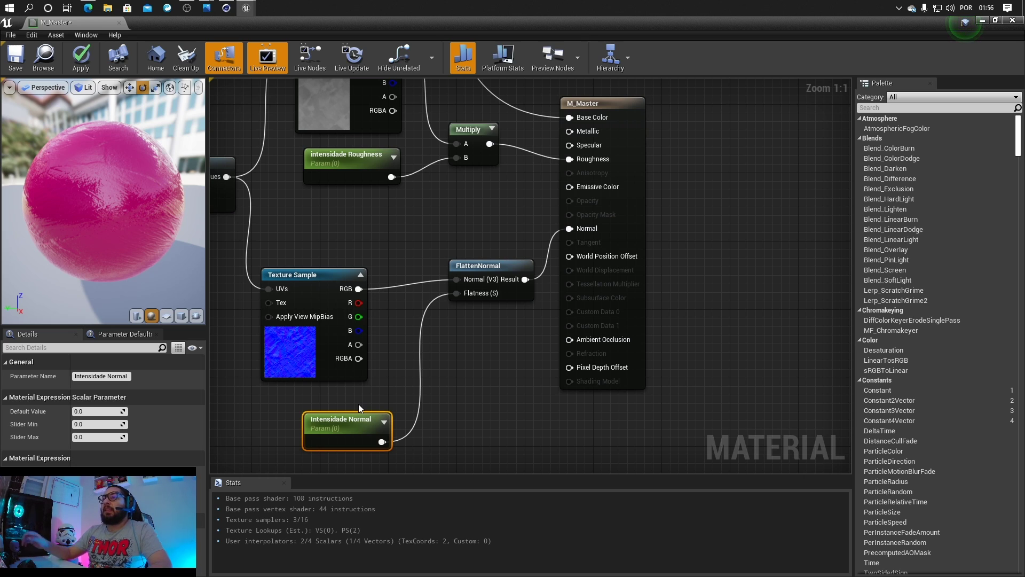
left_click_drag(354, 416, 310, 399)
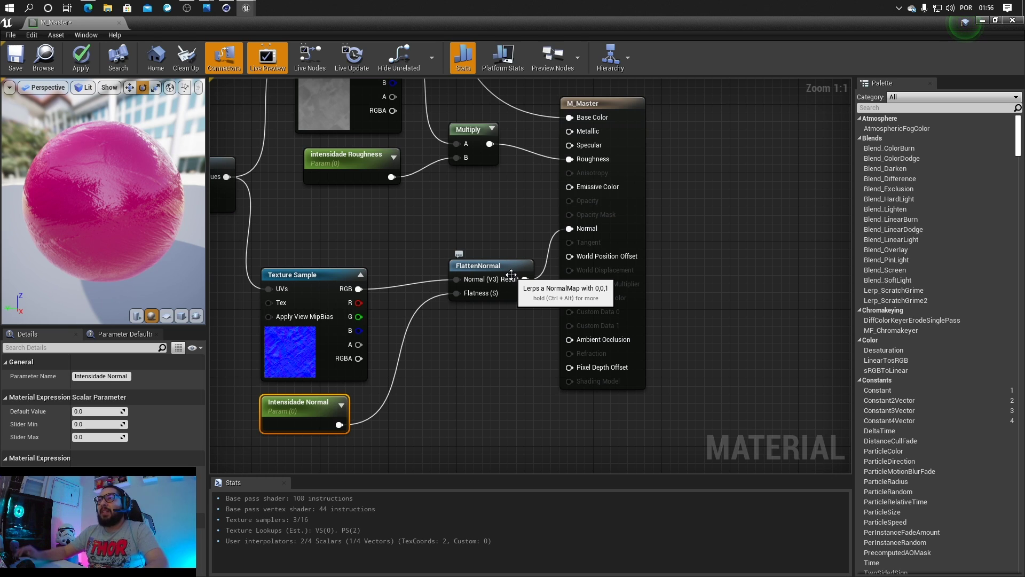
left_click_drag(291, 404, 308, 404)
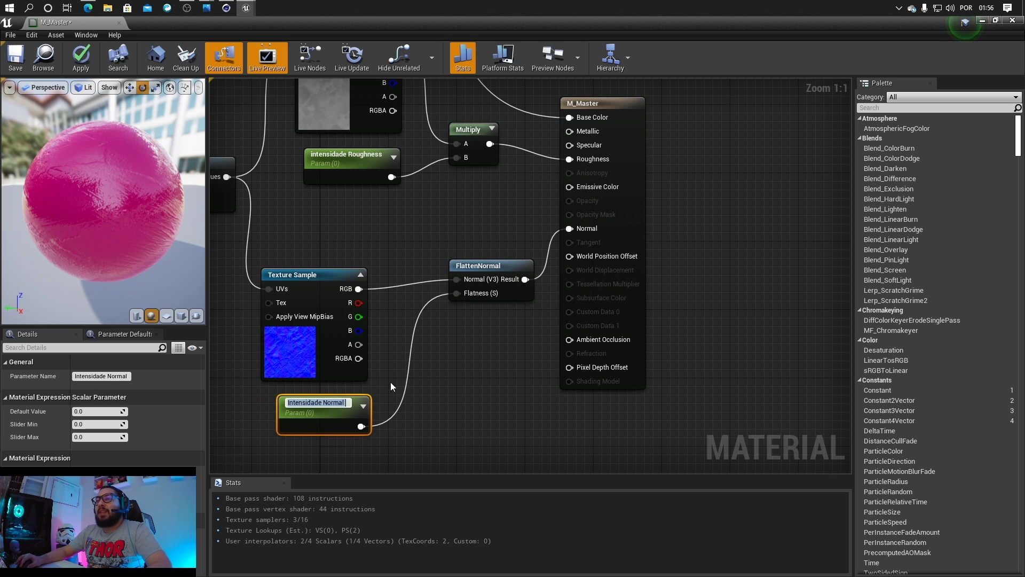
Step: Insert a OneMinus node between the Intensidade Normal parameter and FlattenNormal's Flatness input
right_click(445, 360)
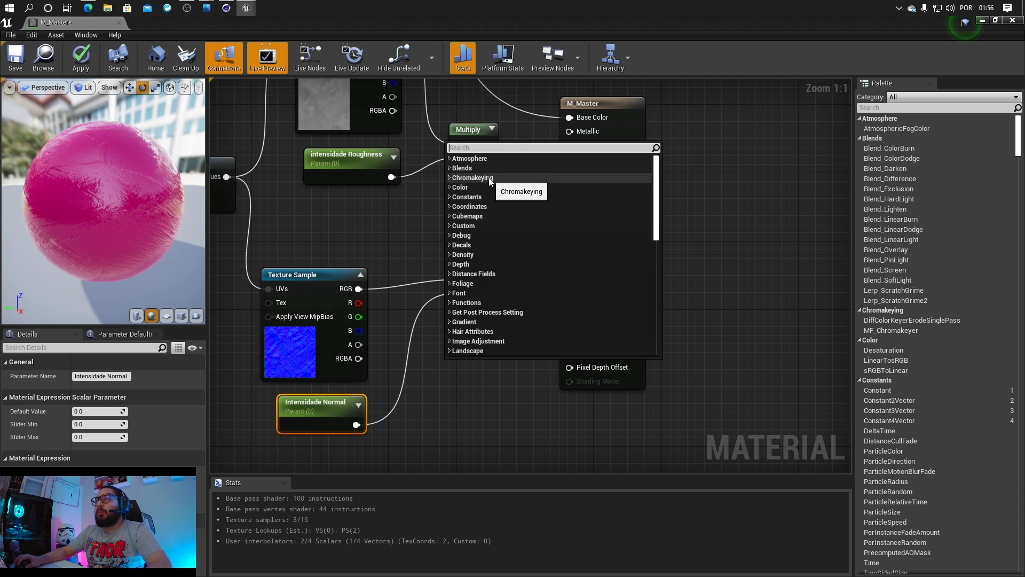
type("onem")
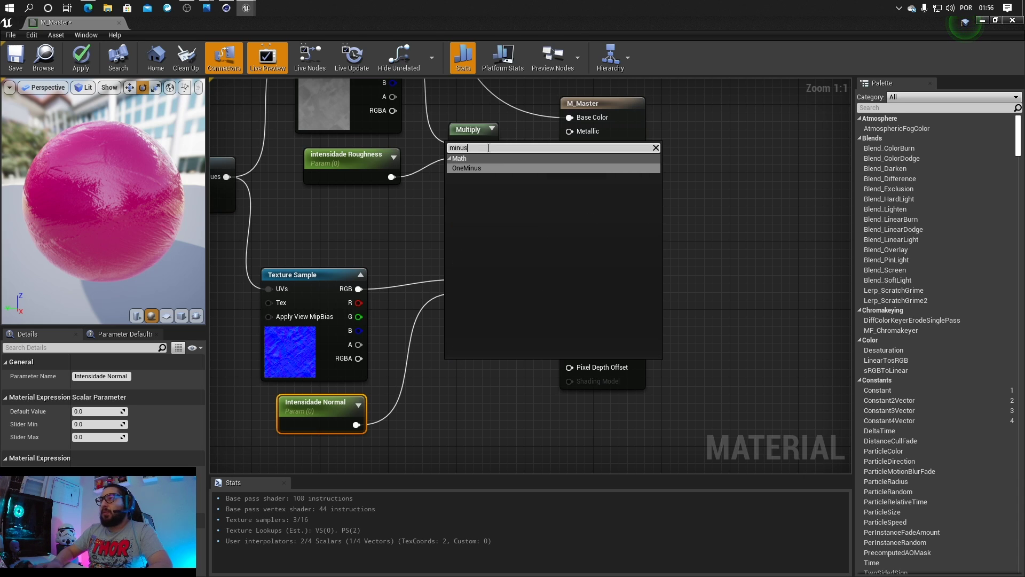
left_click(467, 171)
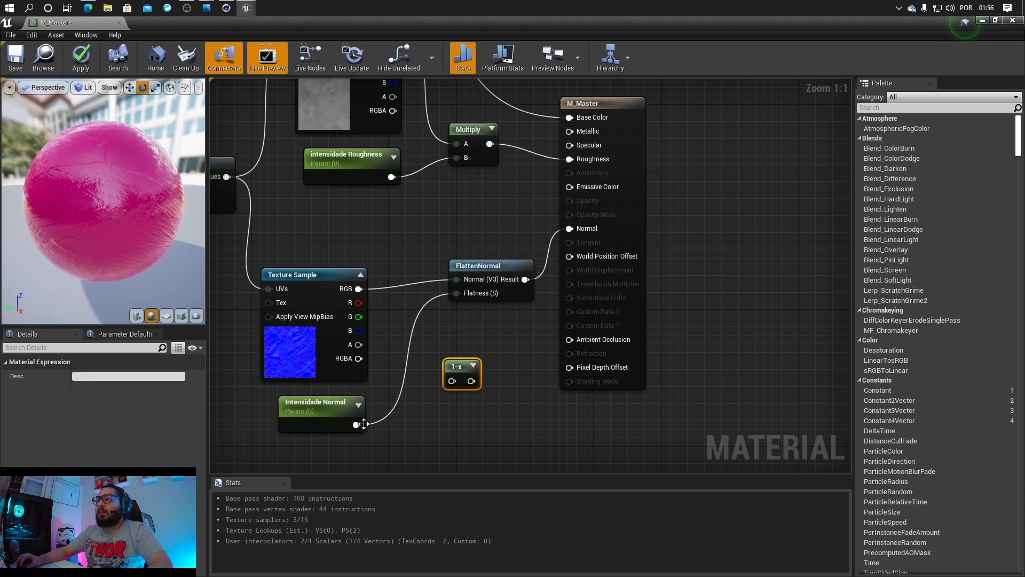
left_click_drag(356, 425, 457, 293)
left_click_drag(454, 367, 417, 352)
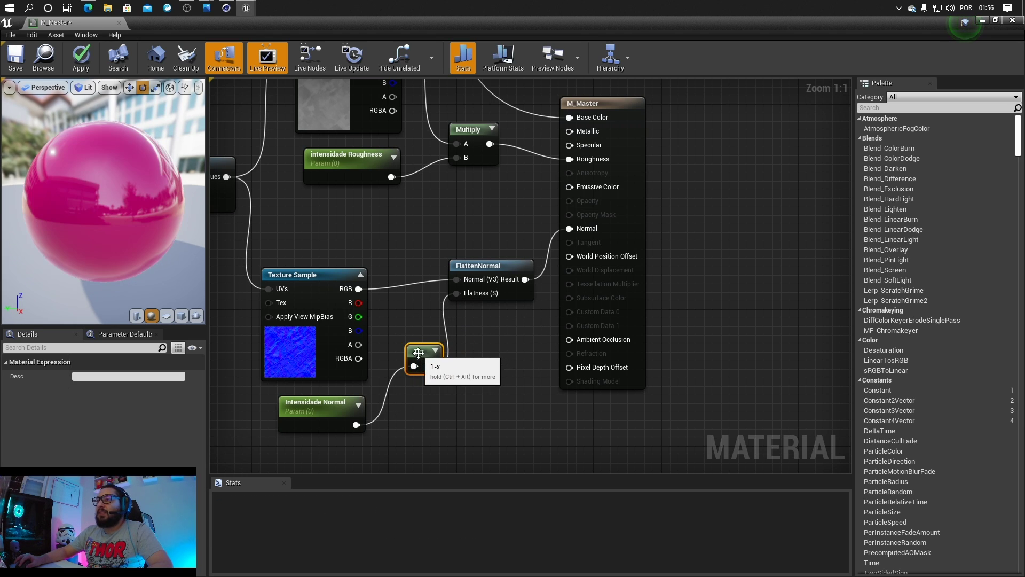
Step: Set the Intensidade Normal parameter's default value to 1
left_click(294, 405)
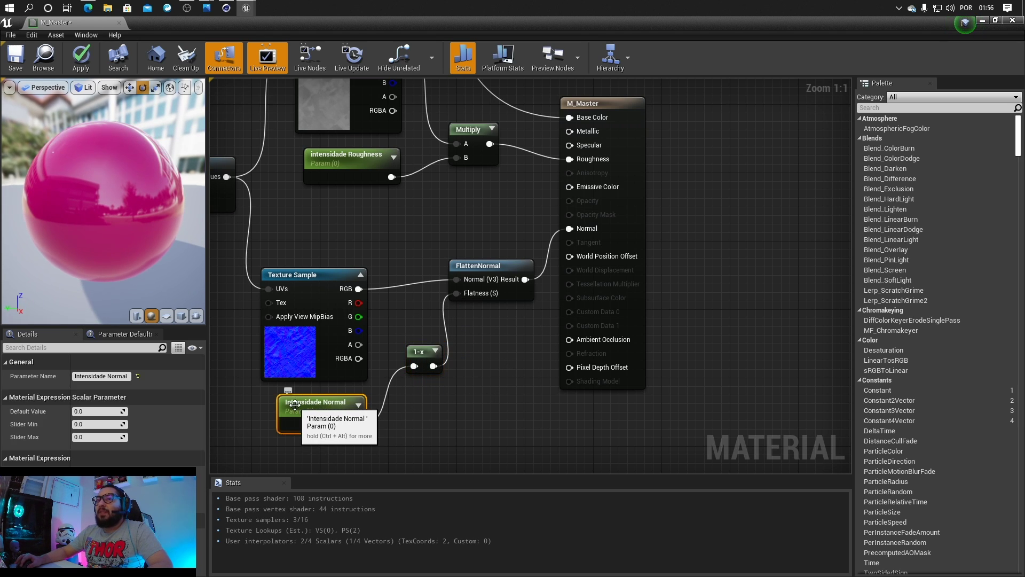
left_click(87, 411)
type("1")
key("Return")
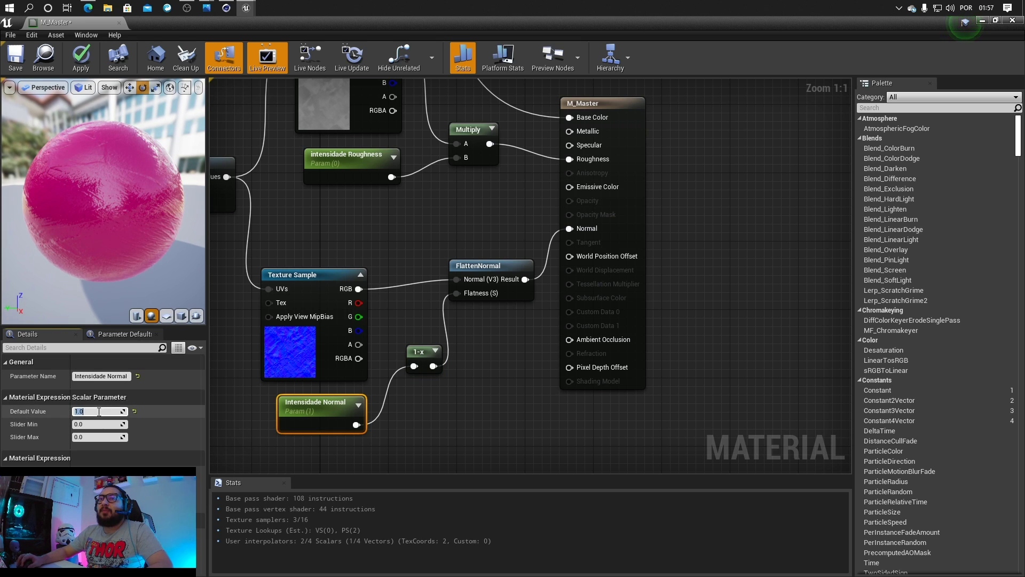
Step: Try a default value of 2 for Intensidade Normal and set it back to 1
type("2")
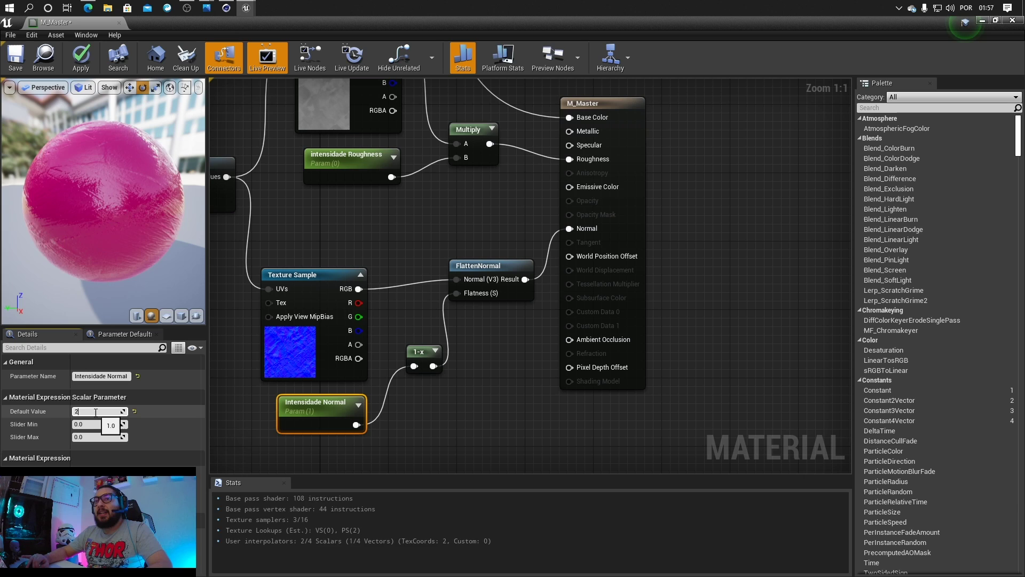
key("Return")
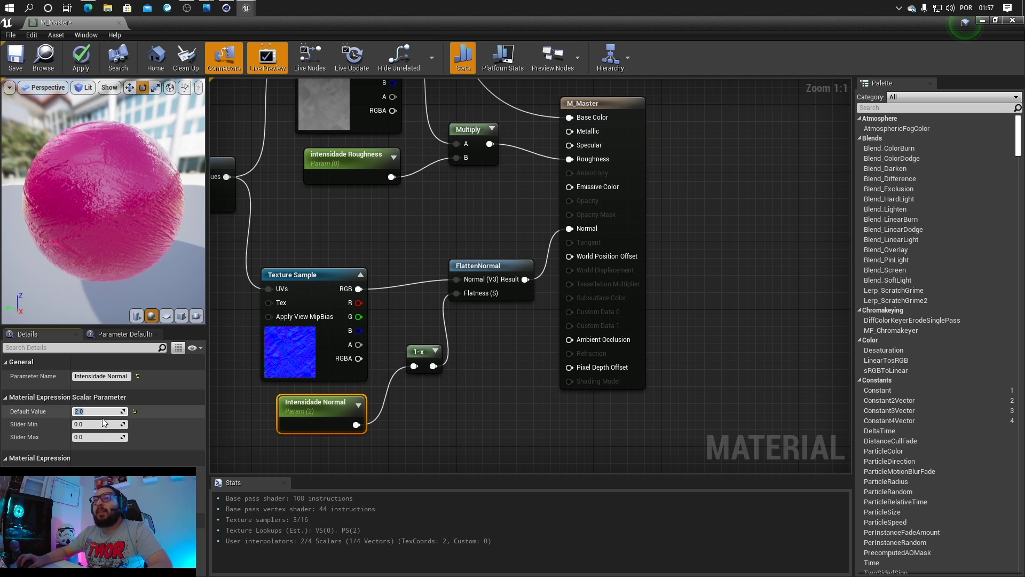
type("1")
key("Return")
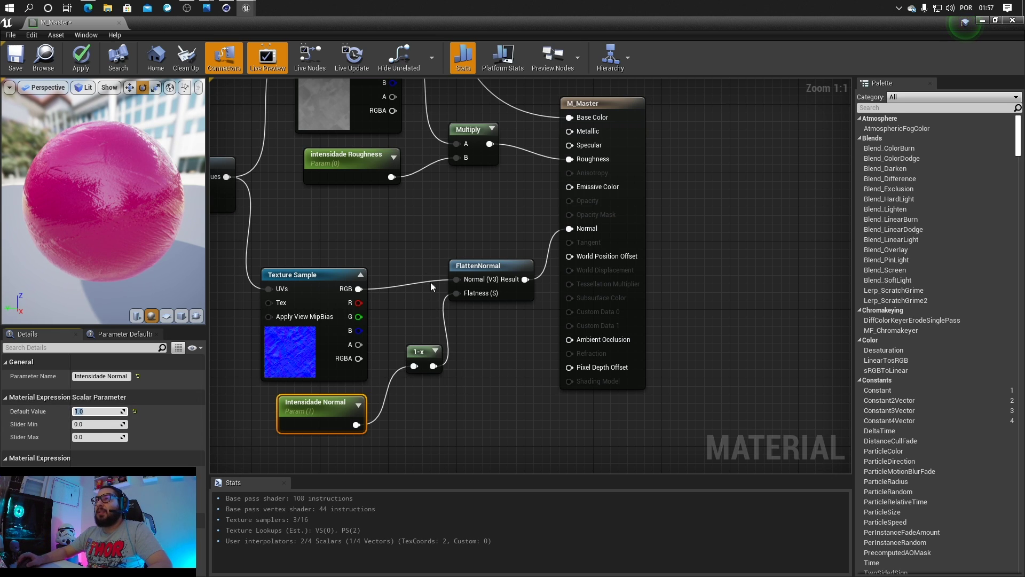
Step: Move the Cor parameter node down closer to the roughness Texture Sample
right_click_drag(430, 287, 487, 362)
scroll(489, 345, "down", 6)
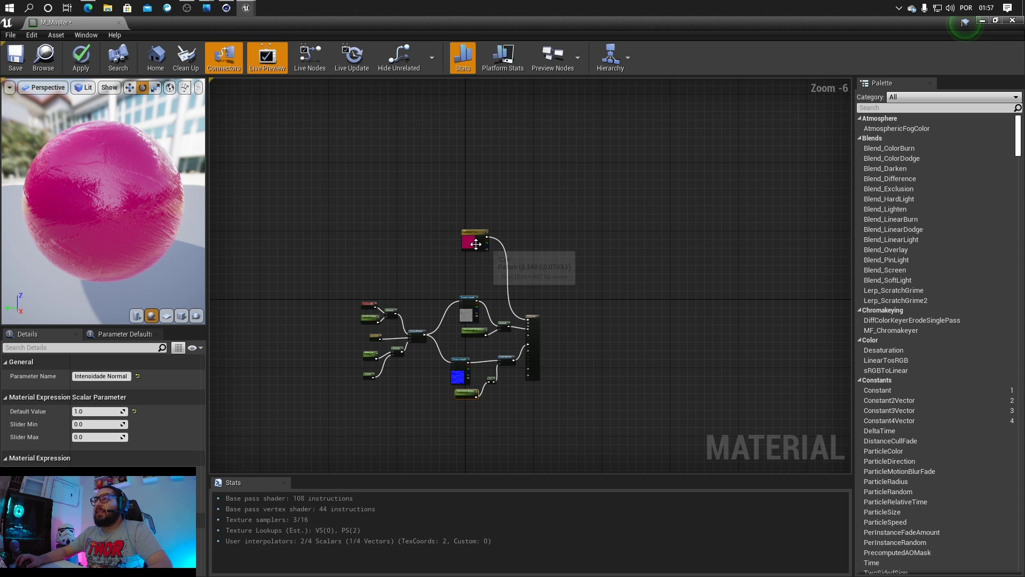
left_click_drag(476, 244, 469, 283)
scroll(409, 405, "up", 5)
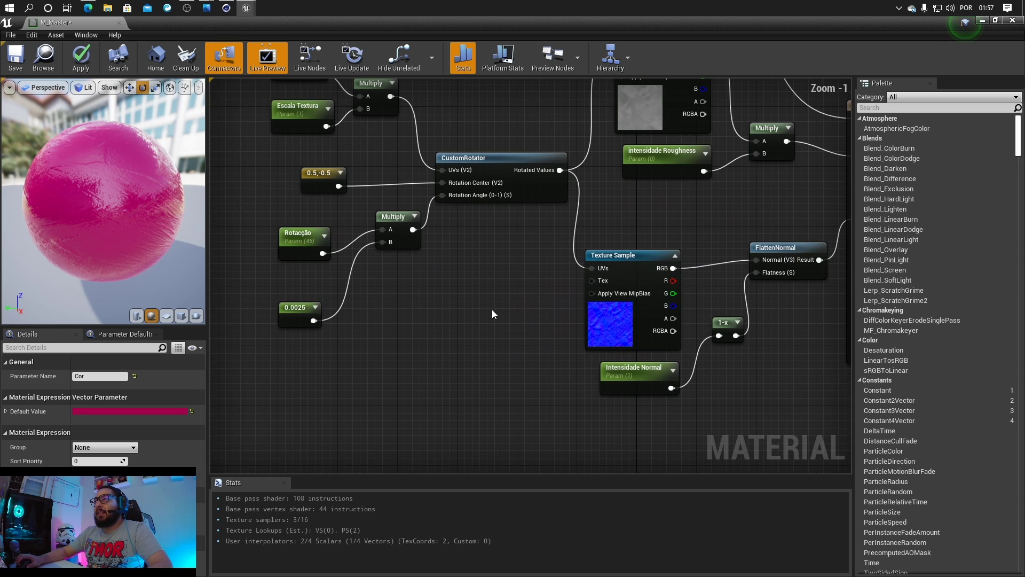
Step: Examine the normal Texture Sample's properties, the Intensidade Normal parameter and the connections across the M_Master node graph
right_click_drag(492, 314, 359, 310)
left_click(507, 265)
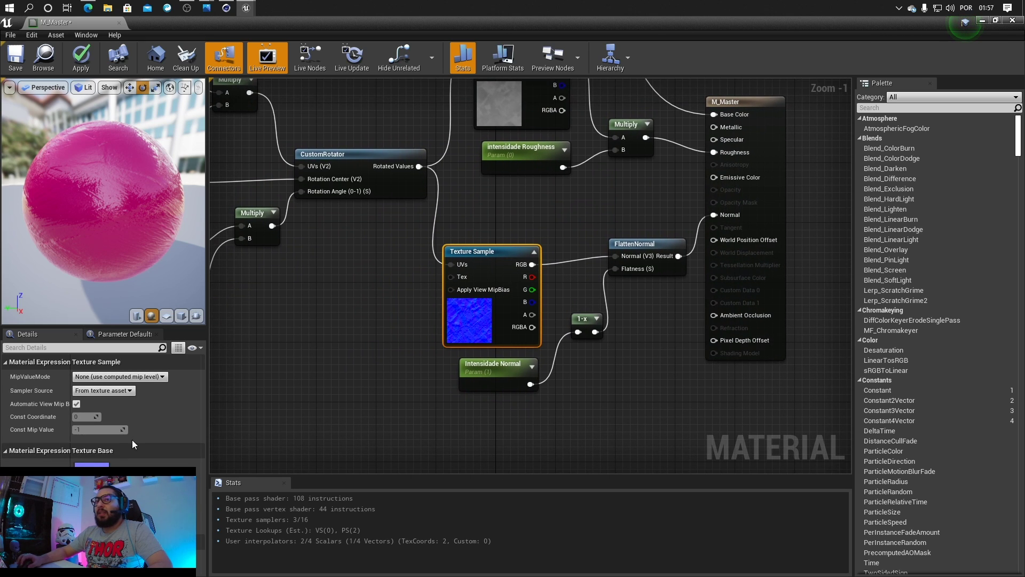
scroll(187, 361, "down", 2)
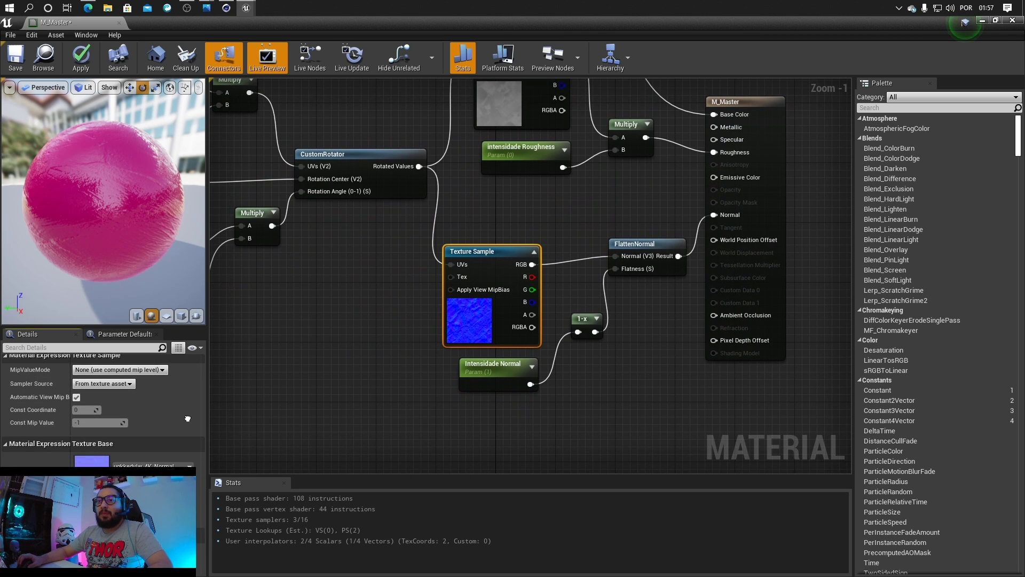
scroll(188, 369, "up", 2)
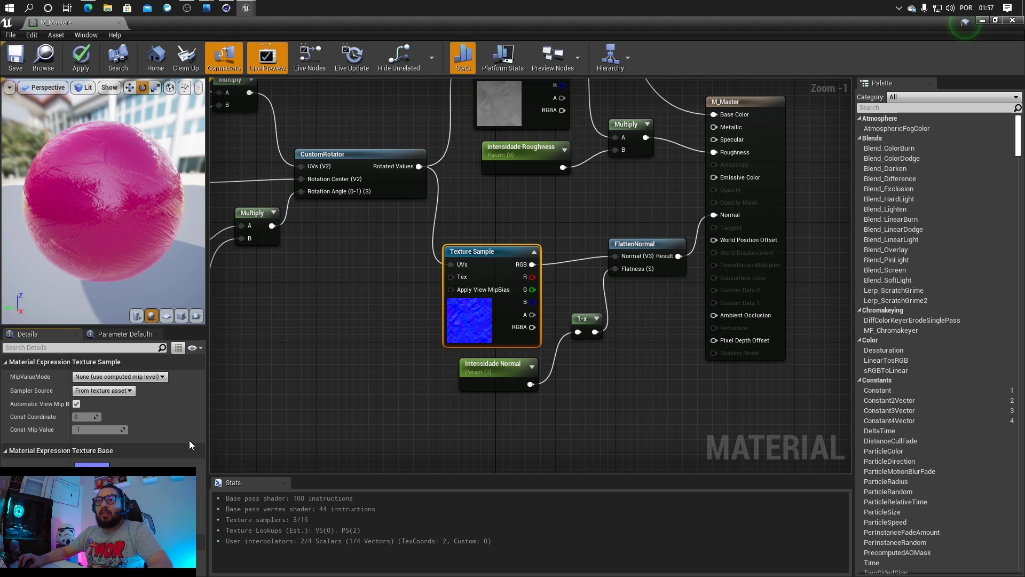
left_click(452, 399)
left_click(501, 295)
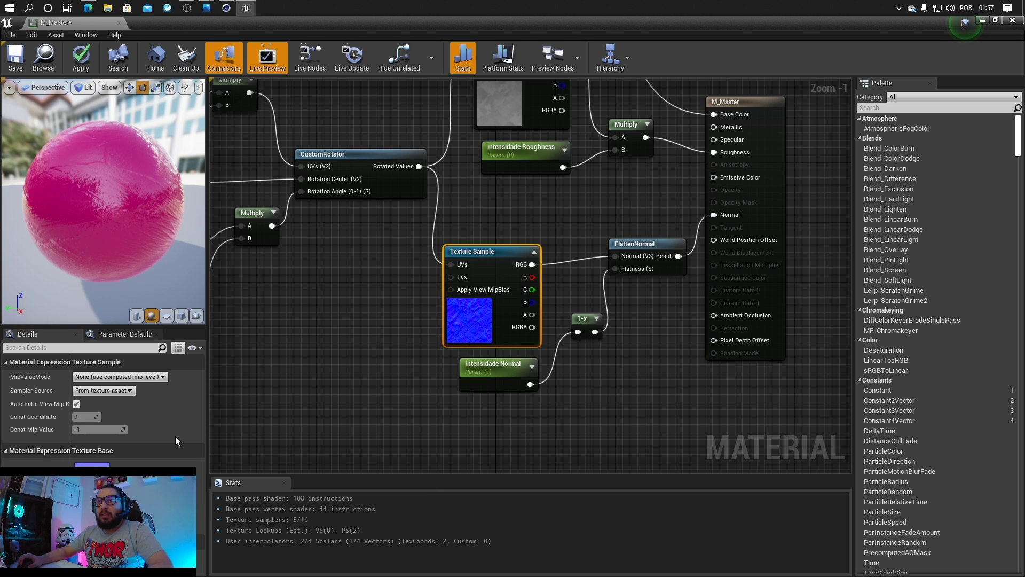
mouse_move(177, 422)
right_mouse_down()
mouse_move(177, 383)
mouse_move(176, 420)
right_mouse_up()
left_click(475, 374)
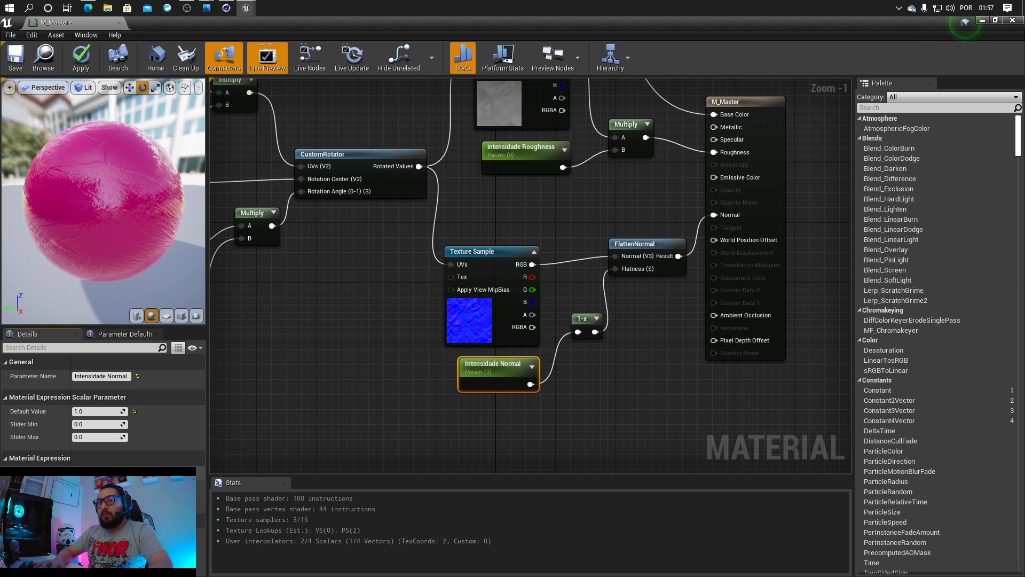
left_click(488, 291)
left_click(528, 160)
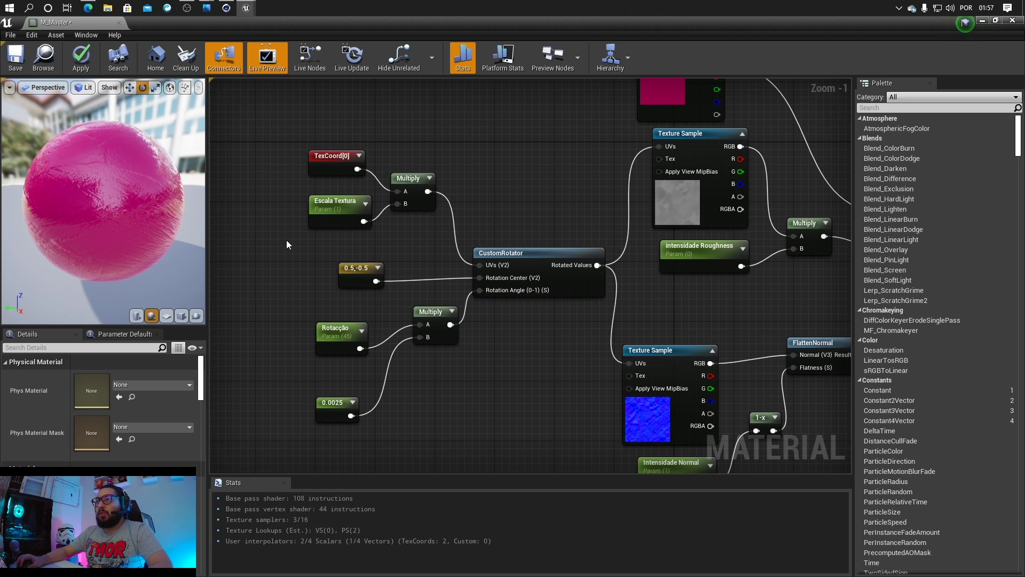
right_click_drag(541, 197, 479, 259)
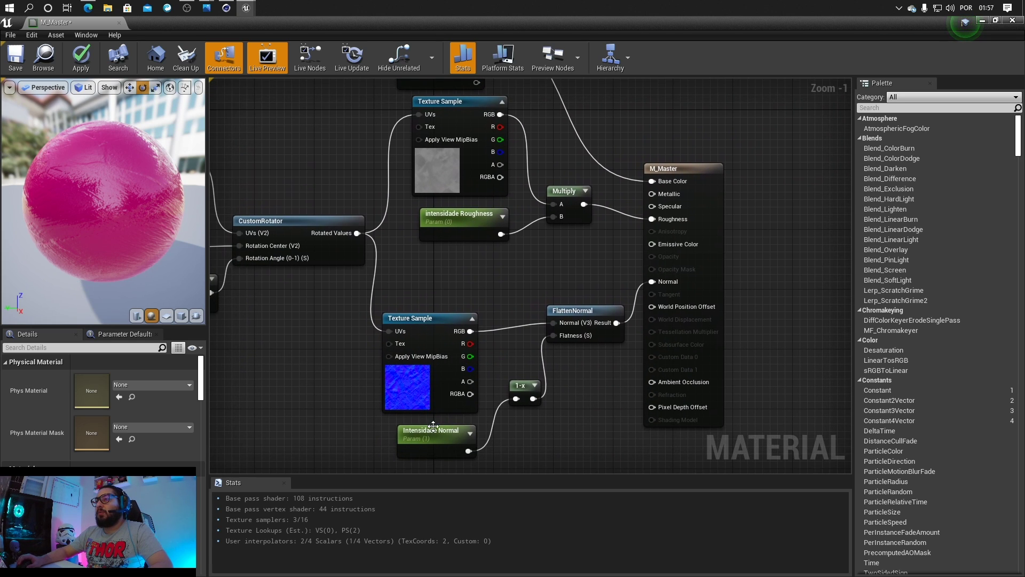
right_click_drag(332, 416, 467, 367)
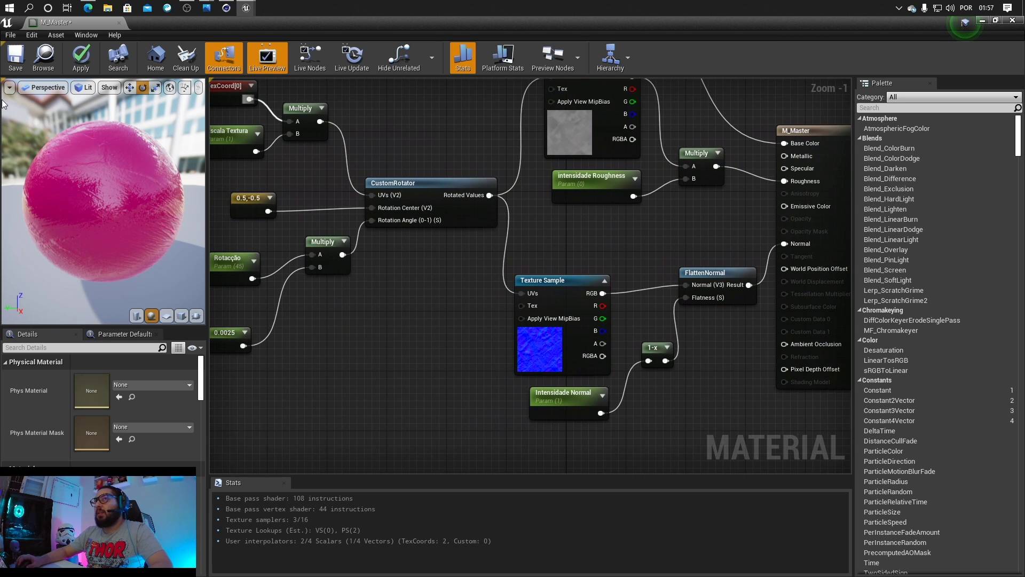
Step: Save the M_Master material and close its editor
left_click(18, 58)
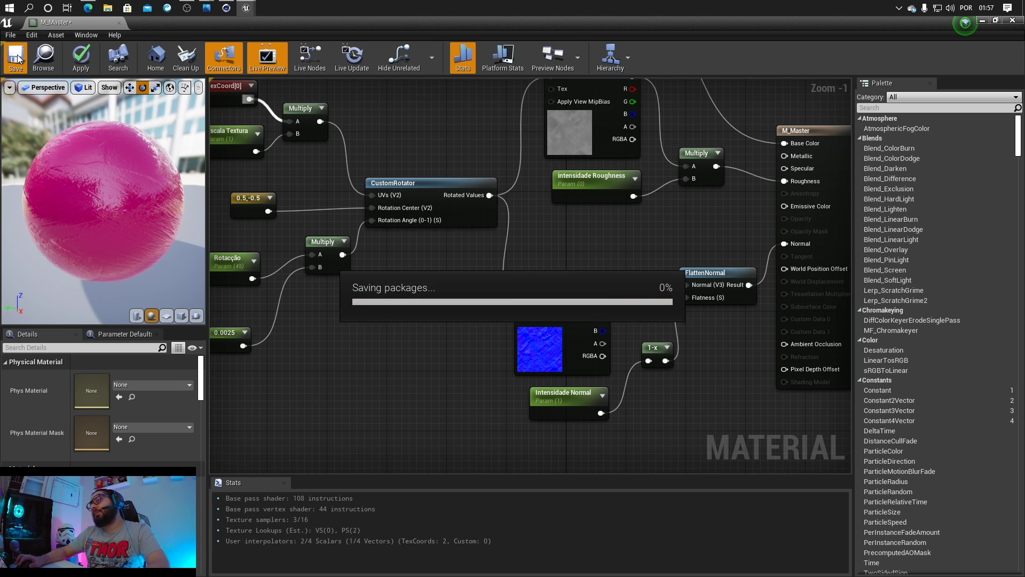
left_click(1017, 21)
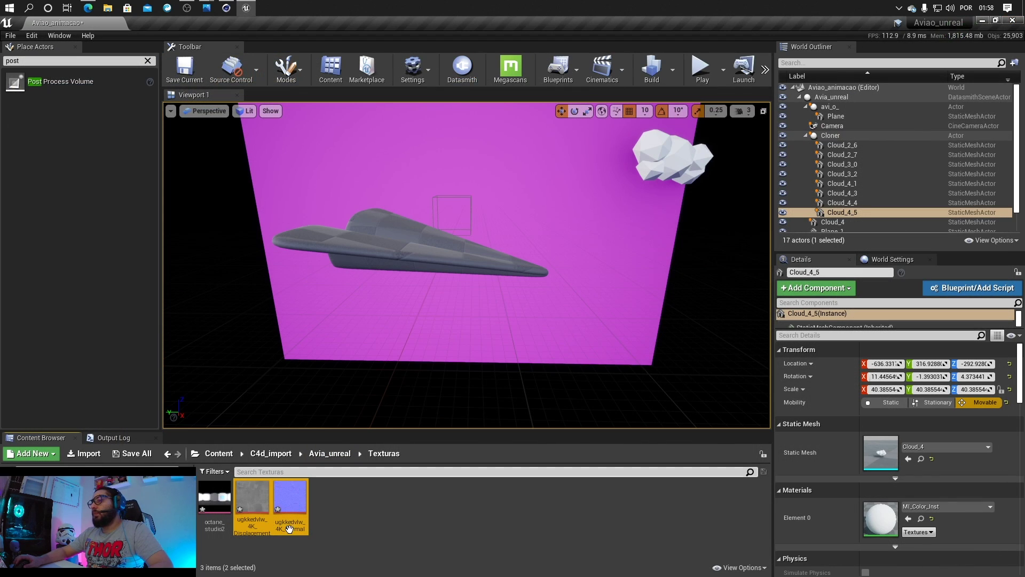
Step: Create a material instance from M_Master in the Materiais folder
left_click(64, 518)
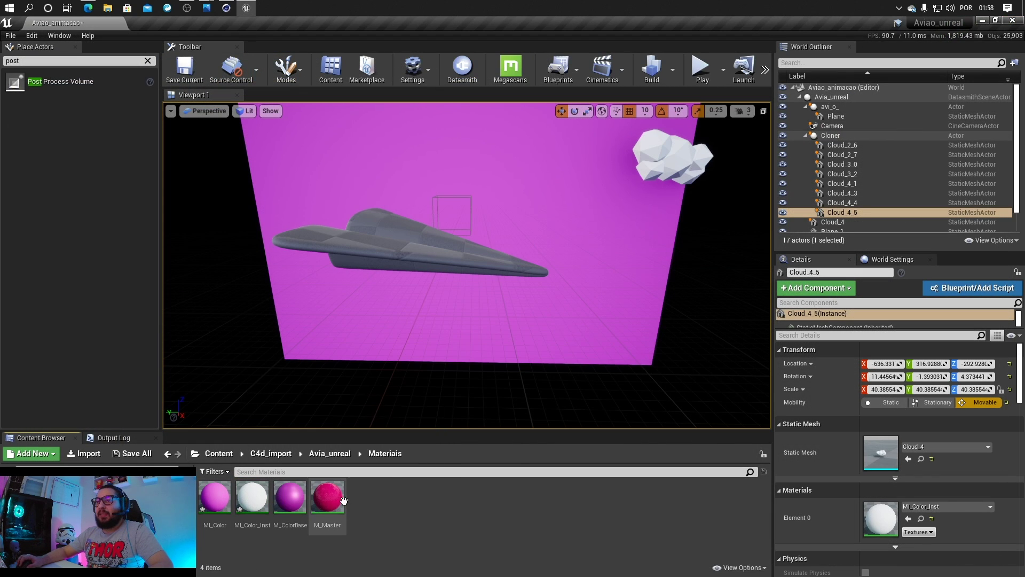
left_click(340, 504)
right_click(329, 496)
left_click(395, 244)
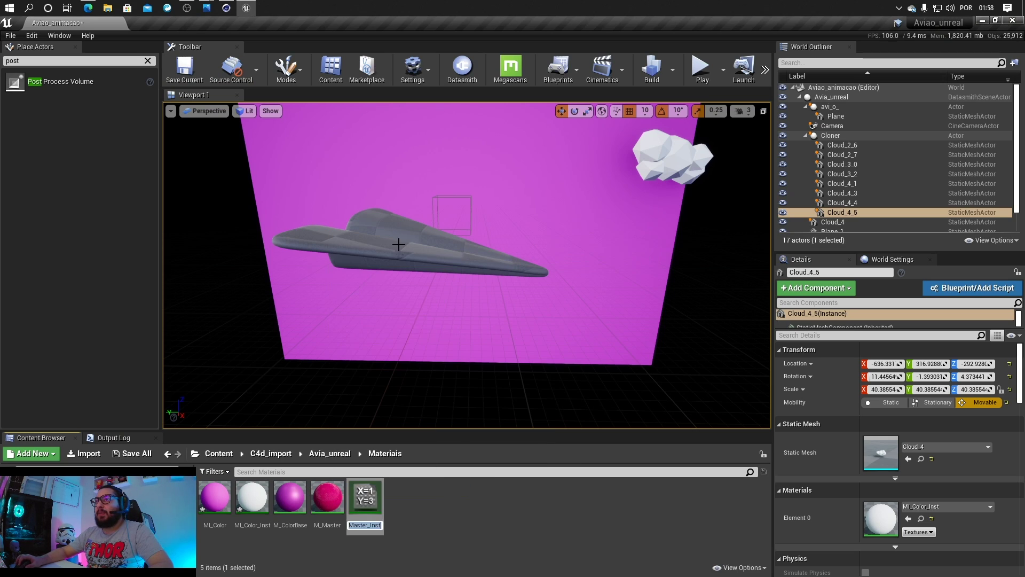
Step: Rename the new M_Master material instance as MI_Mastercolor
key("Return")
double_click(365, 497)
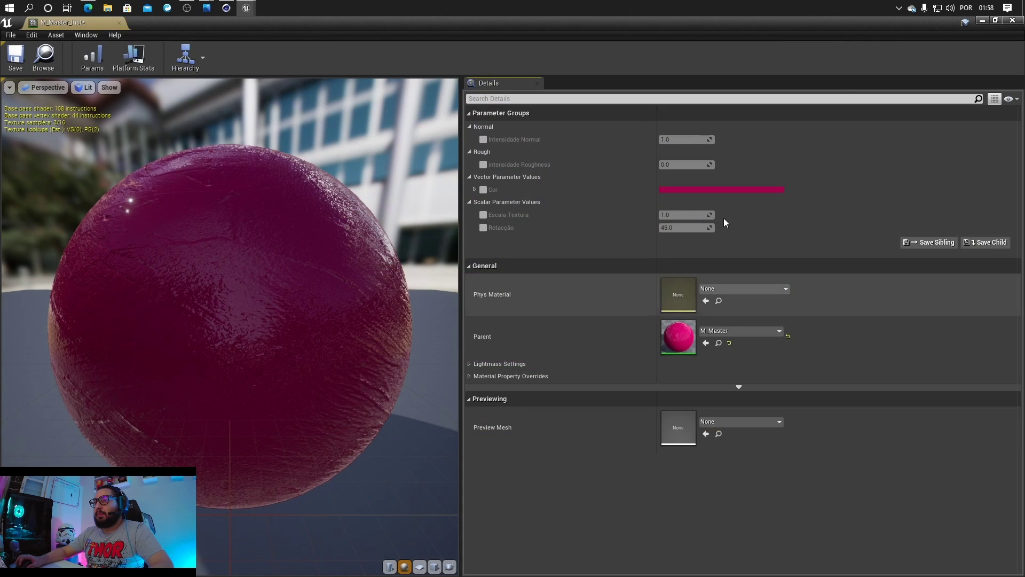
left_click(1013, 20)
right_click(375, 490)
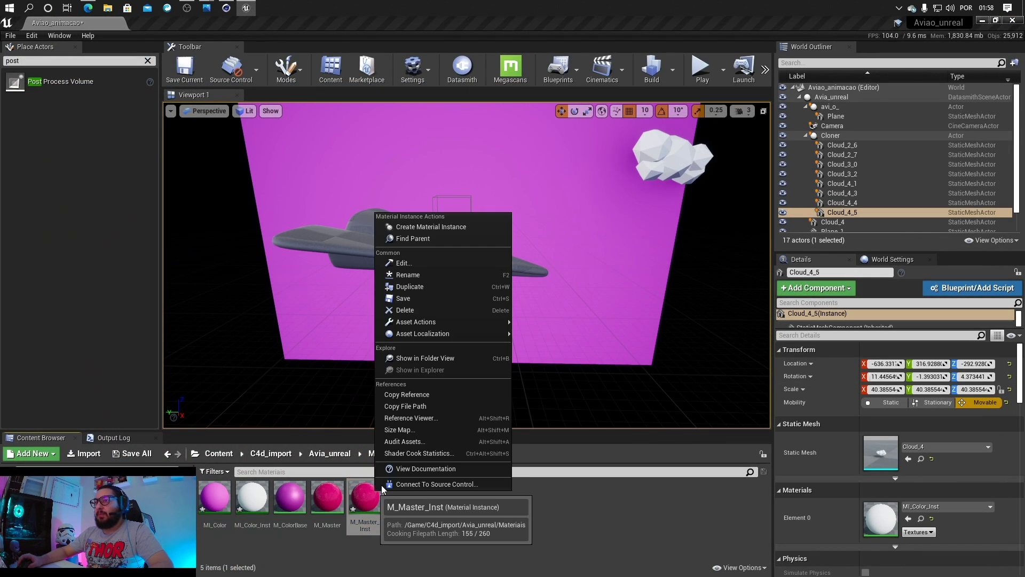
left_click(420, 274)
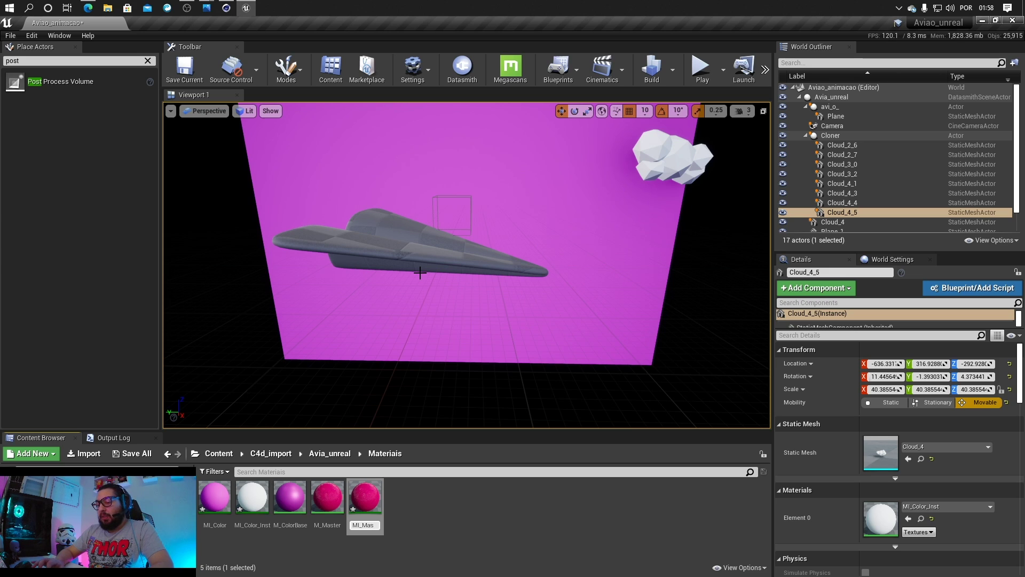
key("Return")
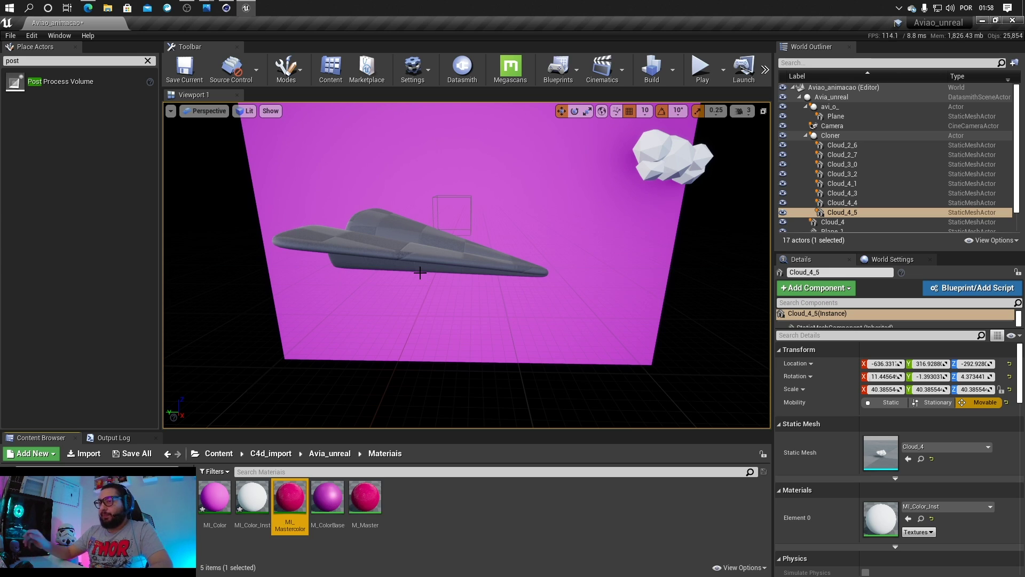
Step: Apply MI_Mastercolor to the paper plane and open the instance's editor side by side with the level editor
left_click_drag(290, 500, 387, 250)
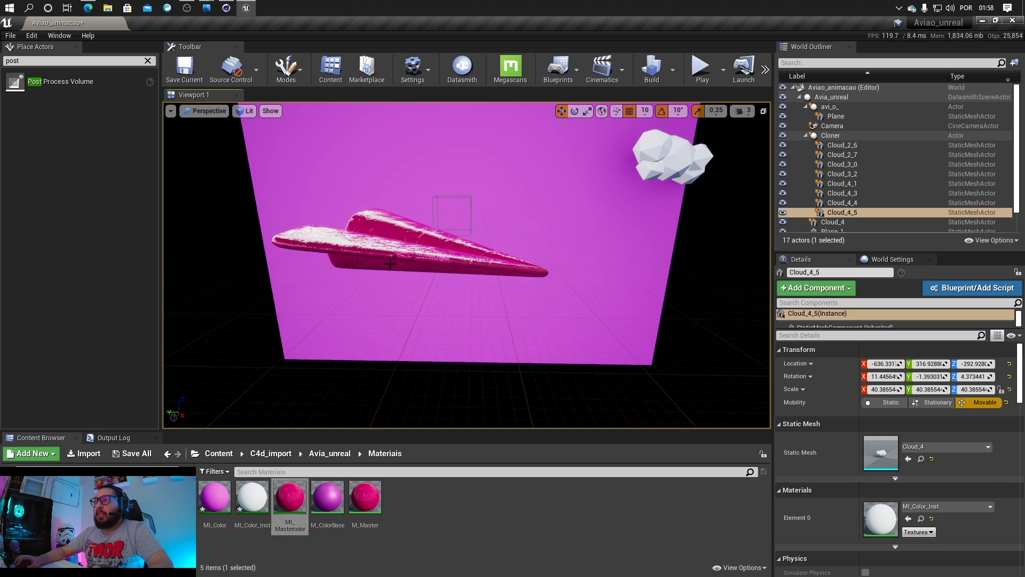
right_click_drag(387, 250, 512, 246)
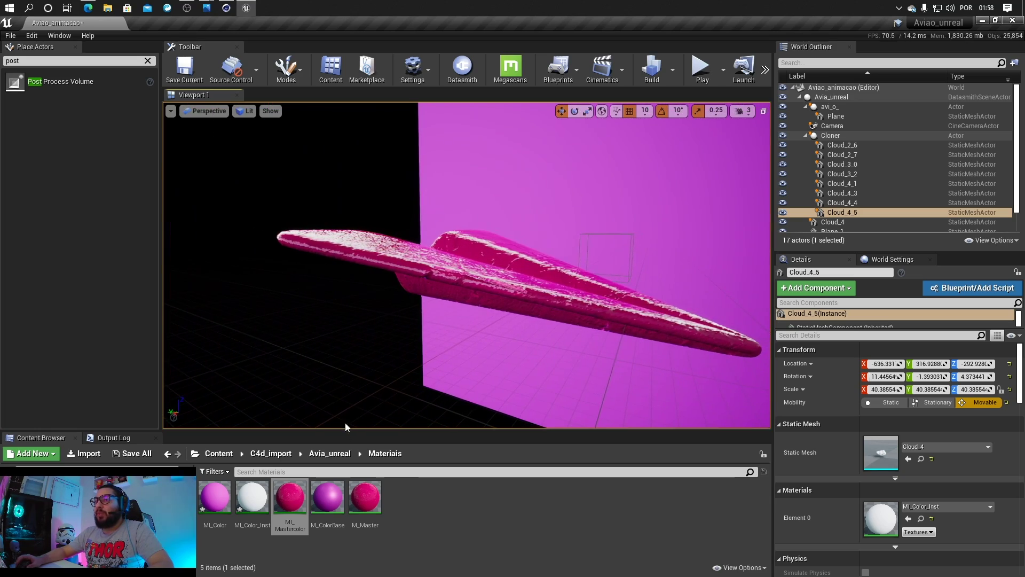
double_click(290, 498)
left_click_drag(712, 30, 1023, 160)
left_click(131, 154)
right_click_drag(293, 253, 251, 255)
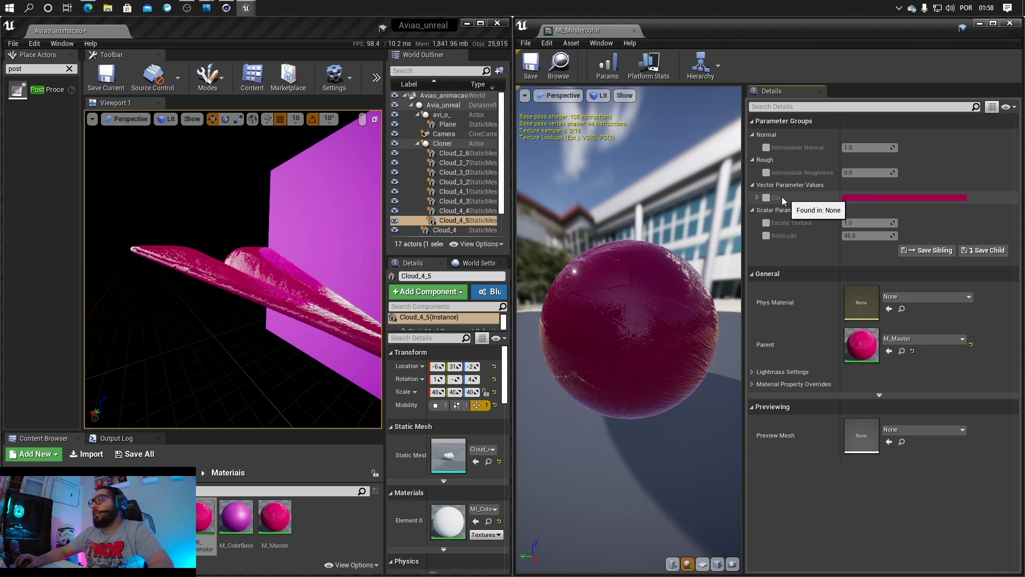
Step: Override the instance's Cor parameter with an orange of R 1.0, G 0.365 and B 0.0
left_click(767, 198)
left_click(883, 197)
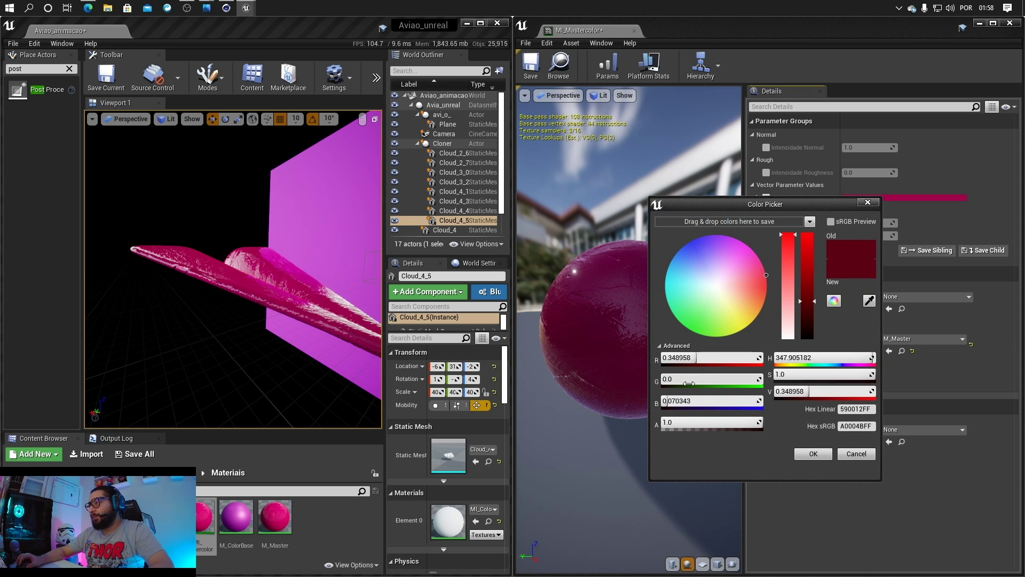
left_click_drag(689, 359, 761, 358)
left_click_drag(671, 378, 693, 379)
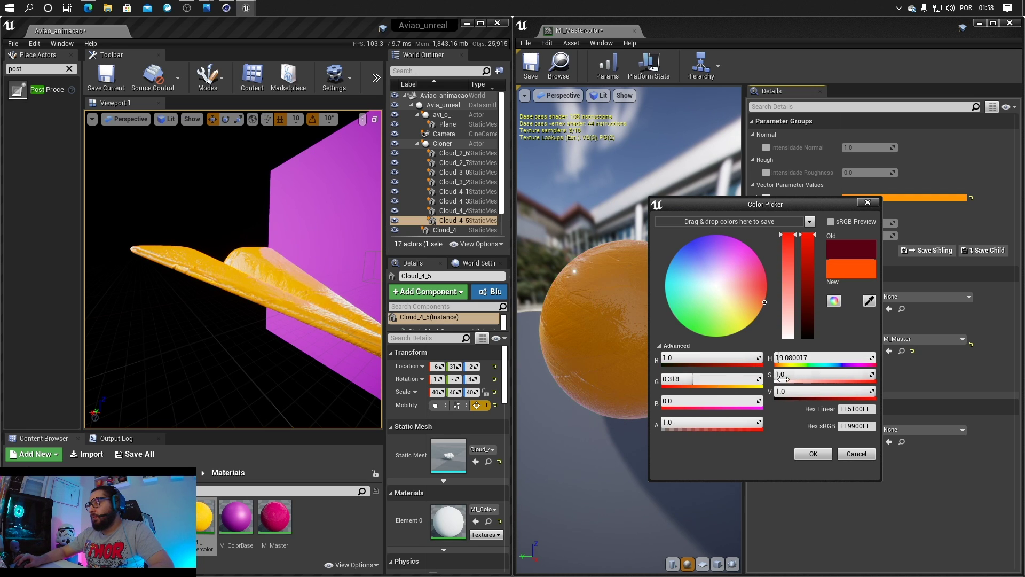
left_click_drag(848, 376, 839, 375)
left_click_drag(696, 378, 700, 378)
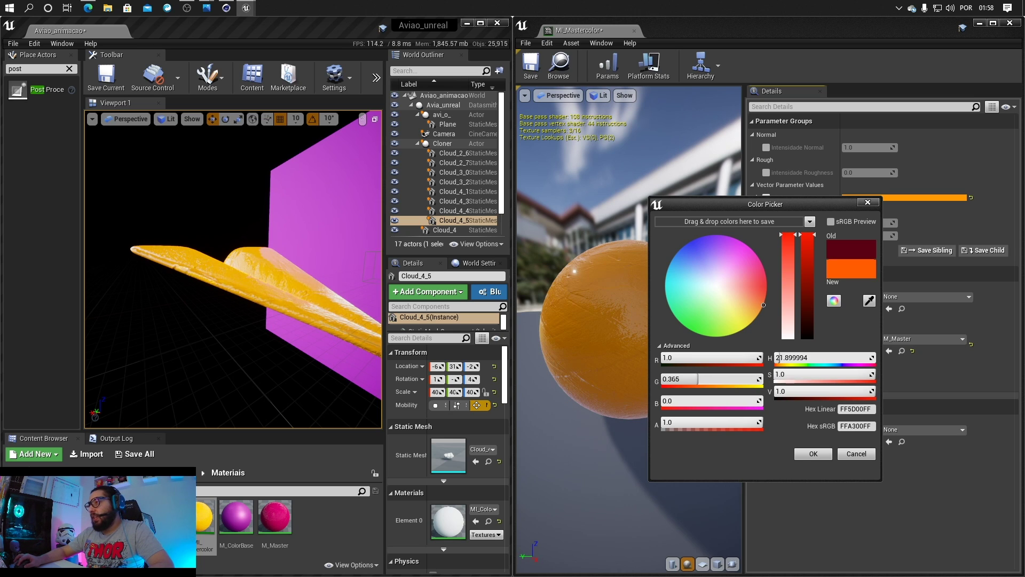
left_click(809, 452)
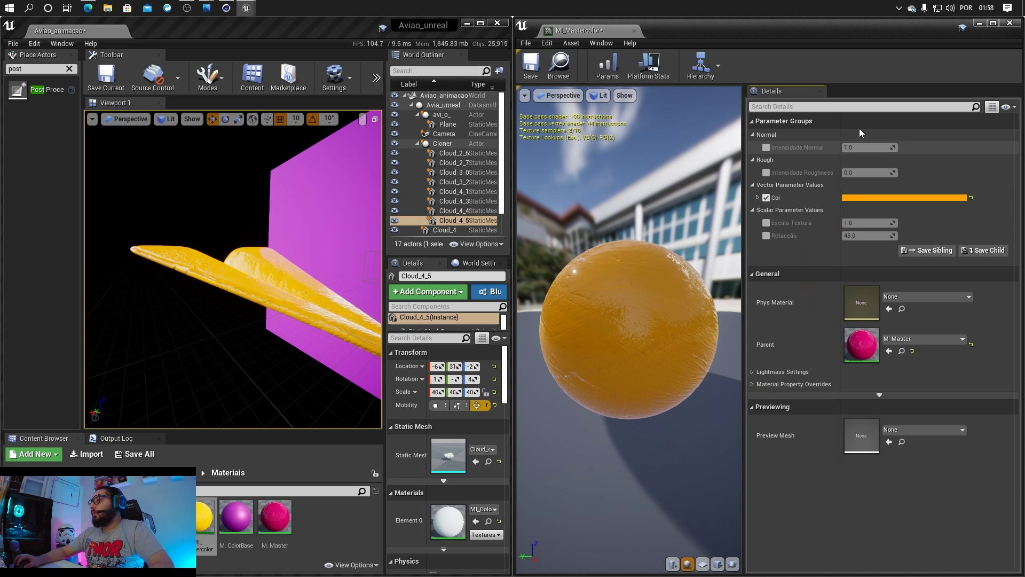
Step: Override intensidade Roughness with about 0.82 and Intensidade Normal with about 0.4 in MI_Mastercolor
left_click(766, 172)
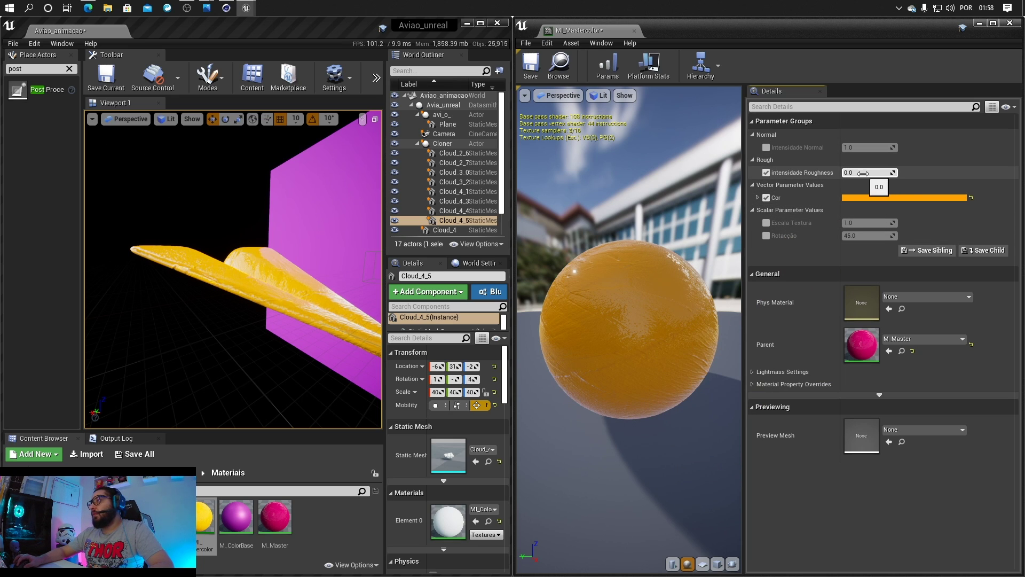
mouse_move(856, 172)
left_mouse_down()
mouse_move(892, 172)
mouse_move(875, 173)
left_mouse_up()
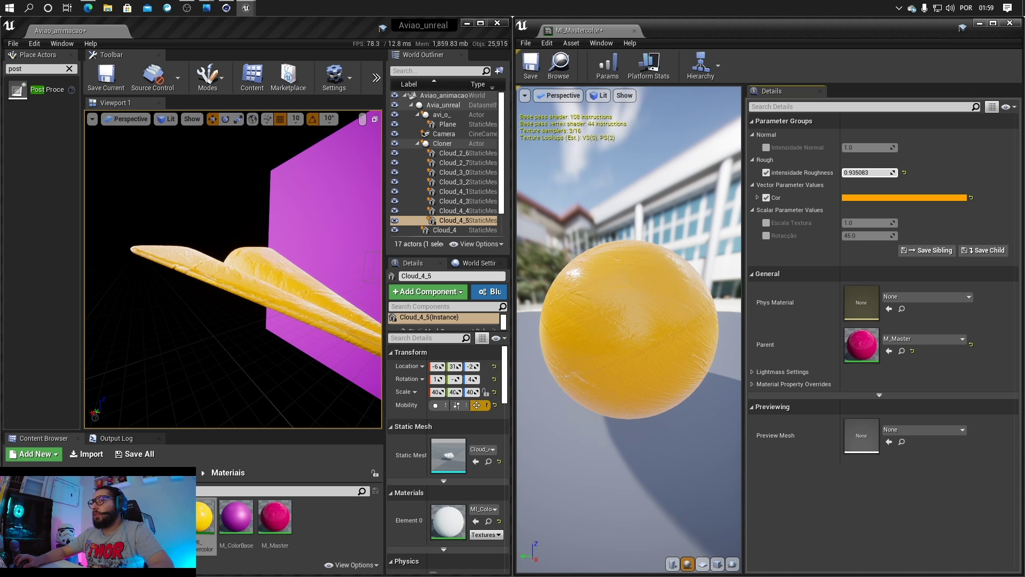
left_click(767, 148)
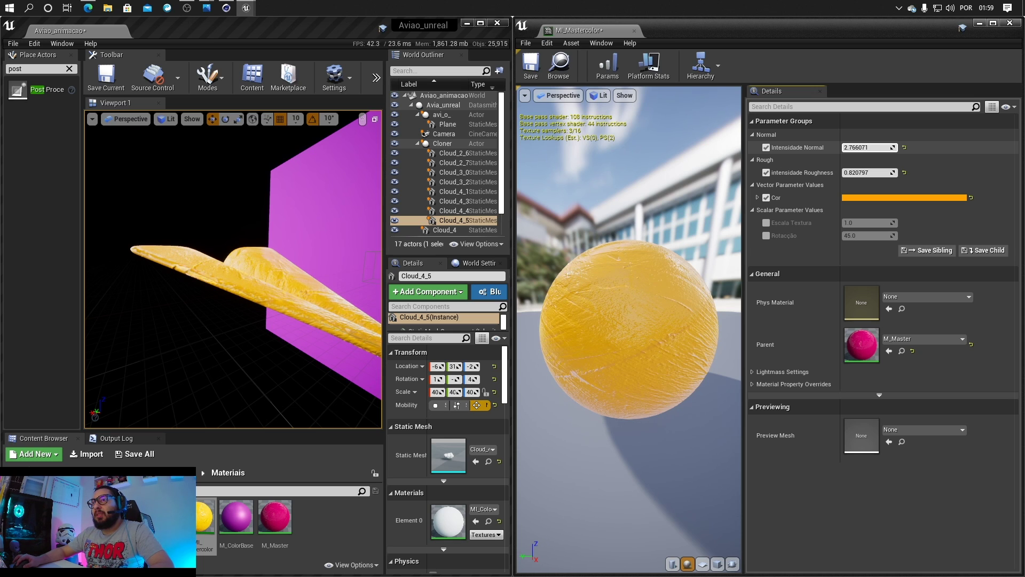
mouse_move(865, 148)
left_mouse_down()
mouse_move(892, 148)
mouse_move(866, 147)
left_mouse_up()
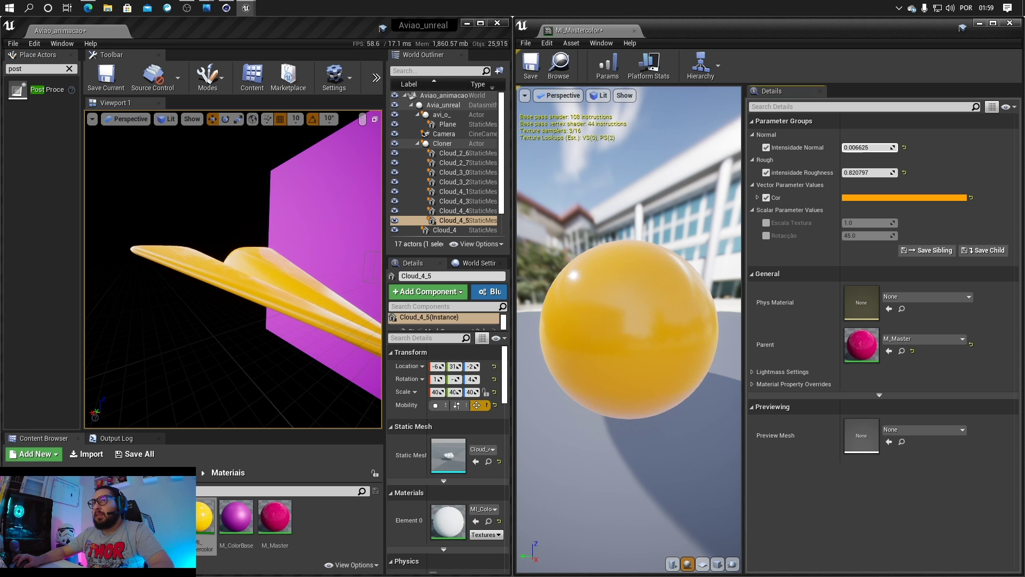
left_click_drag(229, 273, 228, 315, "alt")
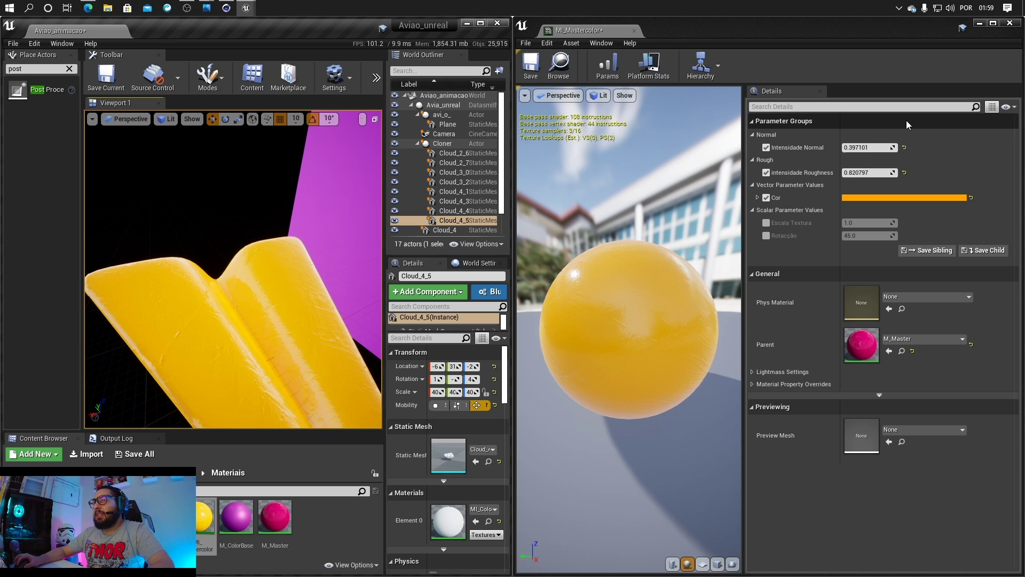
Step: Override Escala Textura with about 5.76 and raise intensidade Roughness to about 1.08, leaving Rotacção not overridden
left_click(767, 235)
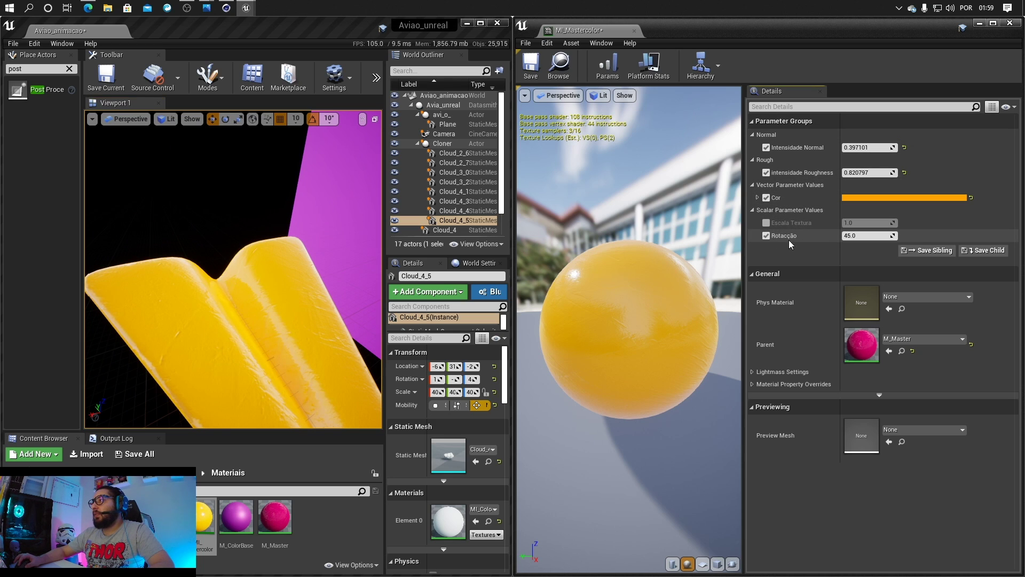
left_click(767, 235)
left_click(767, 223)
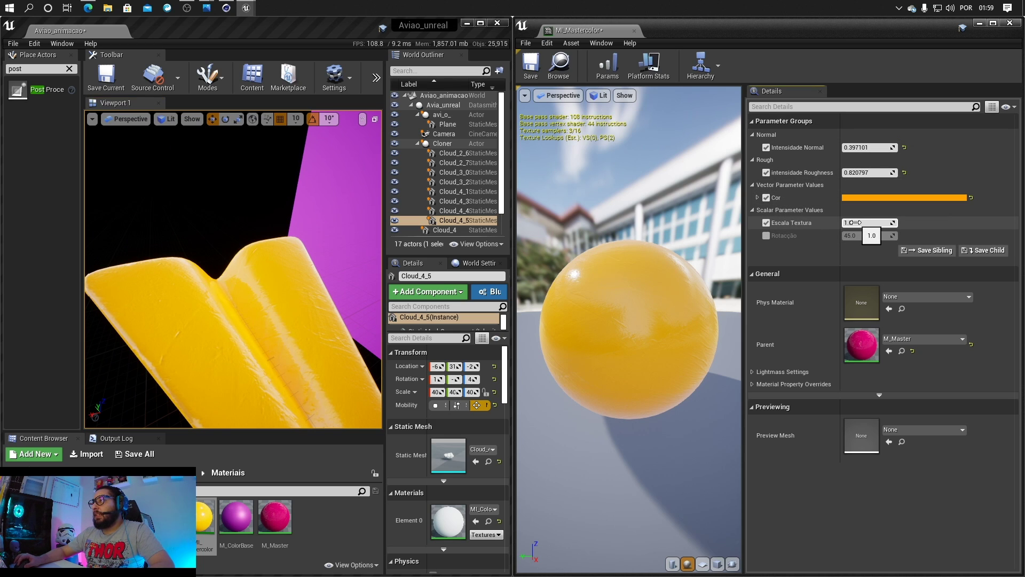
left_click_drag(871, 225, 881, 225)
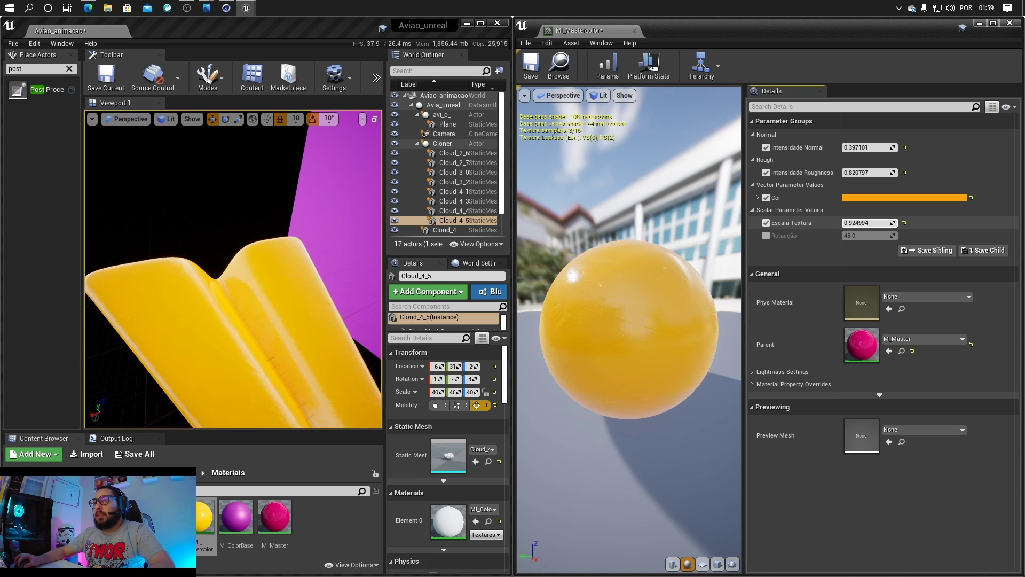
mouse_move(870, 224)
left_mouse_down()
mouse_move(851, 223)
mouse_move(866, 224)
left_mouse_up()
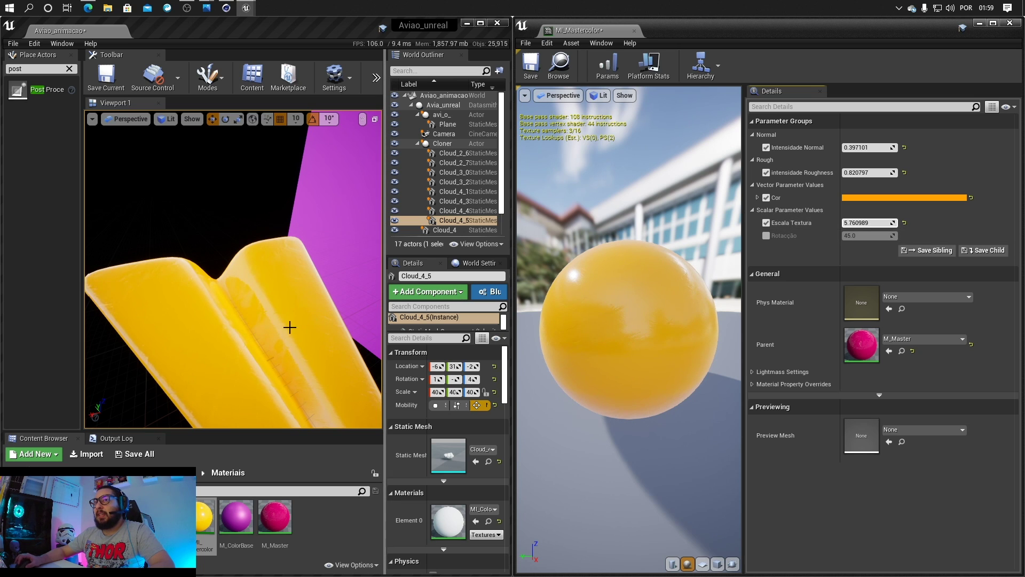
mouse_move(289, 327)
left_mouse_down("alt")
mouse_move(251, 272)
mouse_move(134, 270)
mouse_move(227, 267)
mouse_move(200, 268)
mouse_move(295, 327)
left_mouse_up("alt")
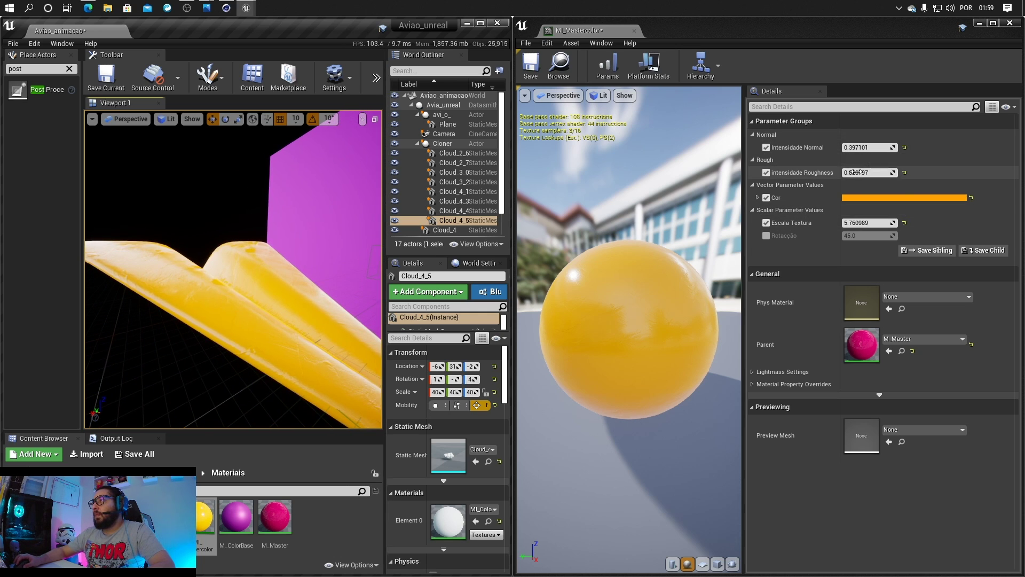
left_click_drag(856, 173, 881, 173)
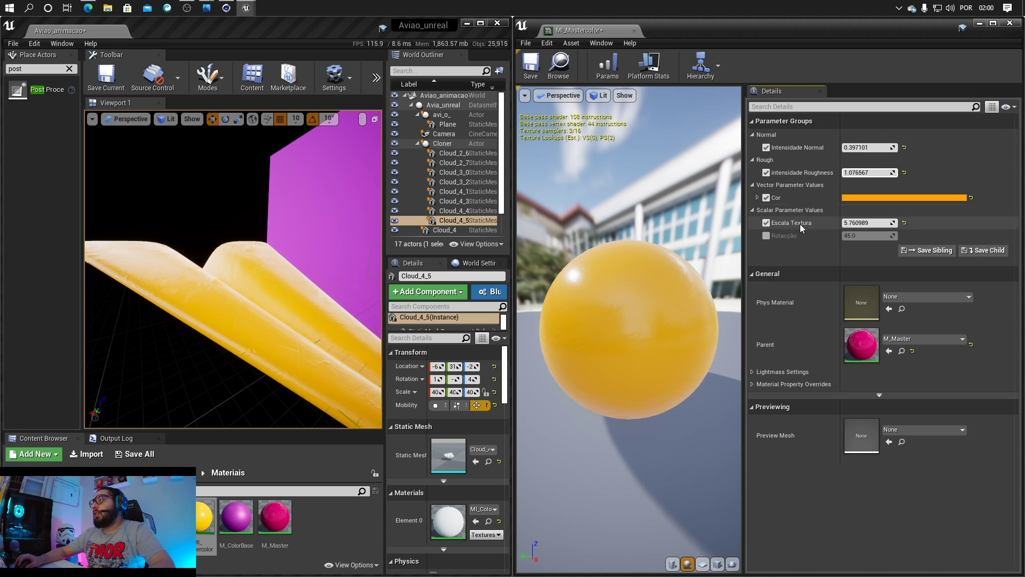
Step: Open the parent material M_Master from the MI_Mastercolor instance's hierarchy
left_click(721, 63)
left_click(713, 98)
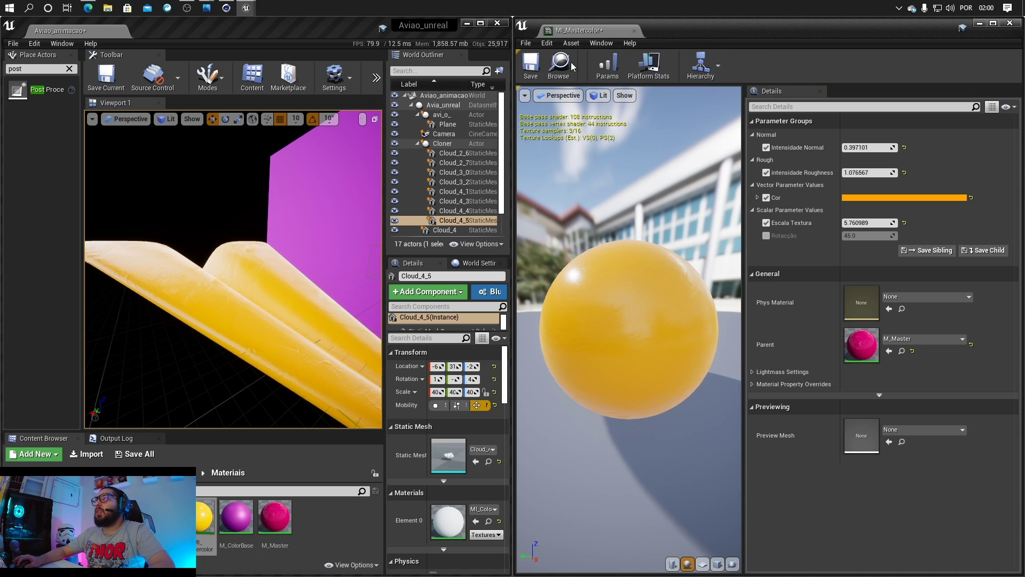
left_click(701, 64)
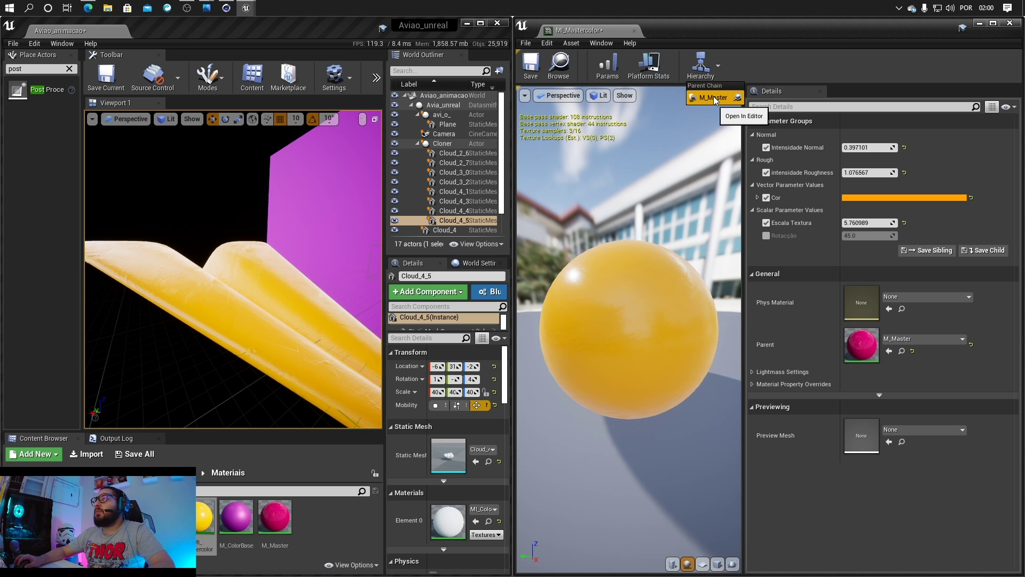
left_click(714, 99)
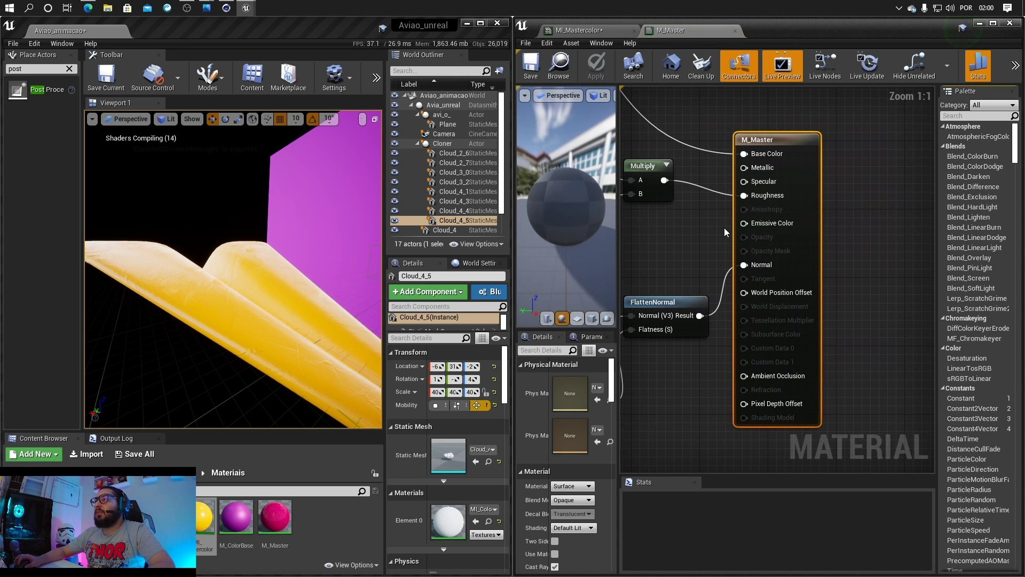
Step: Add two Constant nodes below the roughness Multiply and connect them to M_Master's Metallic and Specular inputs
right_click_drag(698, 228, 800, 248)
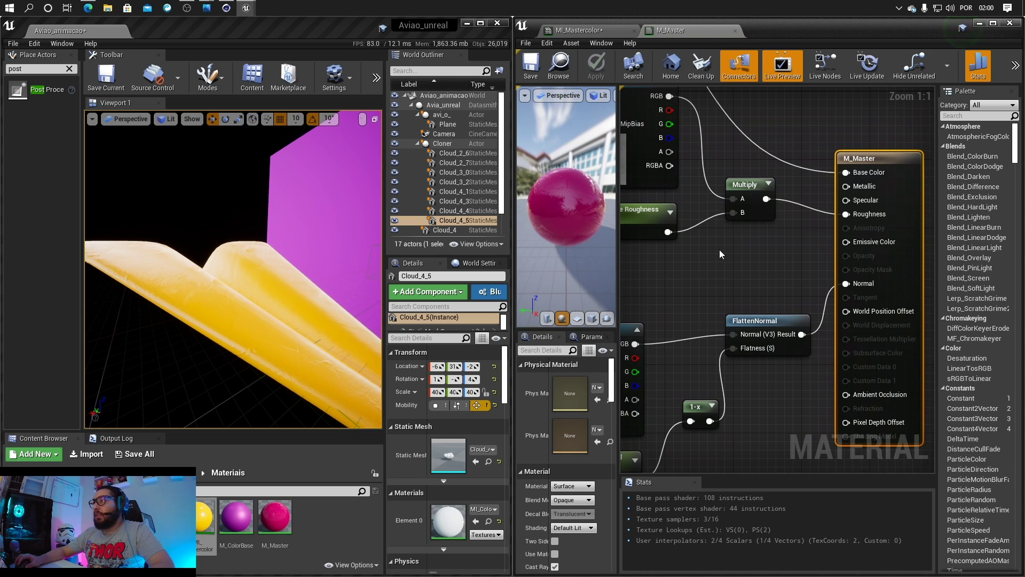
key("1")
left_click(739, 231)
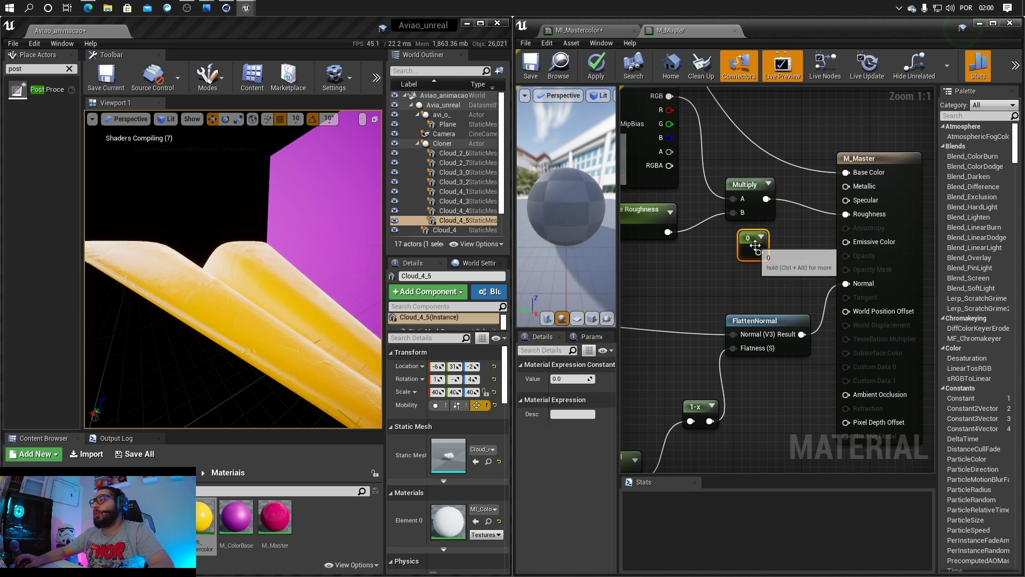
left_click_drag(759, 252, 846, 186)
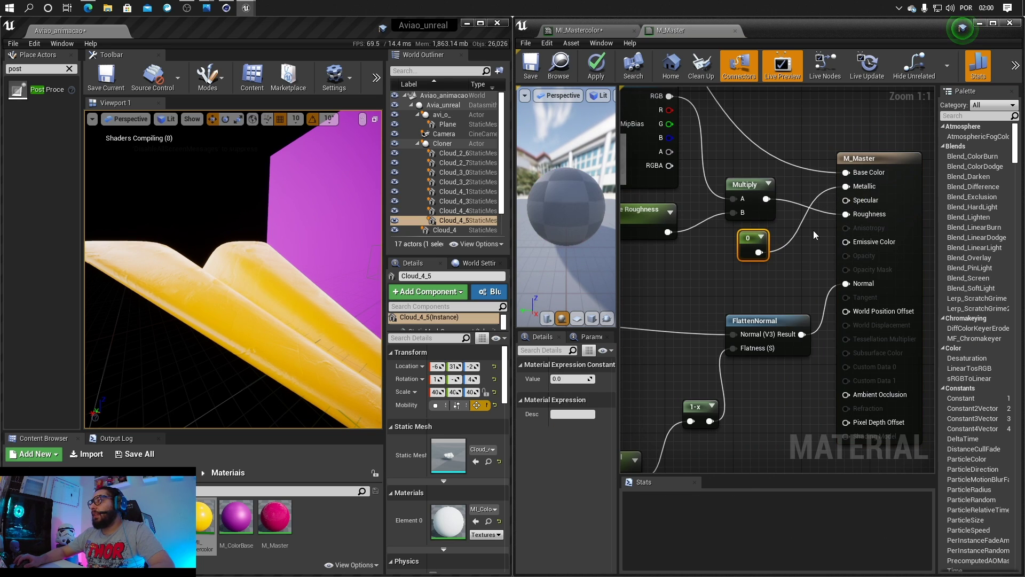
key("1")
left_click(756, 279)
left_click_drag(776, 300, 846, 200)
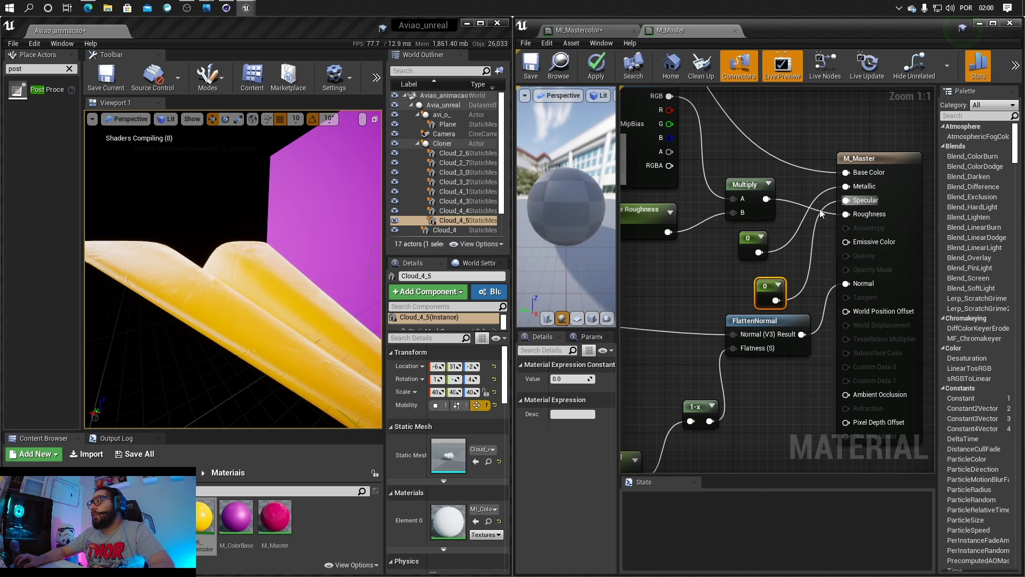
left_click_drag(768, 283, 755, 275)
Step: Convert the constant feeding the Metallic input to a parameter named Metallic
right_click(748, 248)
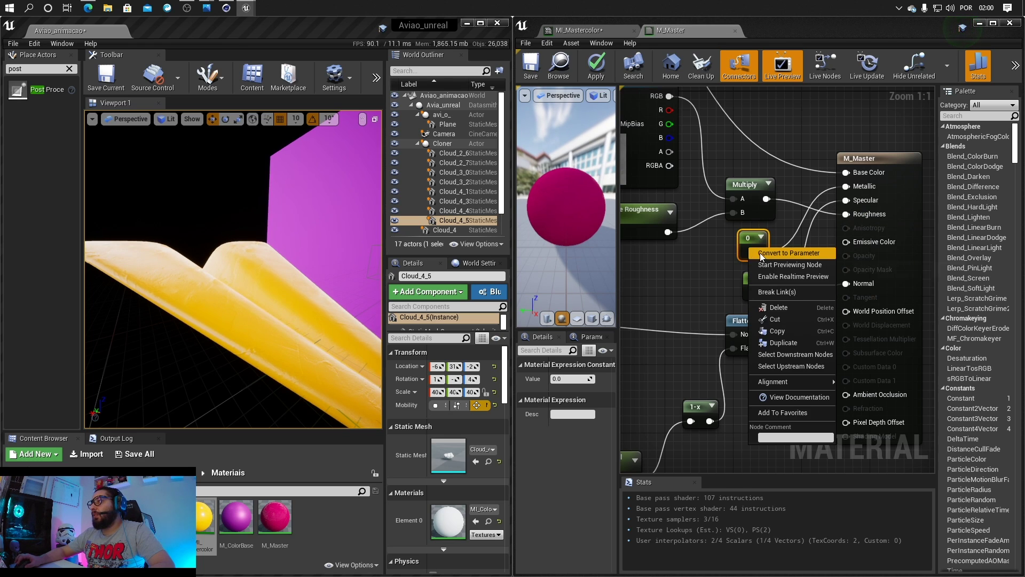
left_click(760, 252)
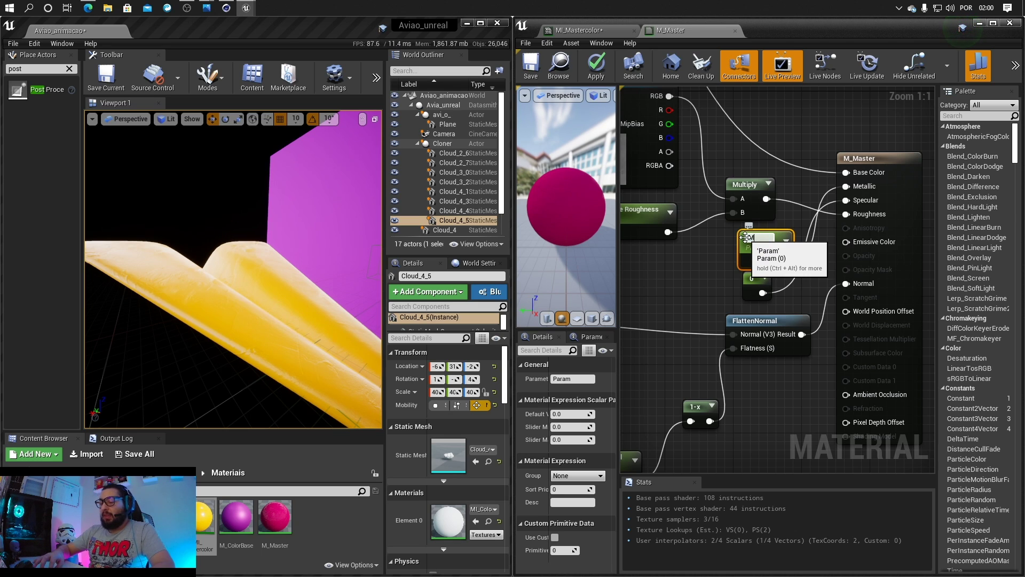
key("Return")
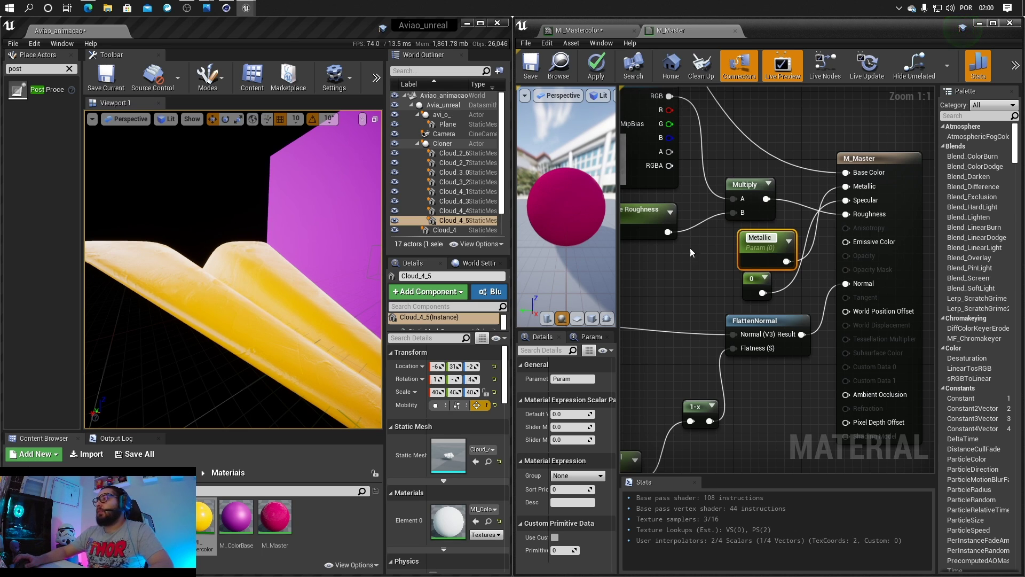
Step: Convert the constant feeding the Specular input to a parameter named Specular
left_click(754, 279)
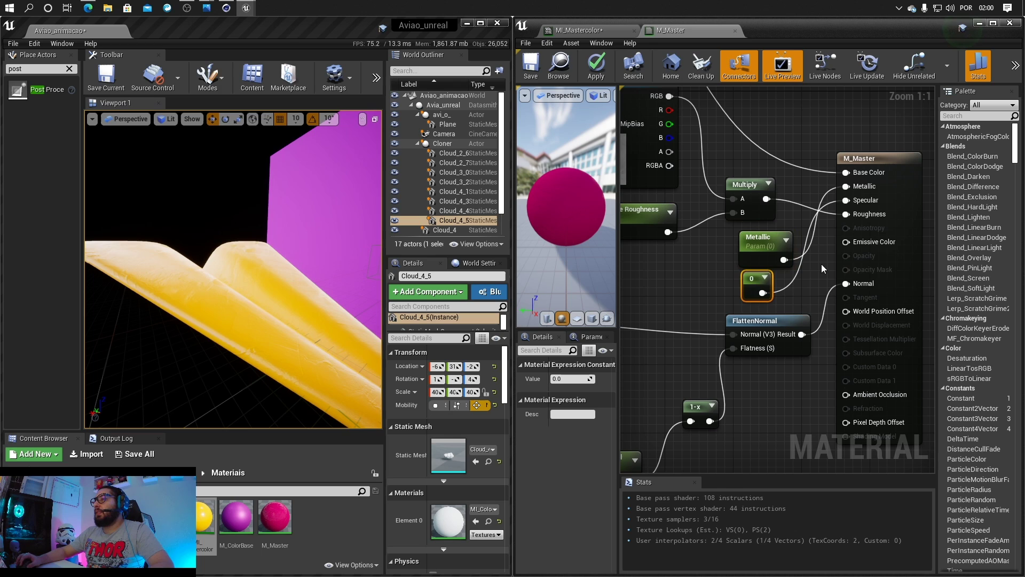
right_click(753, 279)
left_click(769, 293)
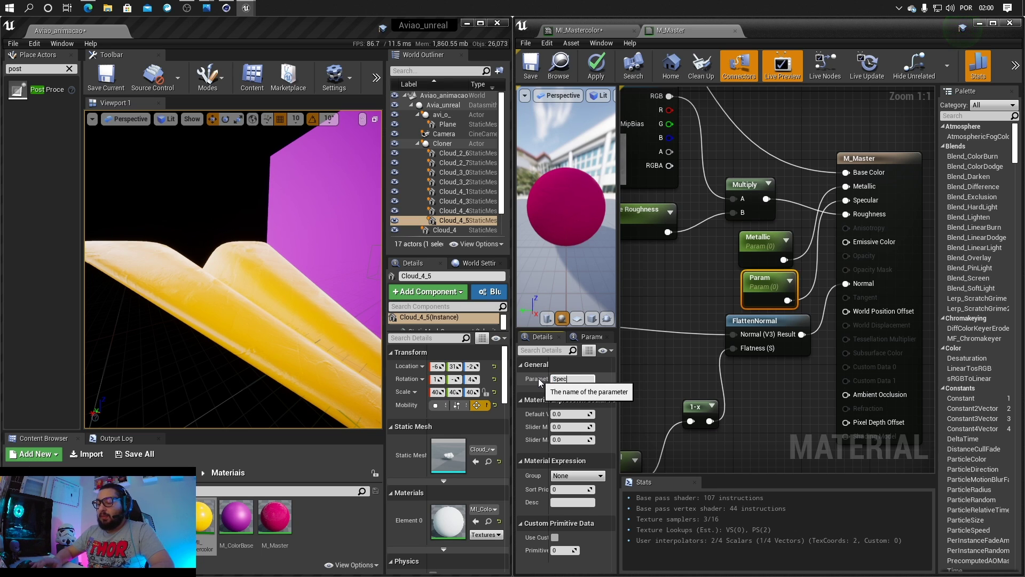
type("ular")
key("Return")
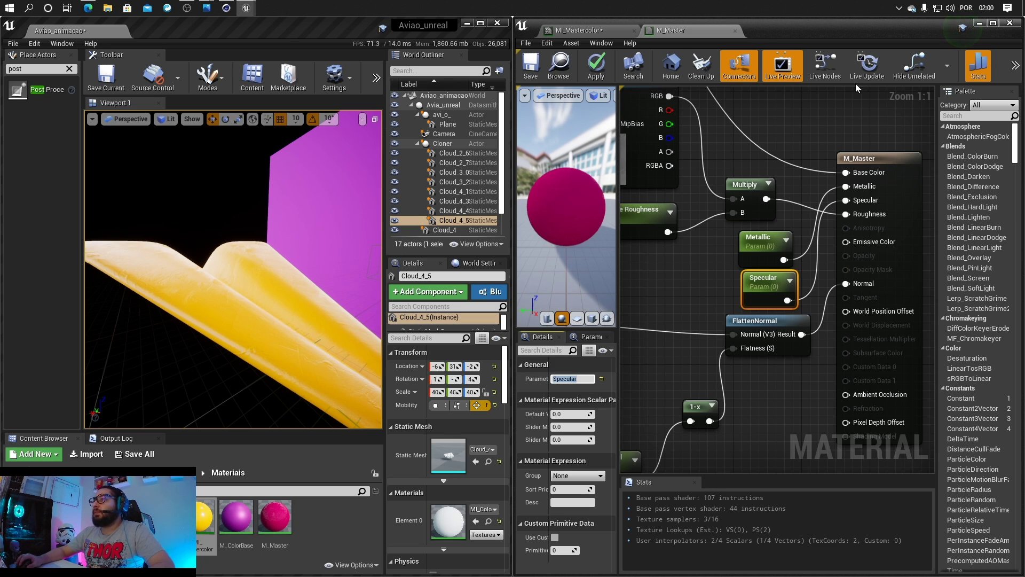
Step: Save the M_Master material and close its editor
left_click(531, 67)
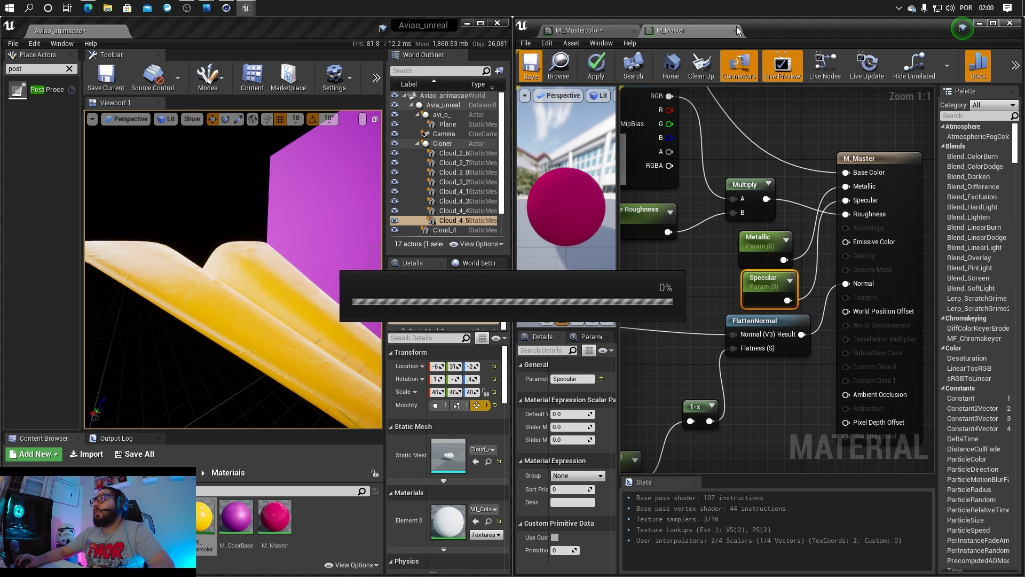
left_click(738, 31)
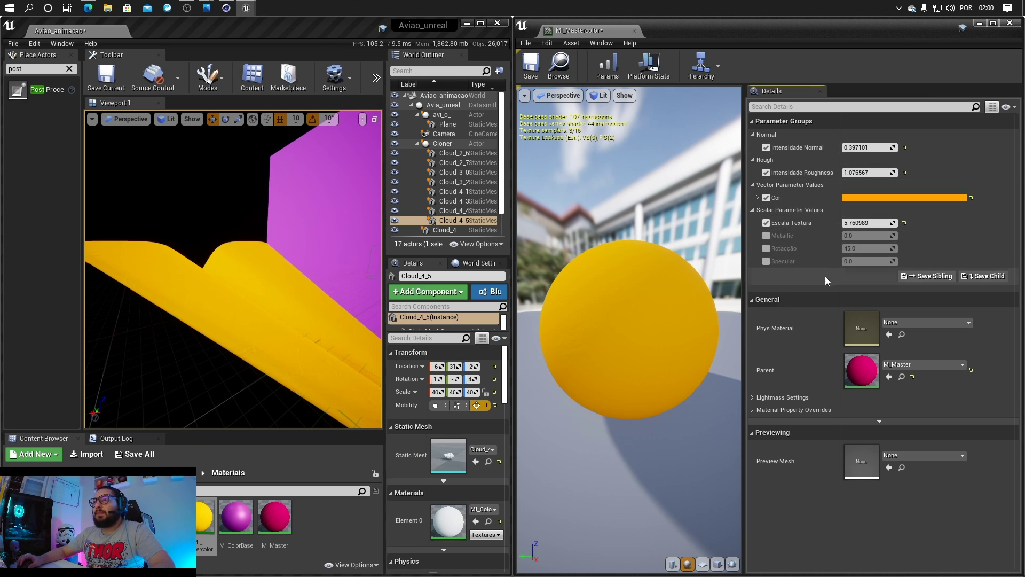
Step: Override Metallic with 0.047619 and Specular with 0.545616 in the MI_Mastercolor instance
left_click(767, 235)
left_click_drag(860, 236, 870, 236)
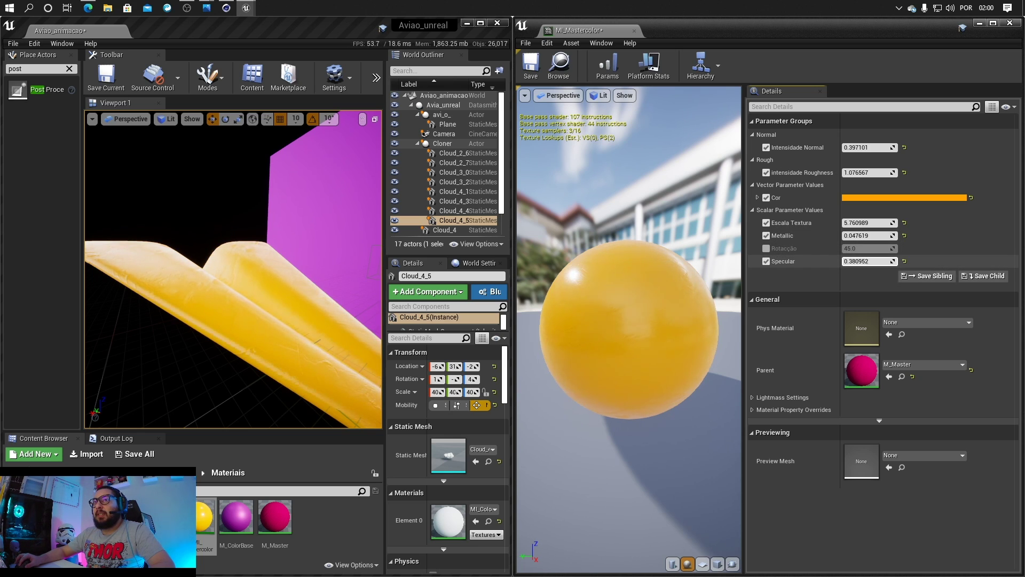
left_click_drag(869, 261, 854, 261)
right_click_drag(133, 262, 192, 263)
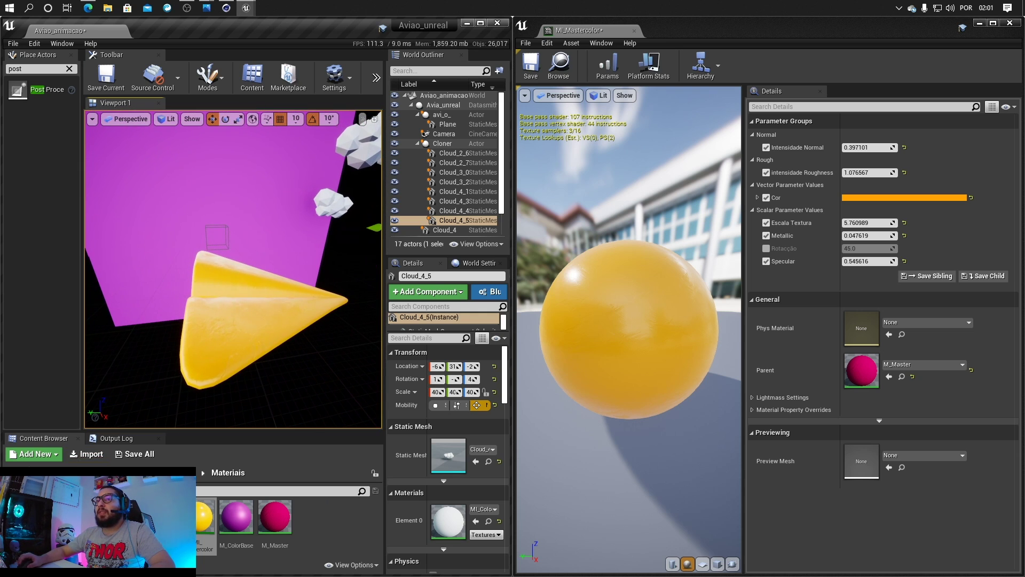
Step: Darken the MI_Color instance's Color parameter to a deep purple with a V value of 0.125
double_click(124, 517)
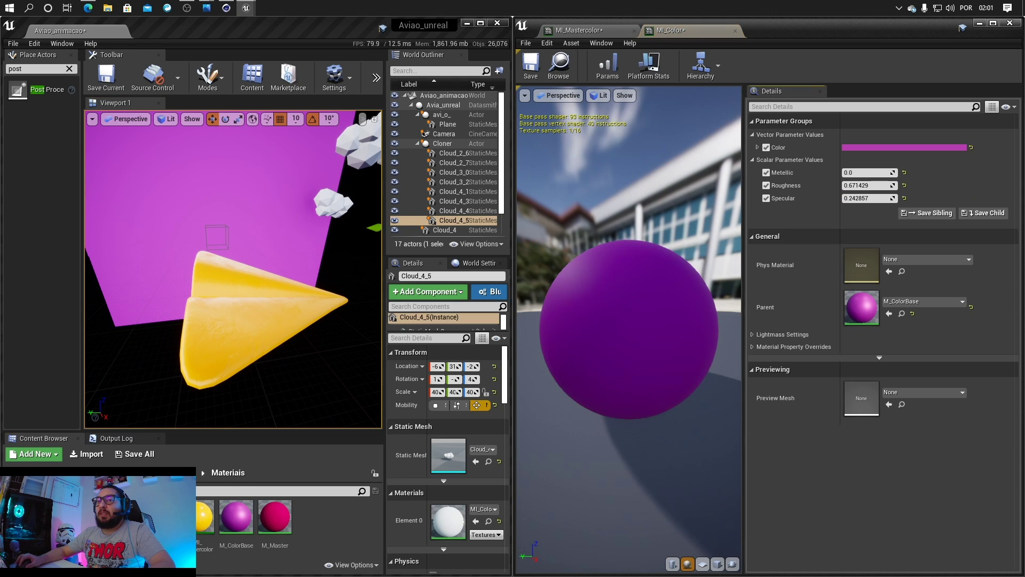
left_click(938, 146)
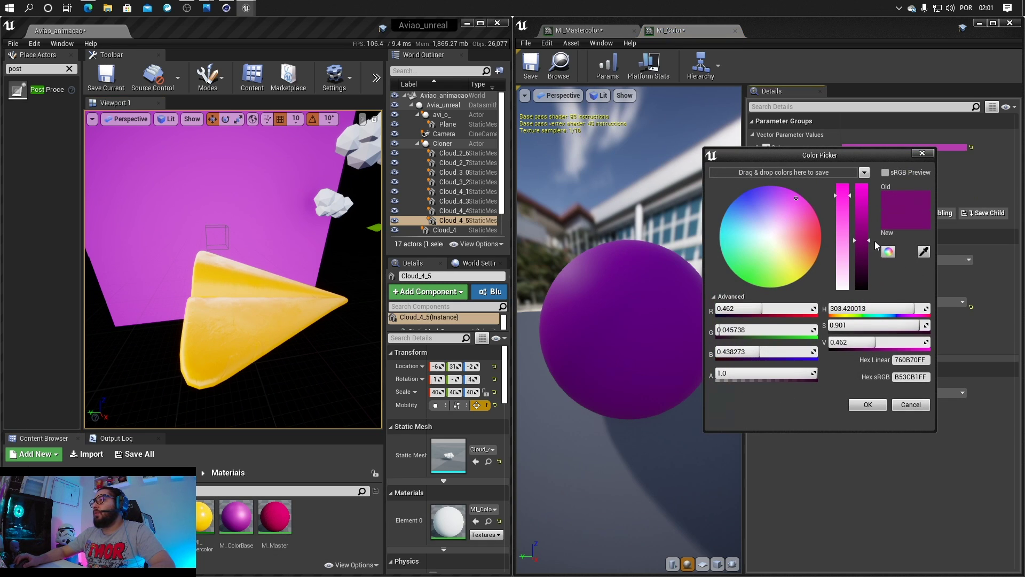
left_click_drag(869, 254, 865, 277)
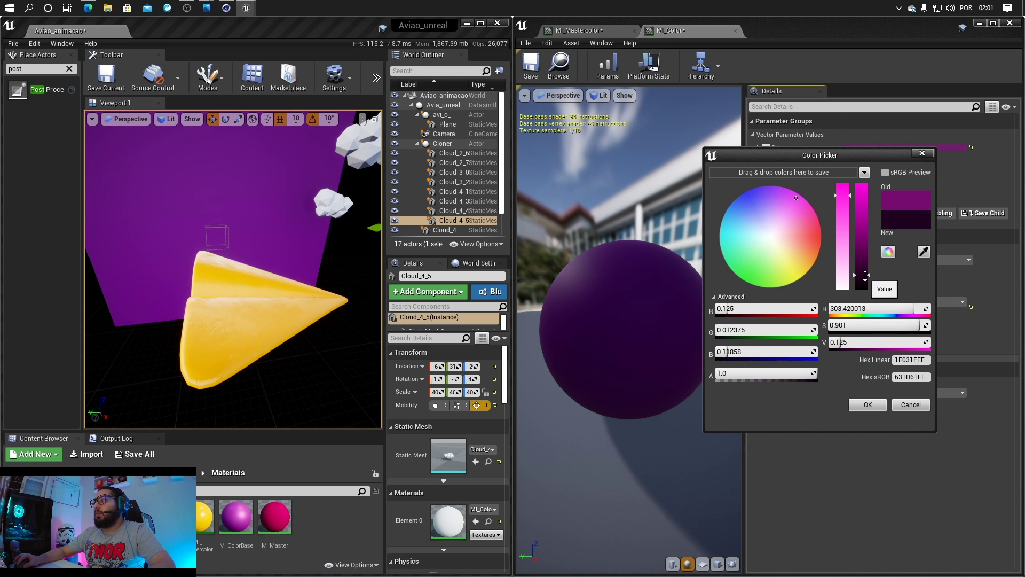
left_click(884, 405)
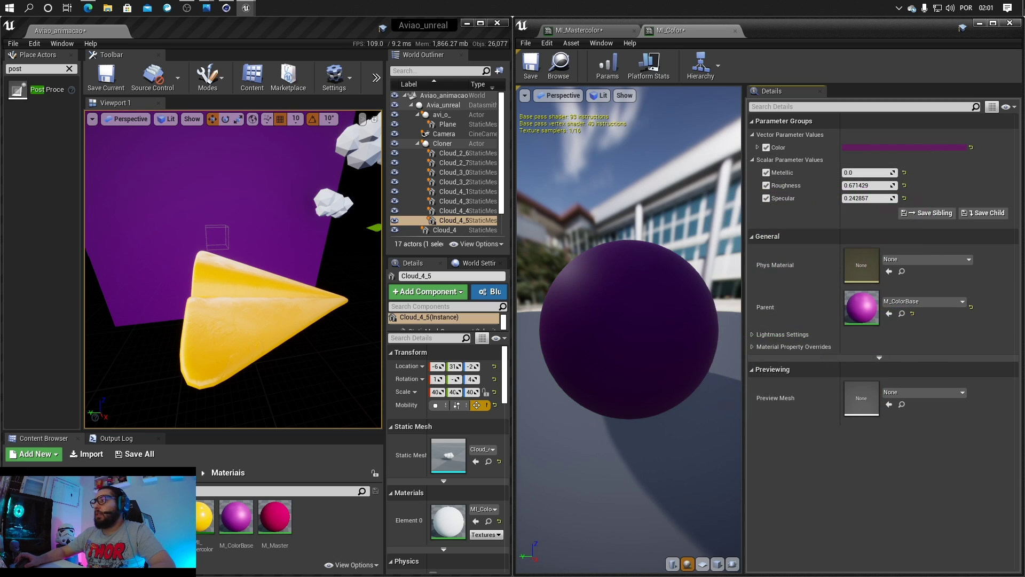
Step: Close the material instance editors and maximize the level editor with the paper plane in view
left_click(1011, 25)
left_click(480, 23)
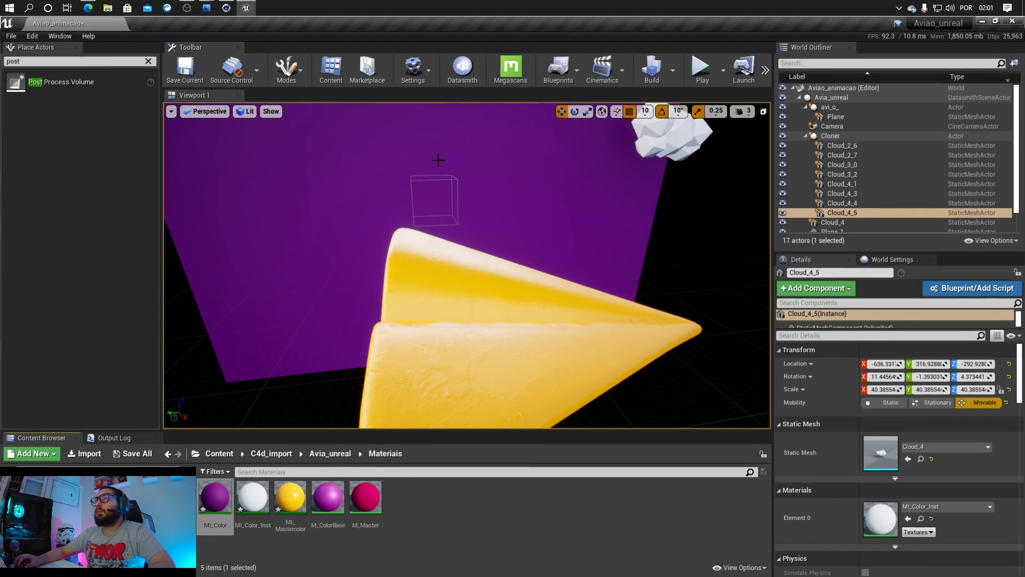
key("f")
right_click_drag(467, 265, 293, 263)
Step: Open the Avia_unreal level sequence from the Avia_unreal Animations folder
left_click(329, 454)
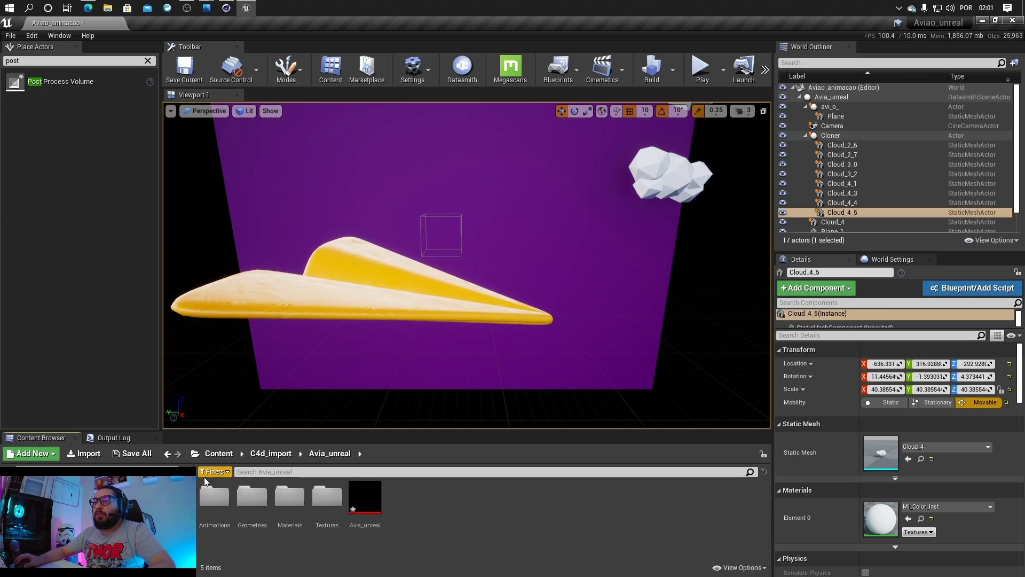
double_click(251, 496)
key("alt+Left")
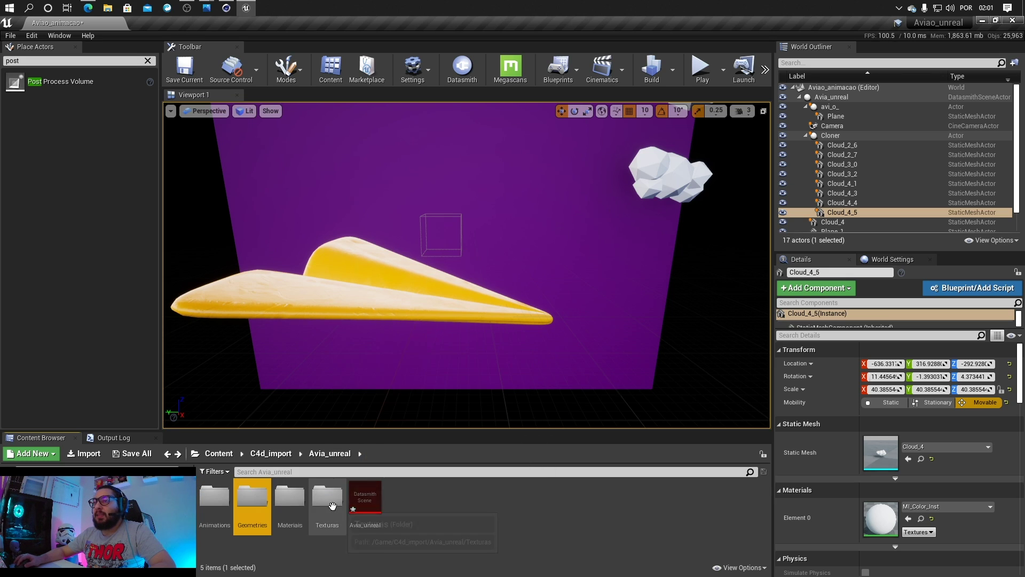
double_click(290, 494)
key("alt+Left")
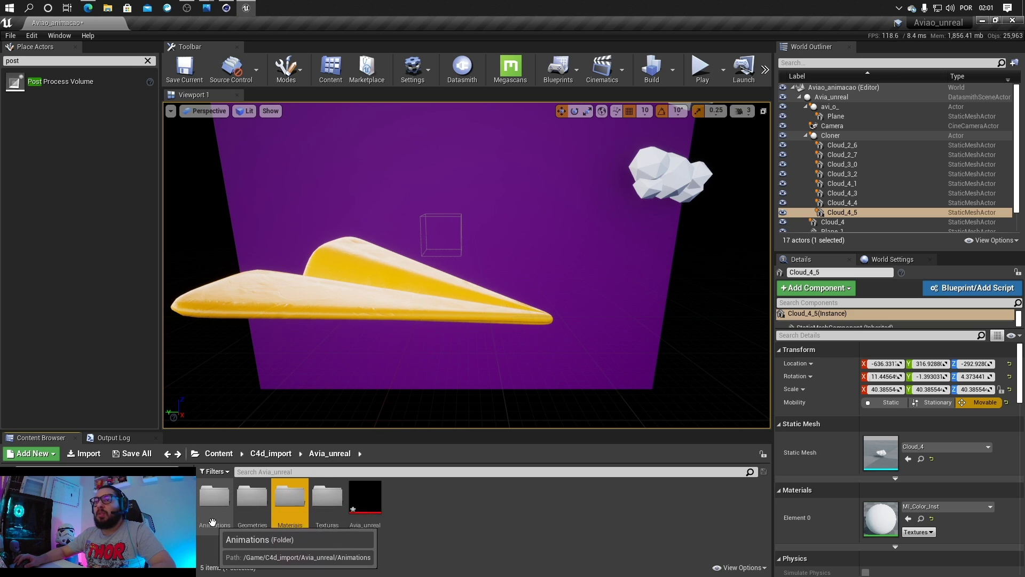
double_click(219, 489)
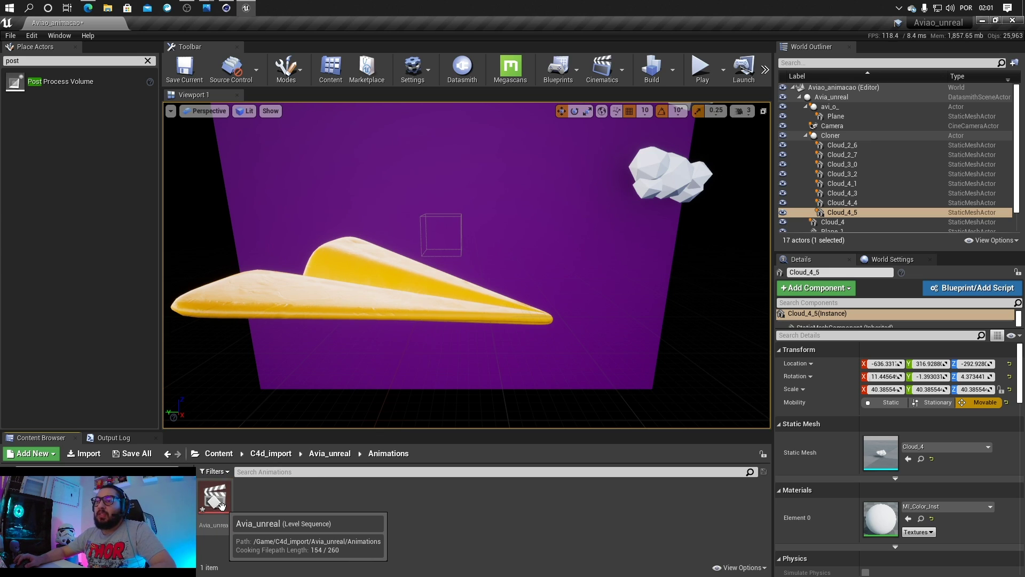
double_click(222, 505)
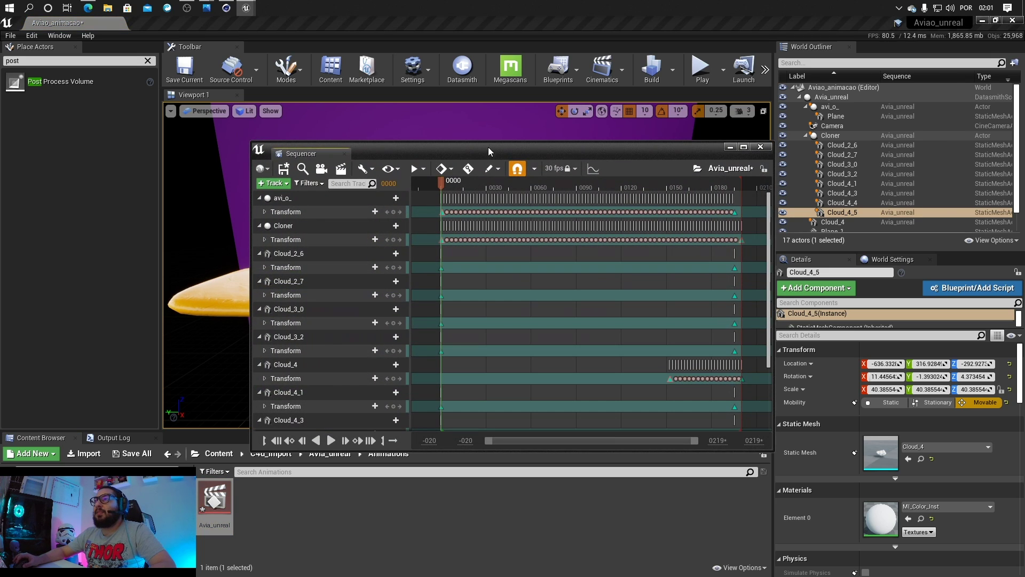
Step: Place the Sequencer side by side with a wider level editor and clear the Place Actors search
left_click_drag(490, 155, 1, 246)
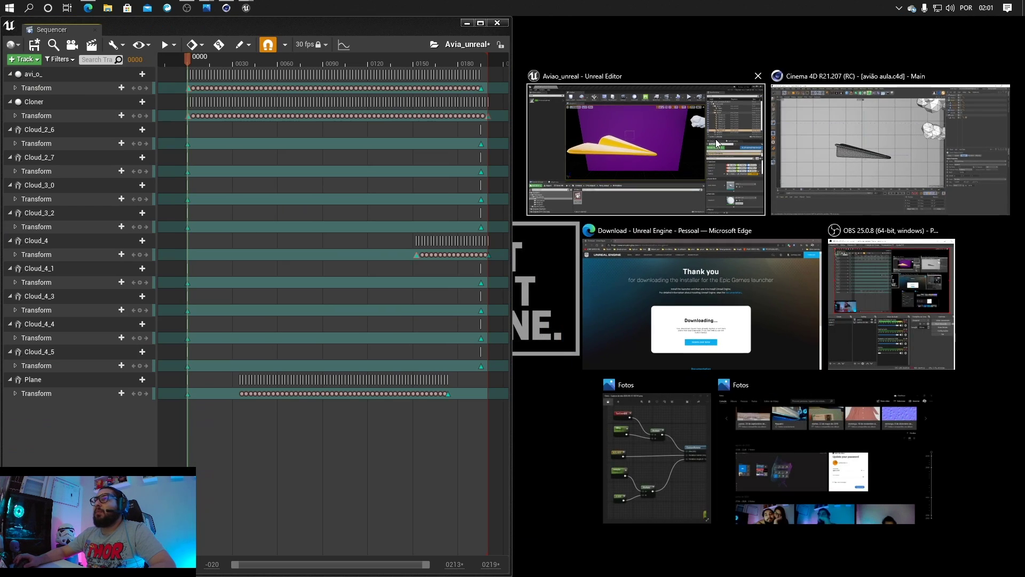
left_click(532, 166)
left_click_drag(513, 165, 367, 197)
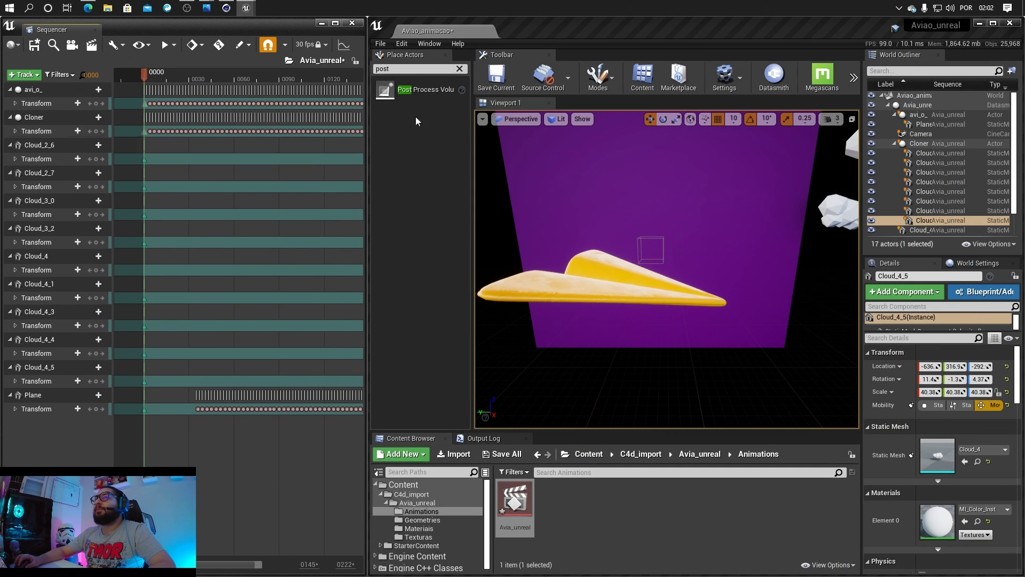
left_click(459, 69)
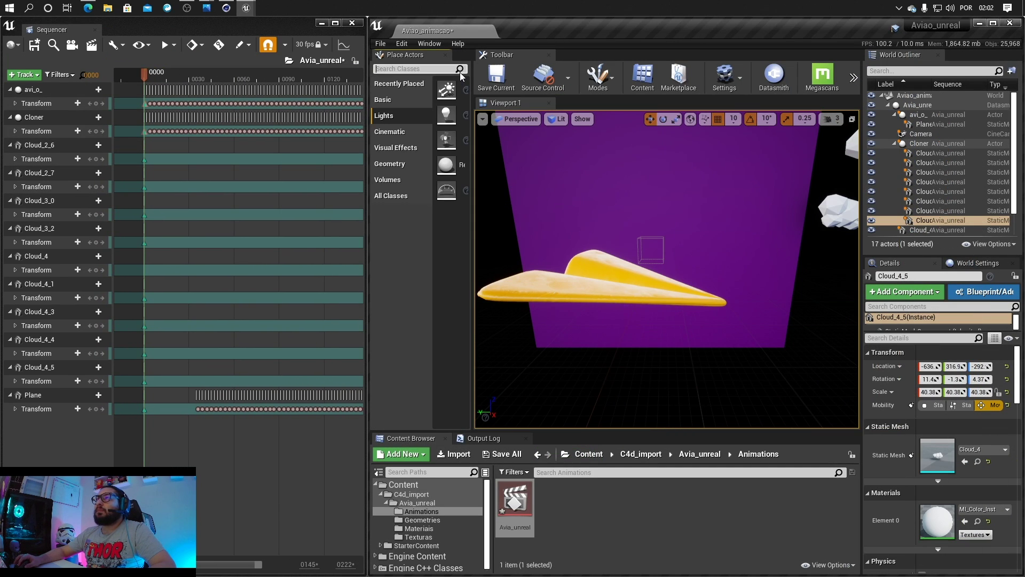
Step: Switch the level viewport to a cinematic viewport and play the sequence
left_click(513, 120)
left_click(542, 276)
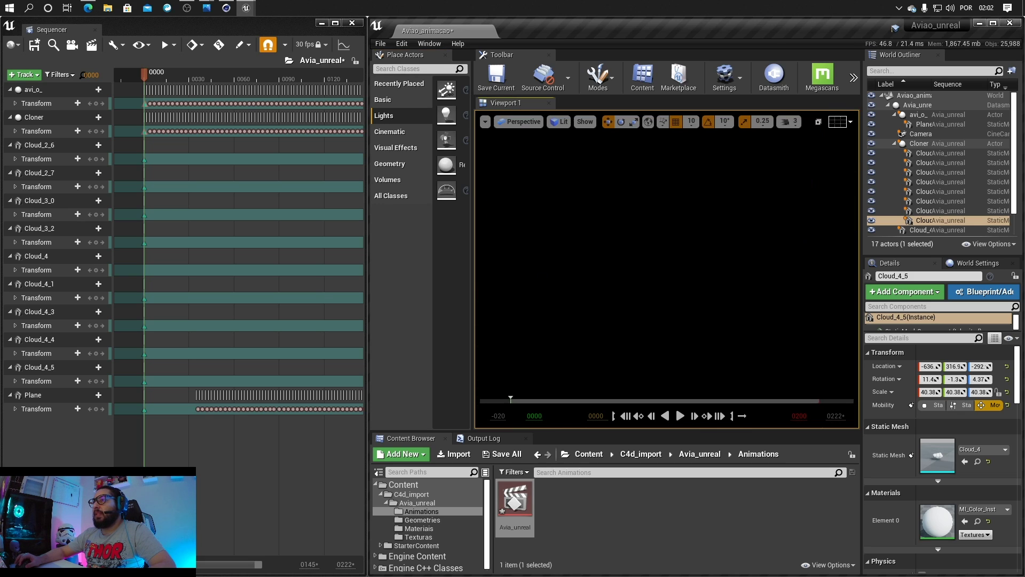
left_click(679, 415)
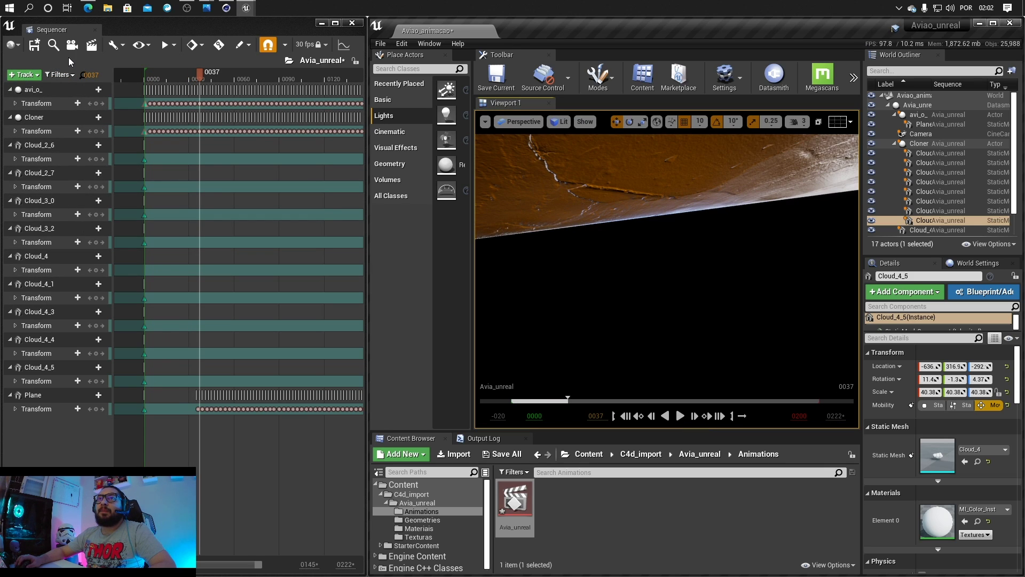
Step: Add a Camera Cuts track bound to the Camera actor and start its cut at frame 0
left_click(23, 75)
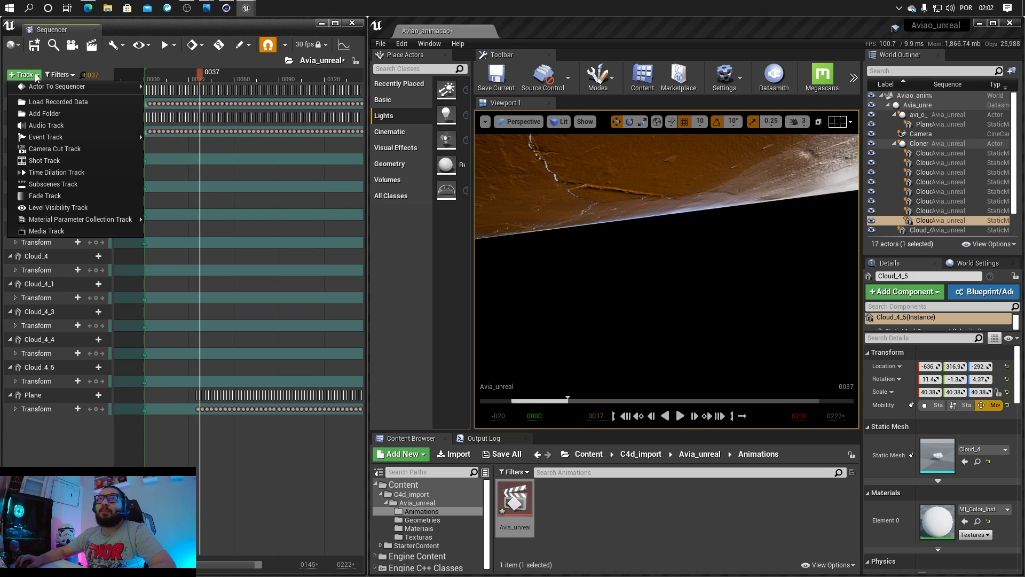
left_click(68, 149)
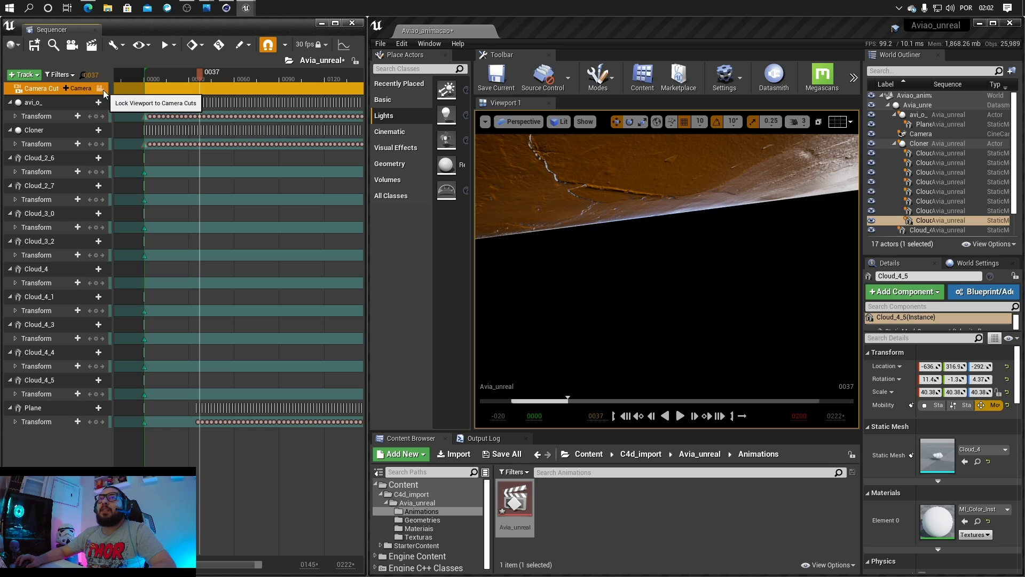
left_click(85, 88)
mouse_move(86, 97)
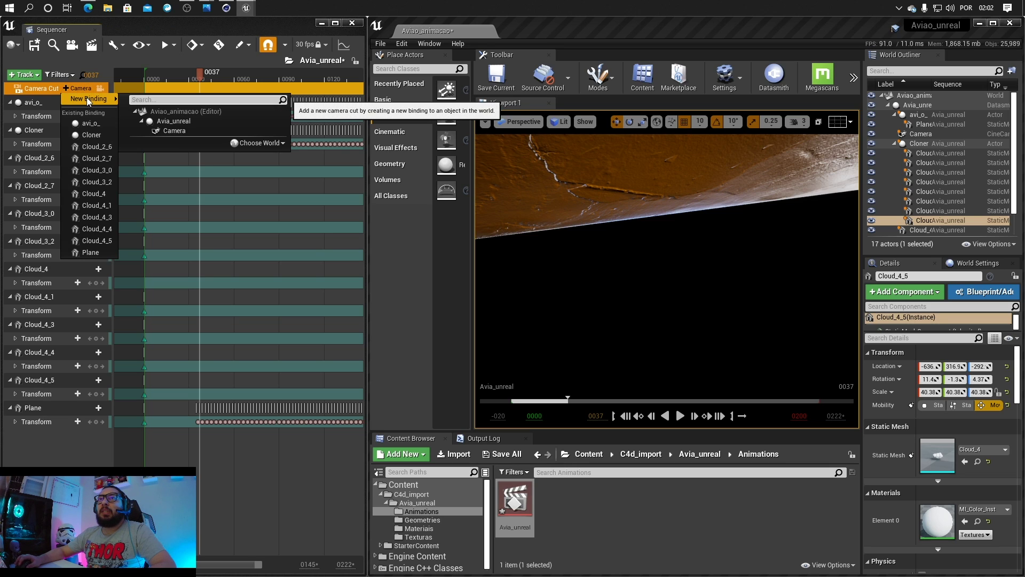
left_click(171, 131)
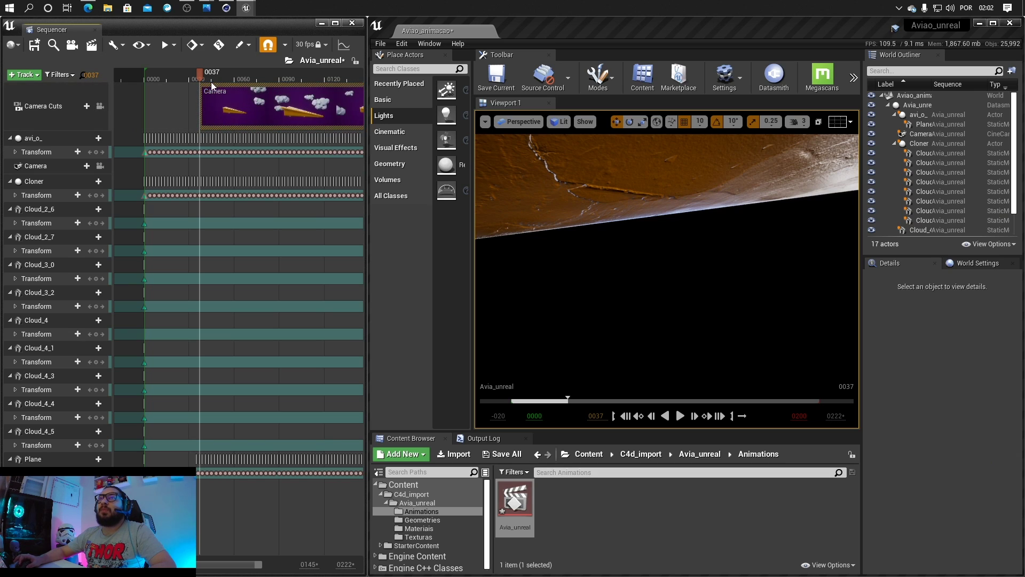
left_click_drag(244, 95, 165, 78)
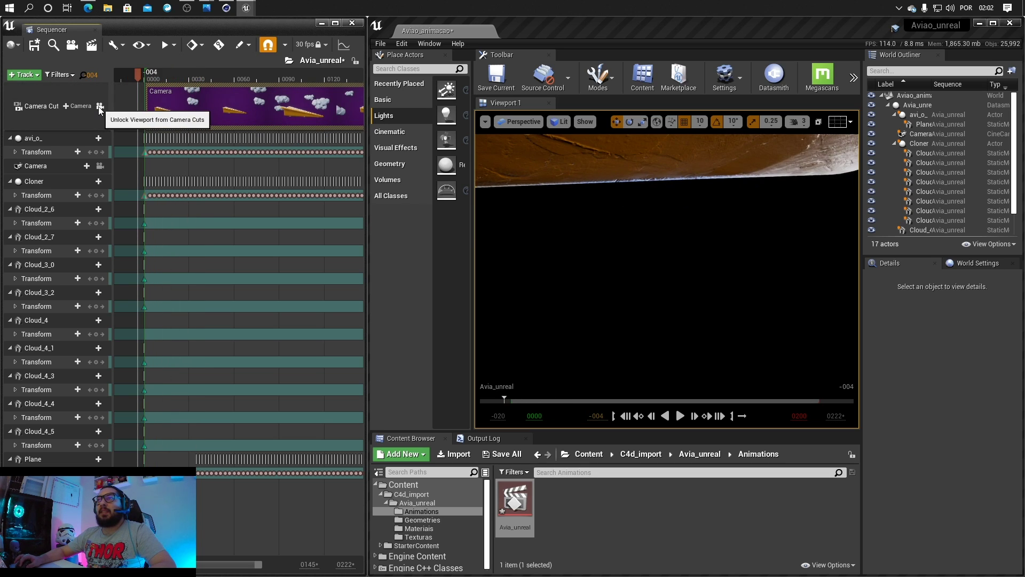
Step: View the scene through the Camera actor and lock the viewport to the camera cuts
left_click(539, 106)
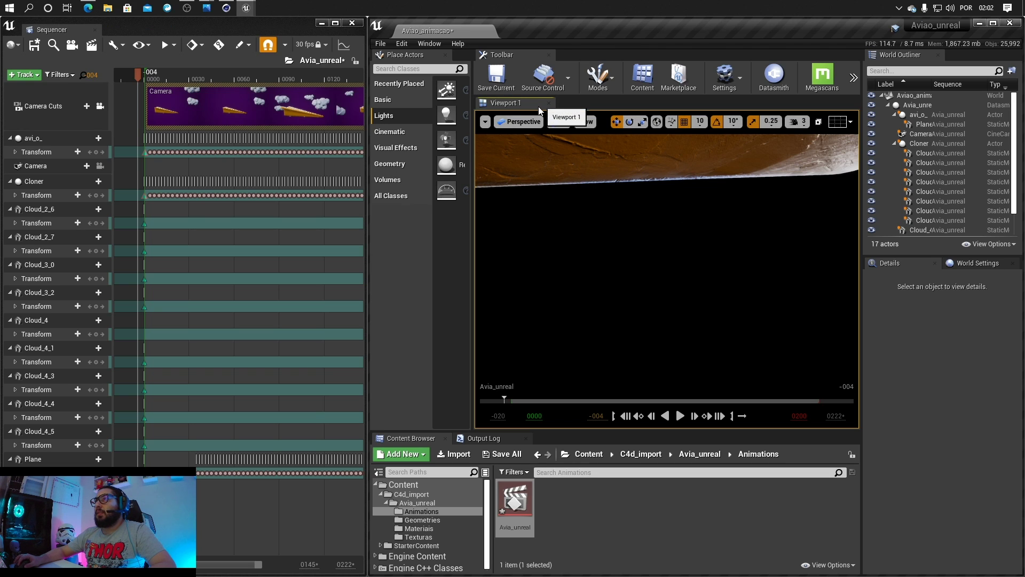
left_click(521, 122)
left_click(537, 242)
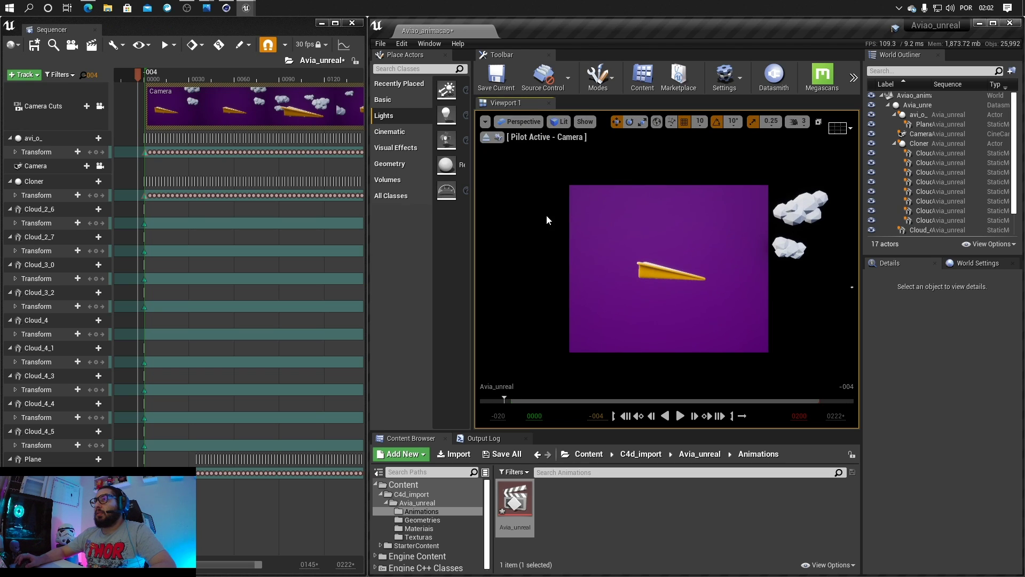
left_click(102, 104)
left_click(102, 105)
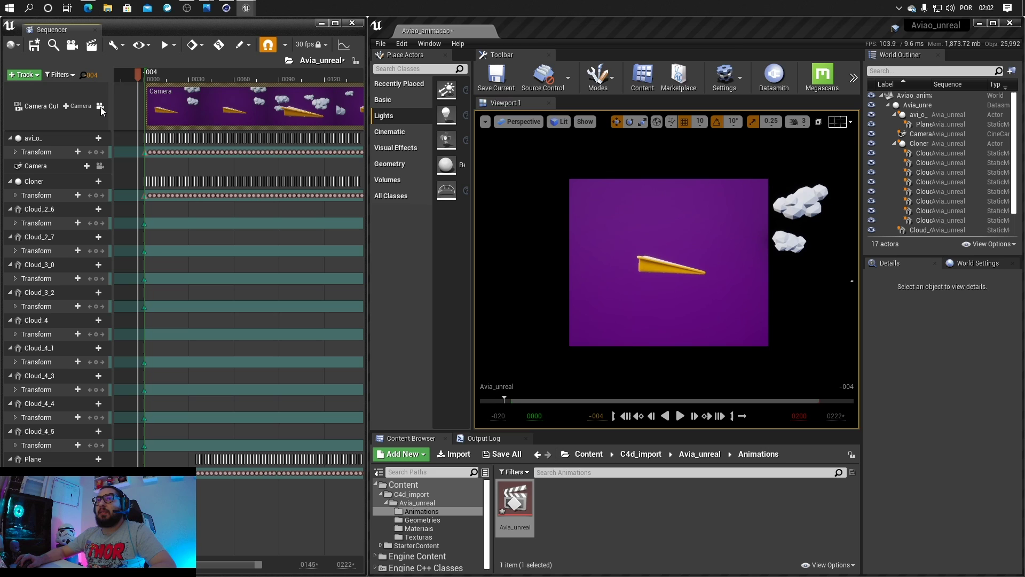
left_click(101, 107)
left_click(103, 106)
Step: Preview the sequence from its start, comparing the viewport locked to and unlocked from the camera cuts
key("space")
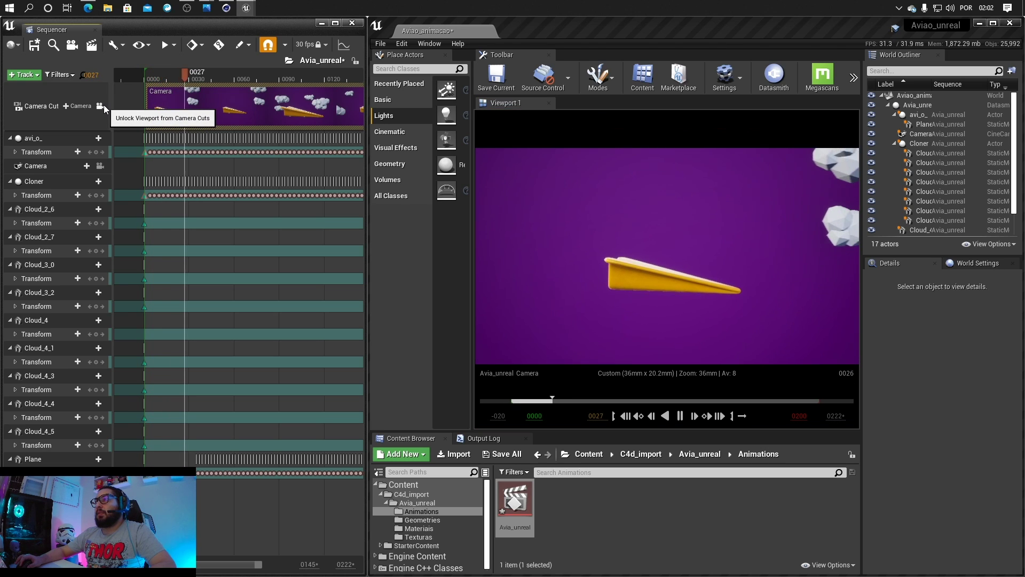
key("space")
left_click_drag(565, 397, 517, 397)
left_click(100, 106)
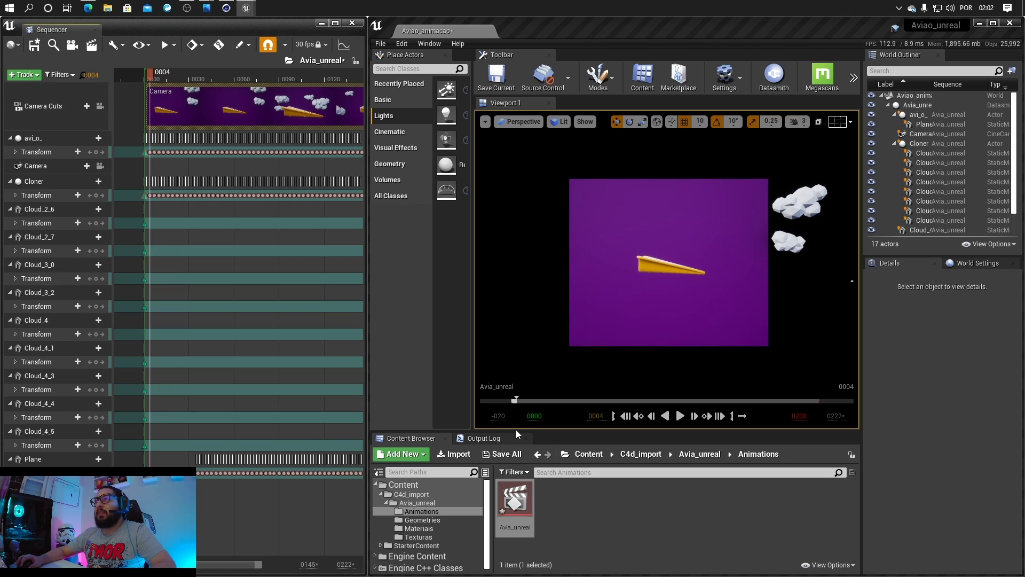
left_click(100, 106)
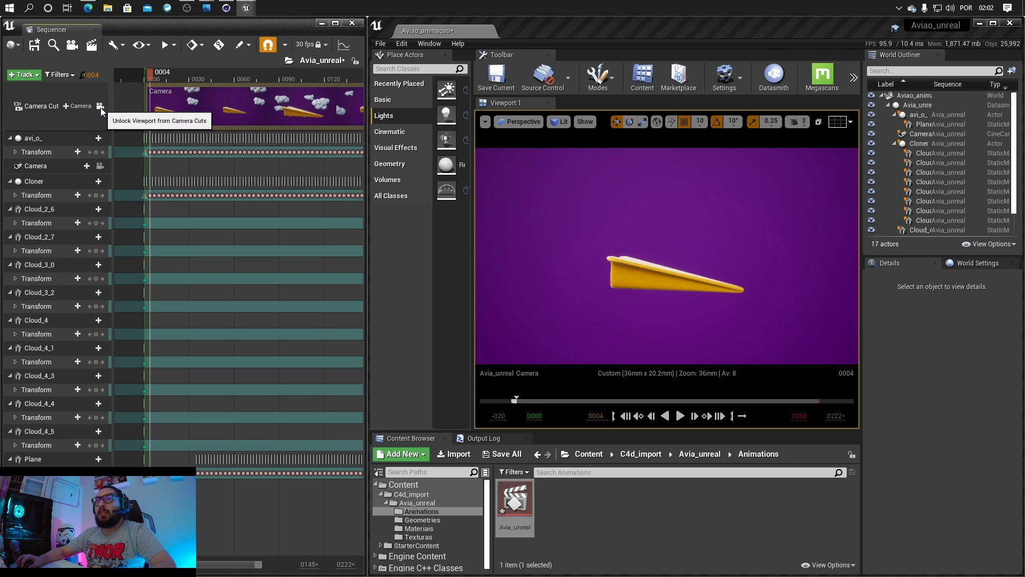
left_click(515, 396)
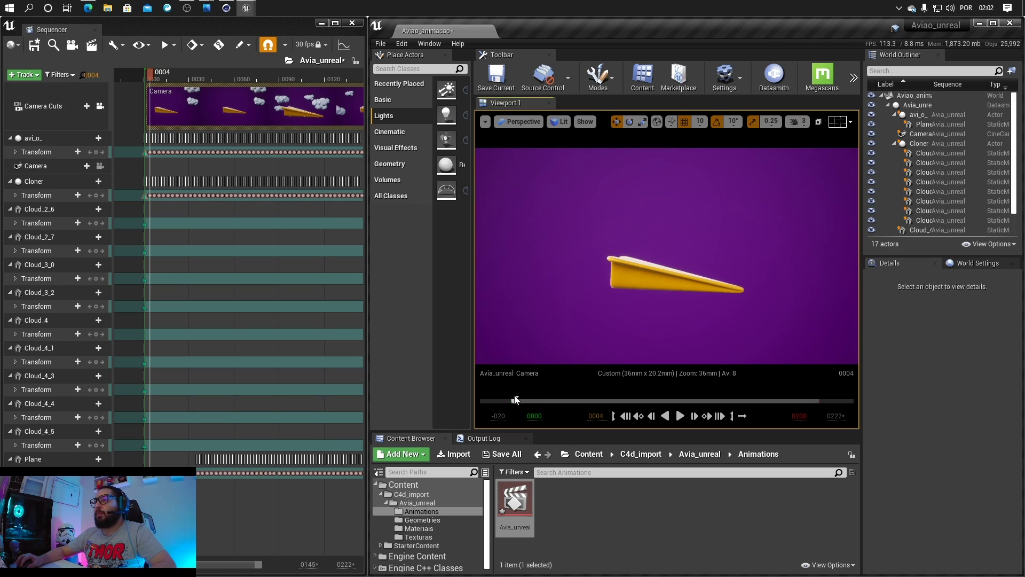
left_click_drag(514, 398, 508, 394)
left_click(681, 418)
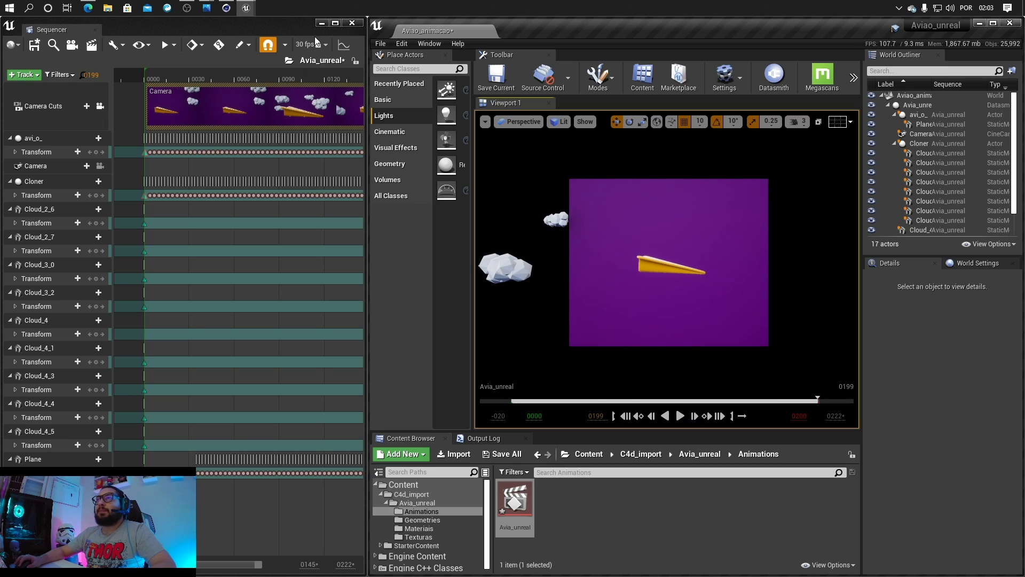
Step: Replace the camera cut in the Avia_unreal sequence with one at frame 0 bound to the Camera actor
left_click_drag(291, 22, 614, 2)
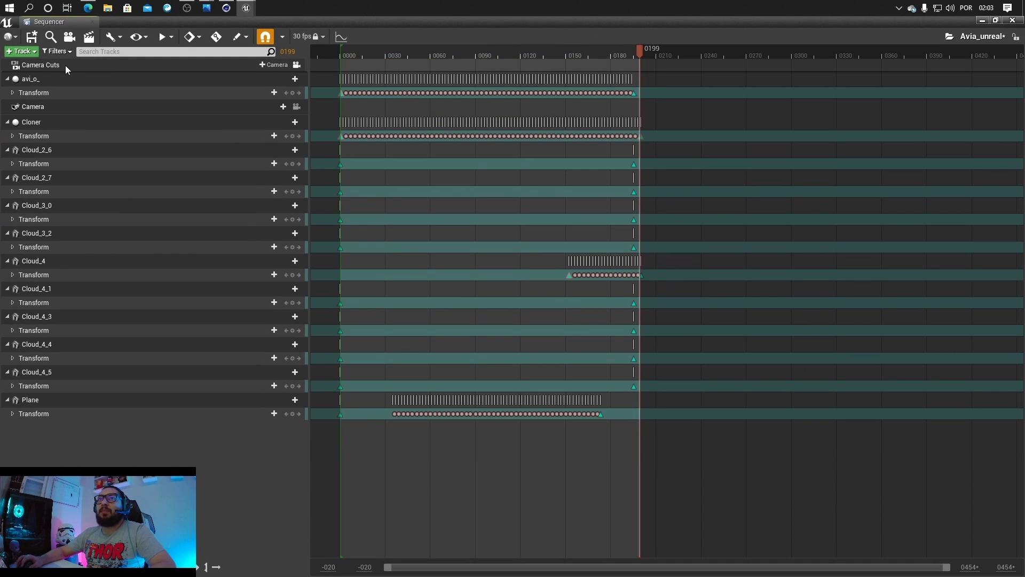
left_click(55, 65)
left_click_drag(641, 47, 341, 54)
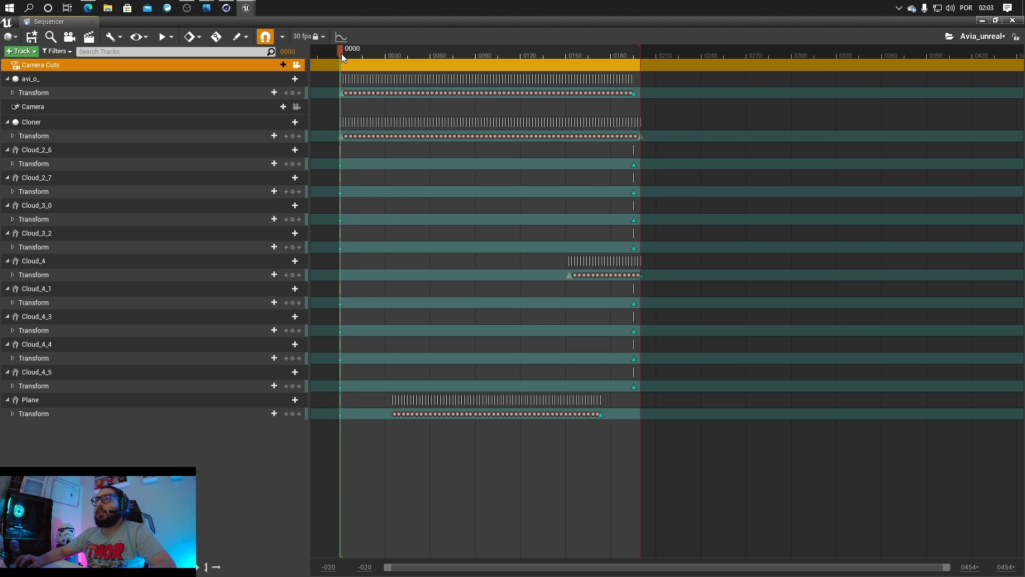
left_click(283, 65)
mouse_move(294, 75)
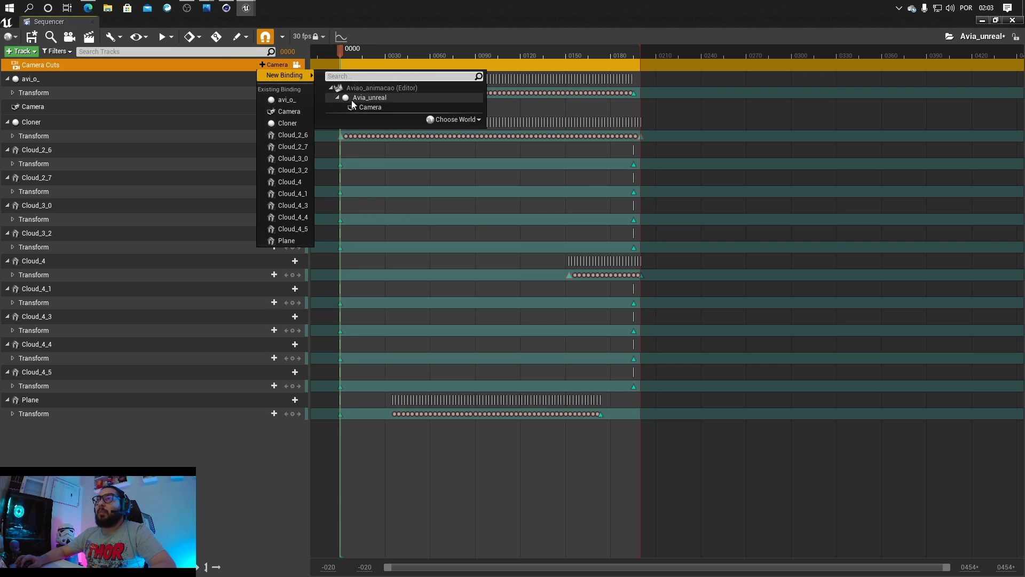
left_click(358, 101)
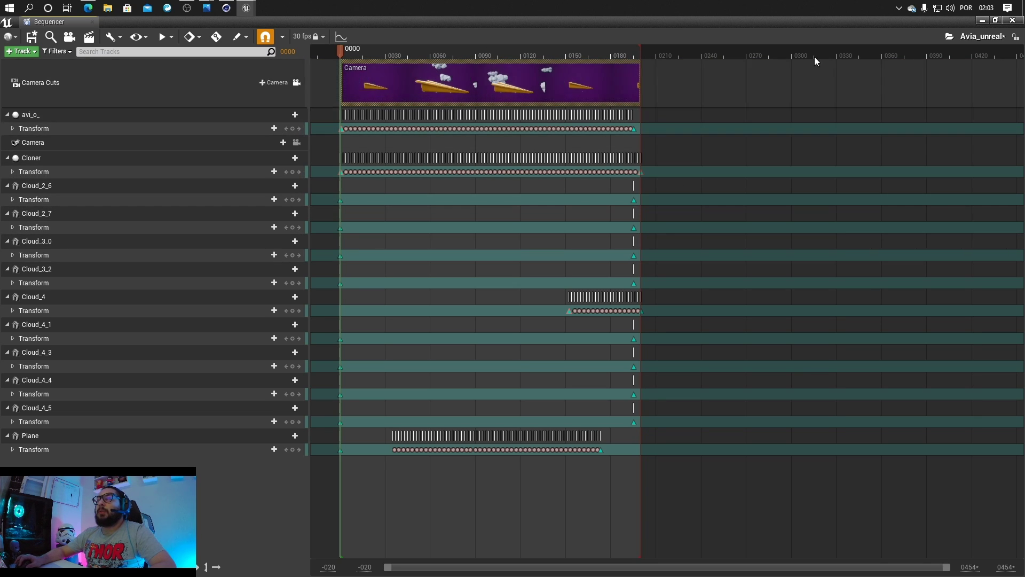
left_click_drag(878, 24, 1, 212)
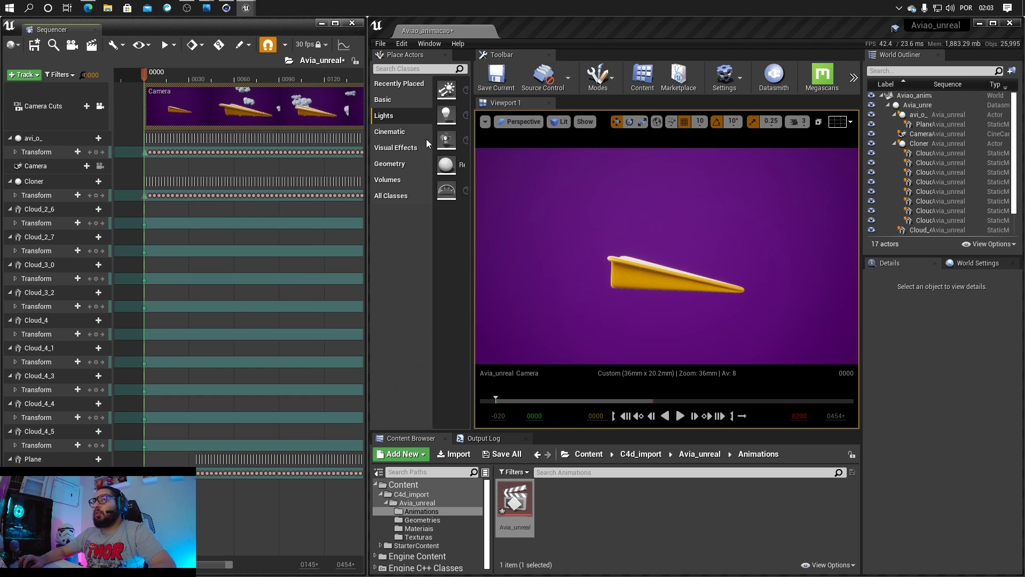
Step: Play the sequence through the camera, compare it with the Cinema 4D animation around frame 170, and select Cloud_4 in Unreal
left_click(683, 418)
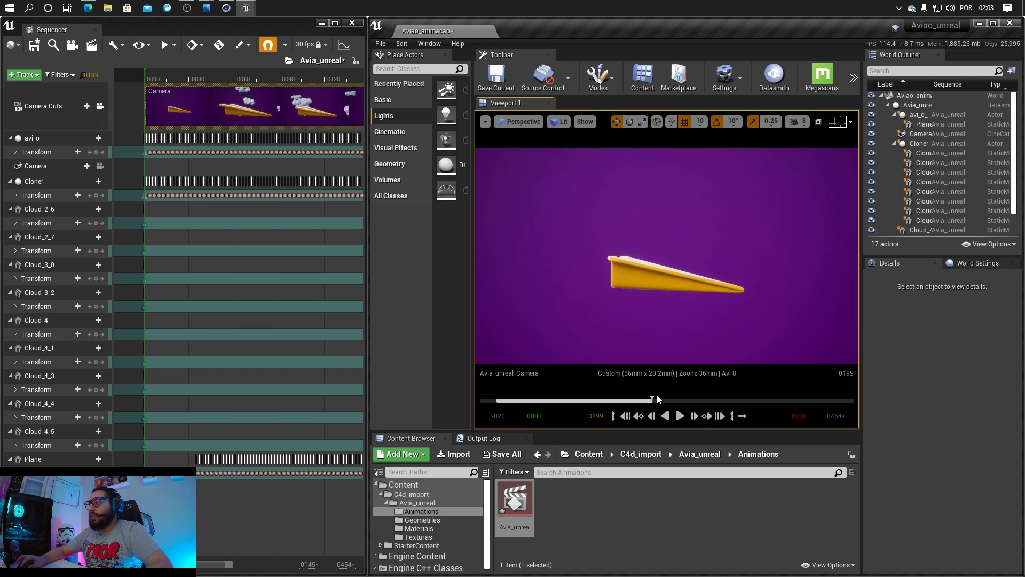
left_click_drag(654, 400, 574, 399)
left_click(229, 8)
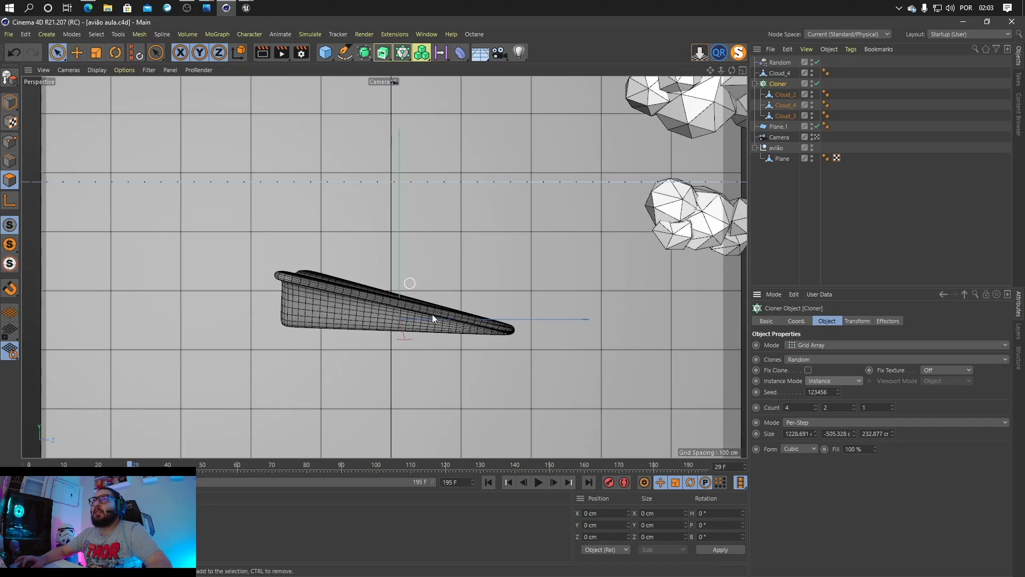
left_click_drag(129, 465, 622, 484)
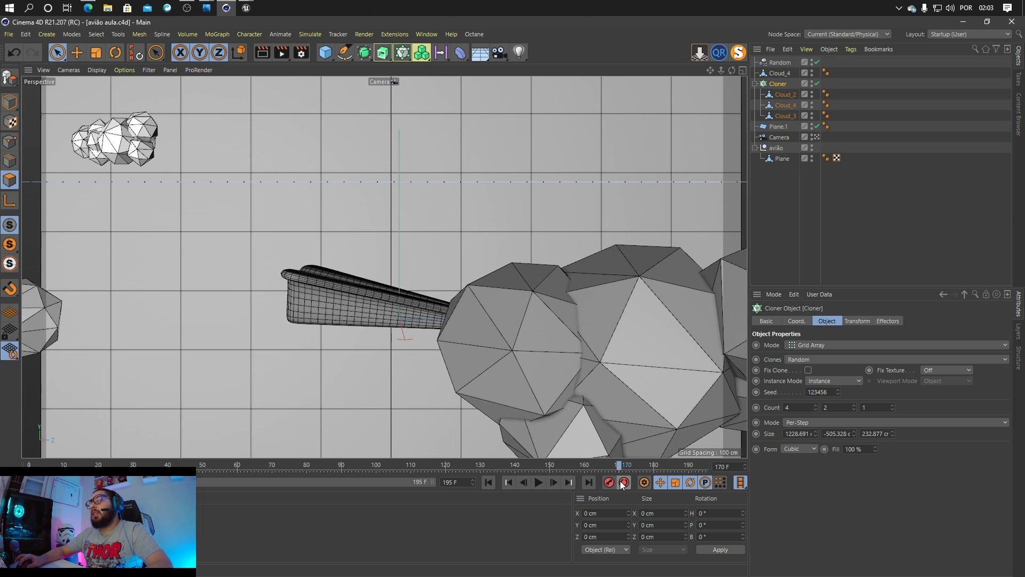
key("alt+Tab")
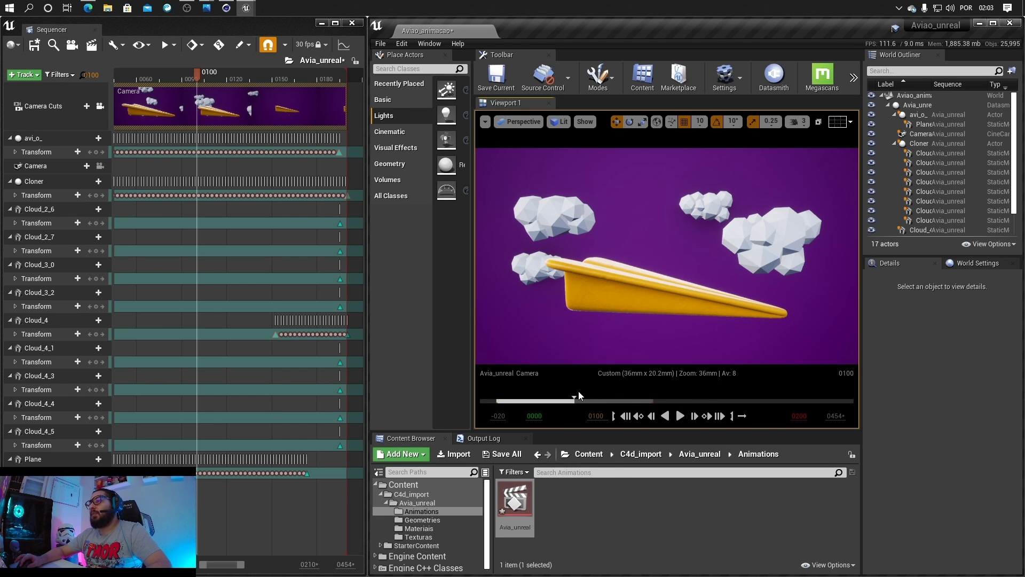
left_click_drag(579, 393, 635, 396)
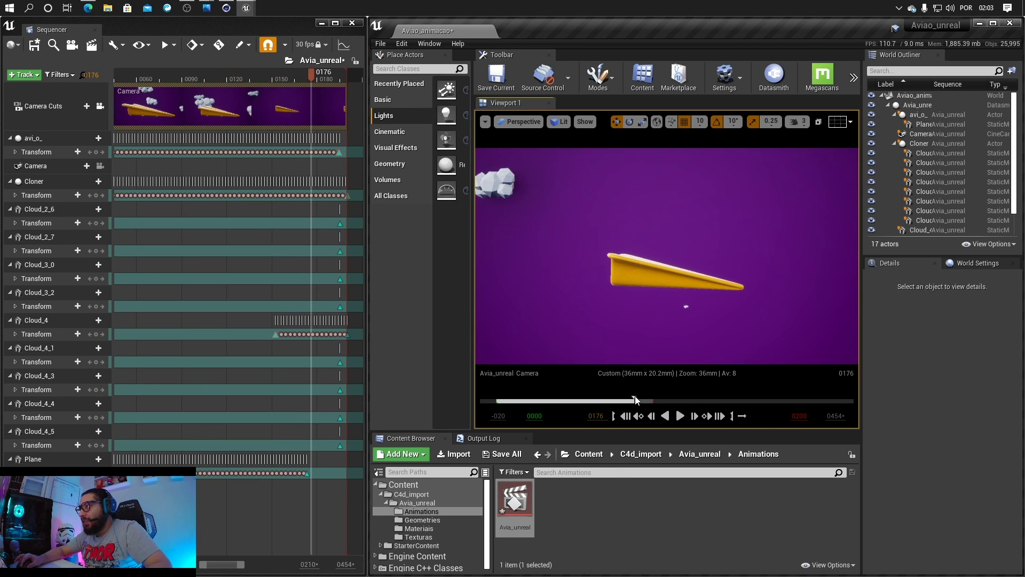
left_click(688, 308)
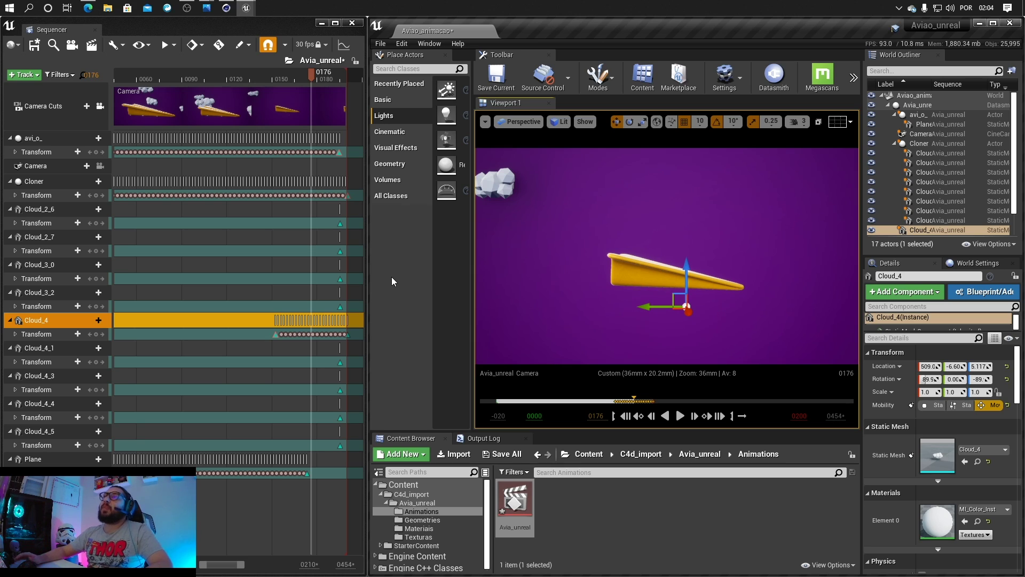
Step: Switch to Cinema 4D, check the Plane's freeze transformation, and unfreeze all transformations of Cloud_4
left_click(227, 8)
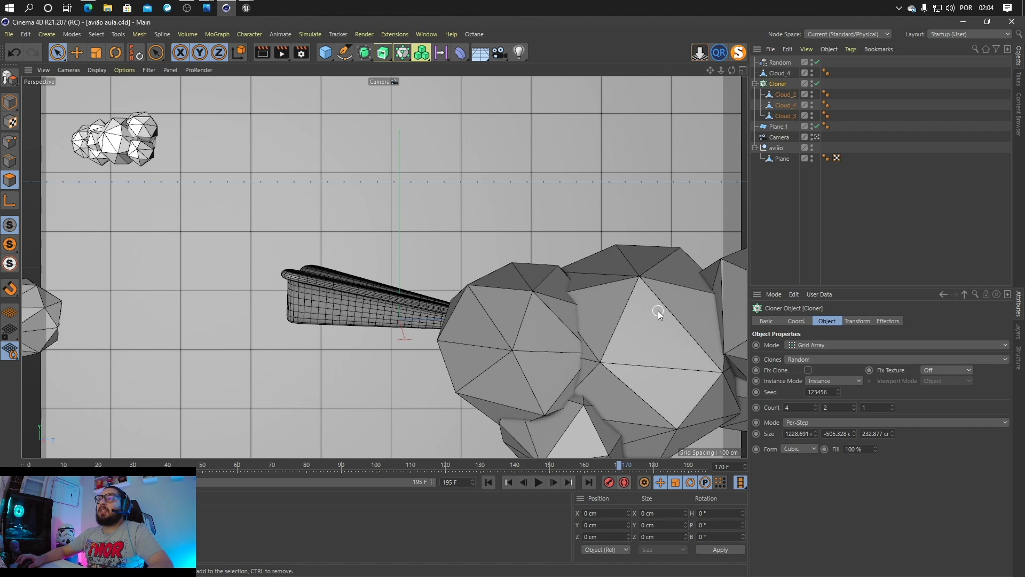
left_click(782, 159)
left_click(784, 321)
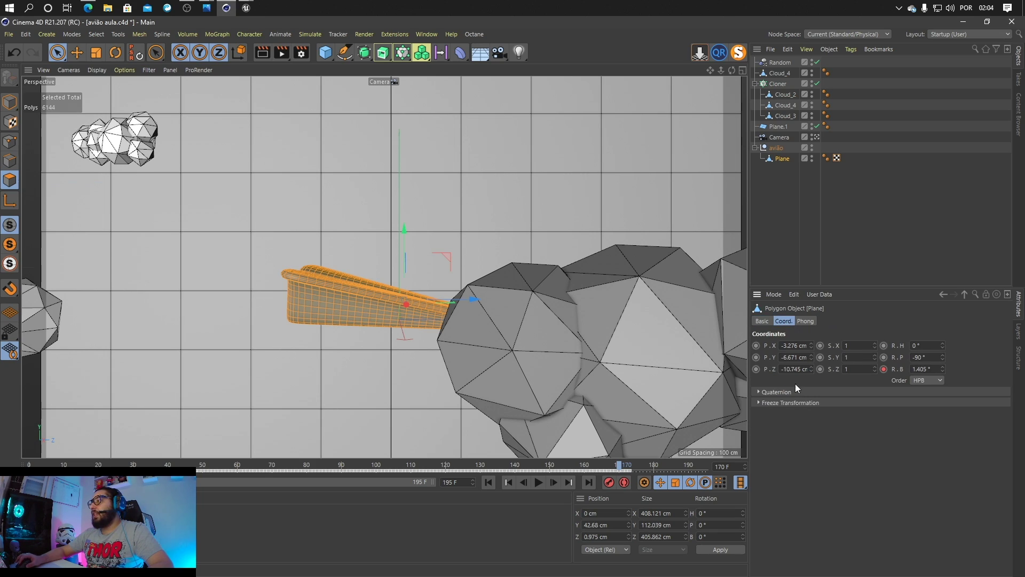
left_click(760, 403)
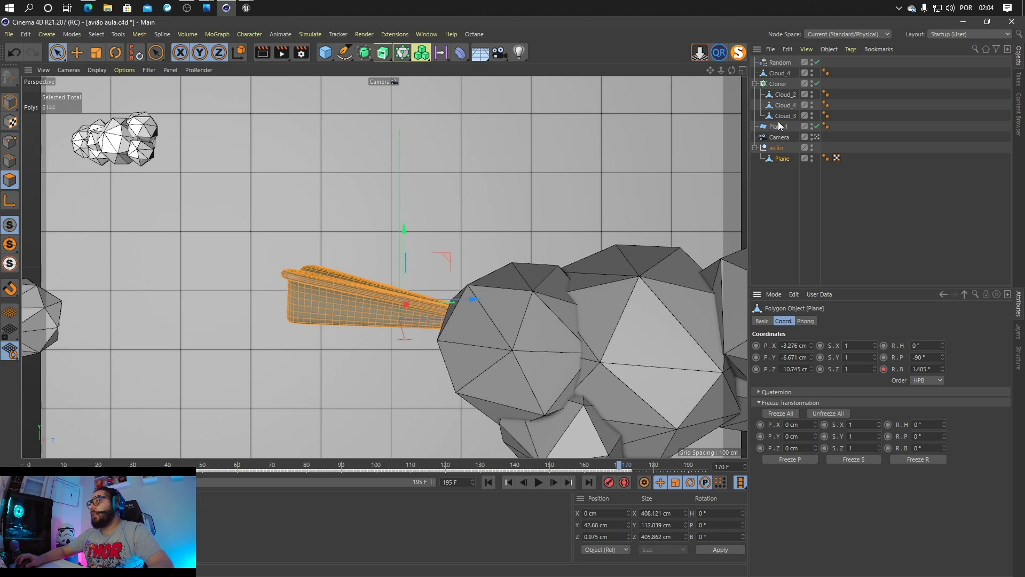
left_click(779, 74)
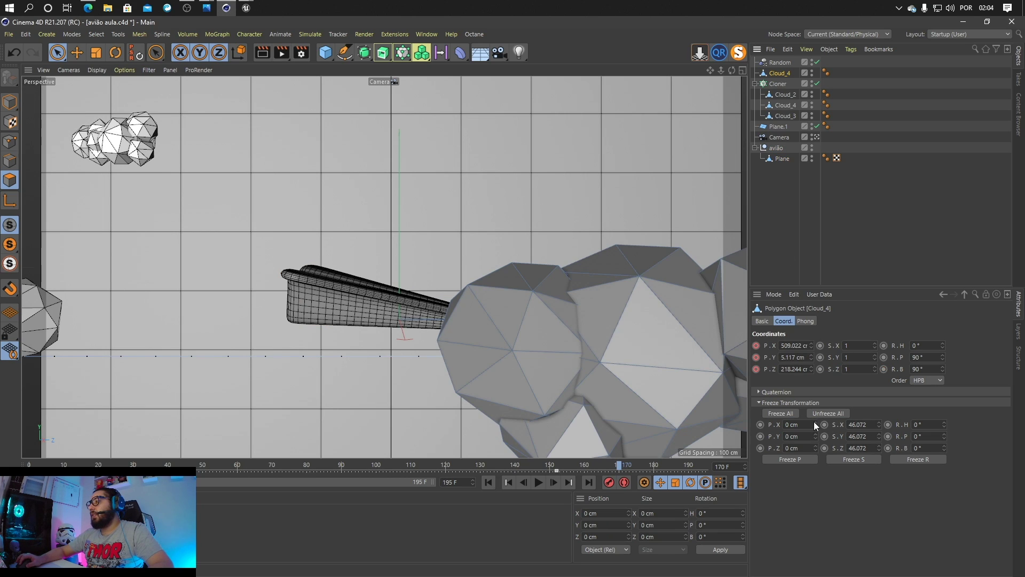
left_click(840, 411)
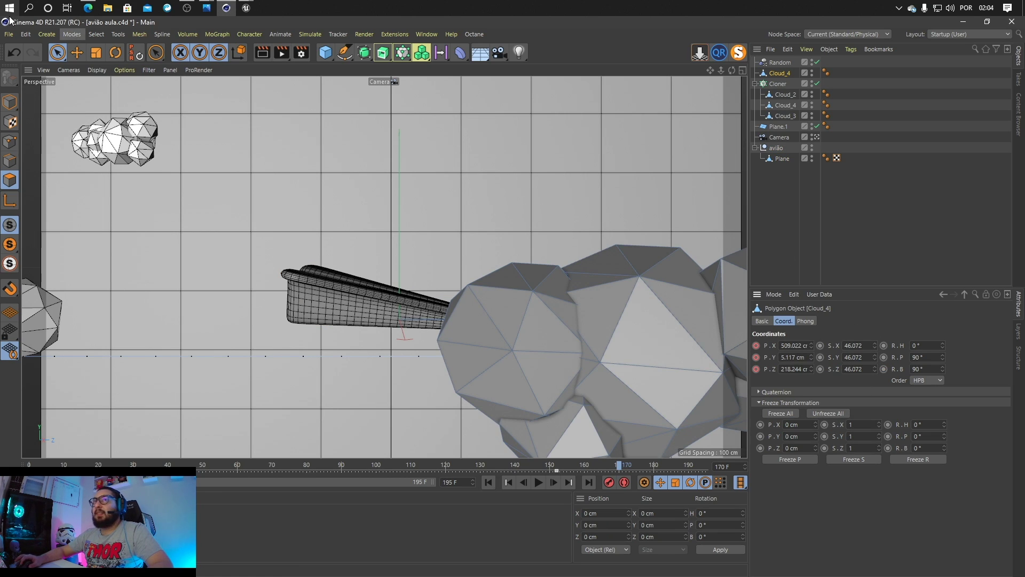
Step: Save the project for Cineware in the Aula datasmith folder, overwriting the existing Avia_unreal file
left_click(9, 34)
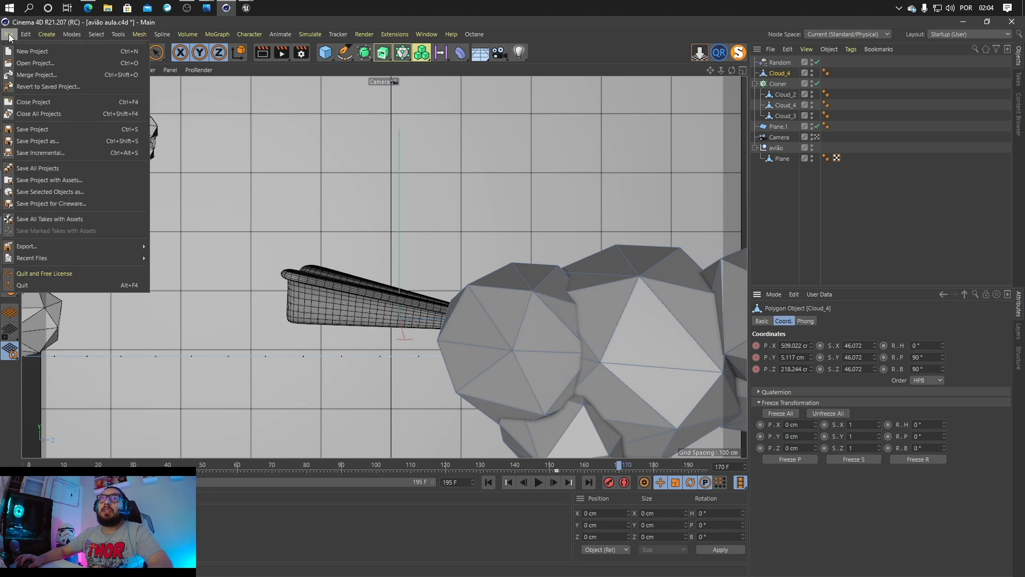
left_click(65, 204)
left_click(142, 163)
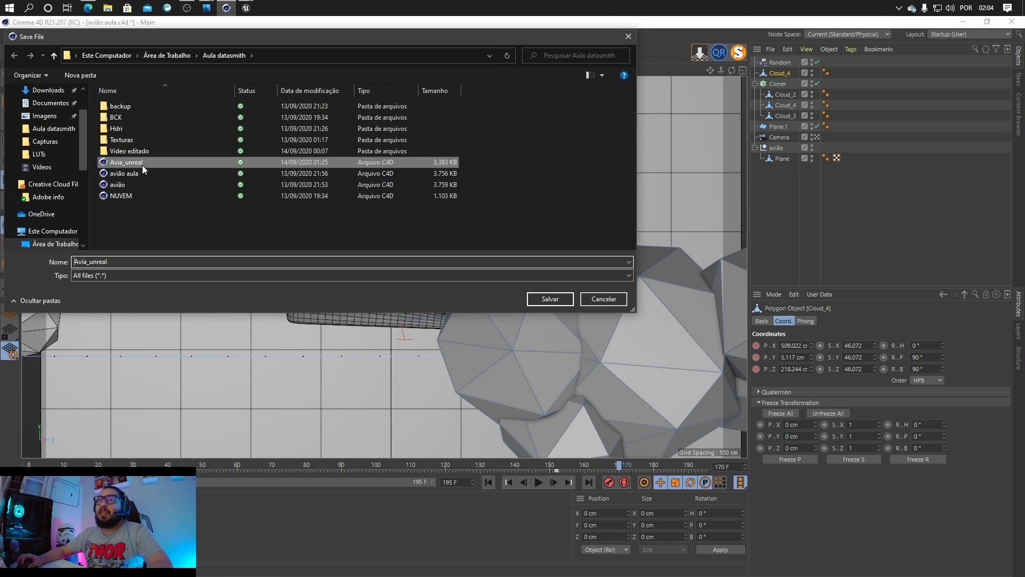
left_click(549, 298)
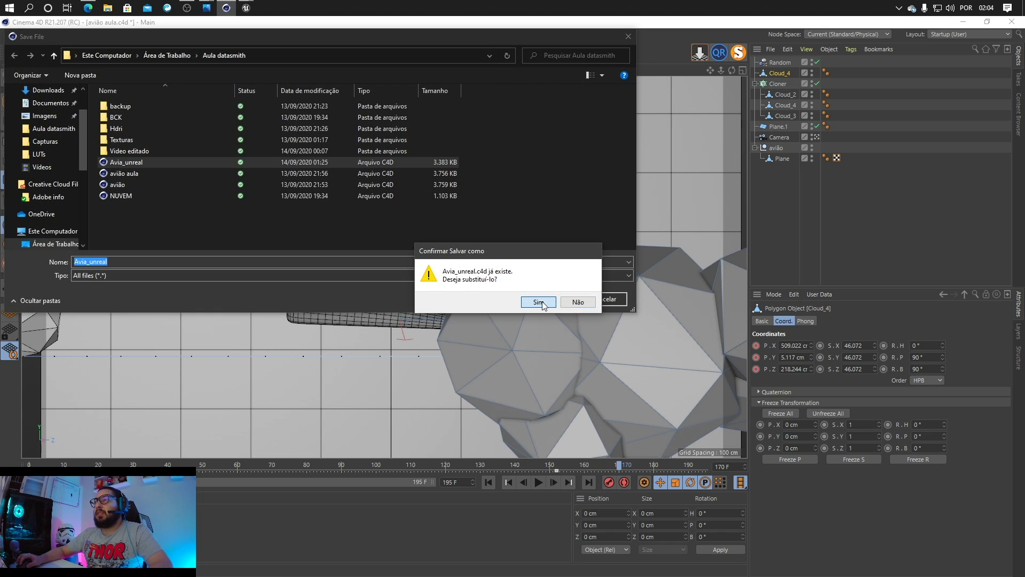
left_click(539, 303)
Step: Switch to Unreal and reimport the Avia_unreal Datasmith scene with geometry, materials, lights, cameras and animations included
mouse_move(247, 7)
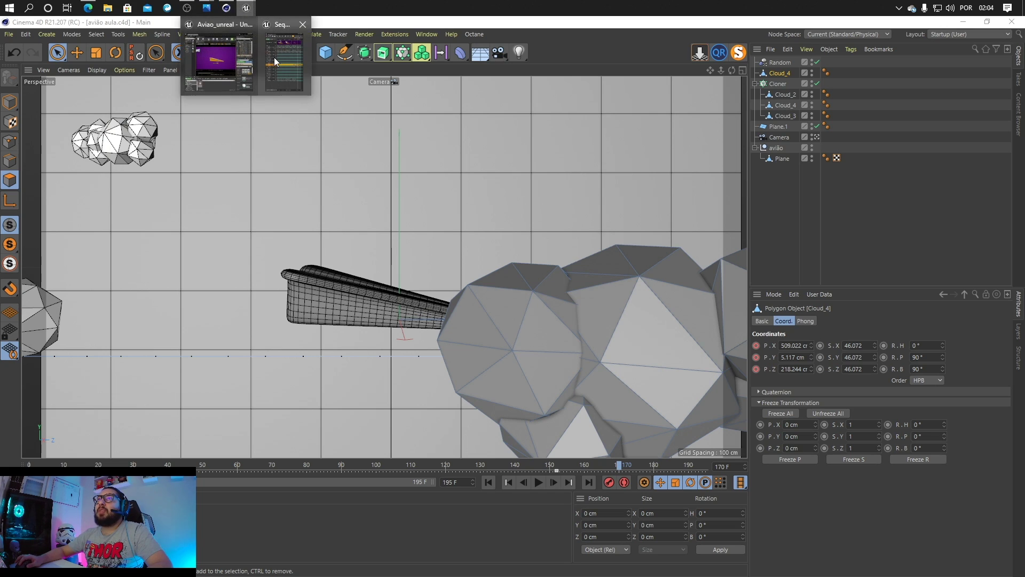
left_click(245, 56)
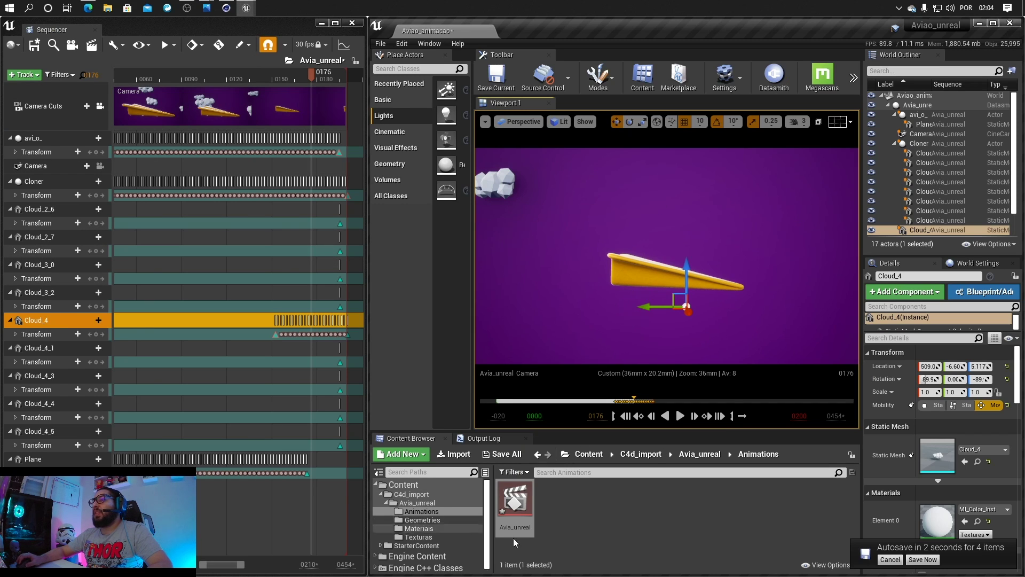
left_click(431, 504)
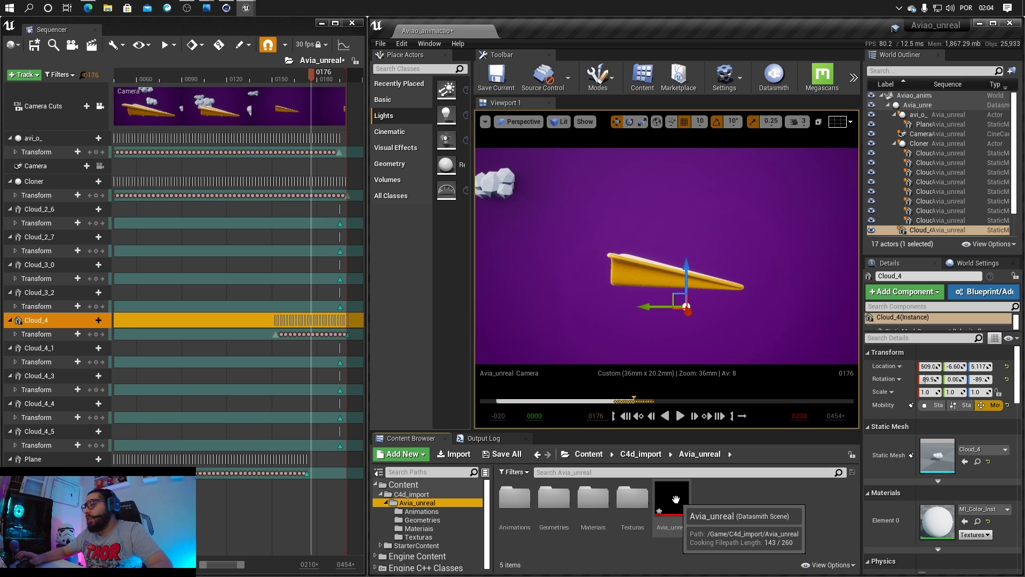
right_click(675, 498)
left_click(710, 229)
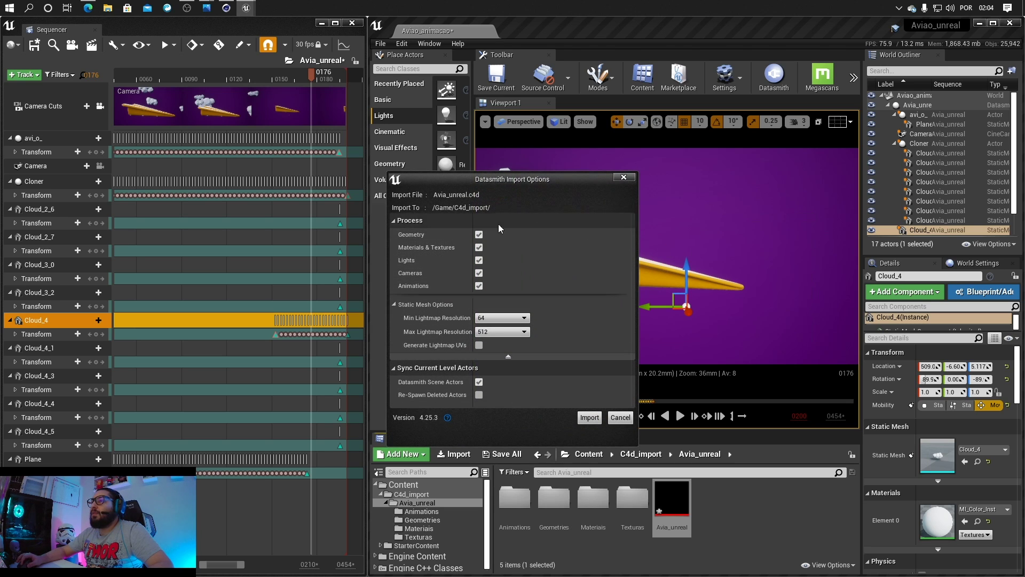
left_click(590, 417)
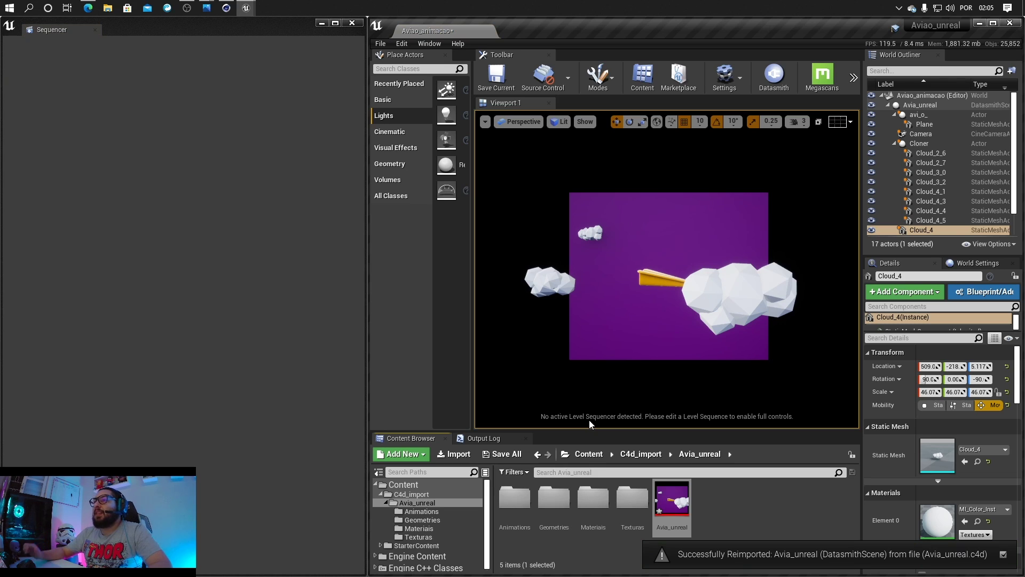
Step: Reopen the Avia_unreal level sequence from the Animations folder and preview it from its start
double_click(514, 495)
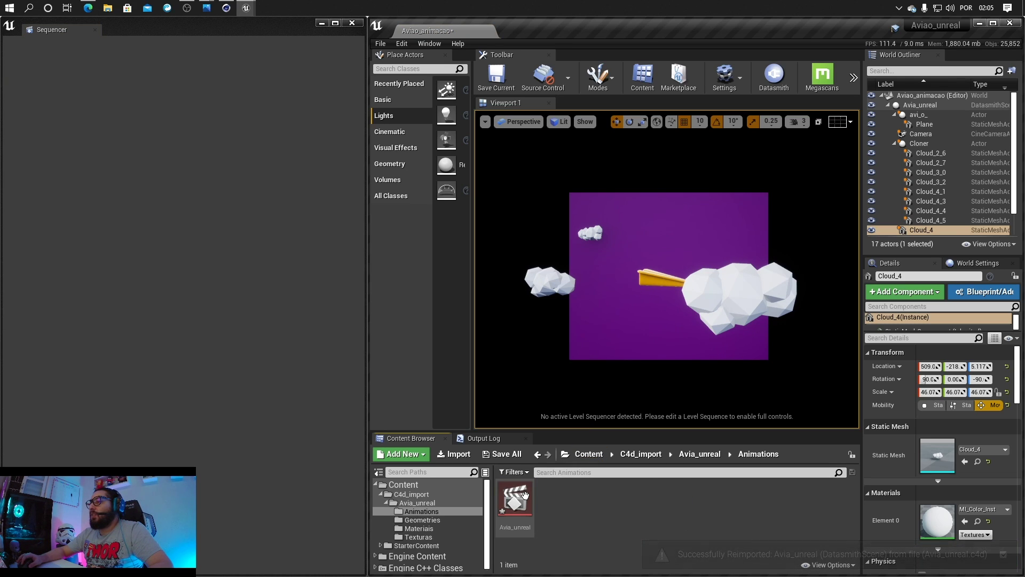
double_click(525, 495)
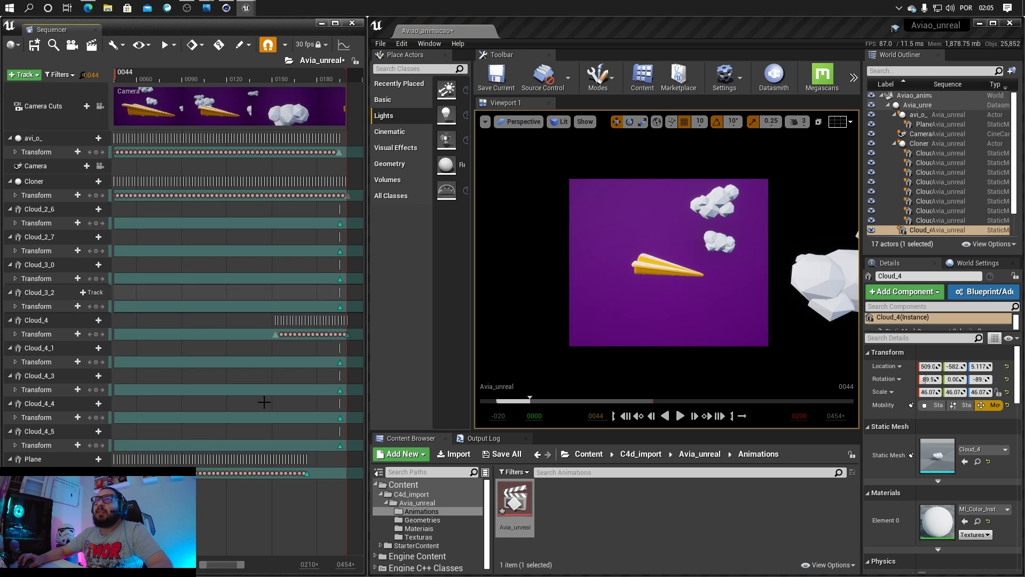
left_click_drag(244, 564, 213, 566)
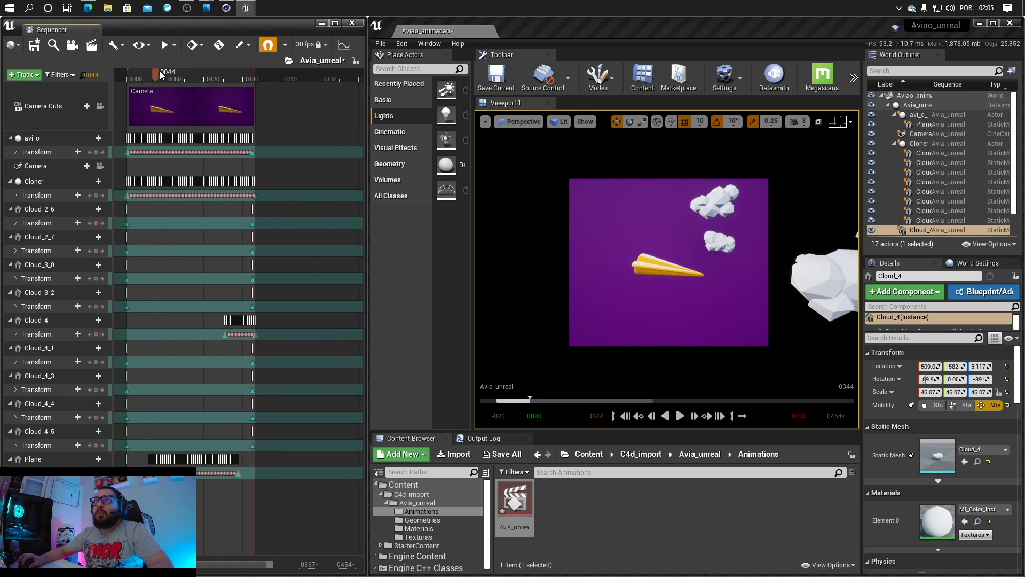
left_click_drag(158, 71, 125, 75)
key("space")
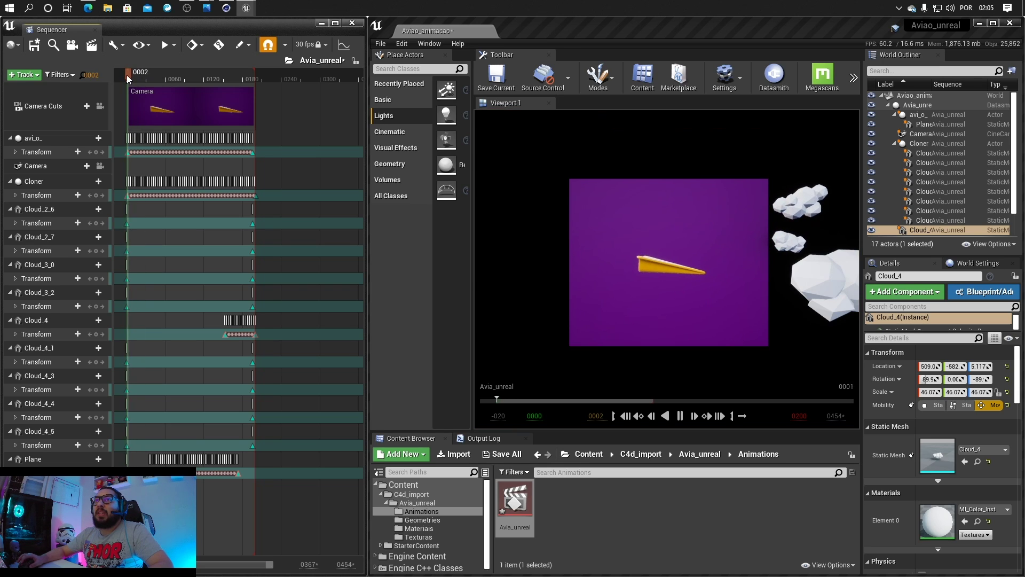
key("space")
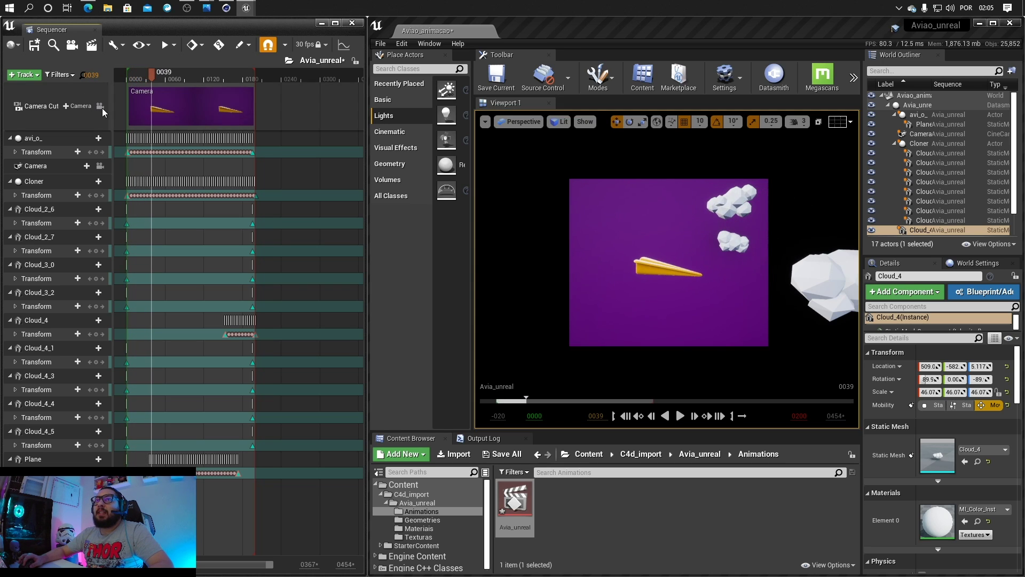
Step: Lock the viewport to the camera cuts and play the sequence from frame 0 with looping enabled
left_click(101, 107)
left_click_drag(150, 77, 127, 73)
key("space")
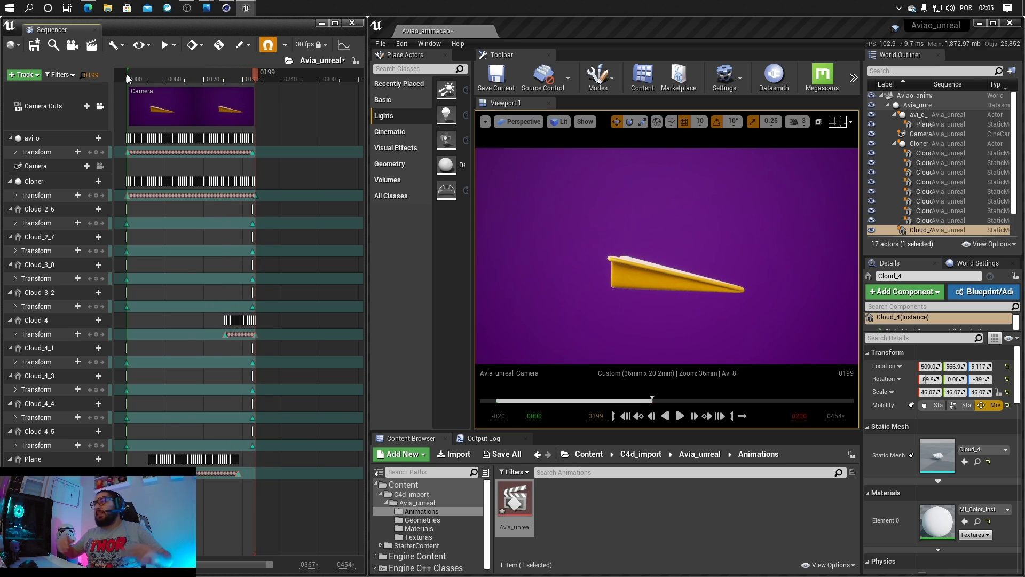
left_click(742, 417)
left_click(680, 416)
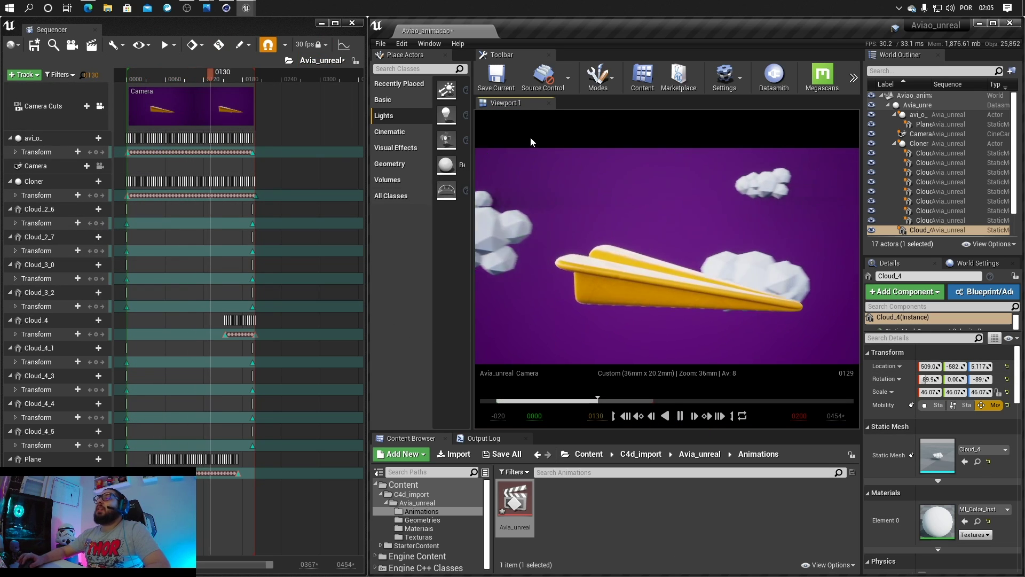
Step: Try a 120 fps display rate for the looping sequence and set it to 48 fps instead
left_click(311, 45)
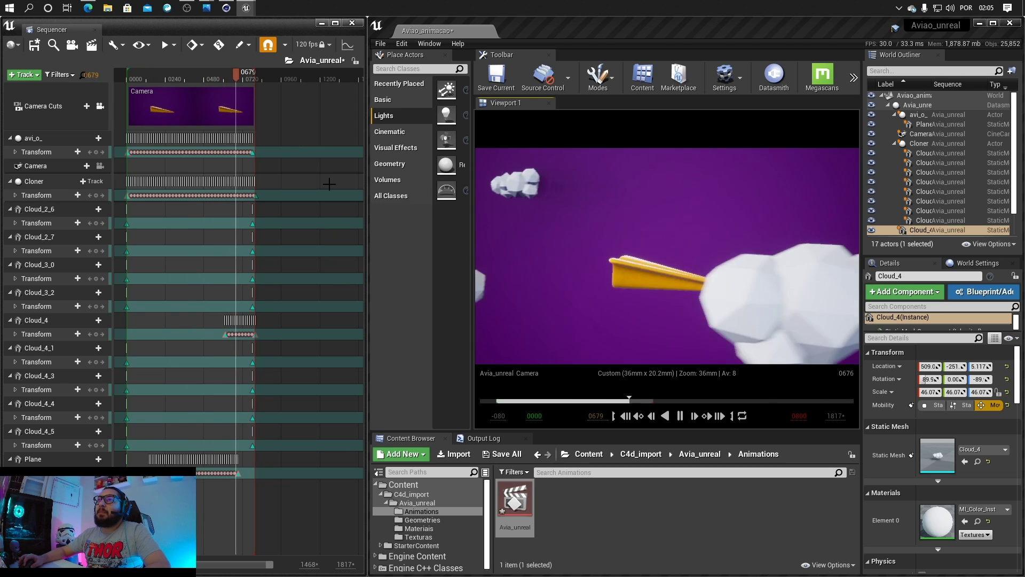
left_click(330, 185)
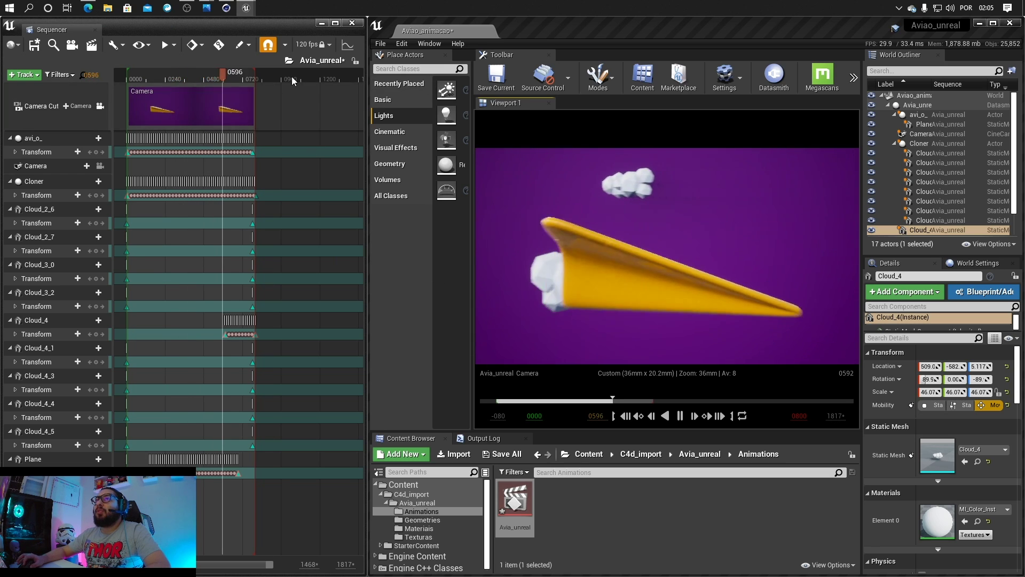
left_click(313, 44)
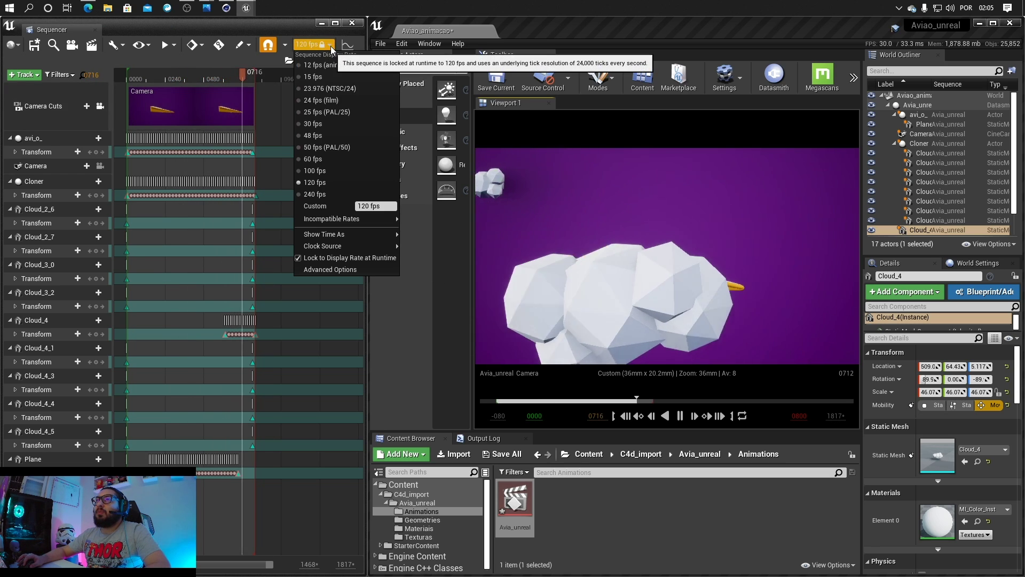
left_click(305, 136)
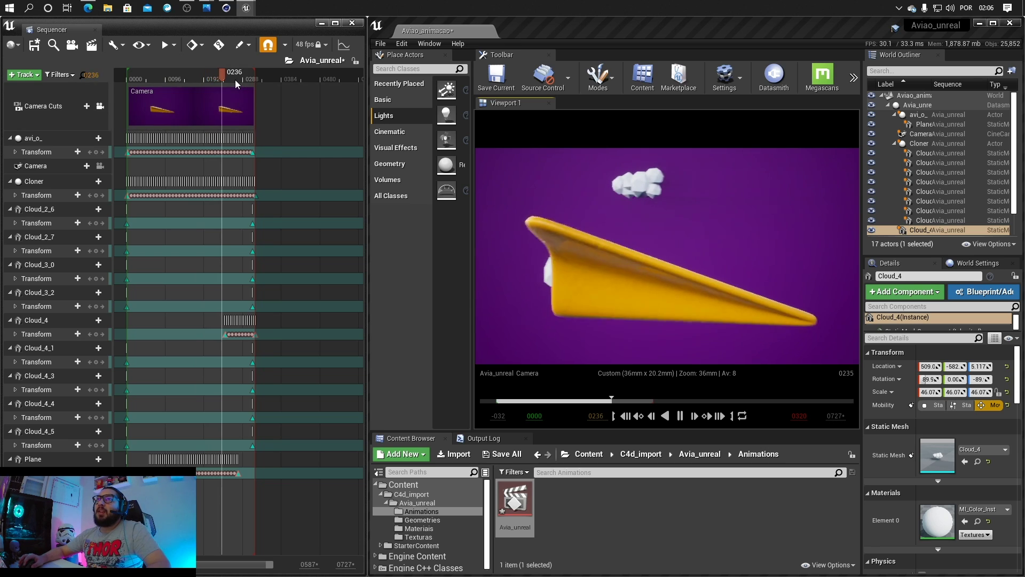
Step: Stop playback, move the playhead back to frame 29, and save and close the Avia_unreal sequence
left_click(249, 72)
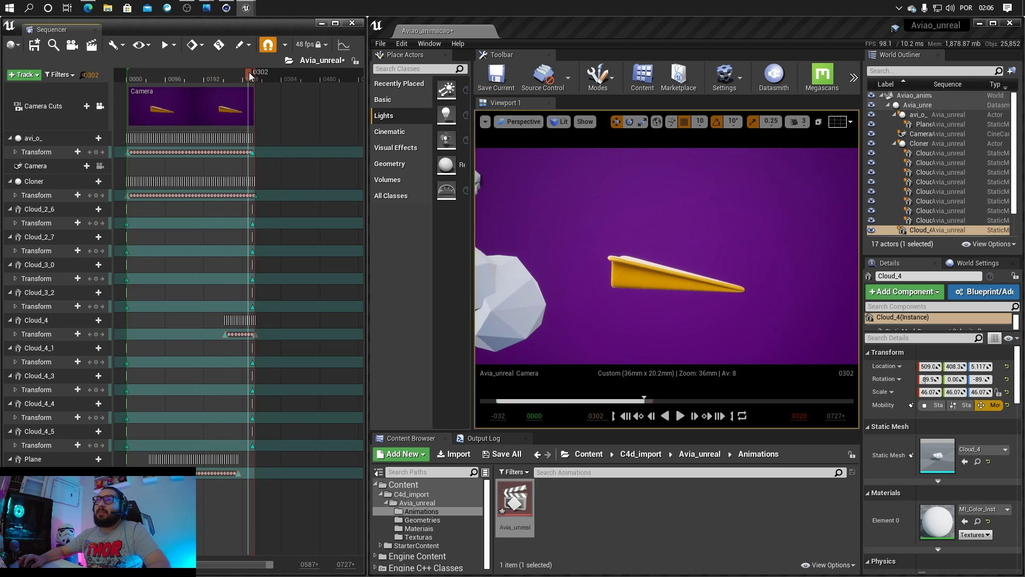
left_click_drag(252, 77, 139, 78)
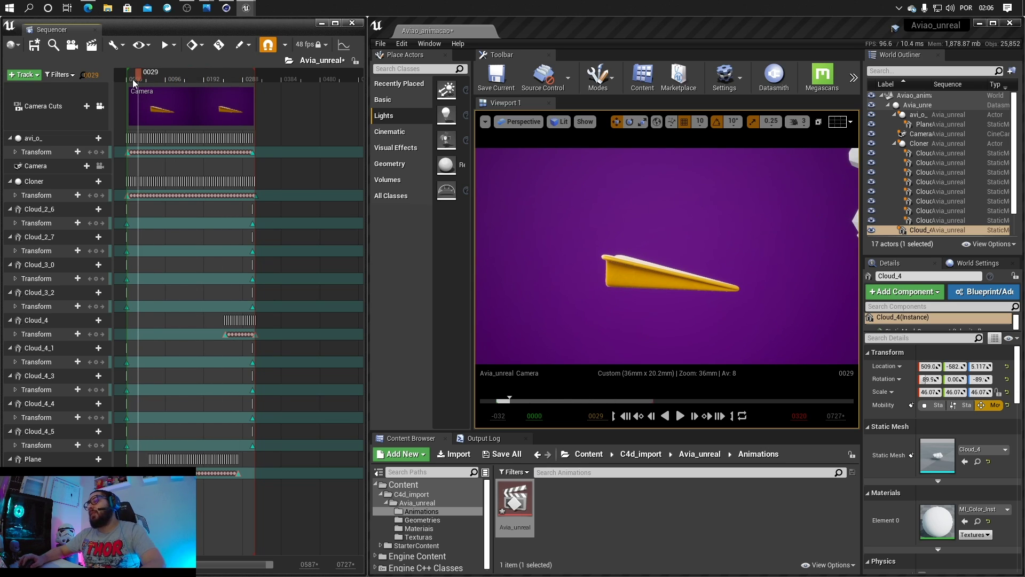
left_click(34, 46)
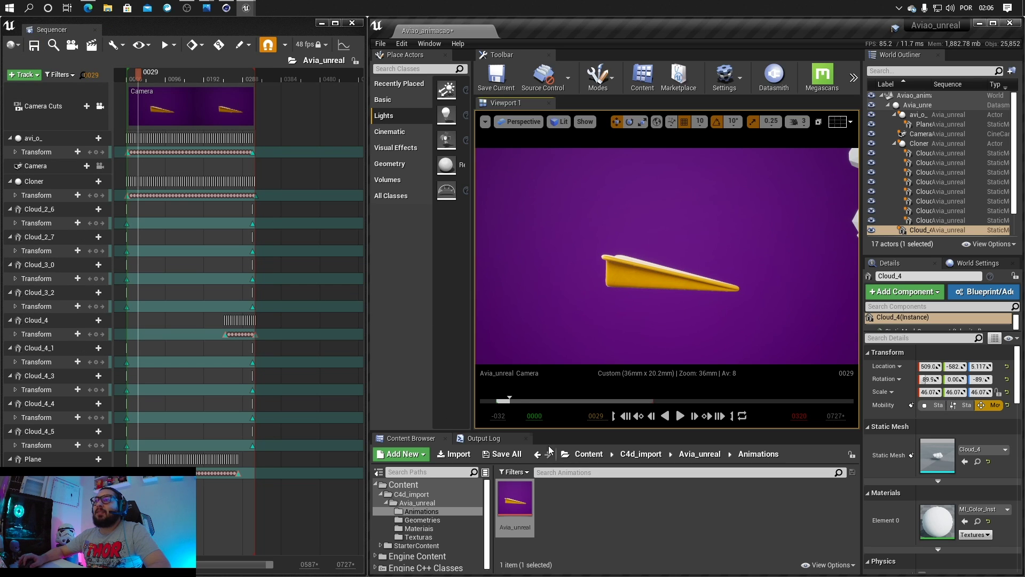
left_click(352, 23)
Step: Open the Movie Render Queue in a maximized window and add the Avia_unreal level sequence as a render job
left_click(458, 43)
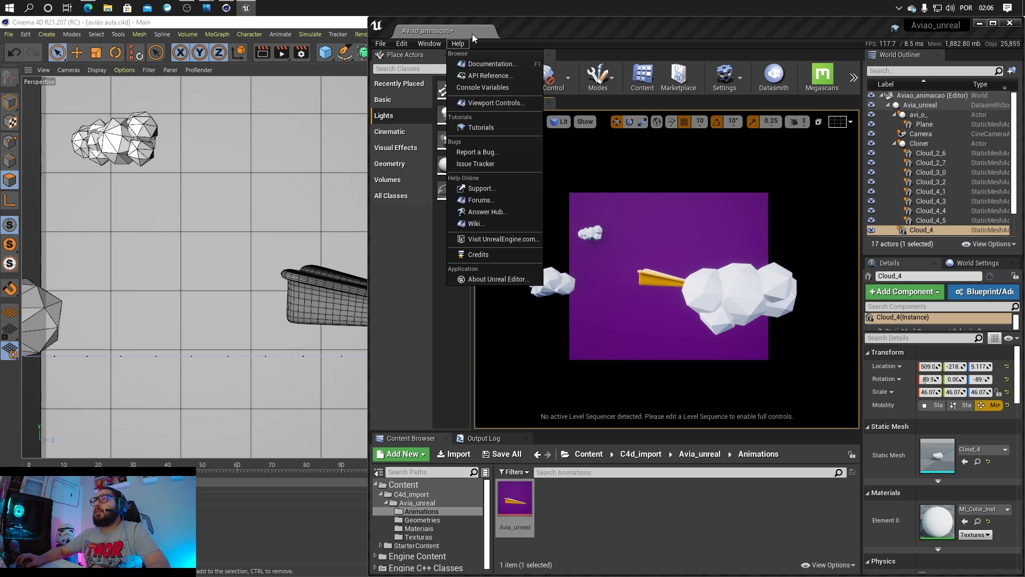
left_click_drag(683, 24, 642, 1)
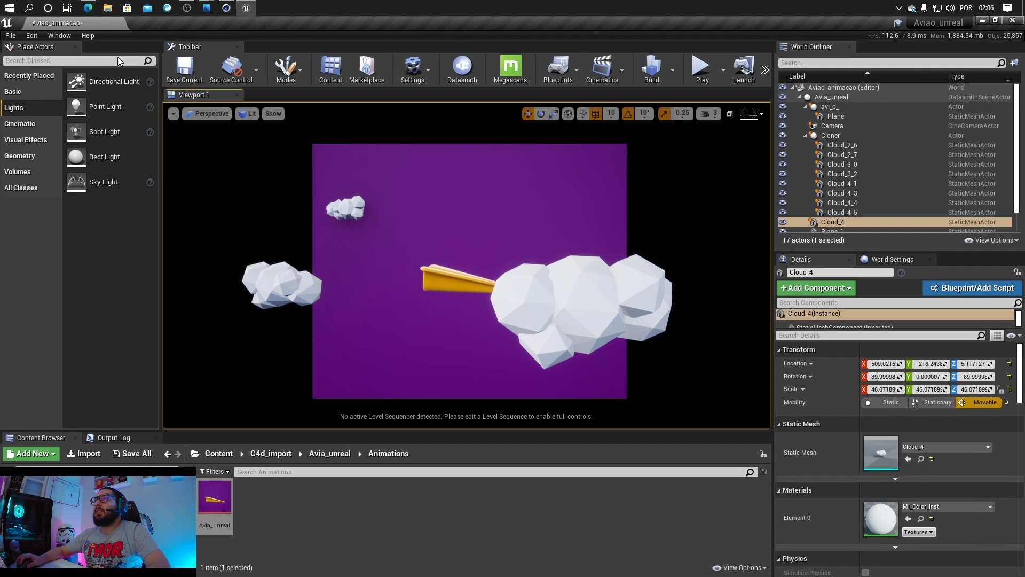
left_click(67, 36)
mouse_move(72, 55)
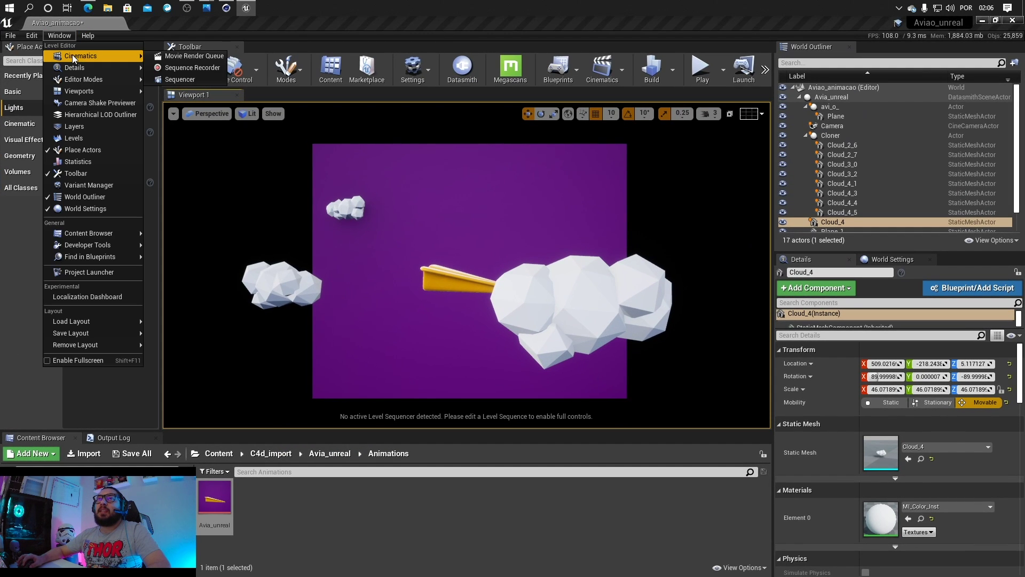
left_click(173, 57)
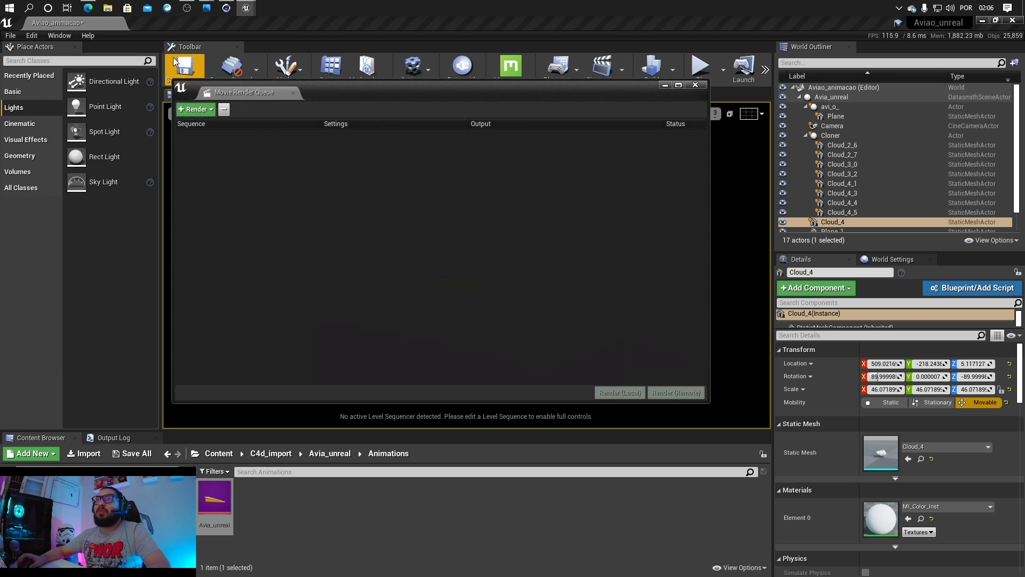
left_click_drag(434, 88, 458, 2)
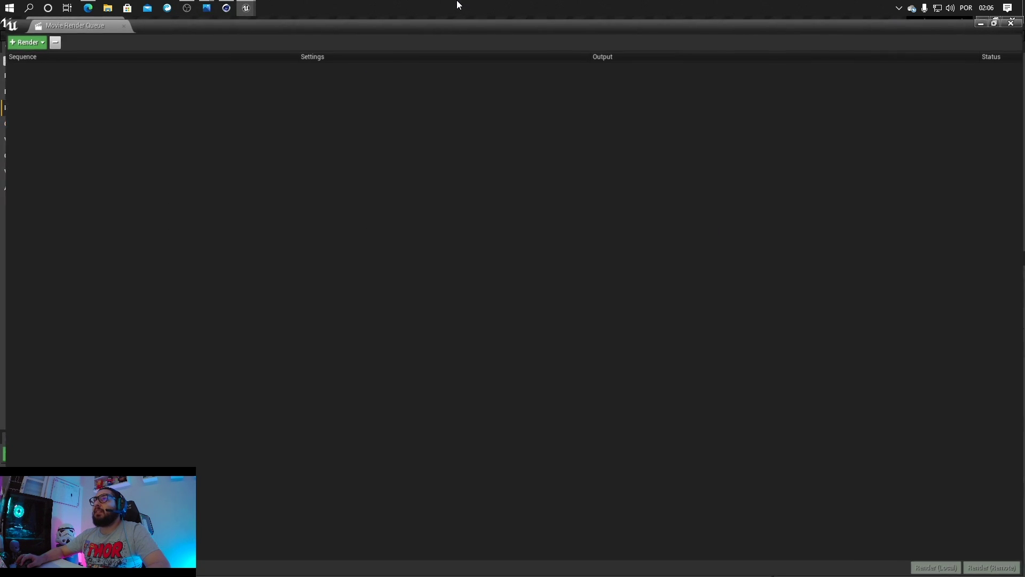
left_click(21, 43)
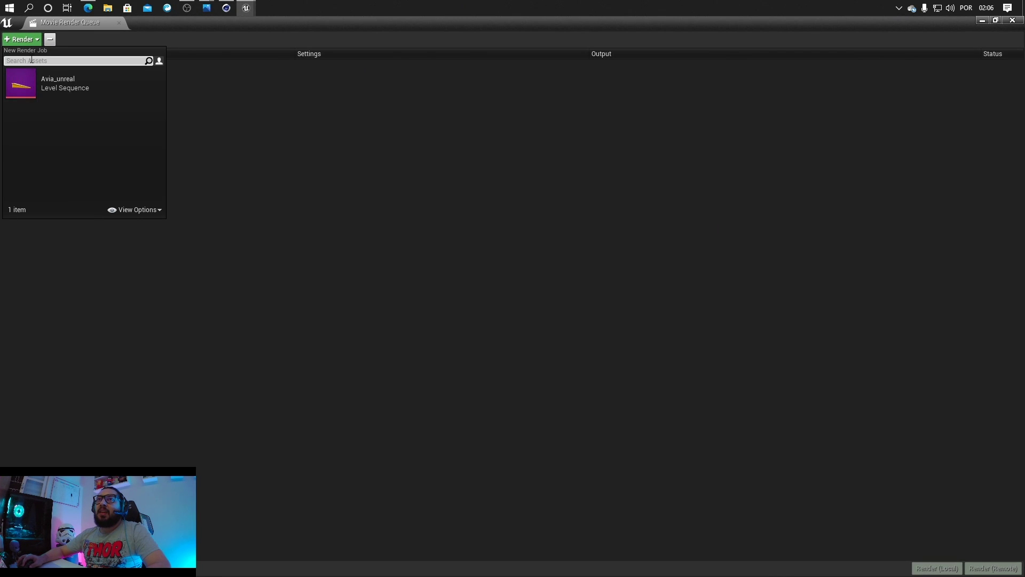
left_click(50, 83)
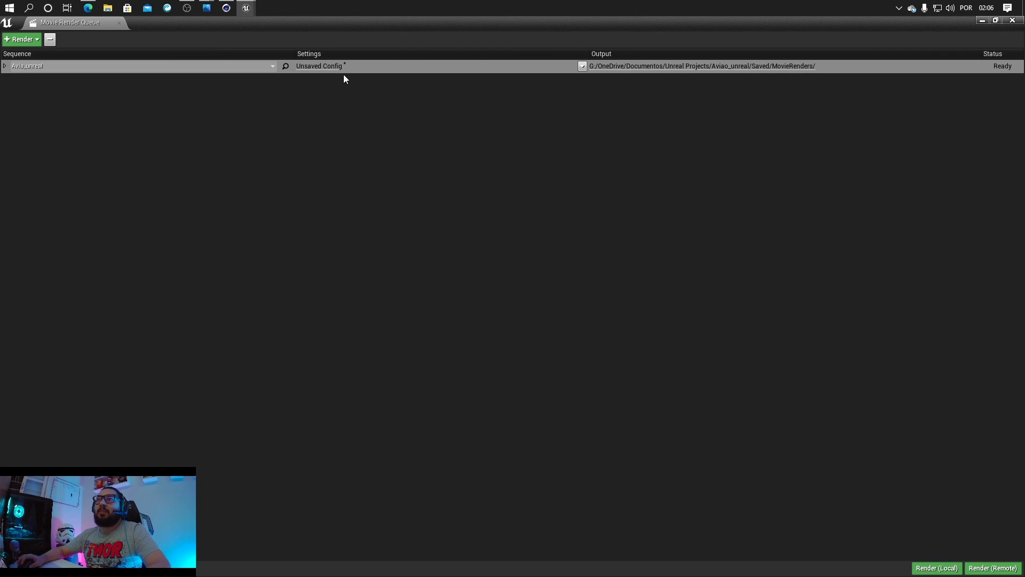
Step: Review and accept the Avia_unreal job's JPG sequence output settings and render it locally
left_click(313, 71)
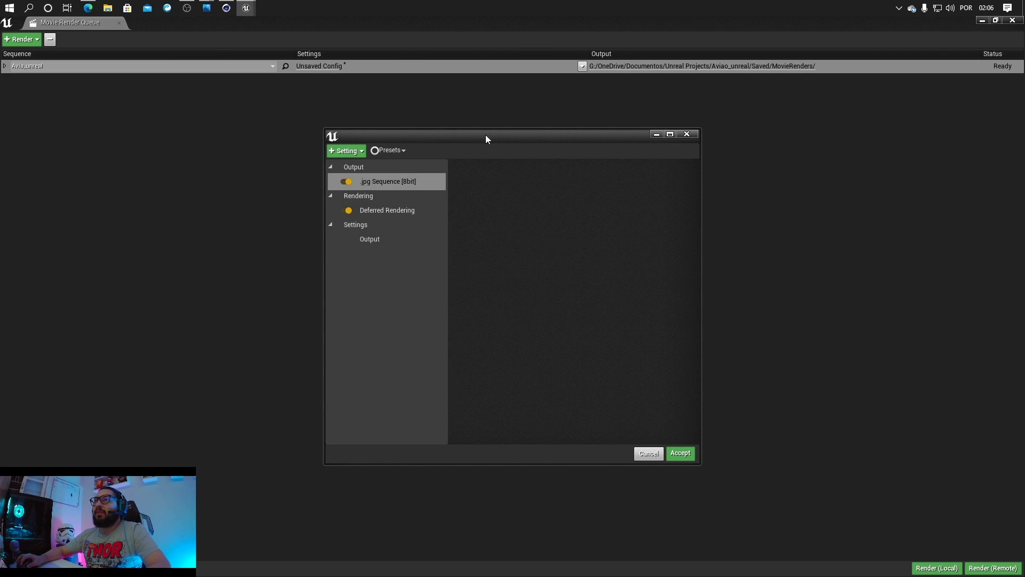
left_click_drag(486, 139, 370, 112)
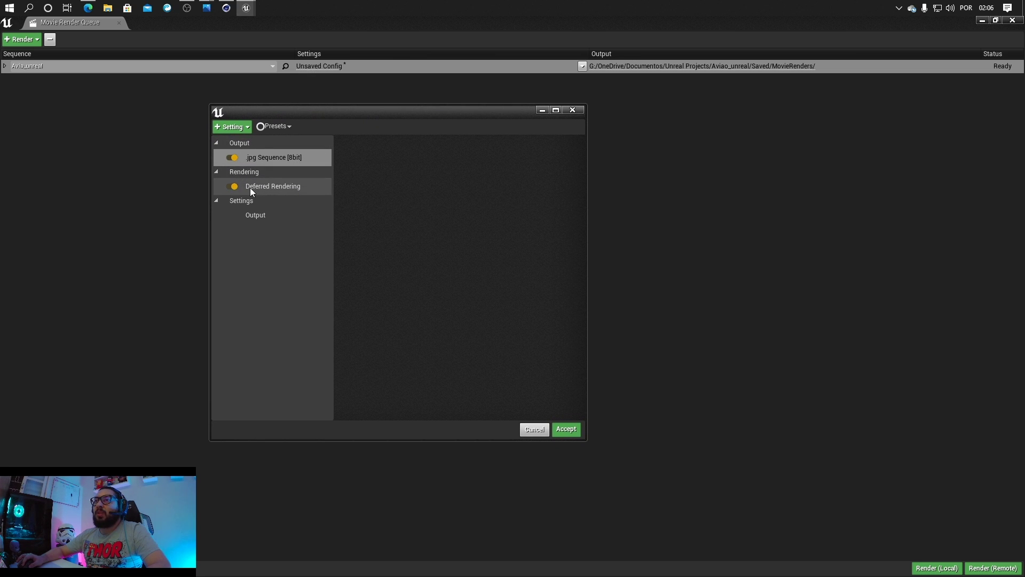
left_click(271, 219)
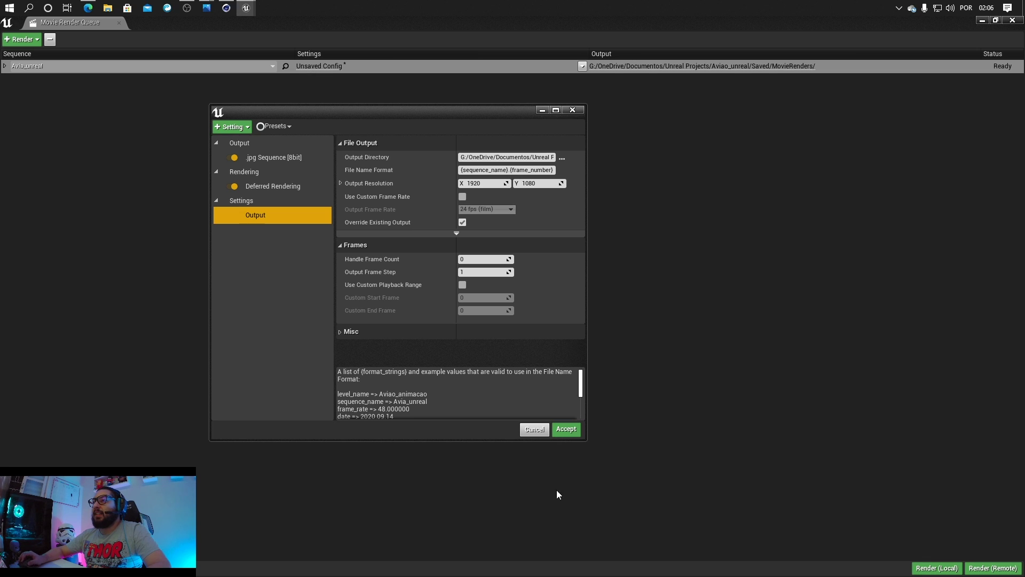
left_click(560, 437)
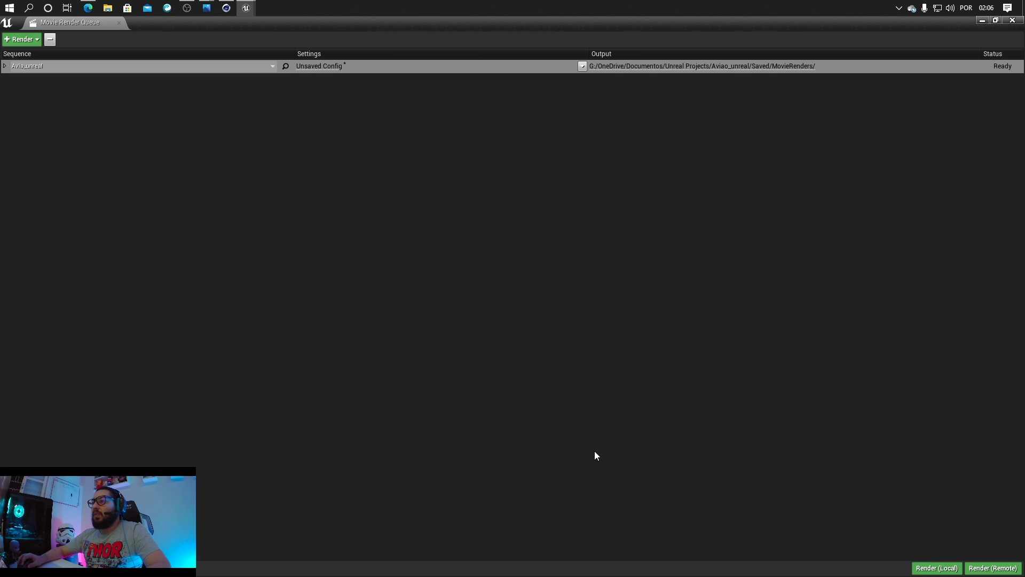
left_click(950, 567)
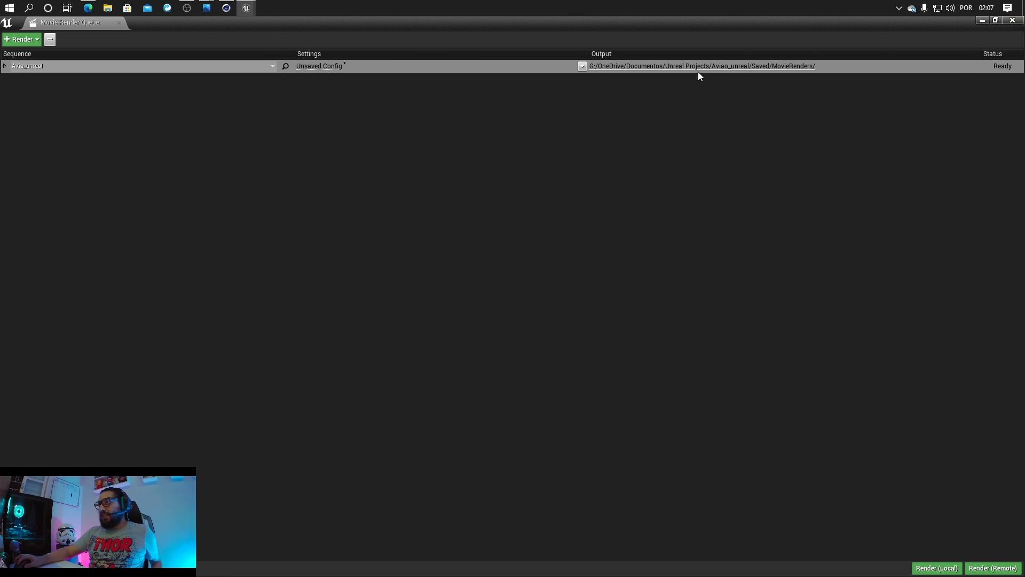
Step: Open the job's MovieRenders output folder and inspect the rendered Avia_unreal frames from the first image to the last
left_click(717, 70)
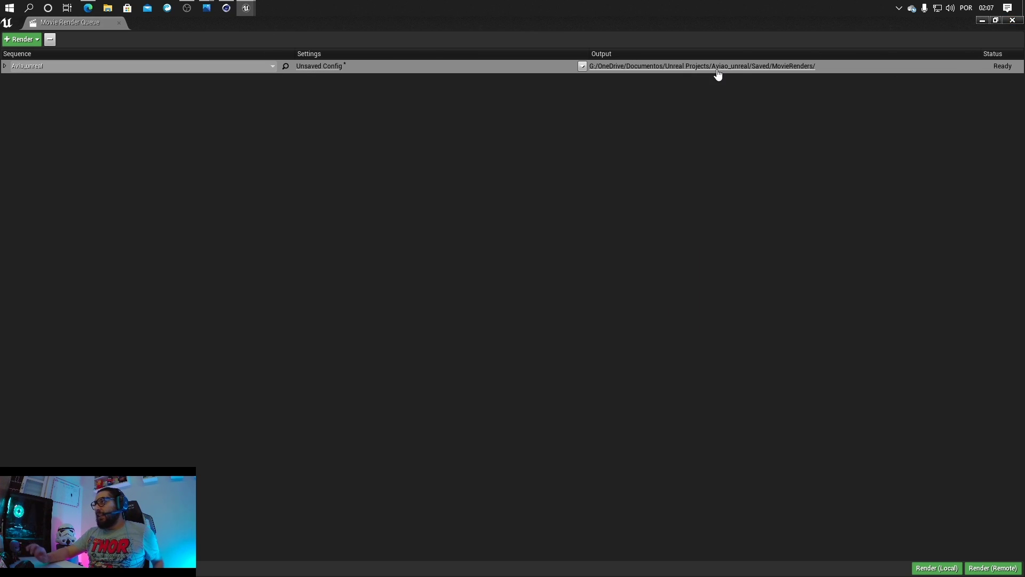
double_click(689, 180)
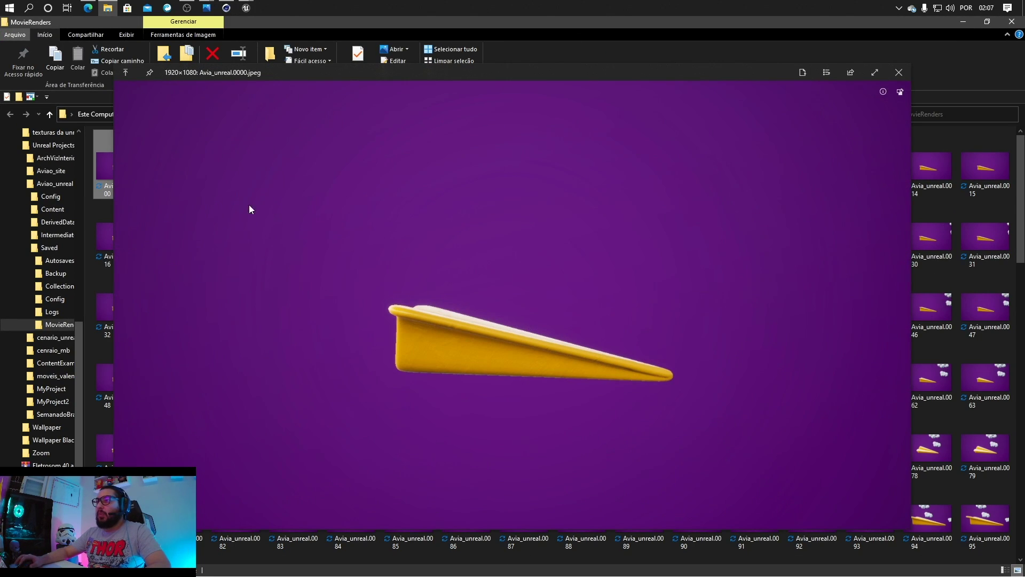
key("space")
scroll(784, 360, "down", 13)
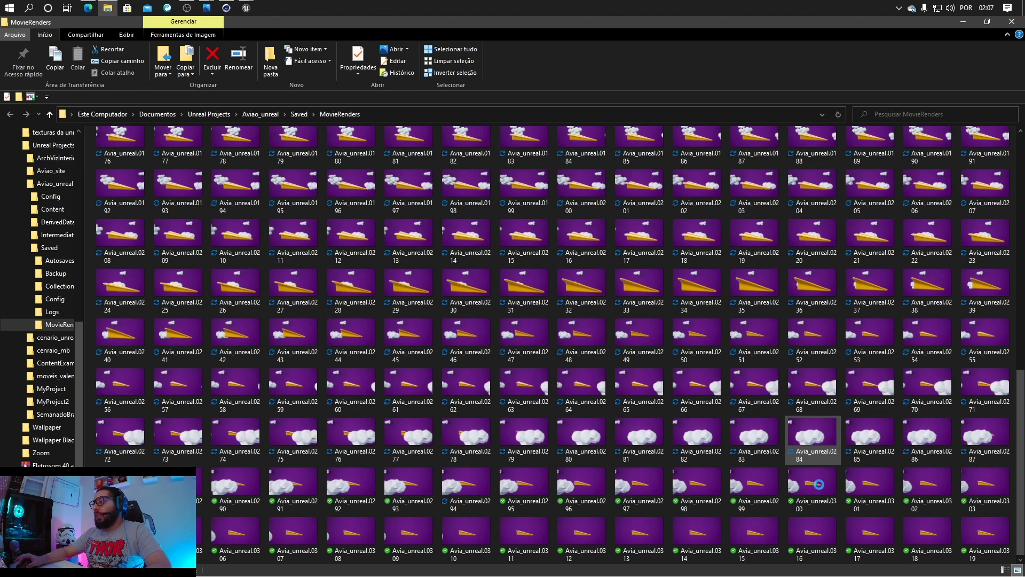
double_click(812, 452)
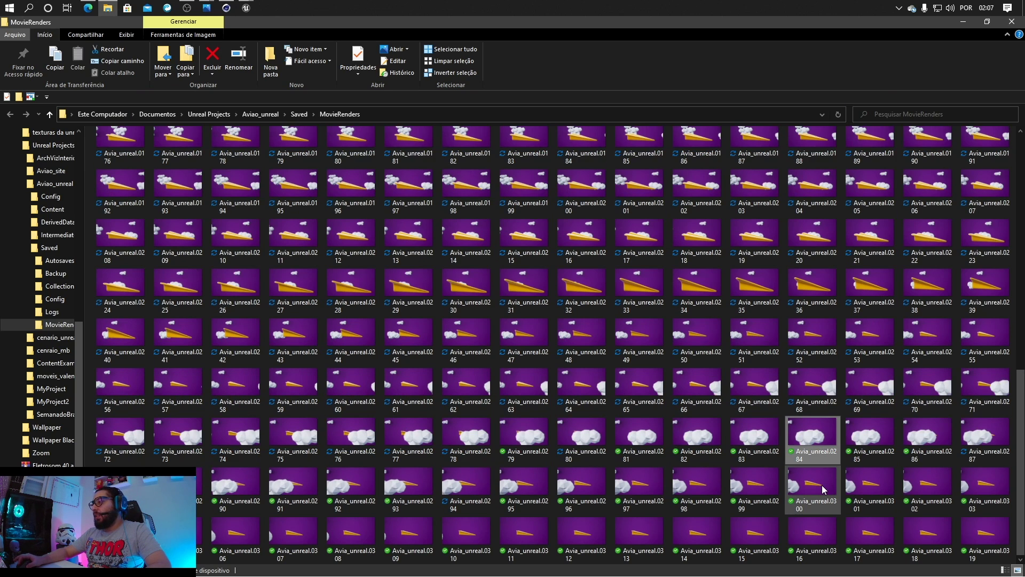
left_click(1002, 534)
double_click(979, 538)
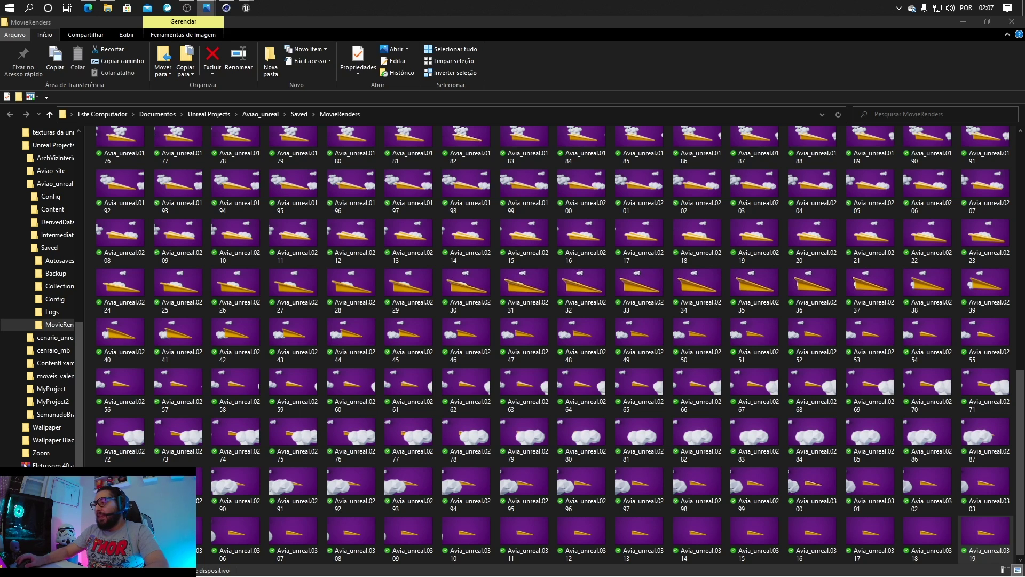
left_click(985, 534)
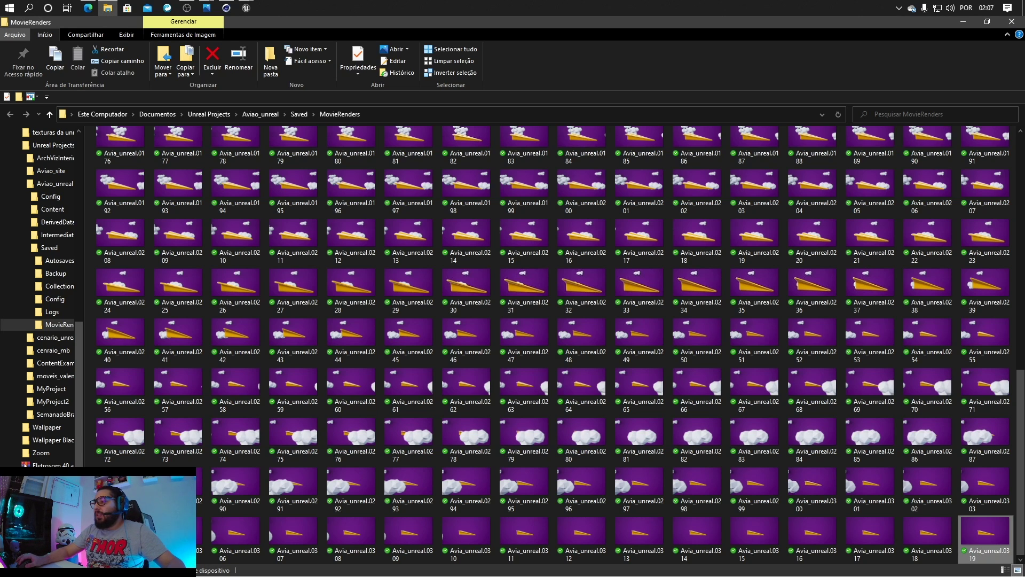